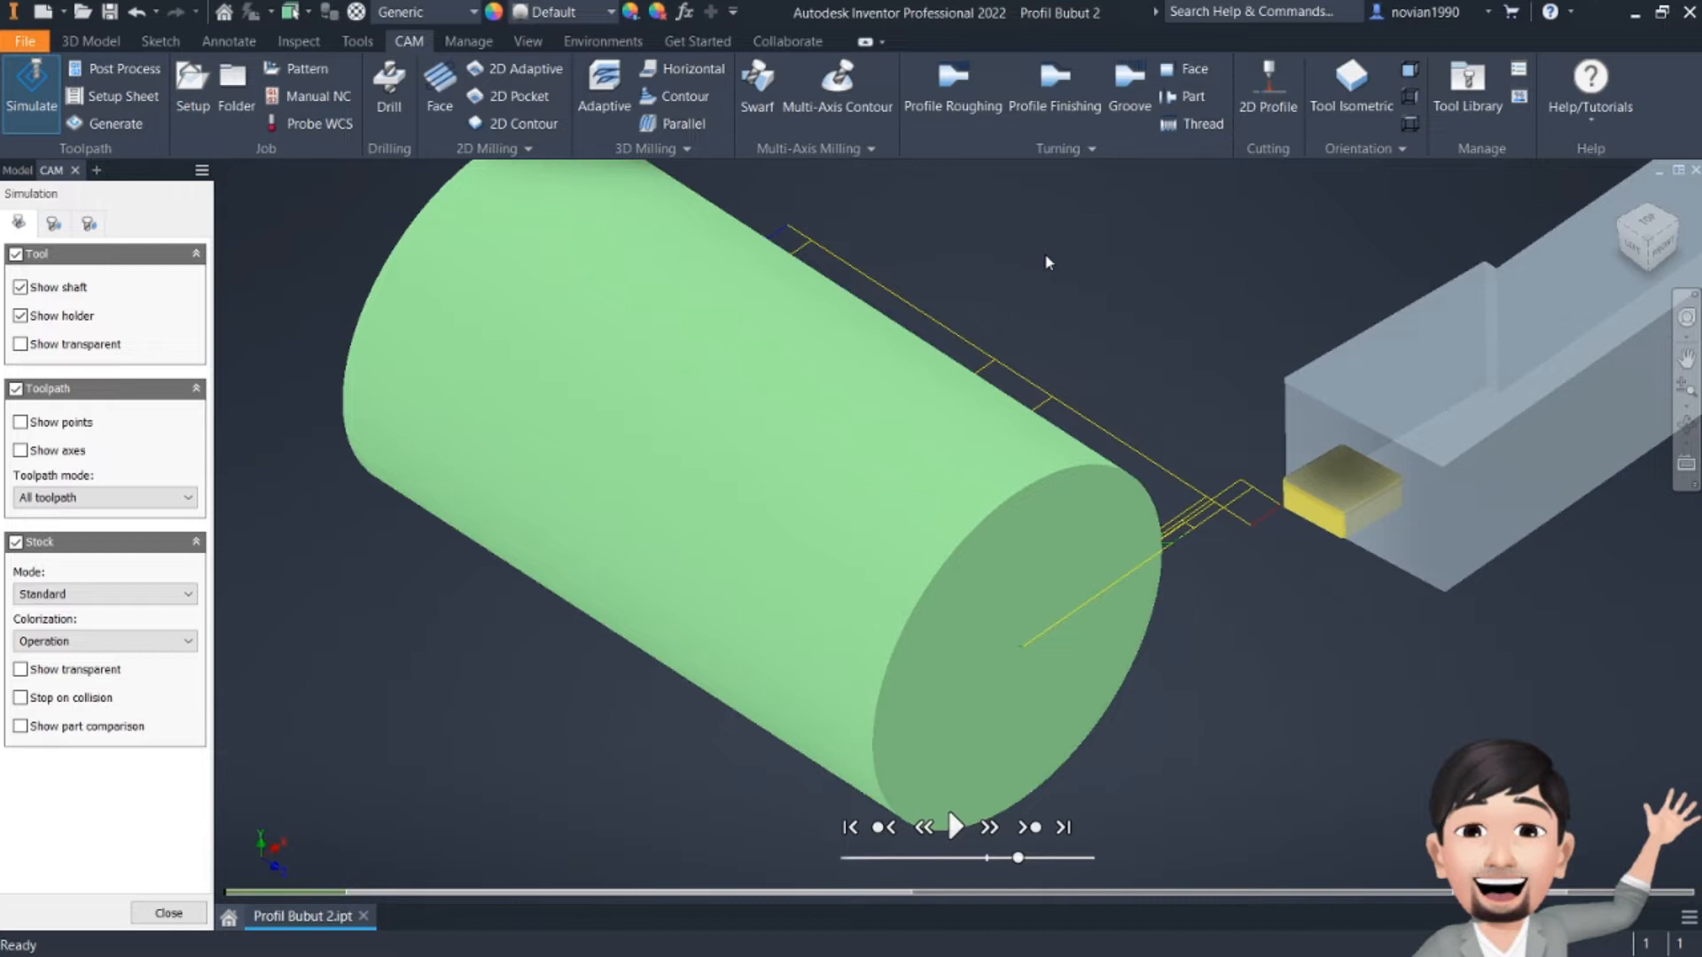
- Exit the open toolpath simulation and return to the CAM operation list
{"action": "left_click", "coordinate": [17, 170]}
{"action": "left_click", "coordinate": [64, 170]}
{"action": "left_click", "coordinate": [177, 915]}
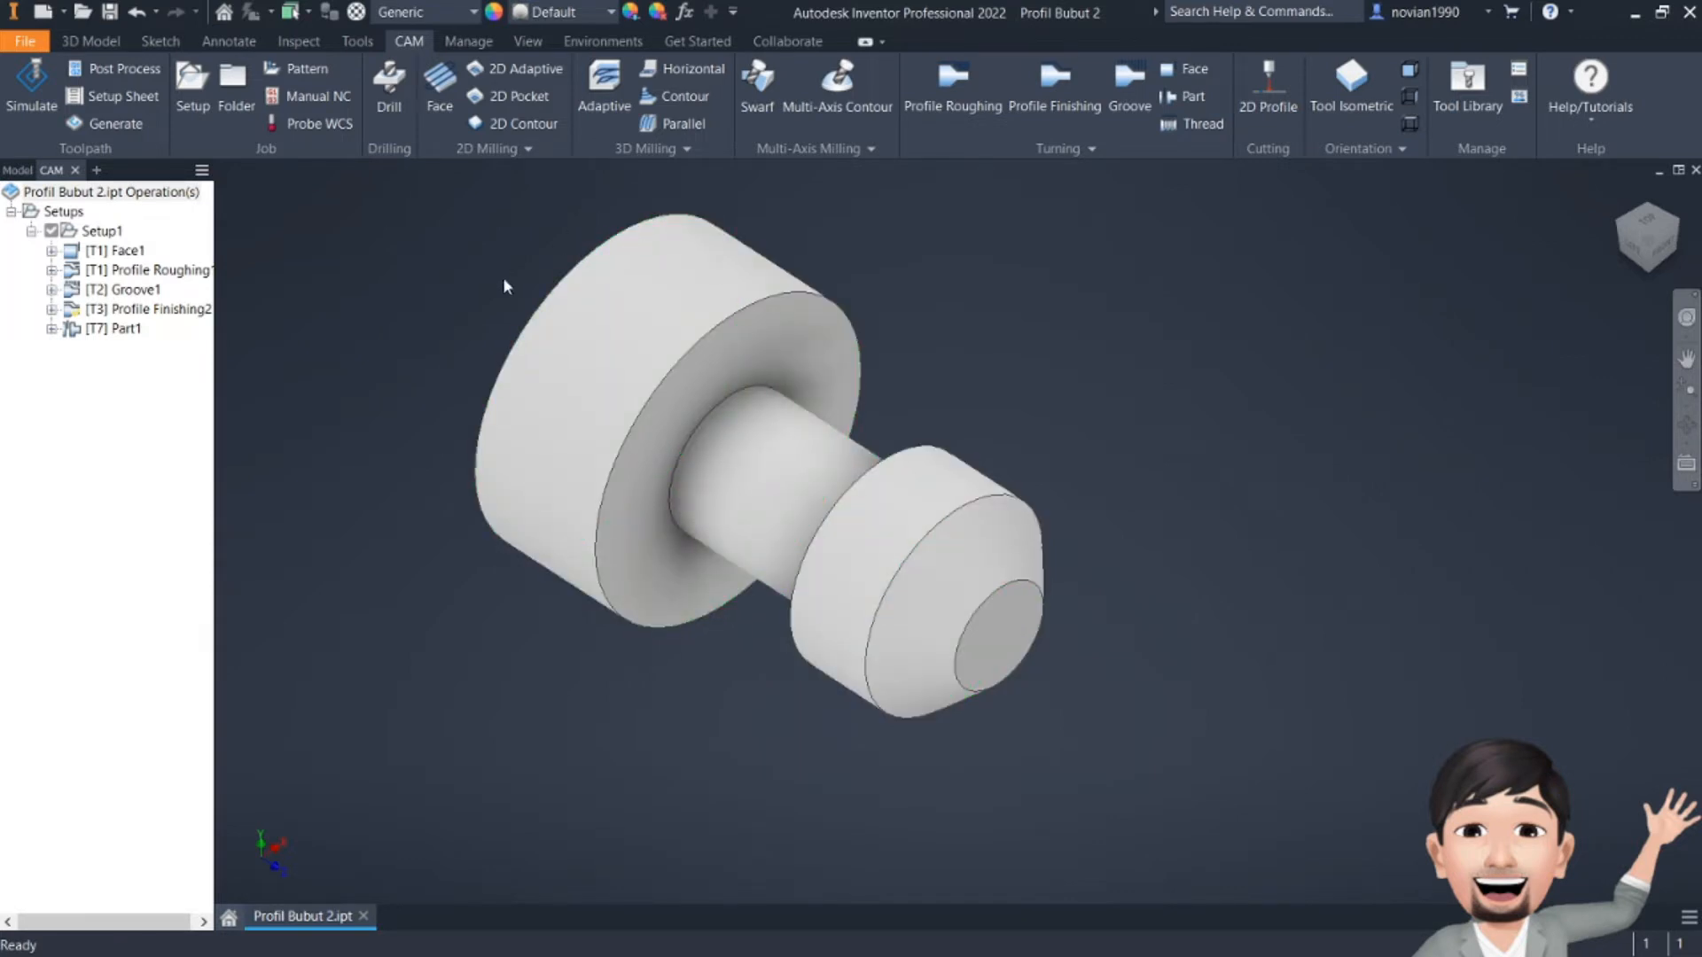
- Simulate all turning operations of the part, watch the final part-off cut up close, and exit the simulation
{"action": "left_click", "coordinate": [66, 191]}
{"action": "left_click", "coordinate": [32, 89]}
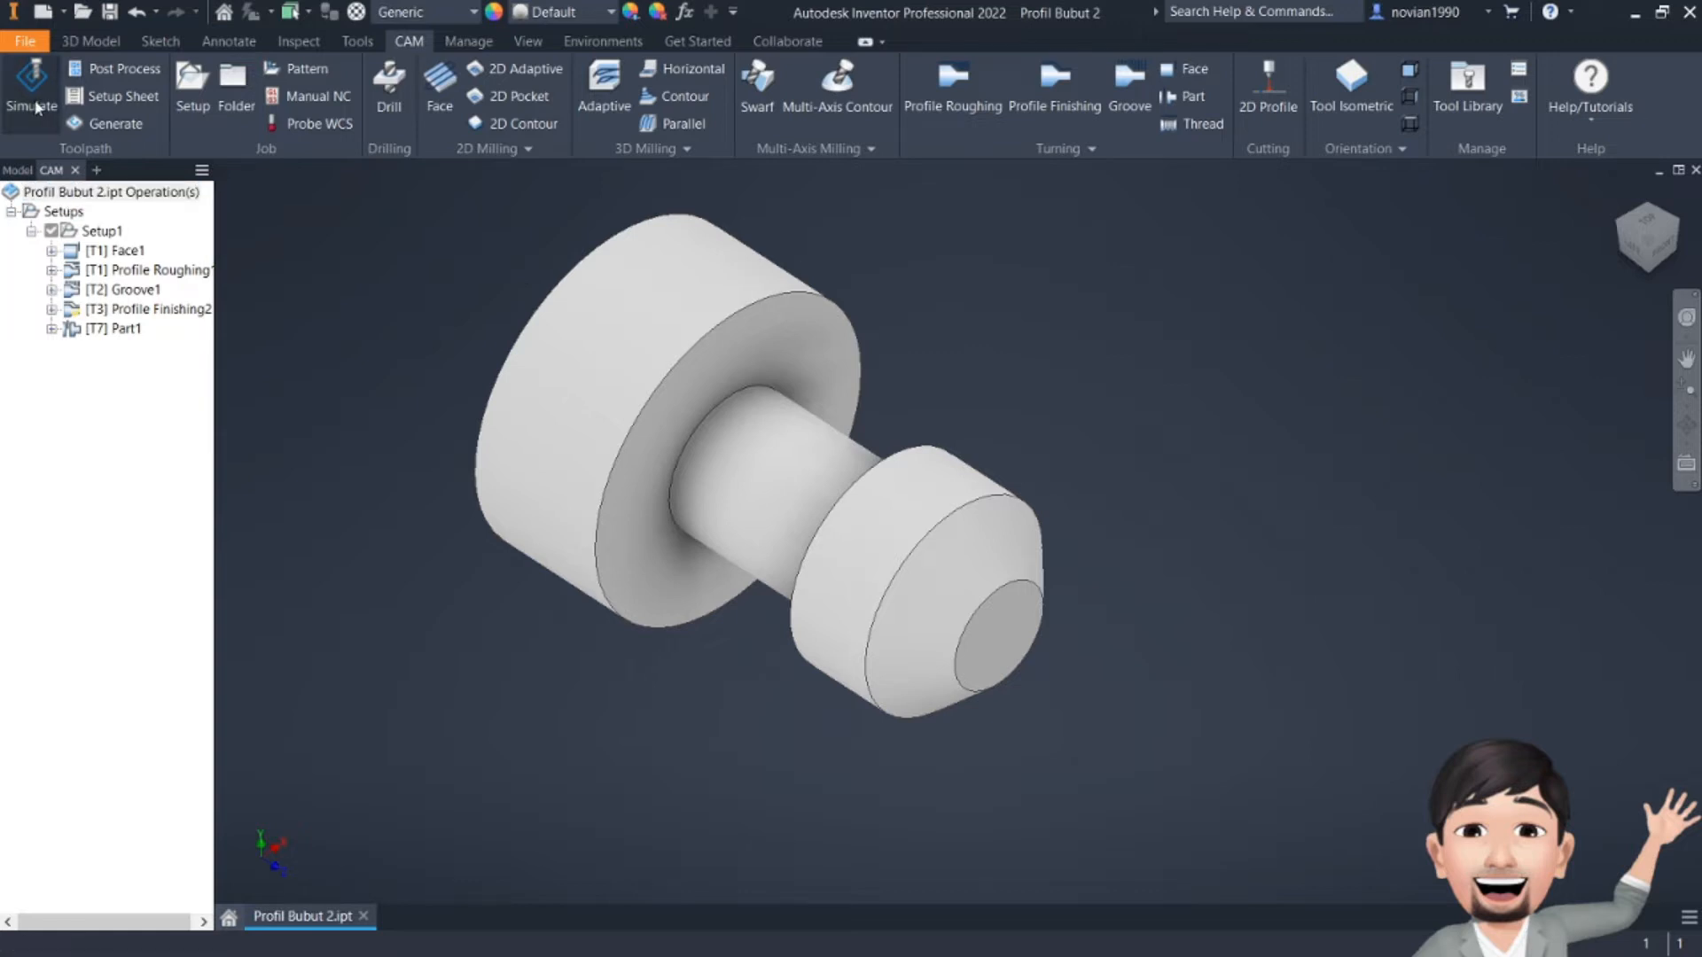
{"action": "left_click", "coordinate": [955, 827]}
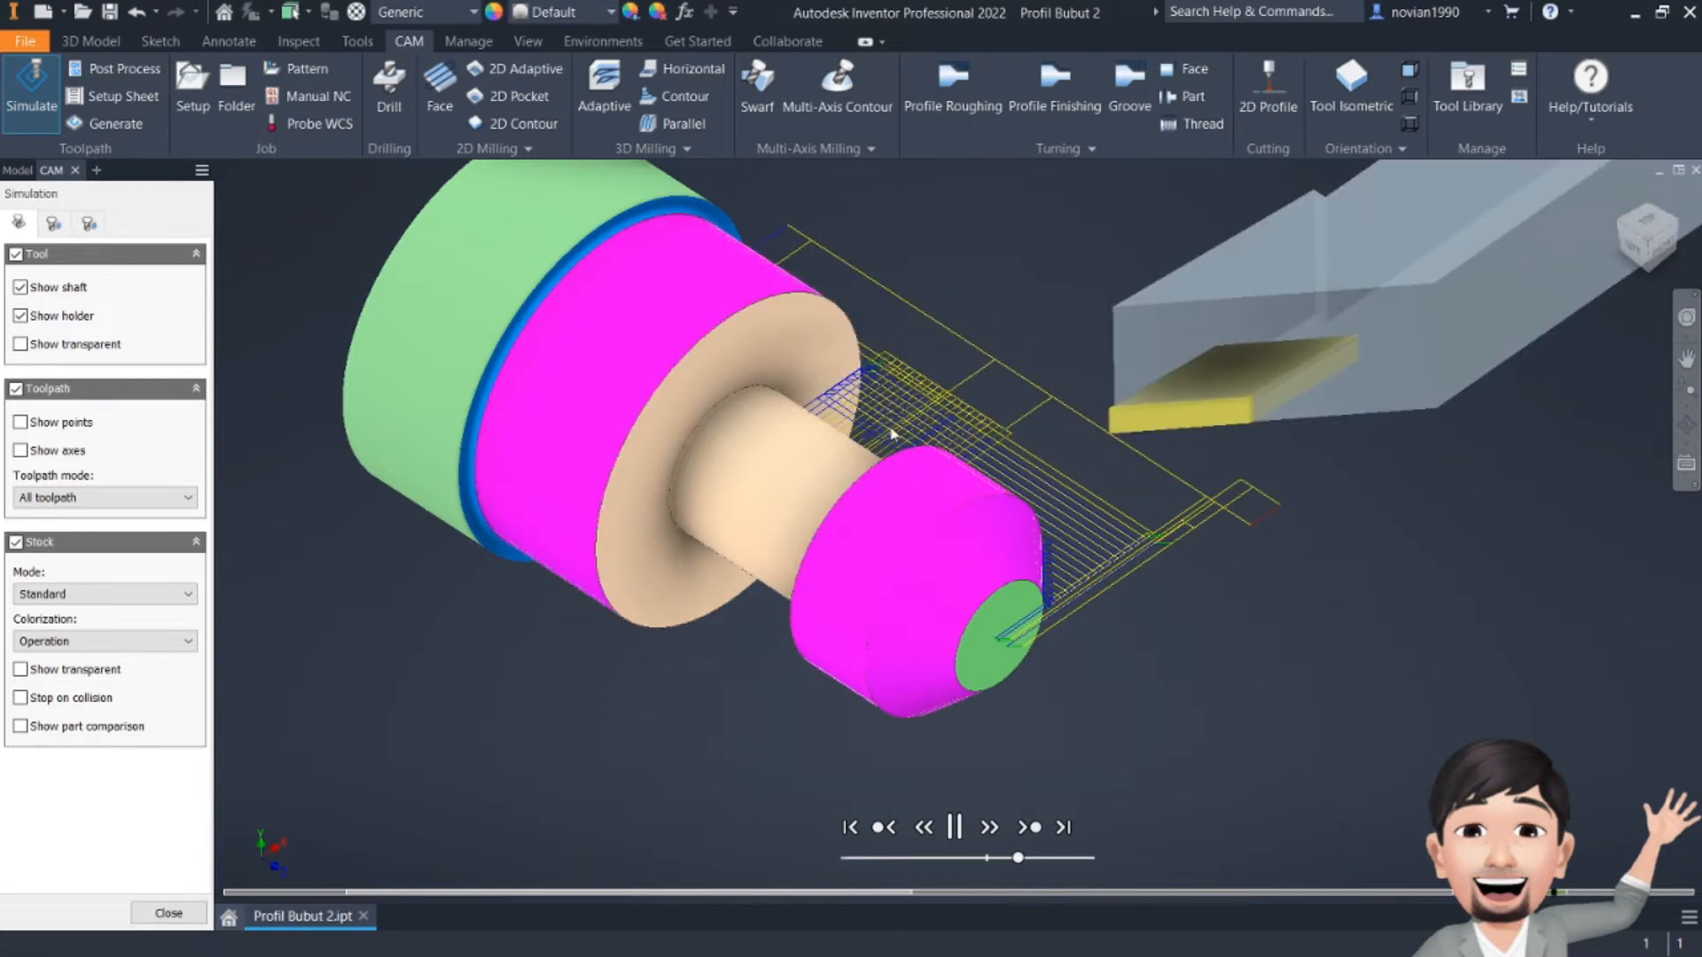
{"action": "scroll", "coordinate": [832, 475], "scroll_direction": "down", "scroll_amount": 1}
{"action": "middle_click_drag", "start_coordinate": [833, 476], "coordinate": [997, 671]}
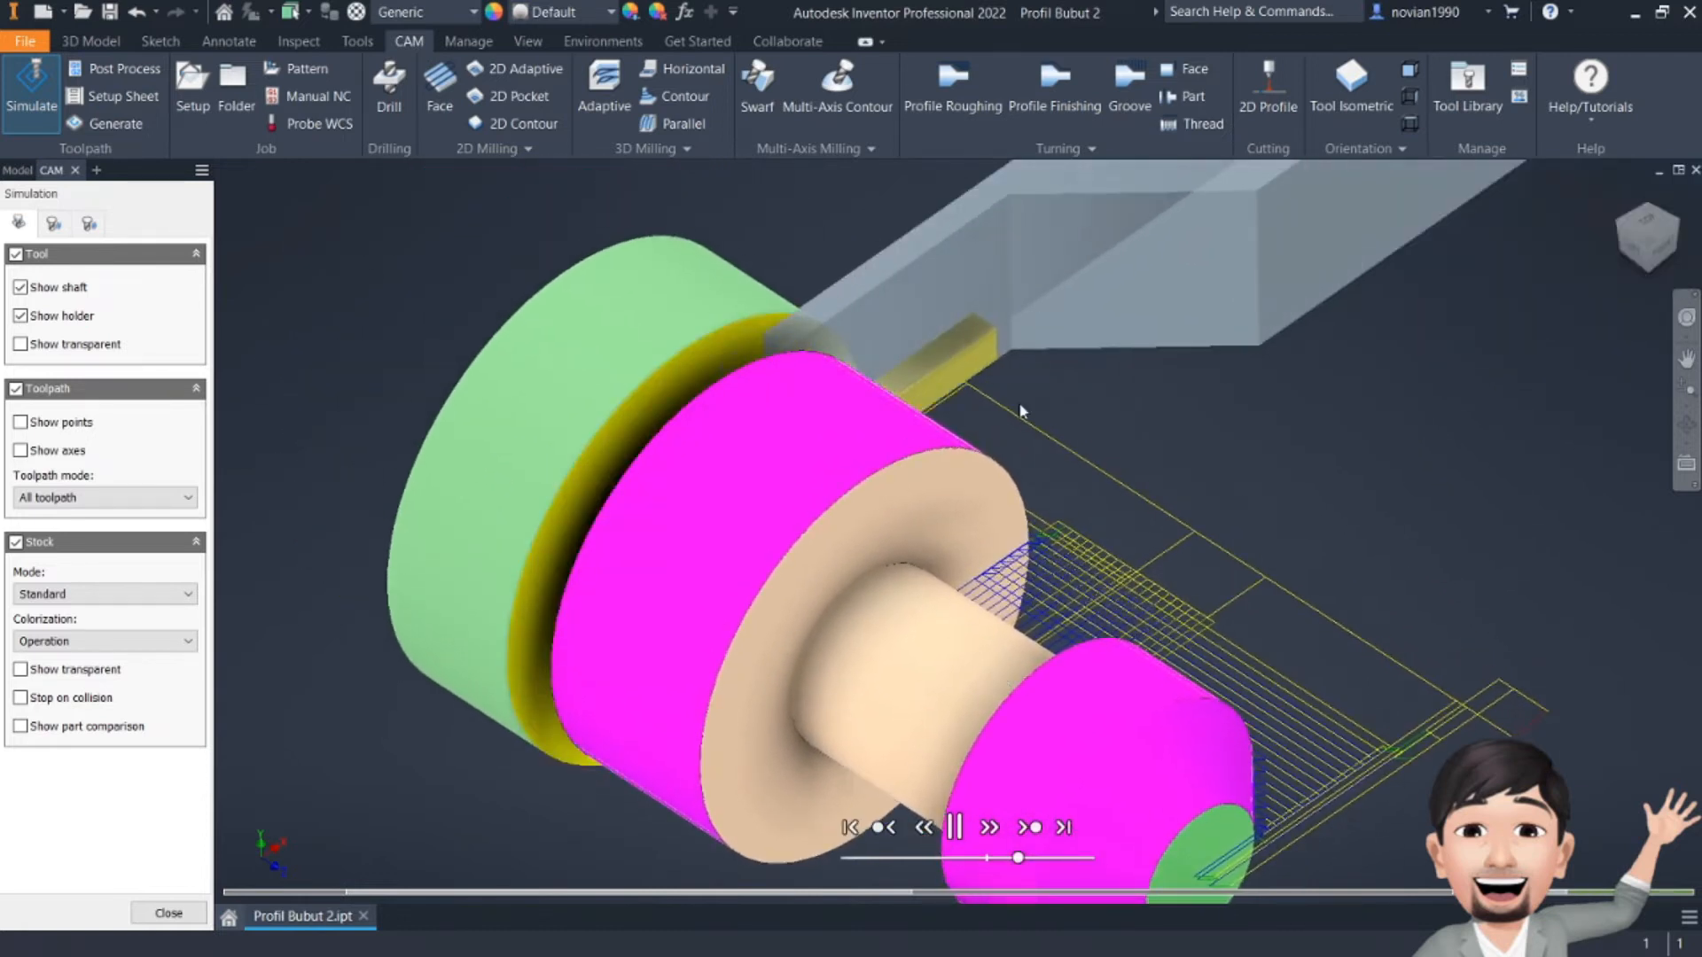
{"action": "middle_click_drag", "start_coordinate": [832, 529], "coordinate": [814, 435]}
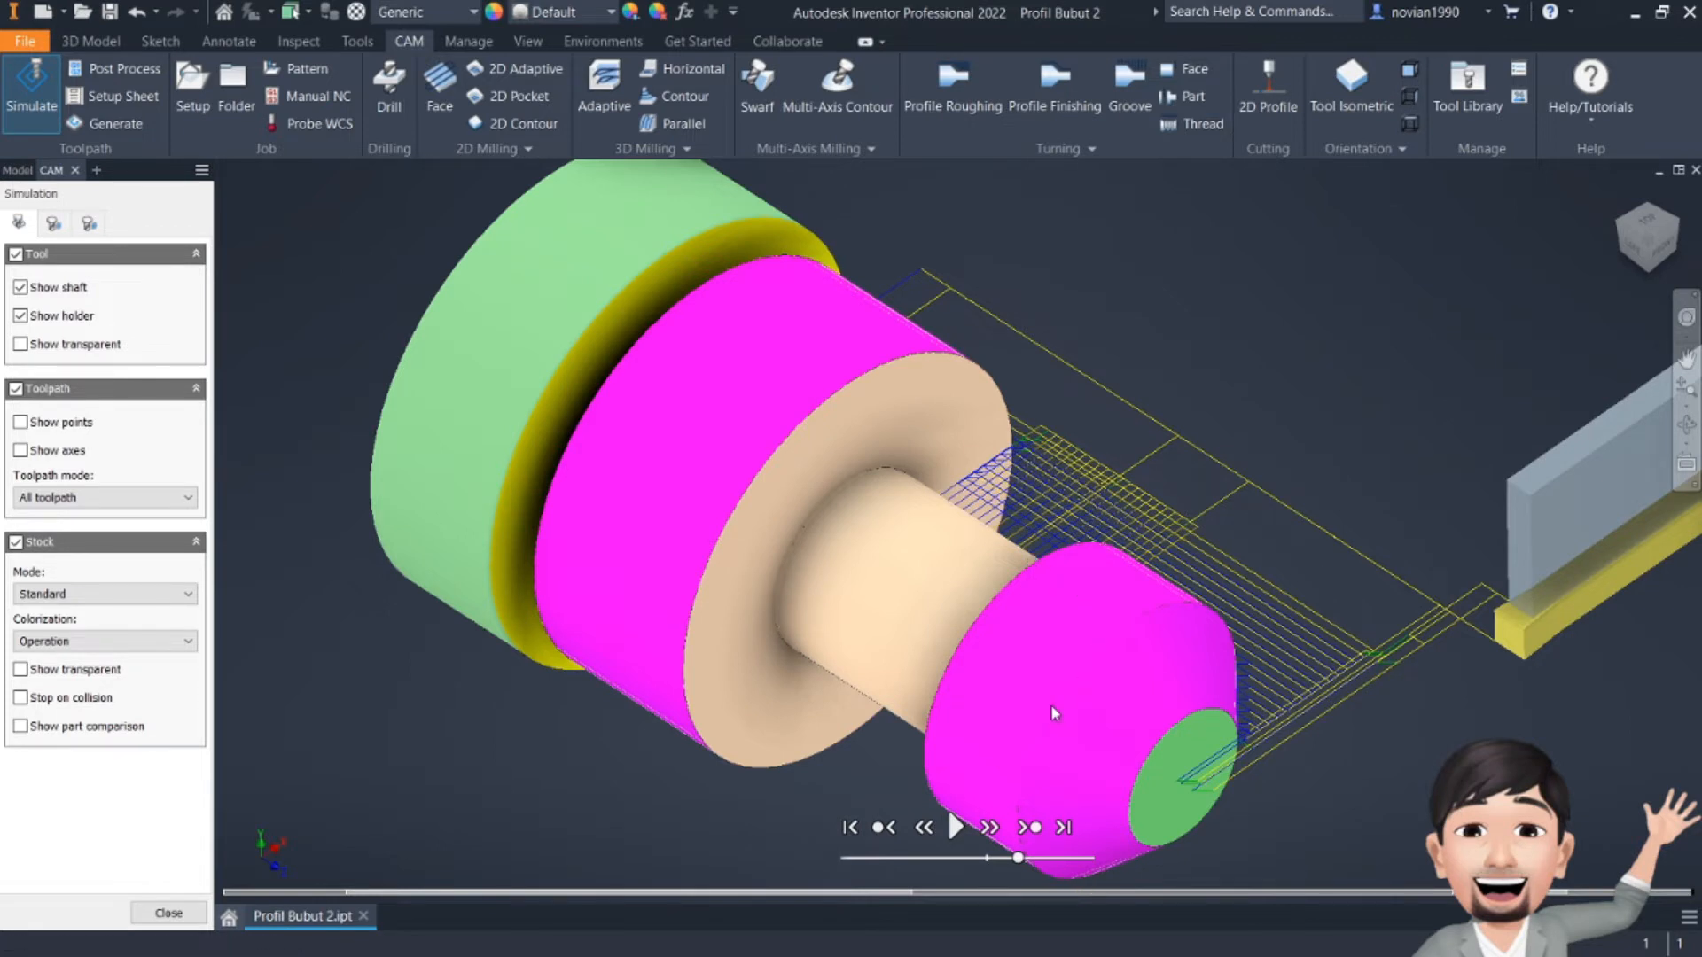
{"action": "left_click", "coordinate": [168, 912]}
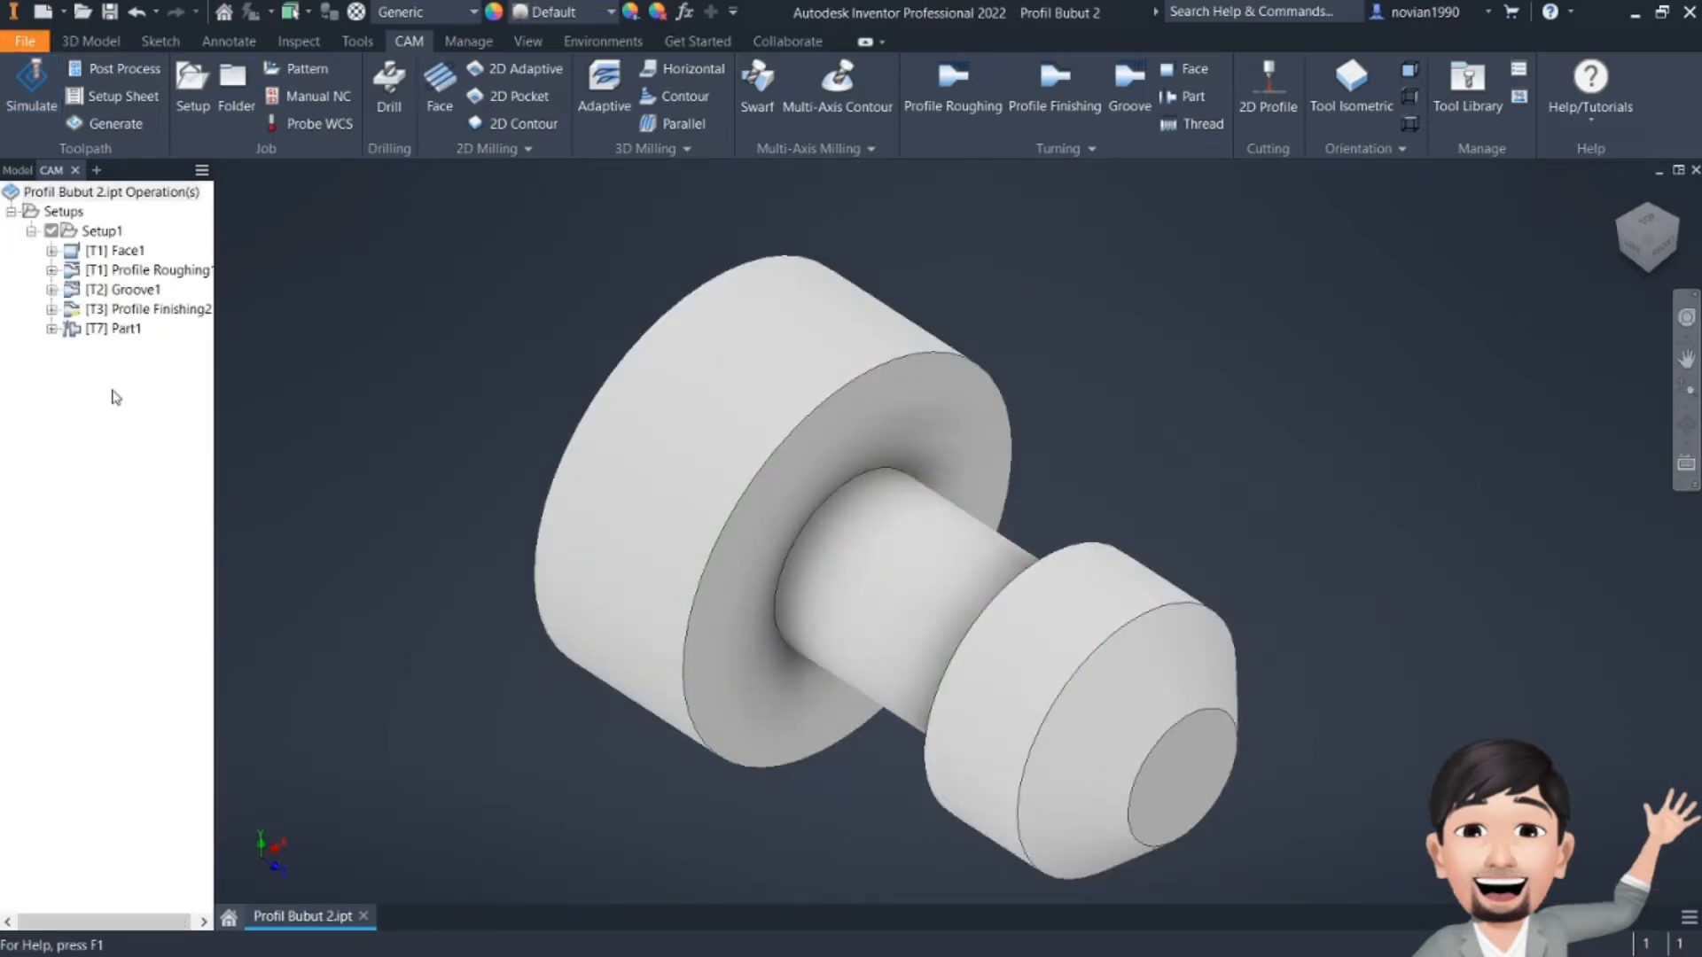
- Save the part under the new file name "Profil Bubut 2 Latihan" in the Workshop CNC 2 folder
{"action": "left_click", "coordinate": [15, 40]}
{"action": "left_click", "coordinate": [69, 280]}
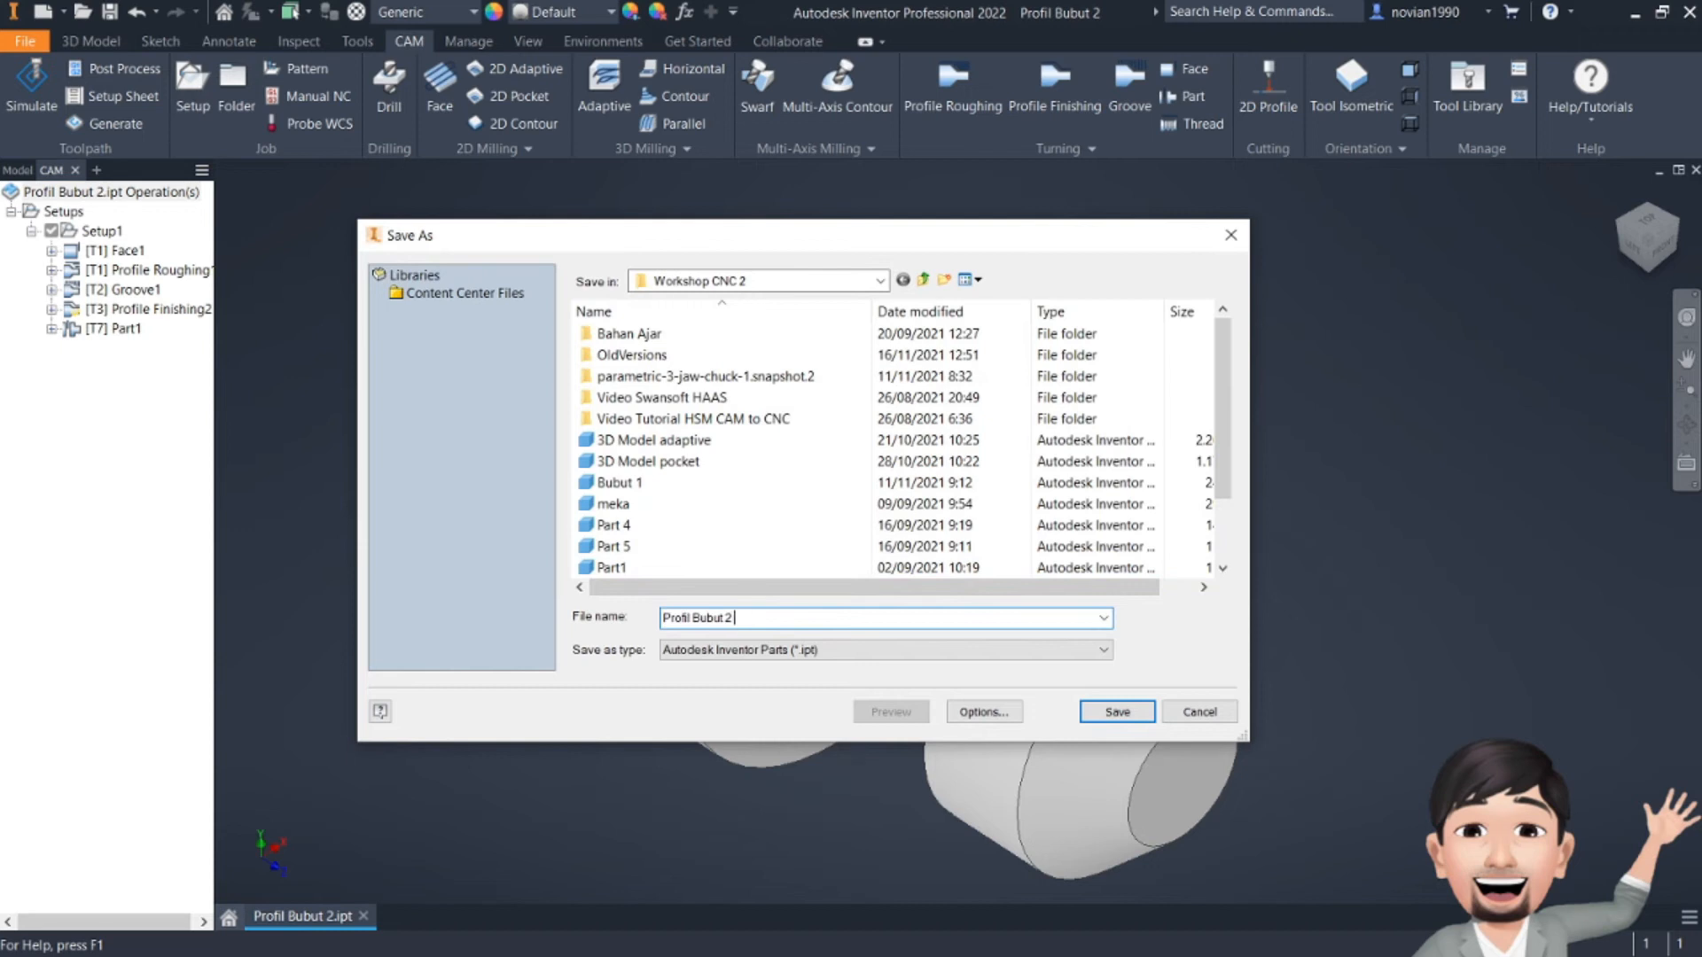
{"action": "type", "text": "Latihan"}
{"action": "key", "text": "Return"}
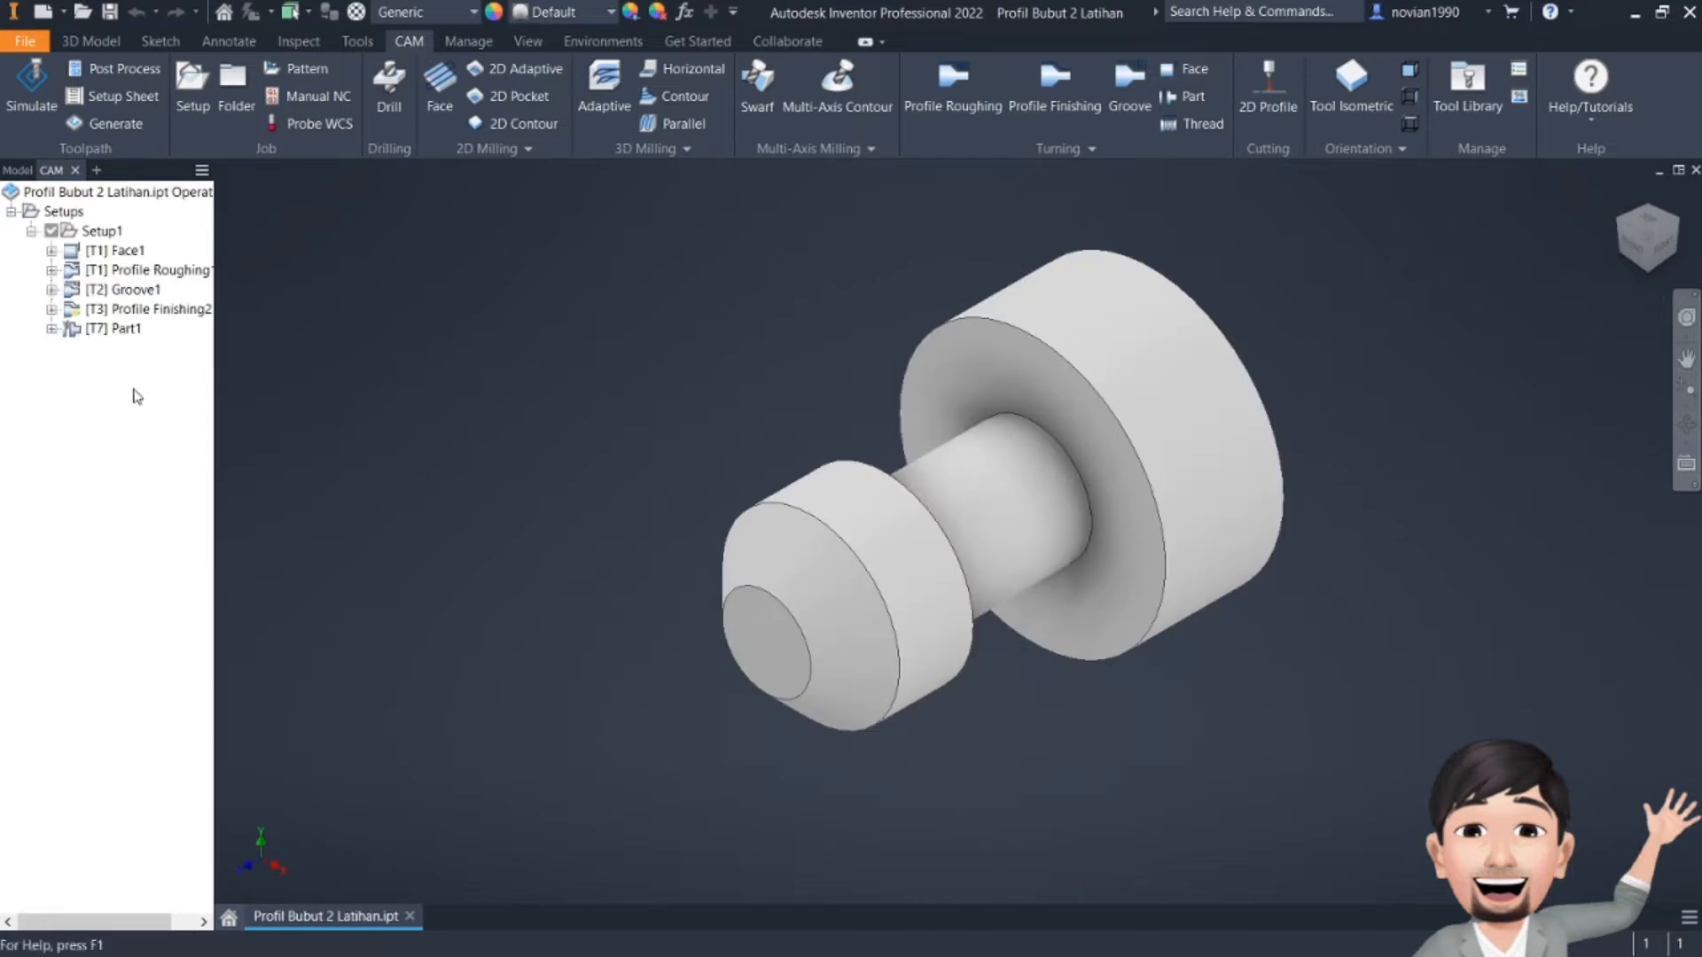
- Delete all operations from Face1 through Part1 under Setup1 and confirm the deletion
{"action": "left_click", "coordinate": [113, 328]}
{"action": "left_click", "coordinate": [125, 250], "text": "shift"}
{"action": "right_click", "coordinate": [128, 255]}
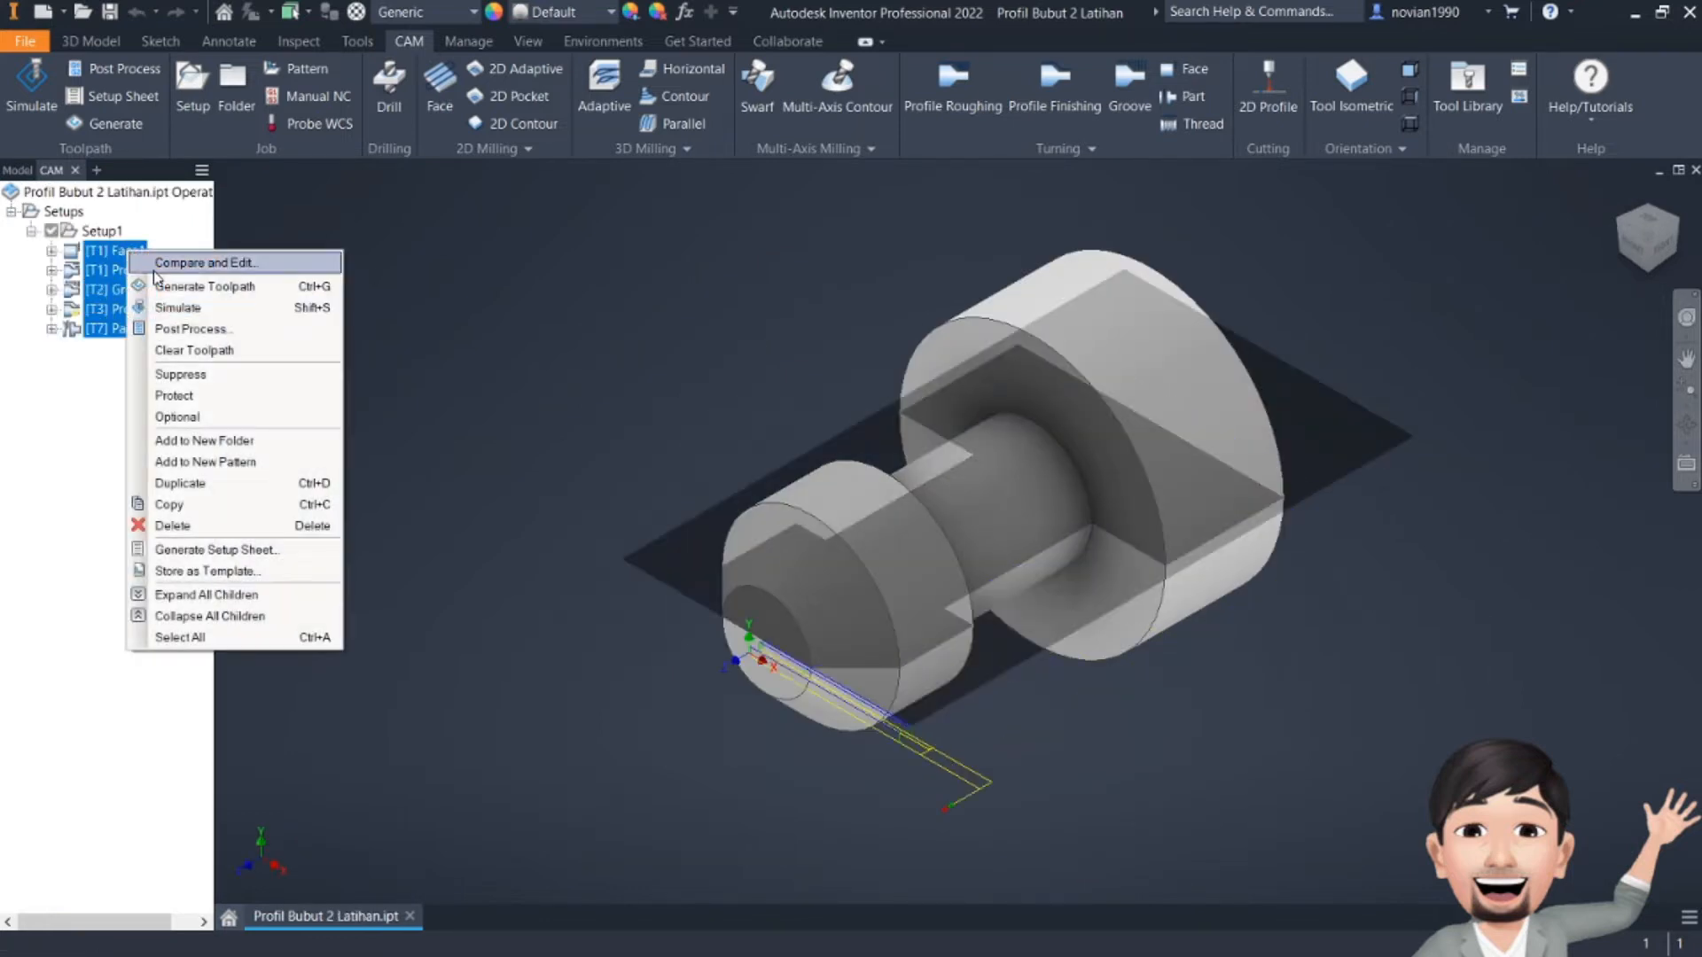
{"action": "left_click", "coordinate": [172, 525]}
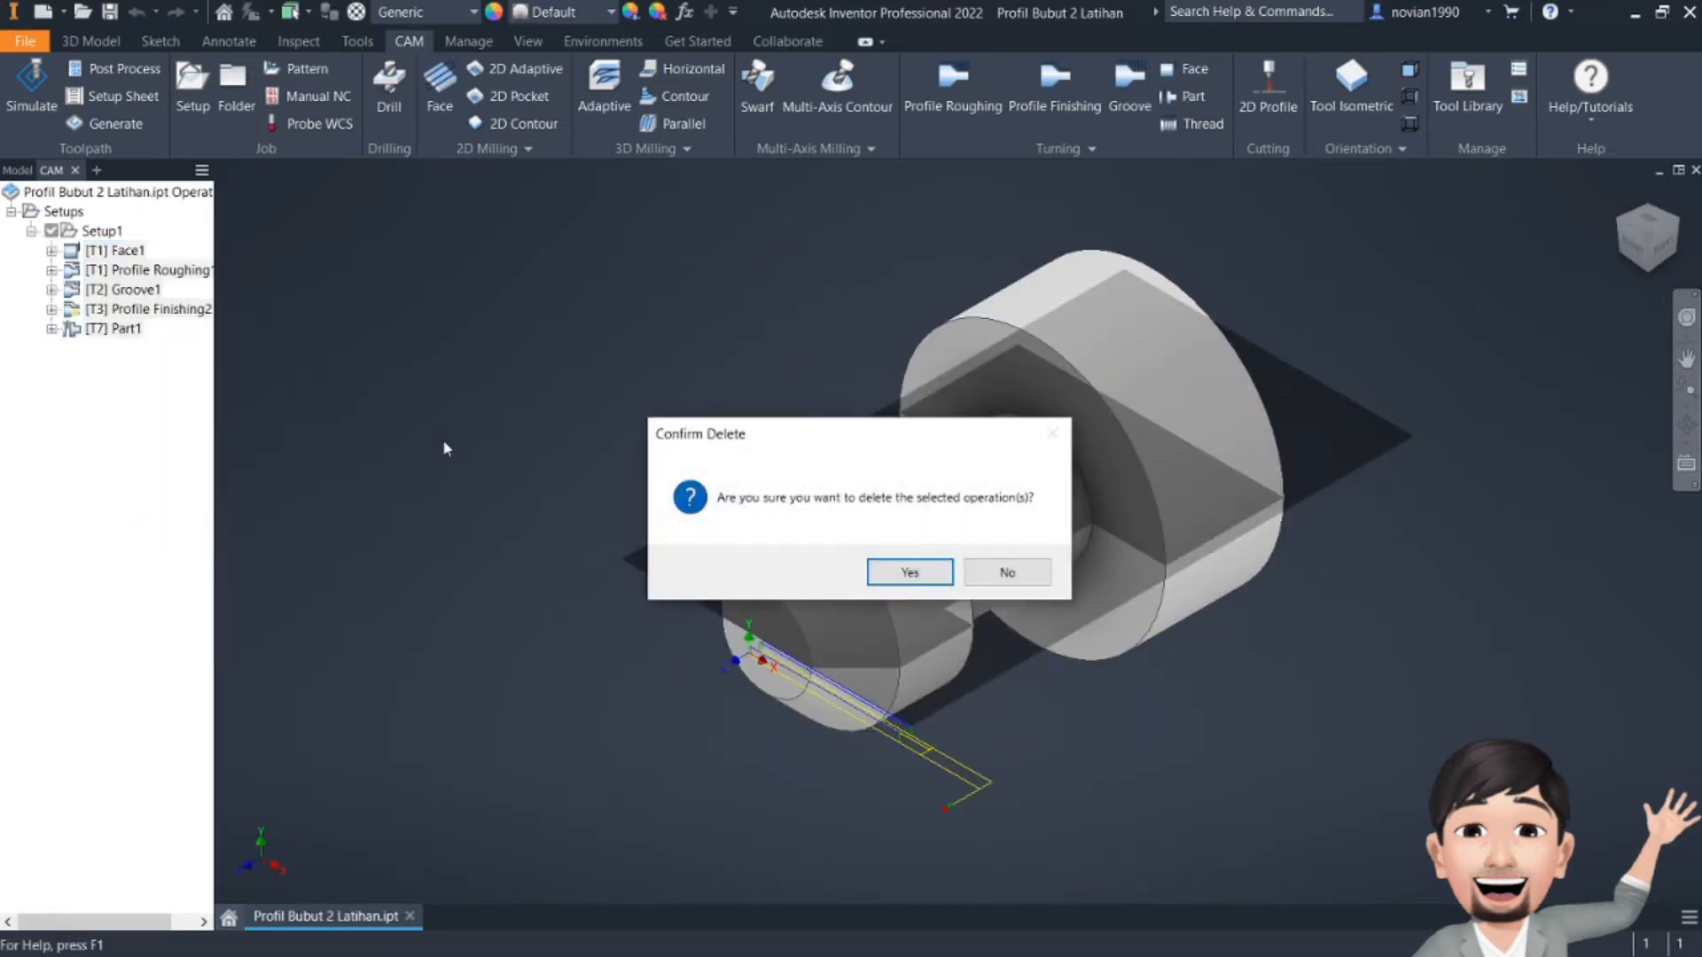
{"action": "left_click", "coordinate": [909, 572]}
- Delete Setup1 from the CAM setups and confirm the deletion
{"action": "right_click", "coordinate": [109, 237]}
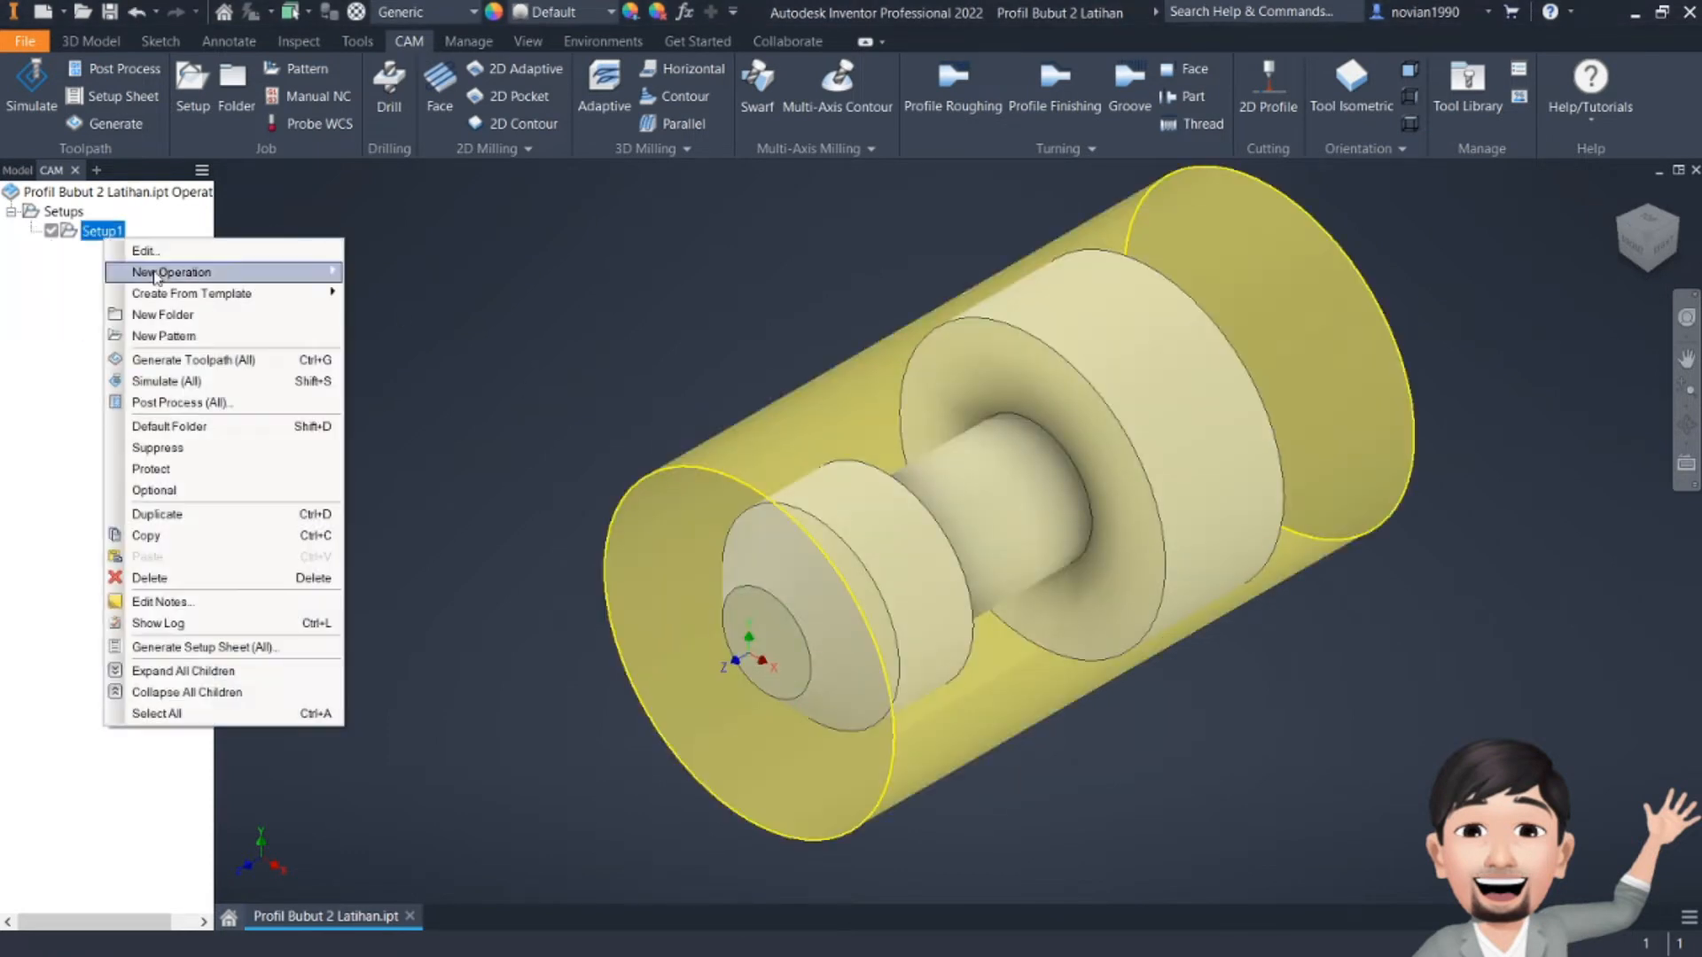
{"action": "left_click", "coordinate": [153, 578]}
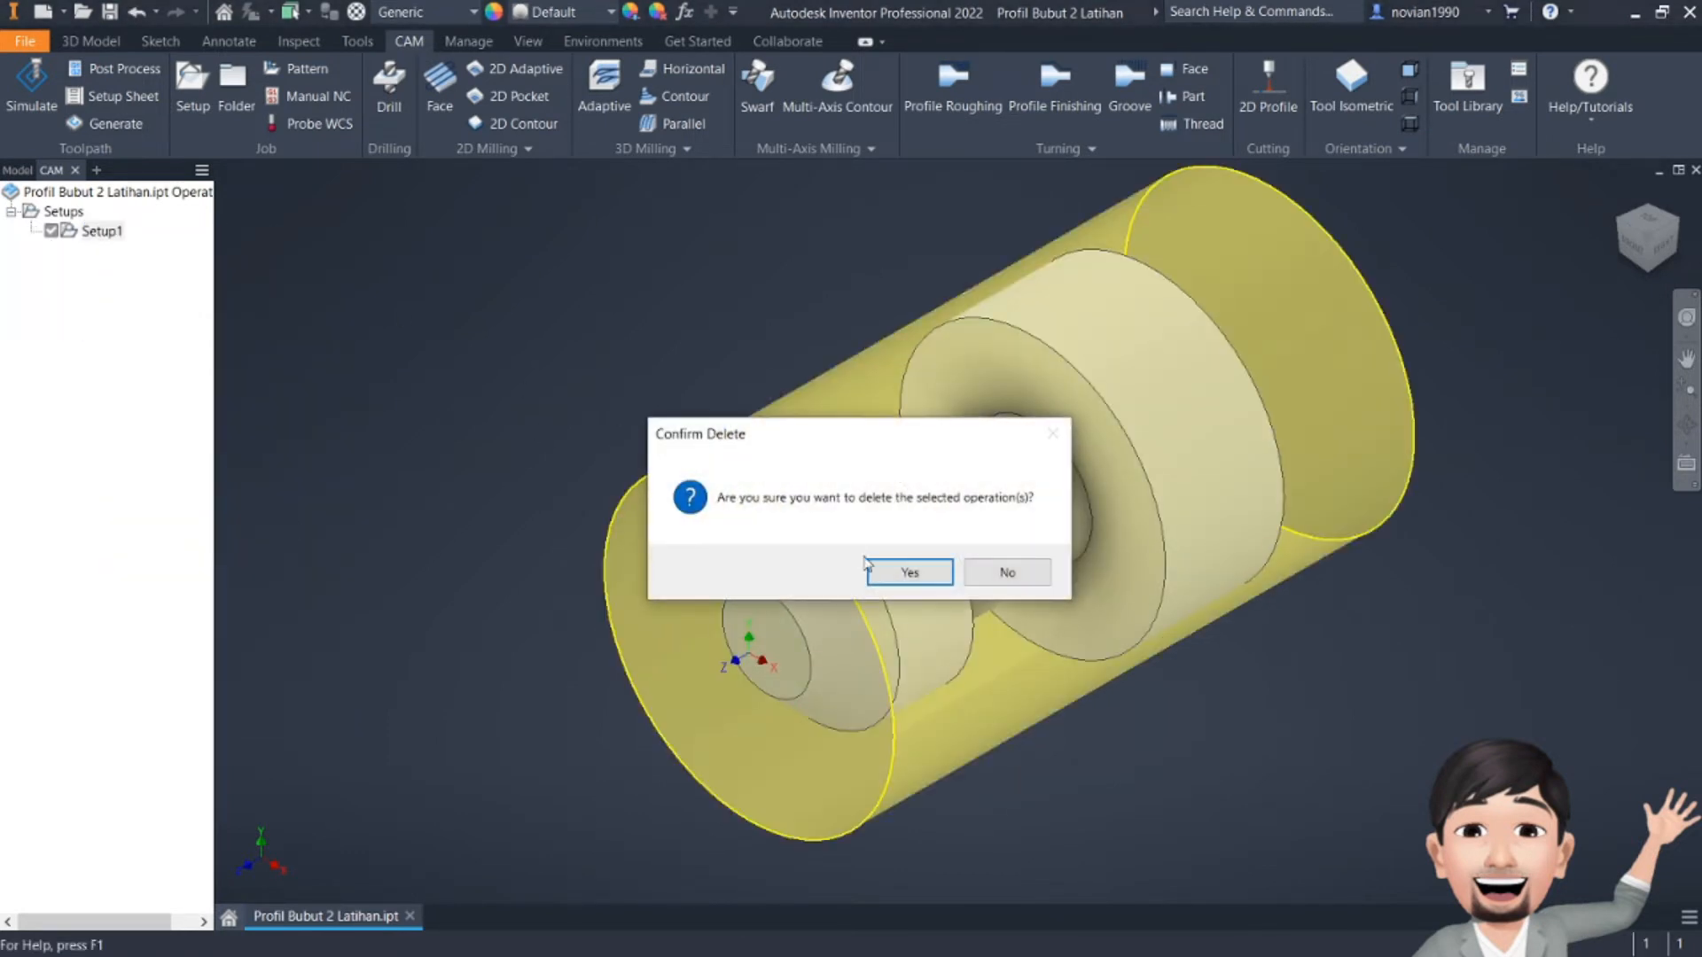
{"action": "left_click", "coordinate": [884, 576]}
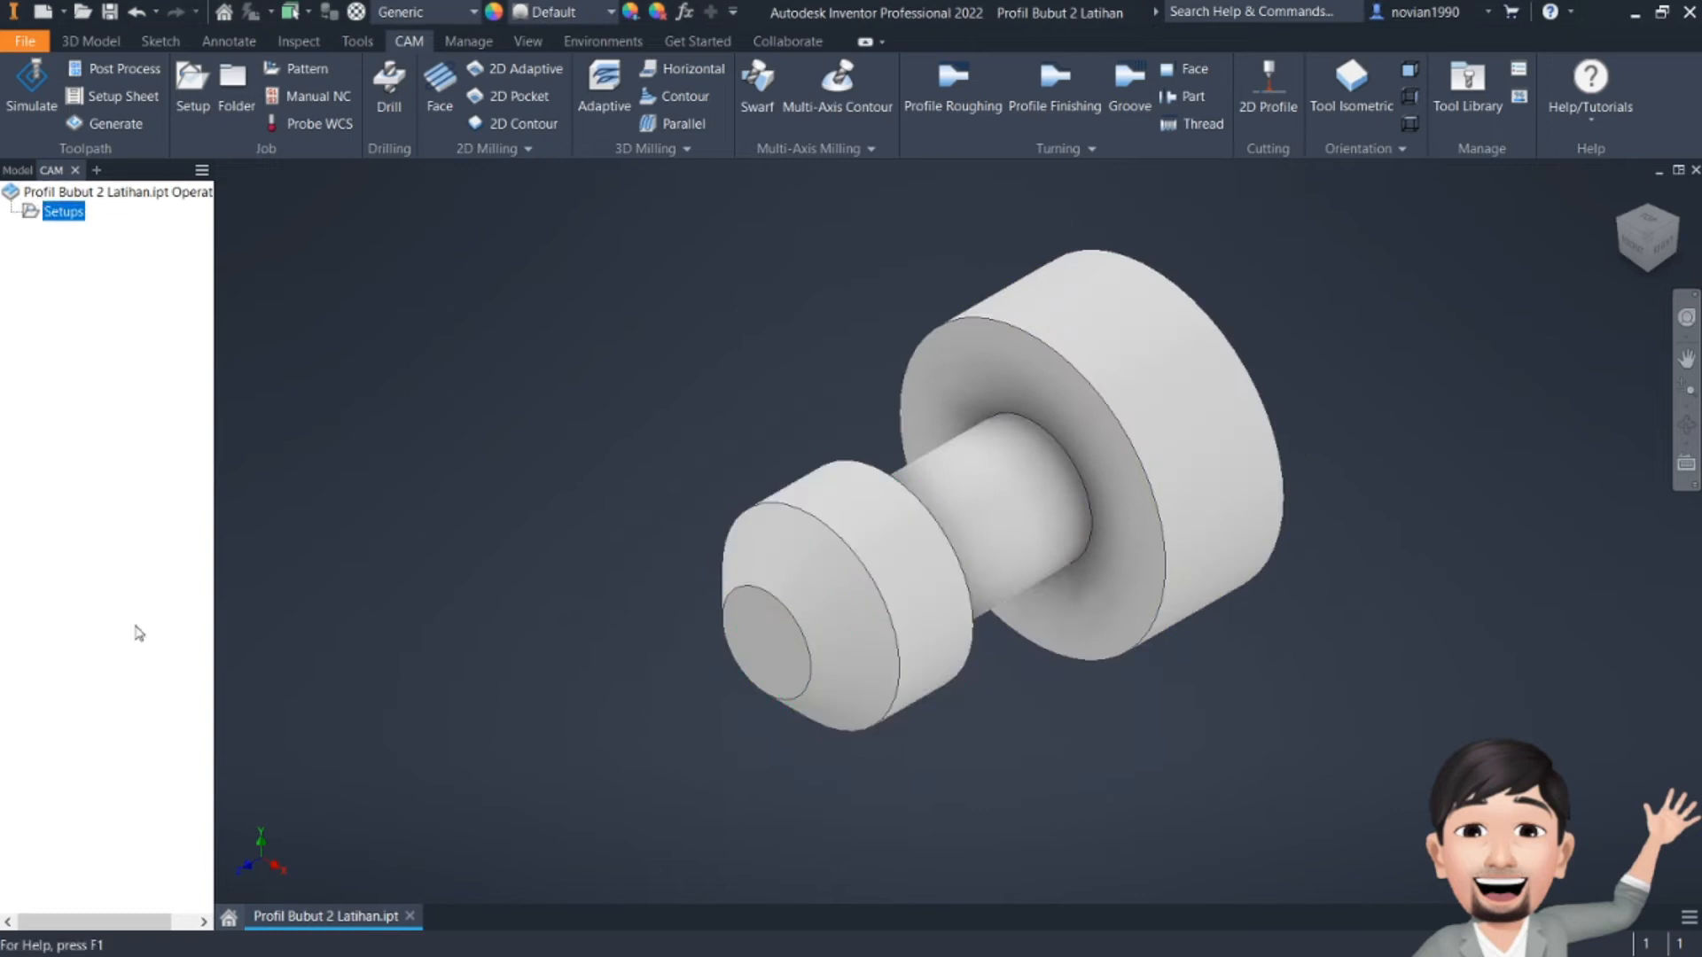
{"action": "left_click", "coordinate": [75, 169]}
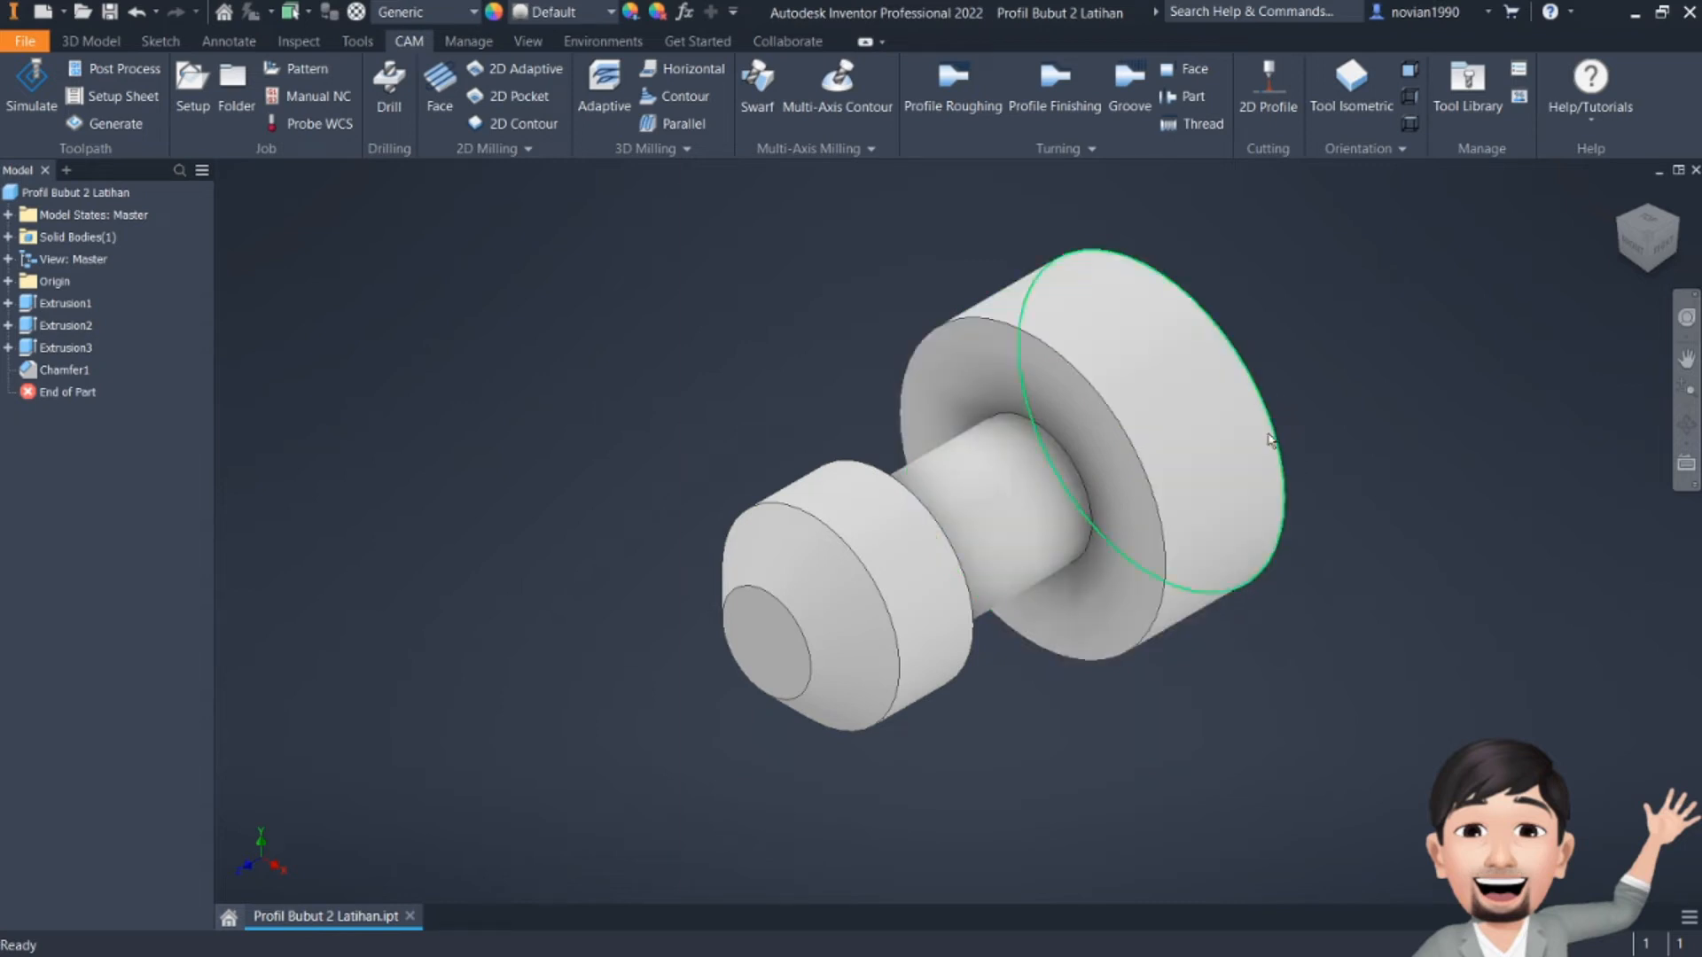
{"action": "left_click", "coordinate": [1625, 227]}
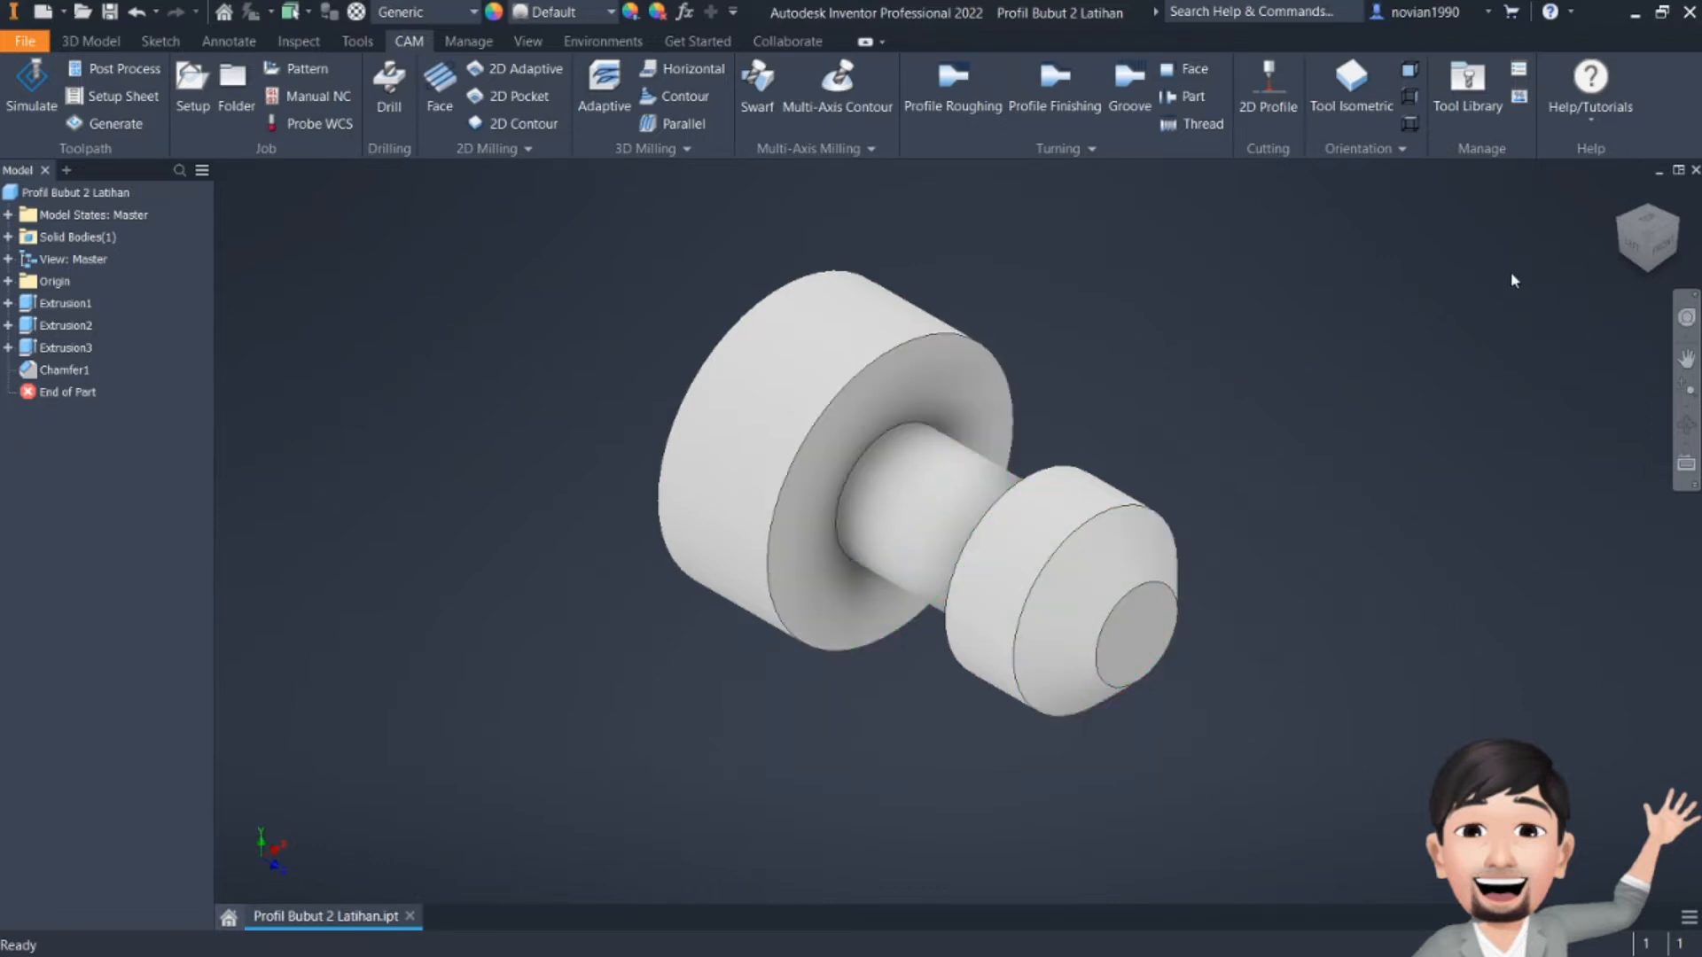
{"action": "left_click", "coordinate": [1677, 233]}
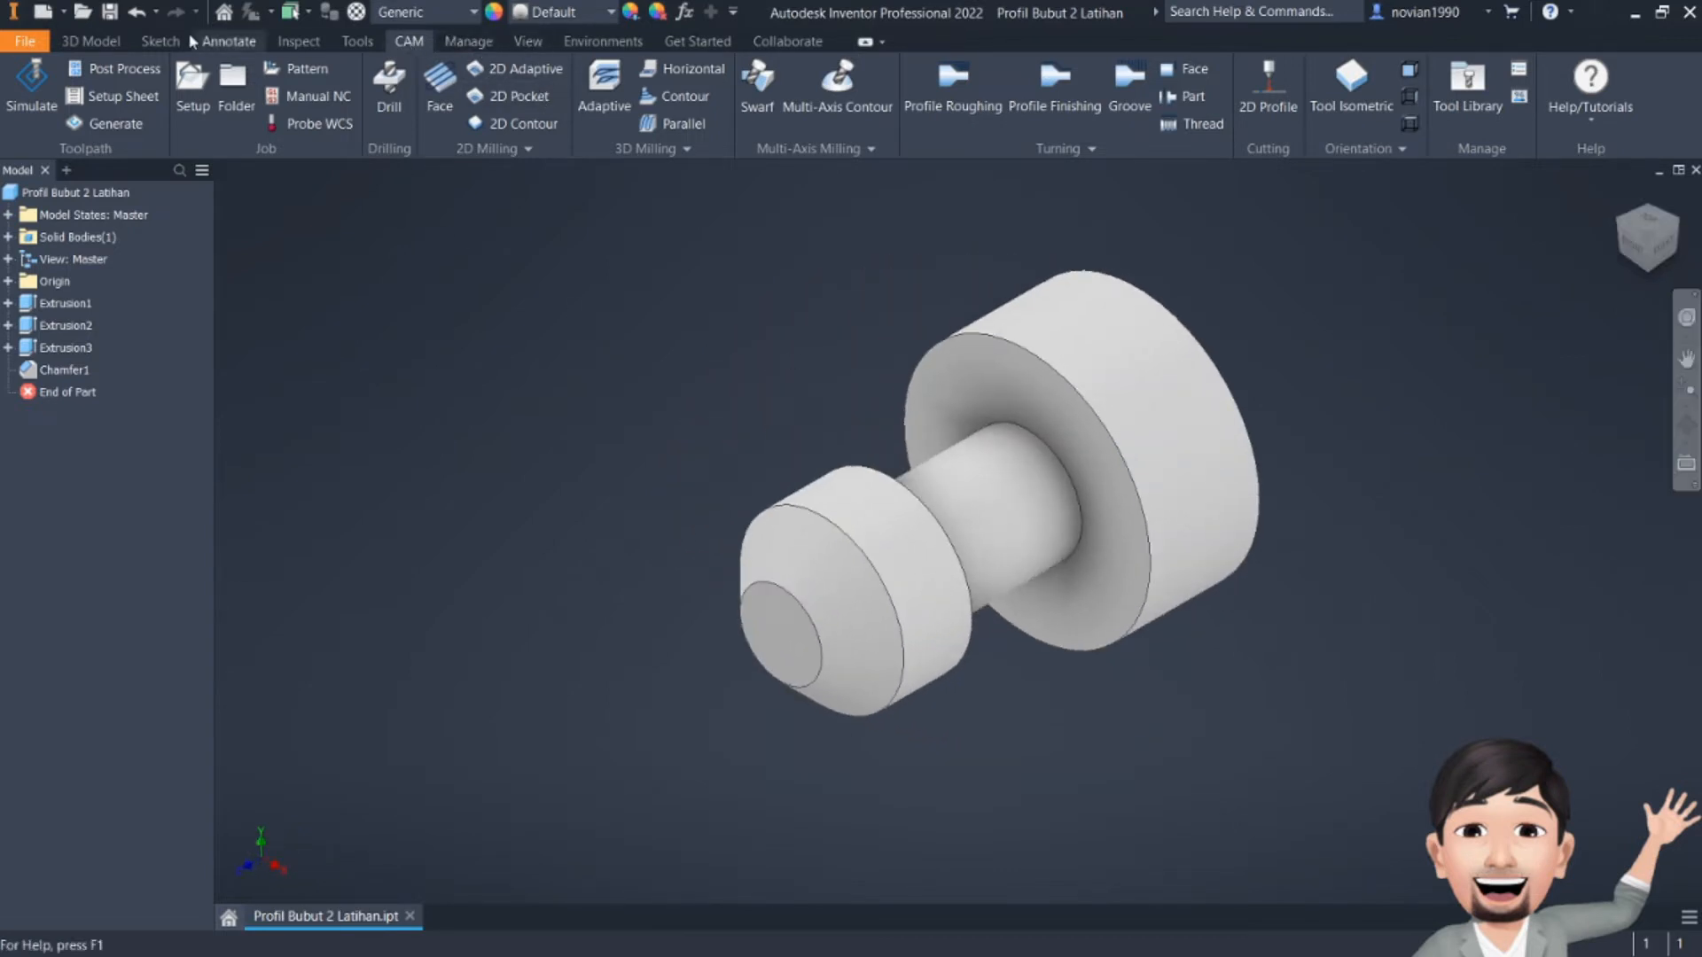
{"action": "left_click", "coordinate": [93, 41]}
{"action": "left_click", "coordinate": [411, 42]}
- Create a new machining setup and assign the Autodesk Generic Lathe turning machine to it
{"action": "left_click", "coordinate": [197, 102]}
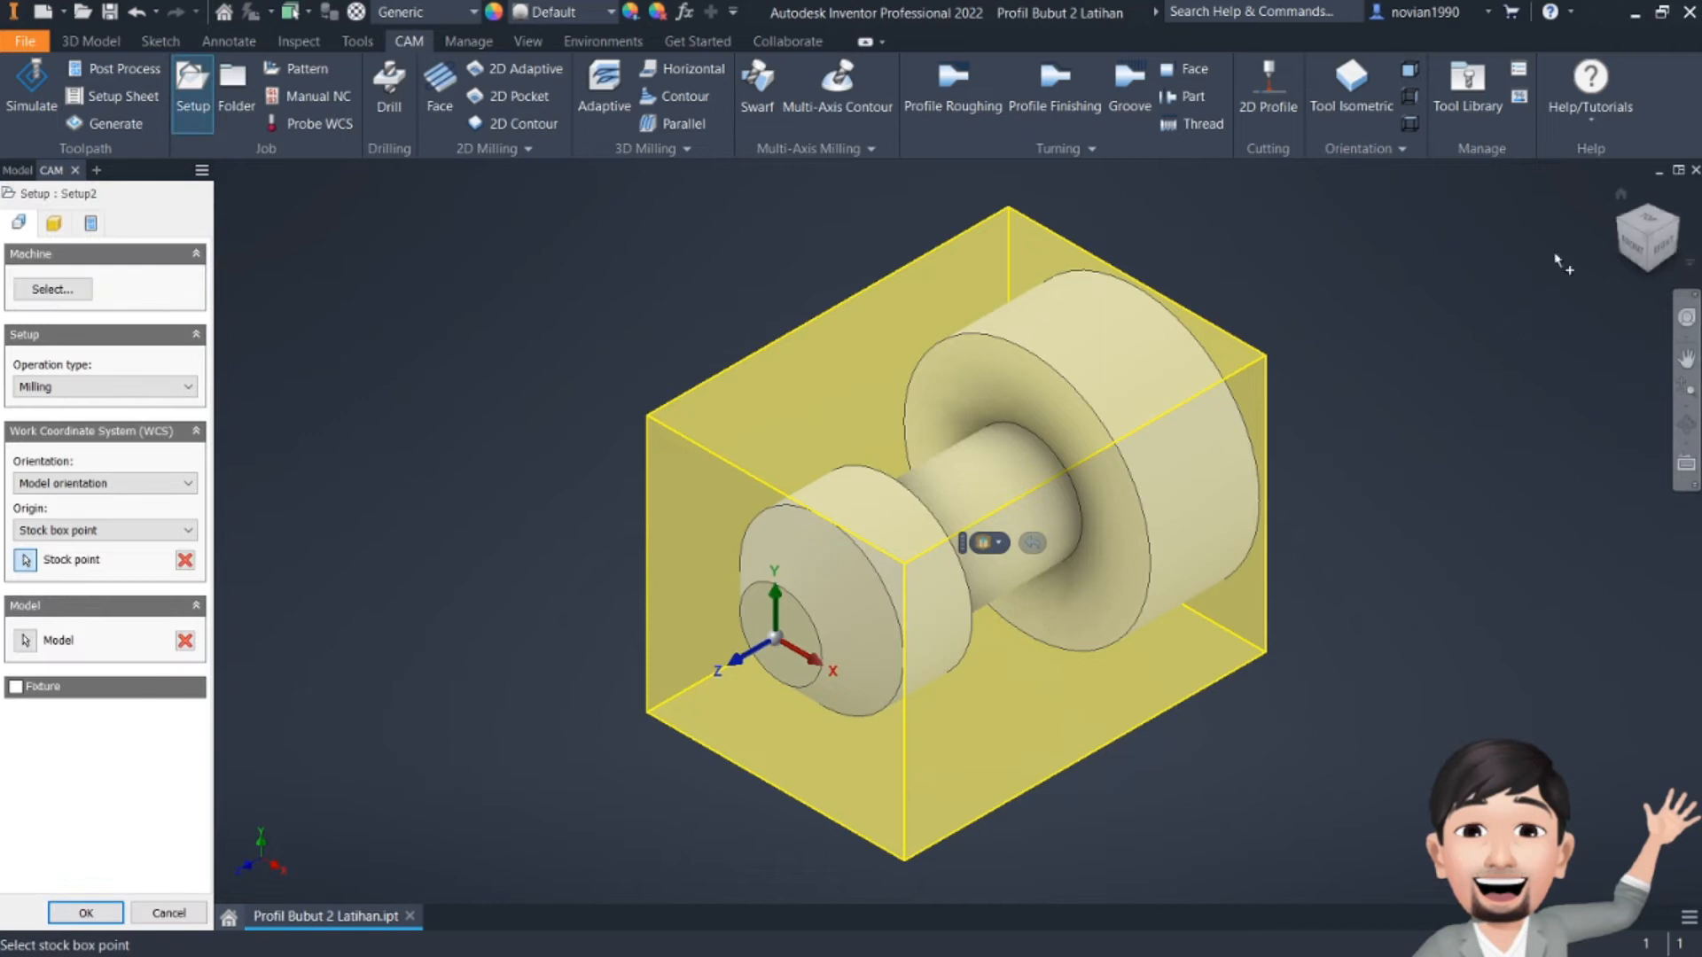
{"action": "left_click", "coordinate": [1620, 228]}
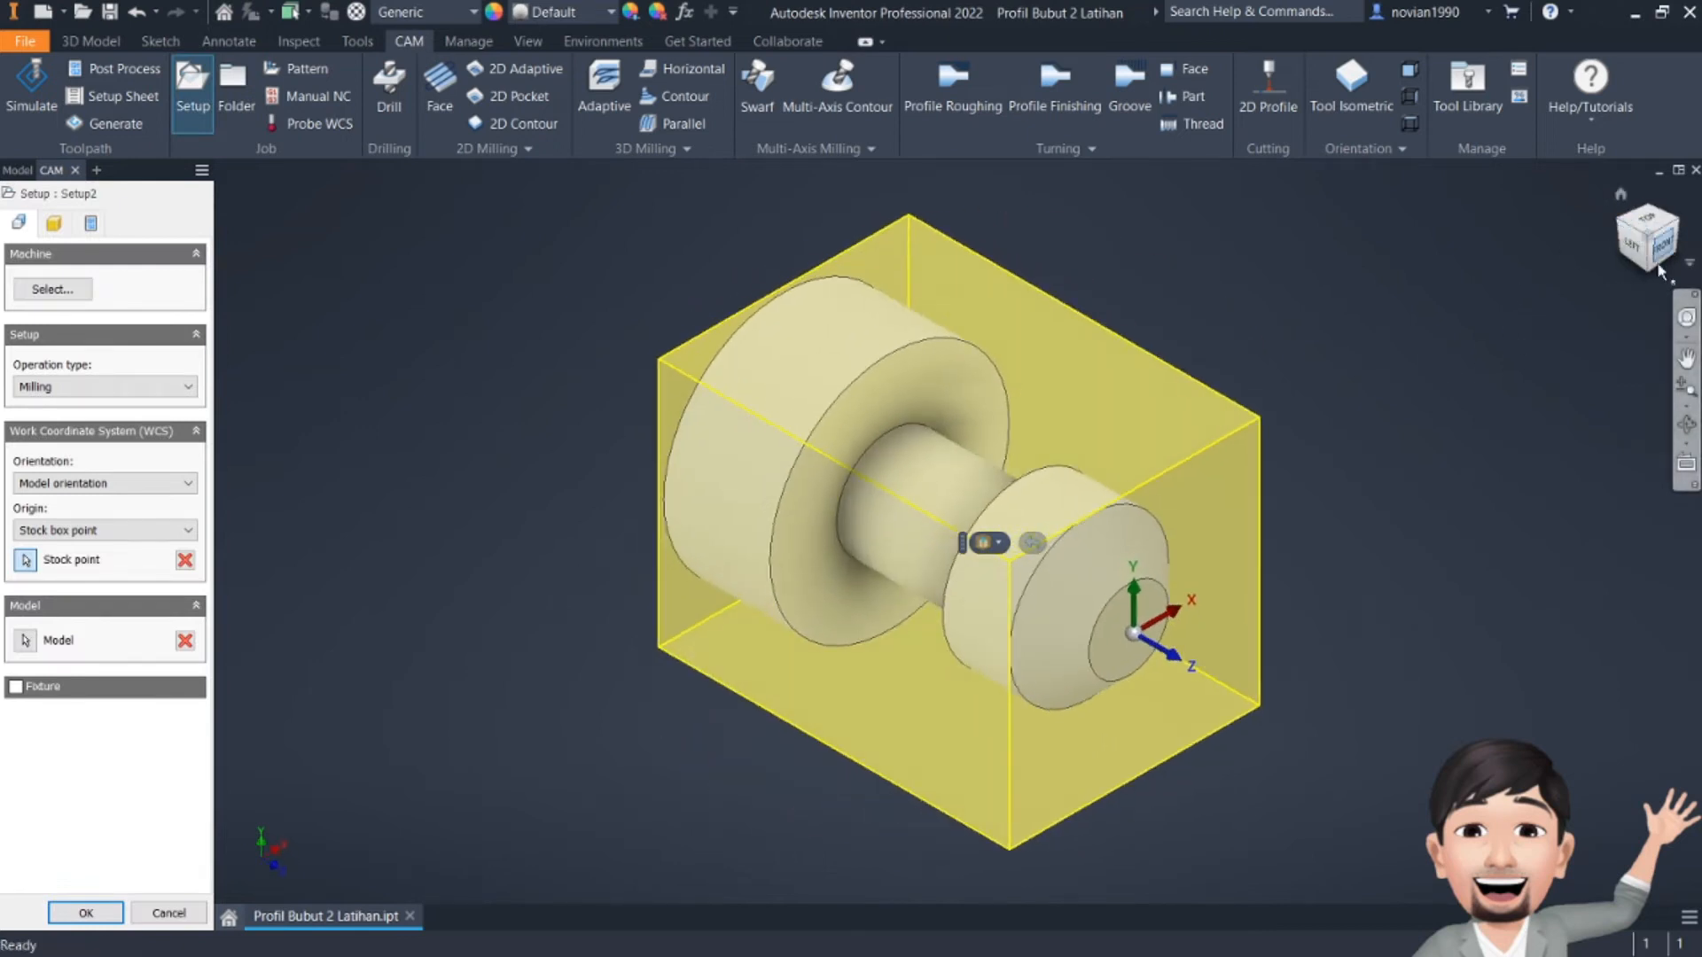
{"action": "left_click", "coordinate": [50, 289]}
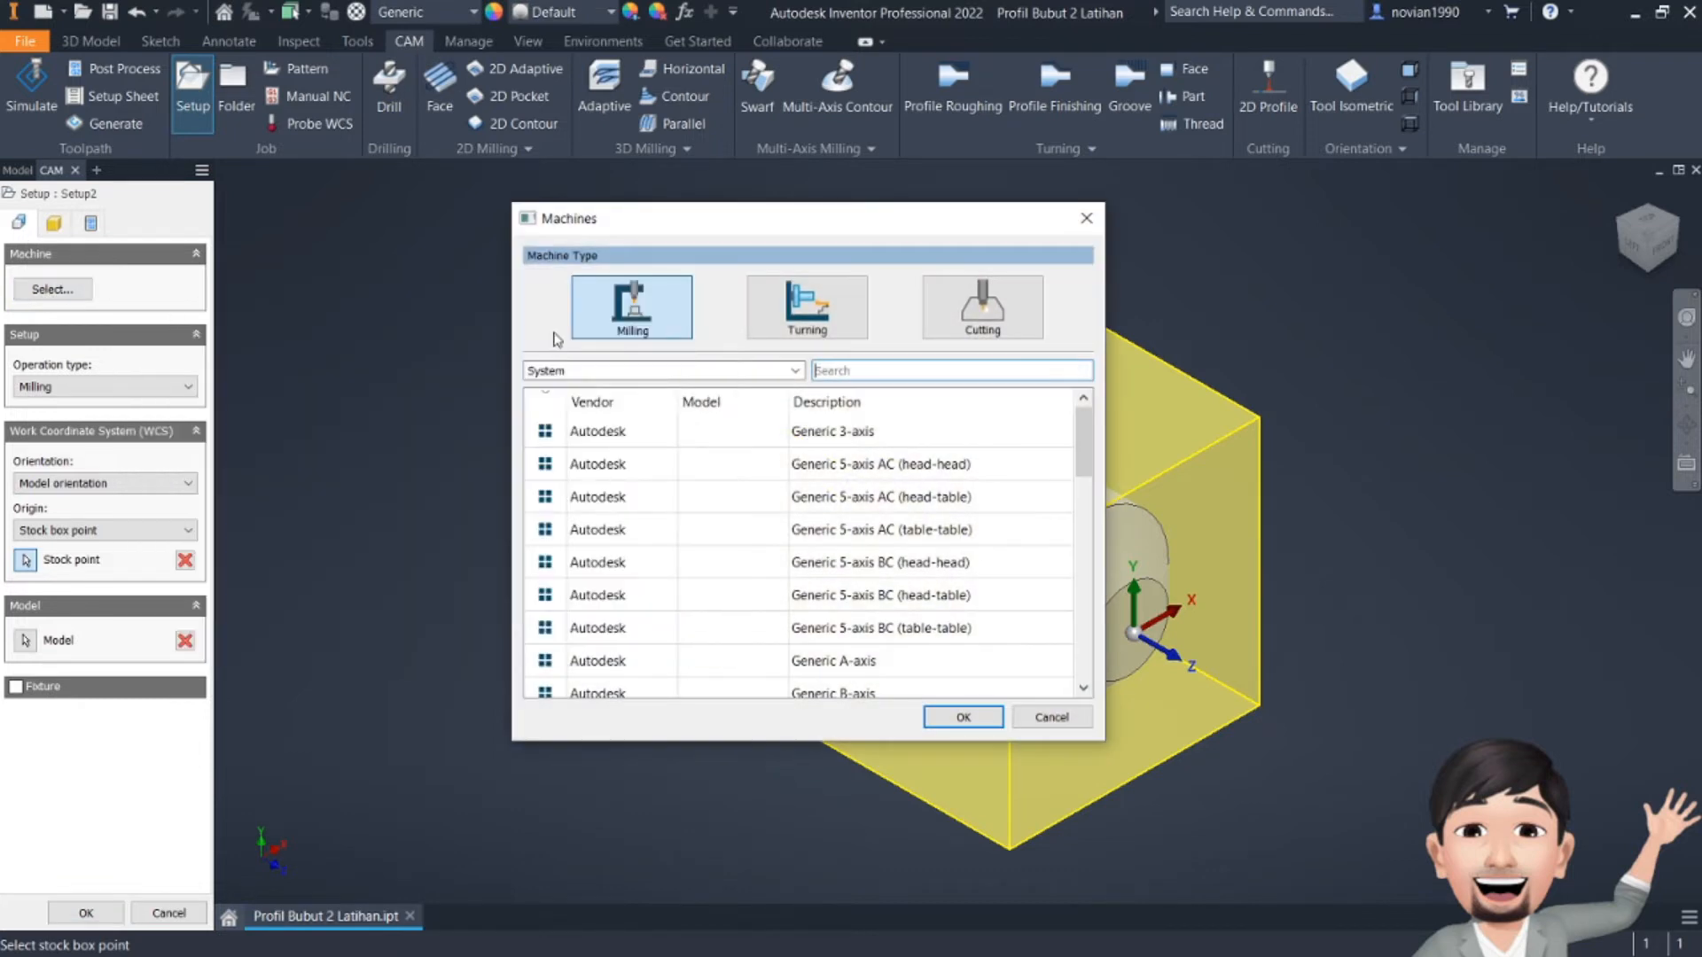
{"action": "left_click", "coordinate": [822, 312]}
{"action": "left_click", "coordinate": [833, 435]}
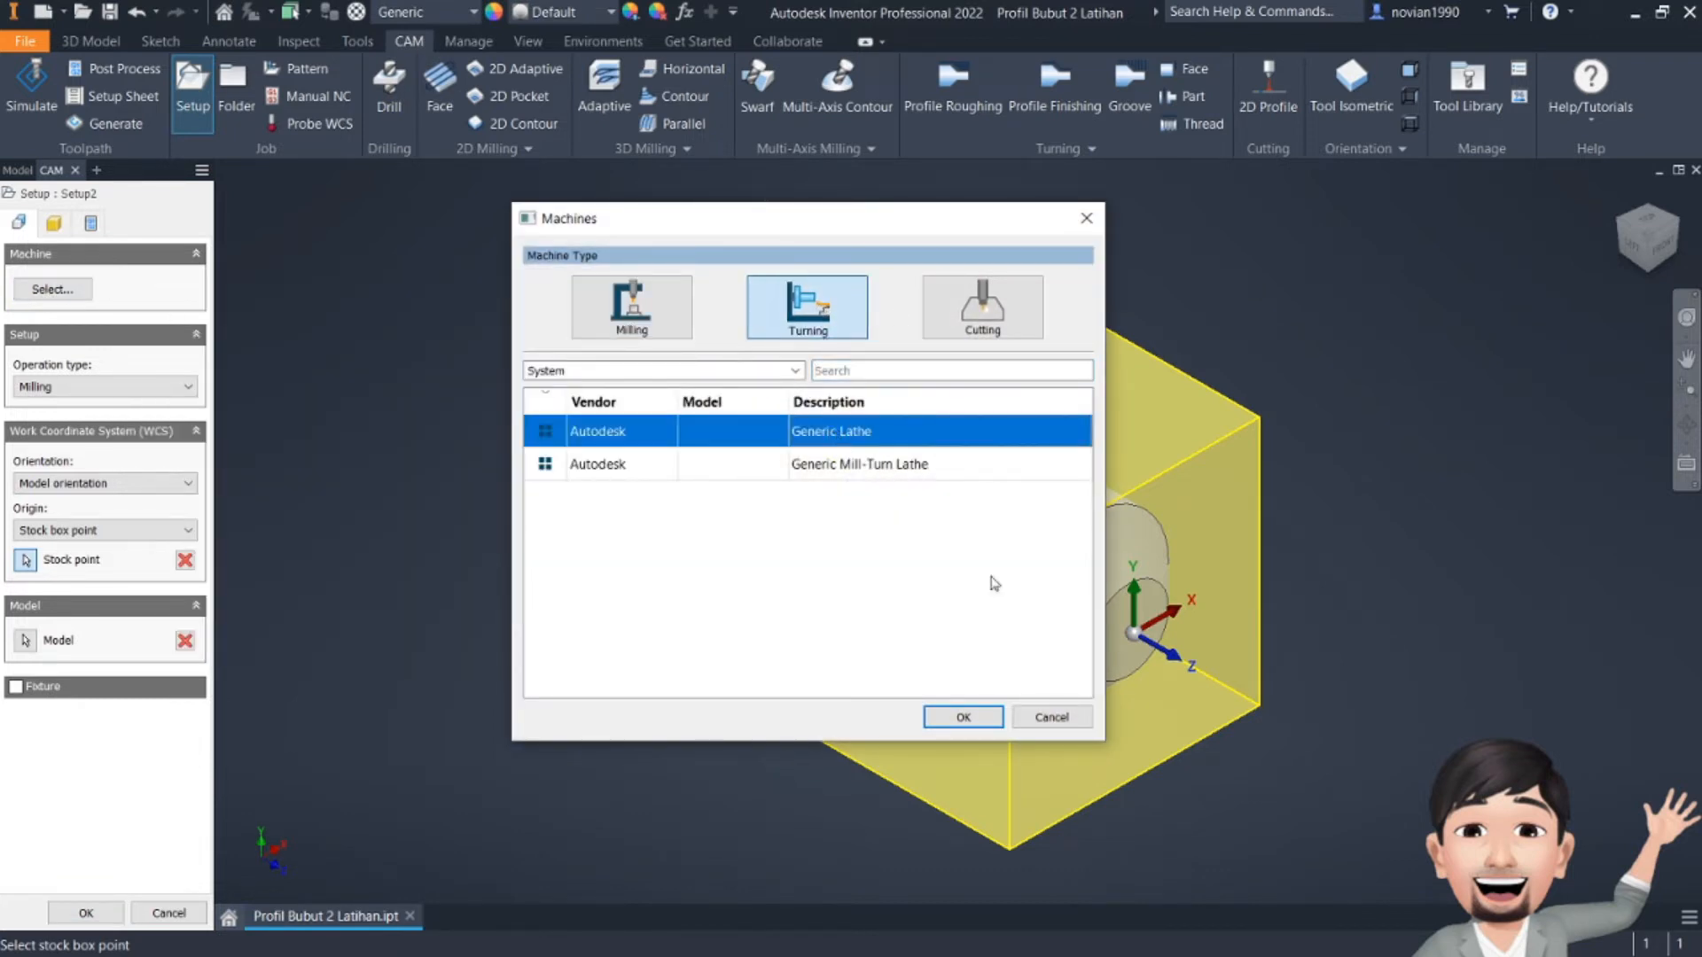
{"action": "left_click", "coordinate": [964, 716]}
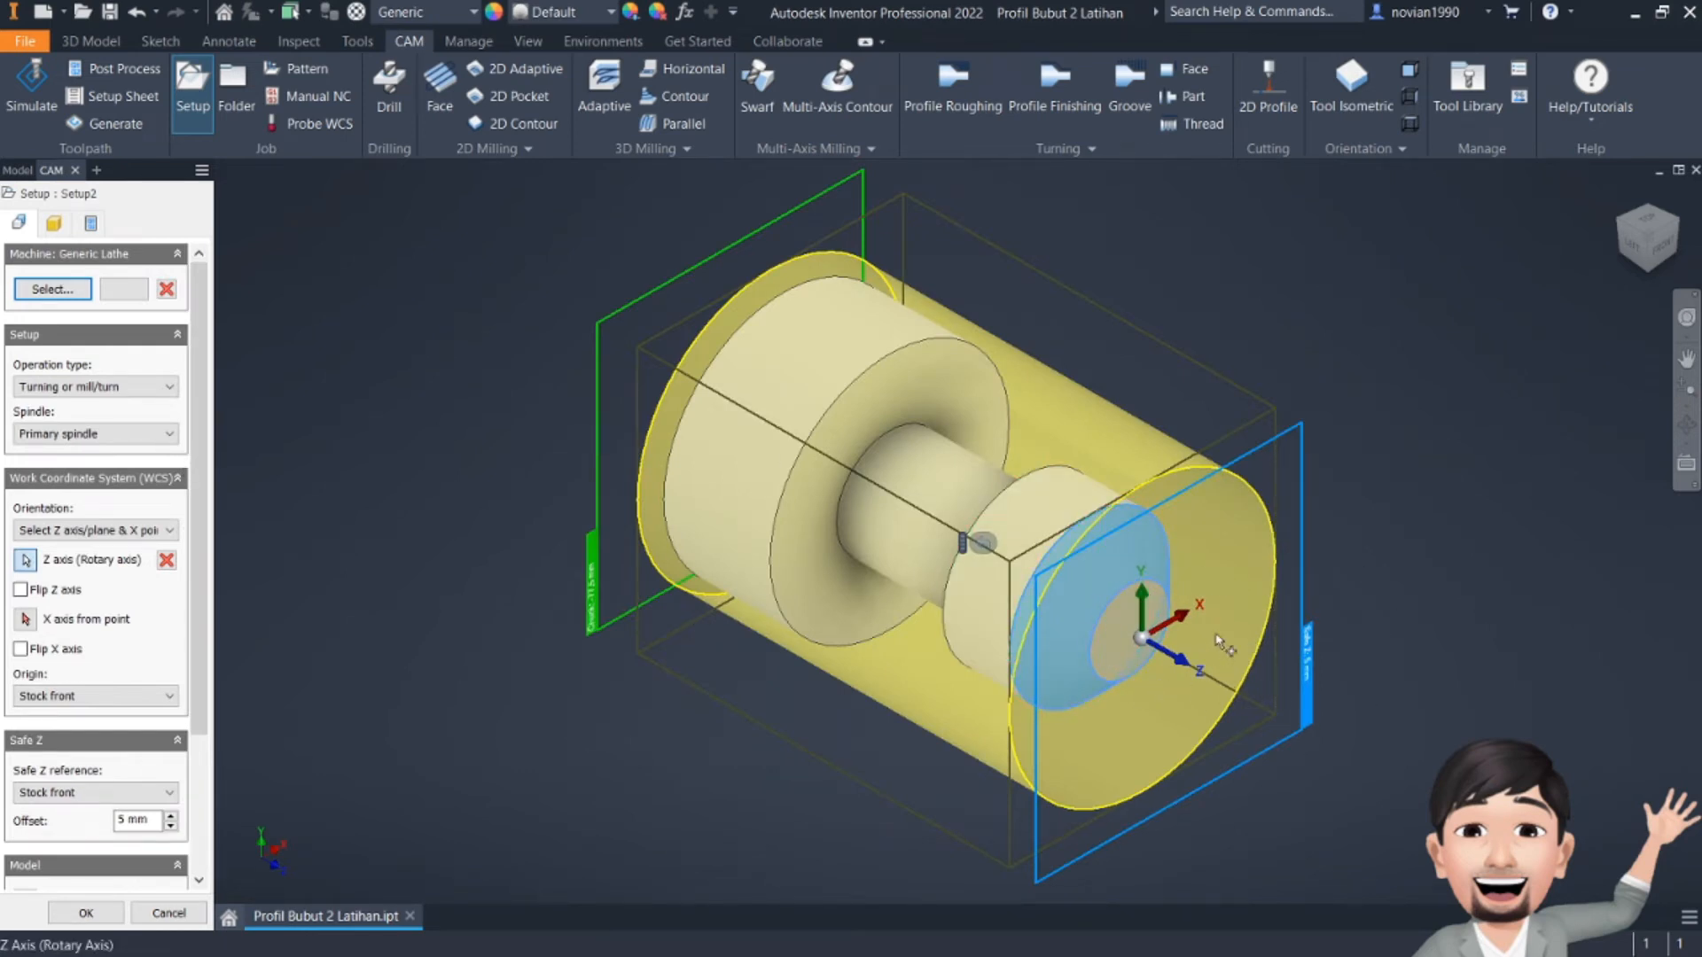
- Review the setup's work coordinate system, safe Z and model settings and the available chuck reference options
{"action": "mouse_move", "coordinate": [112, 486]}
{"action": "scroll", "coordinate": [211, 503], "scroll_direction": "down", "scroll_amount": 3}
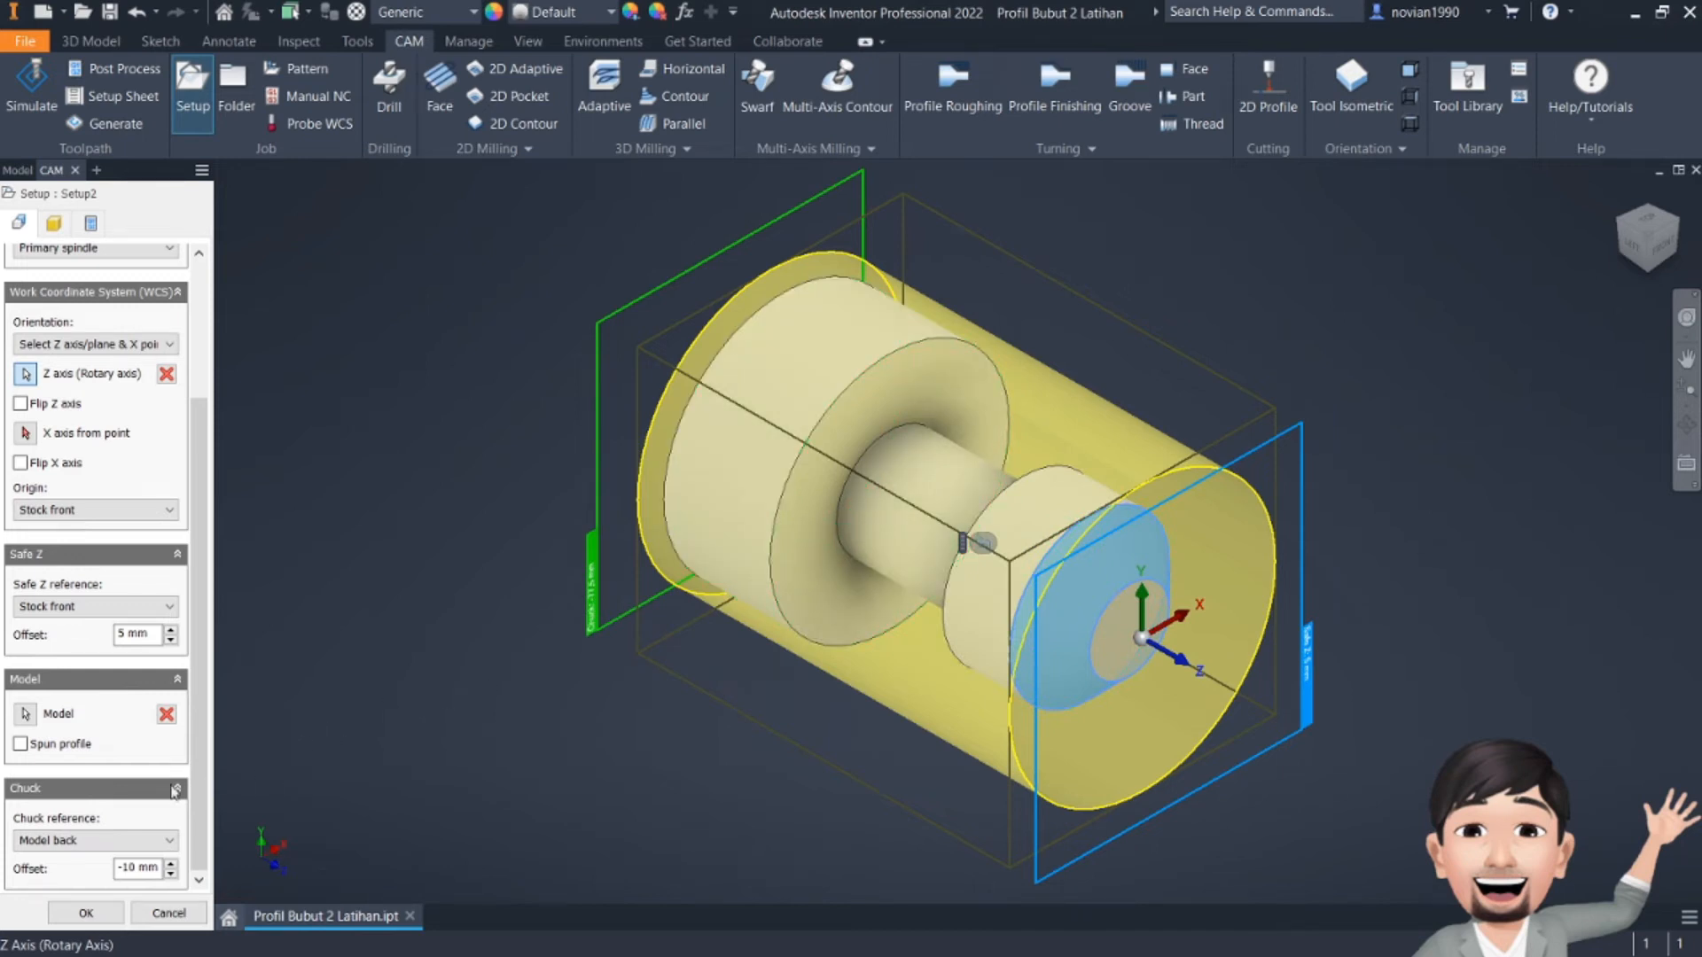
{"action": "left_click", "coordinate": [88, 844]}
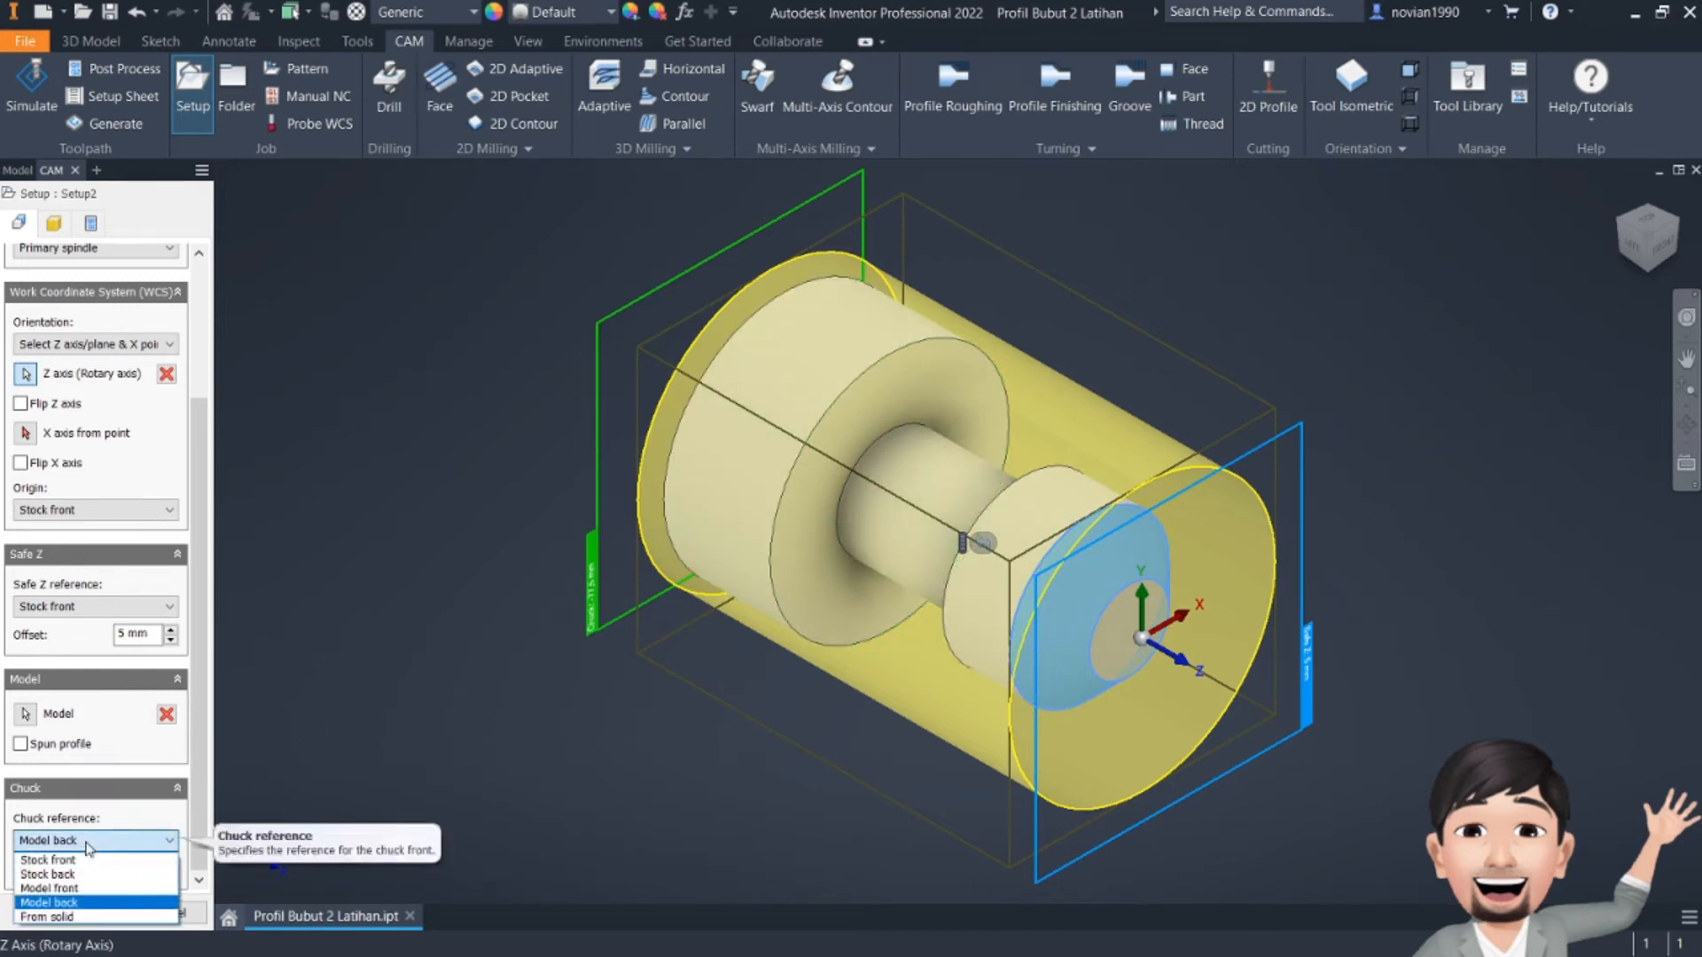
{"action": "left_click", "coordinate": [88, 845]}
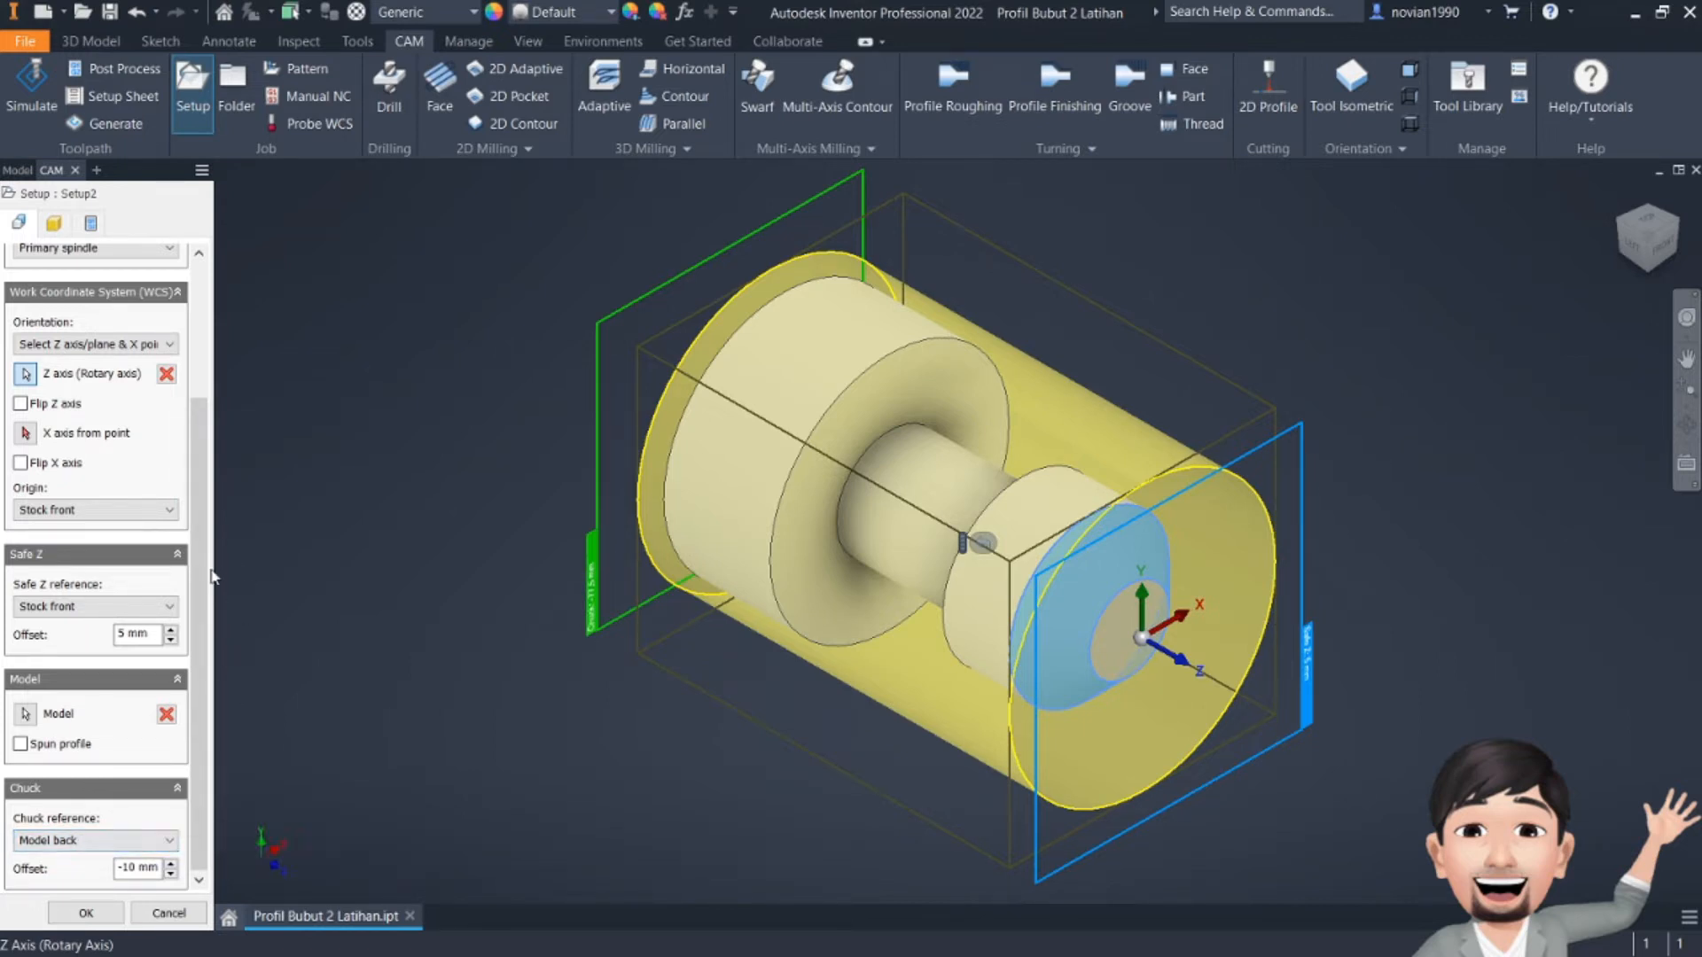
{"action": "scroll", "coordinate": [207, 661], "scroll_direction": "up", "scroll_amount": 5}
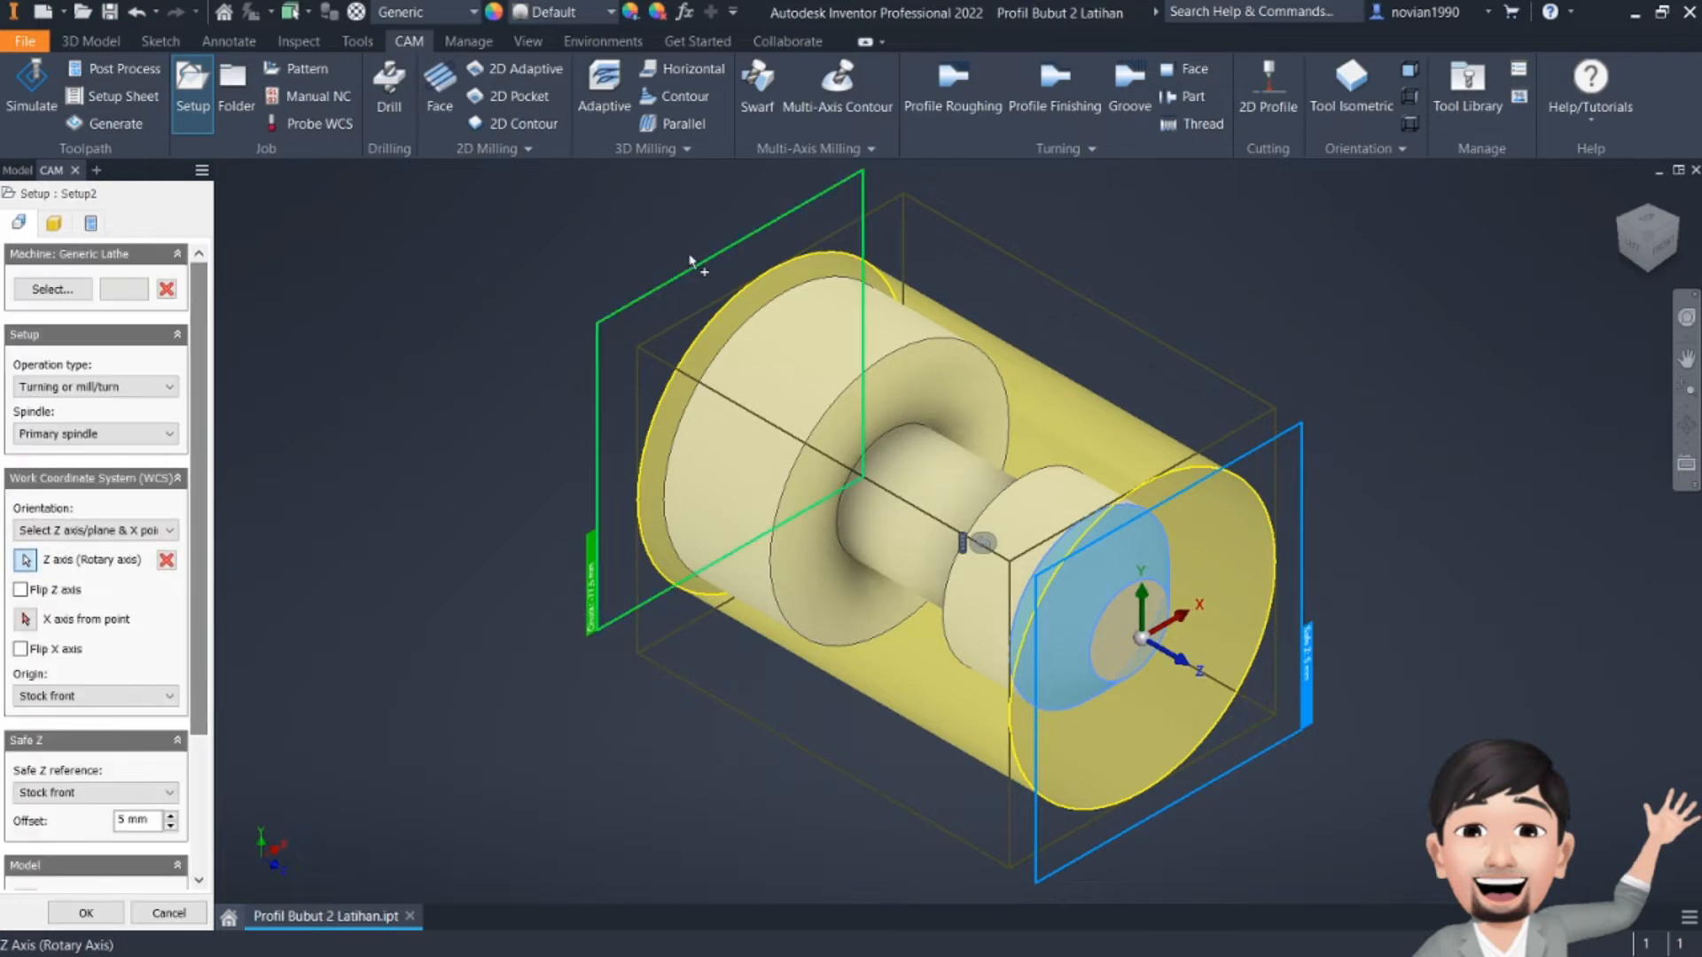
- Set the chuck offset from the model back to -5 mm, with the part seen from its left side
{"action": "left_click", "coordinate": [1639, 253]}
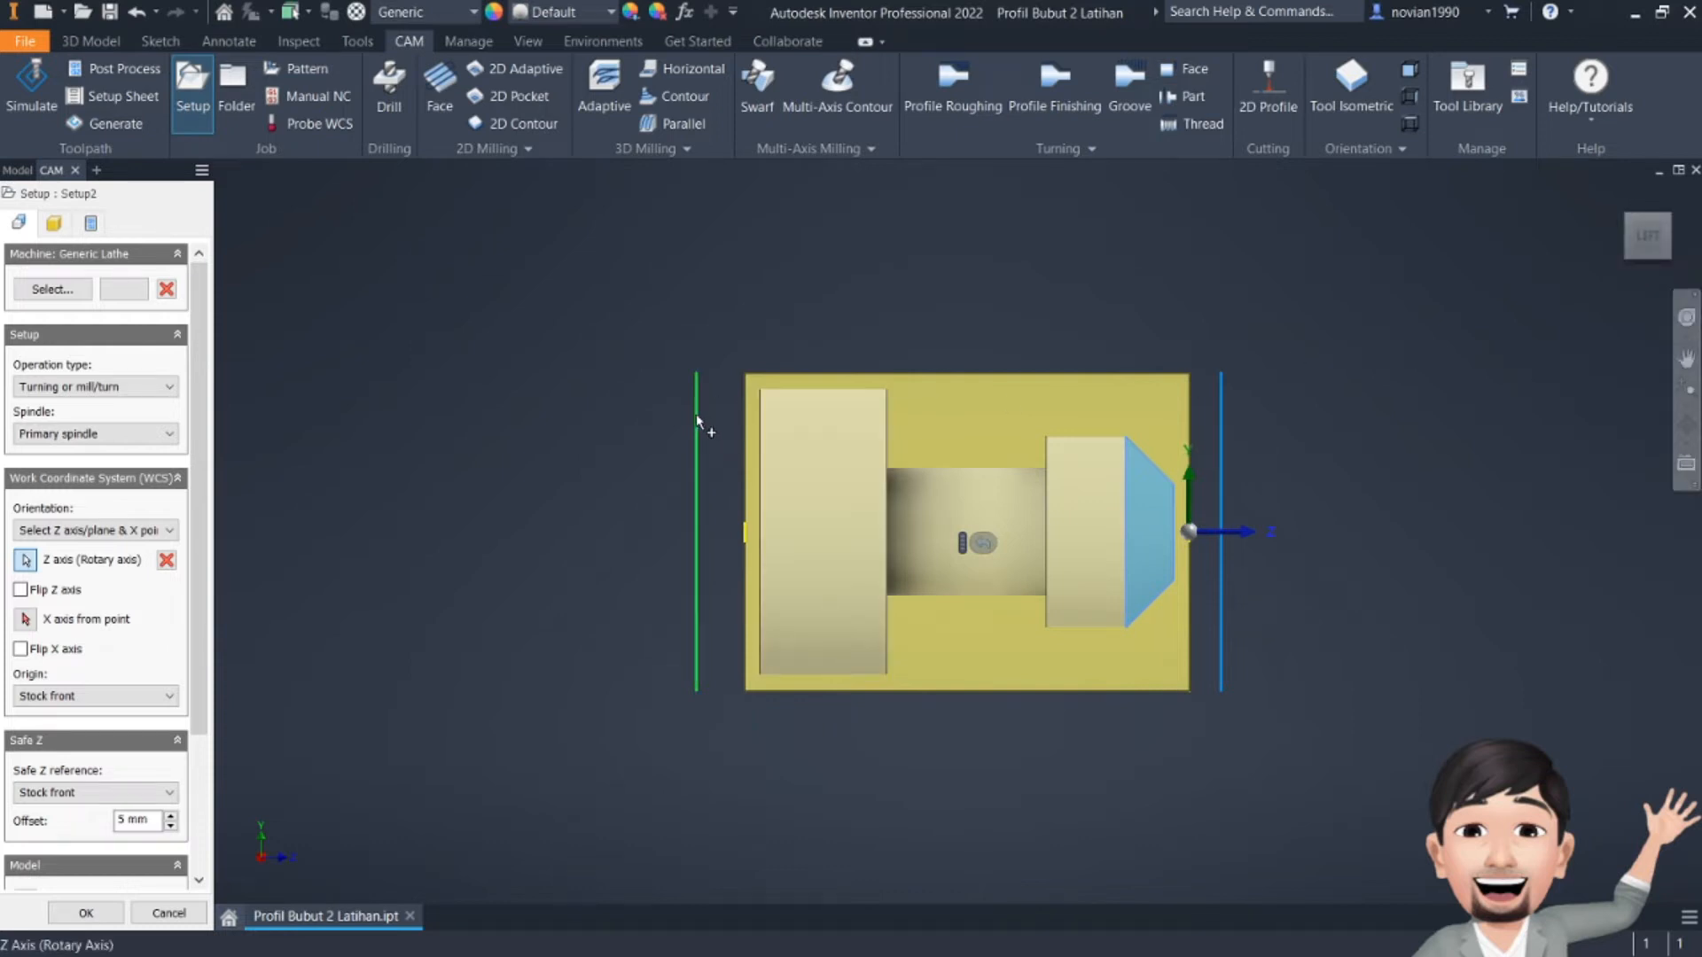
{"action": "scroll", "coordinate": [206, 713], "scroll_direction": "down", "scroll_amount": 3}
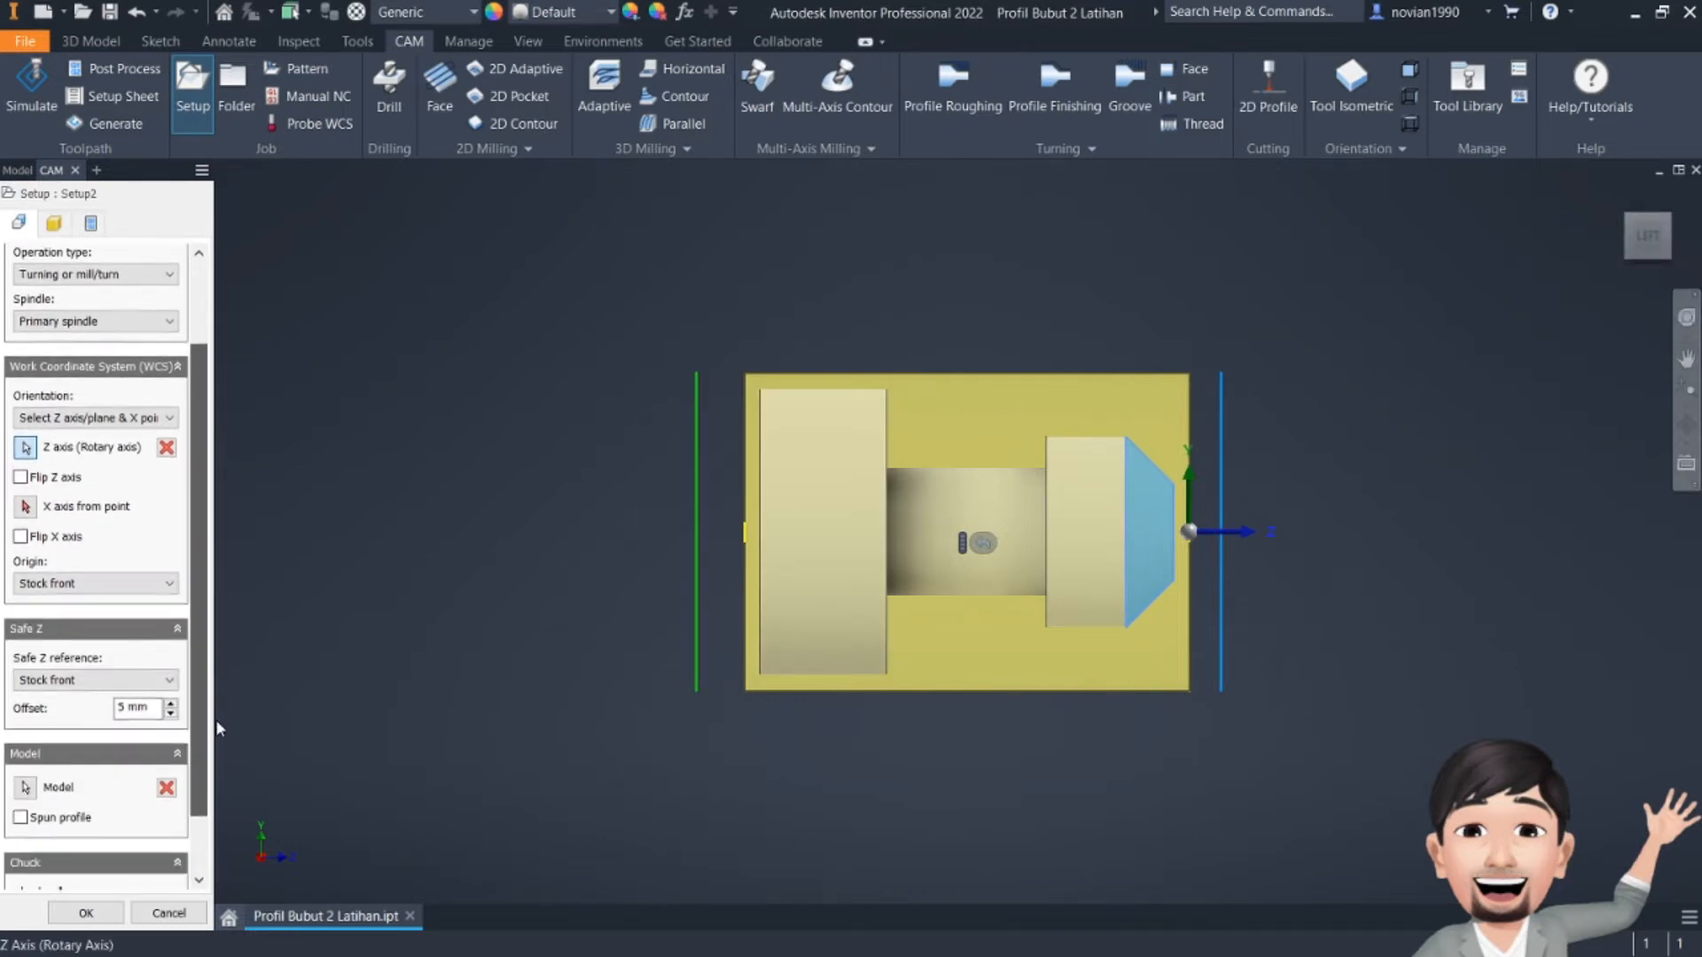
{"action": "scroll", "coordinate": [215, 719], "scroll_direction": "down", "scroll_amount": 2}
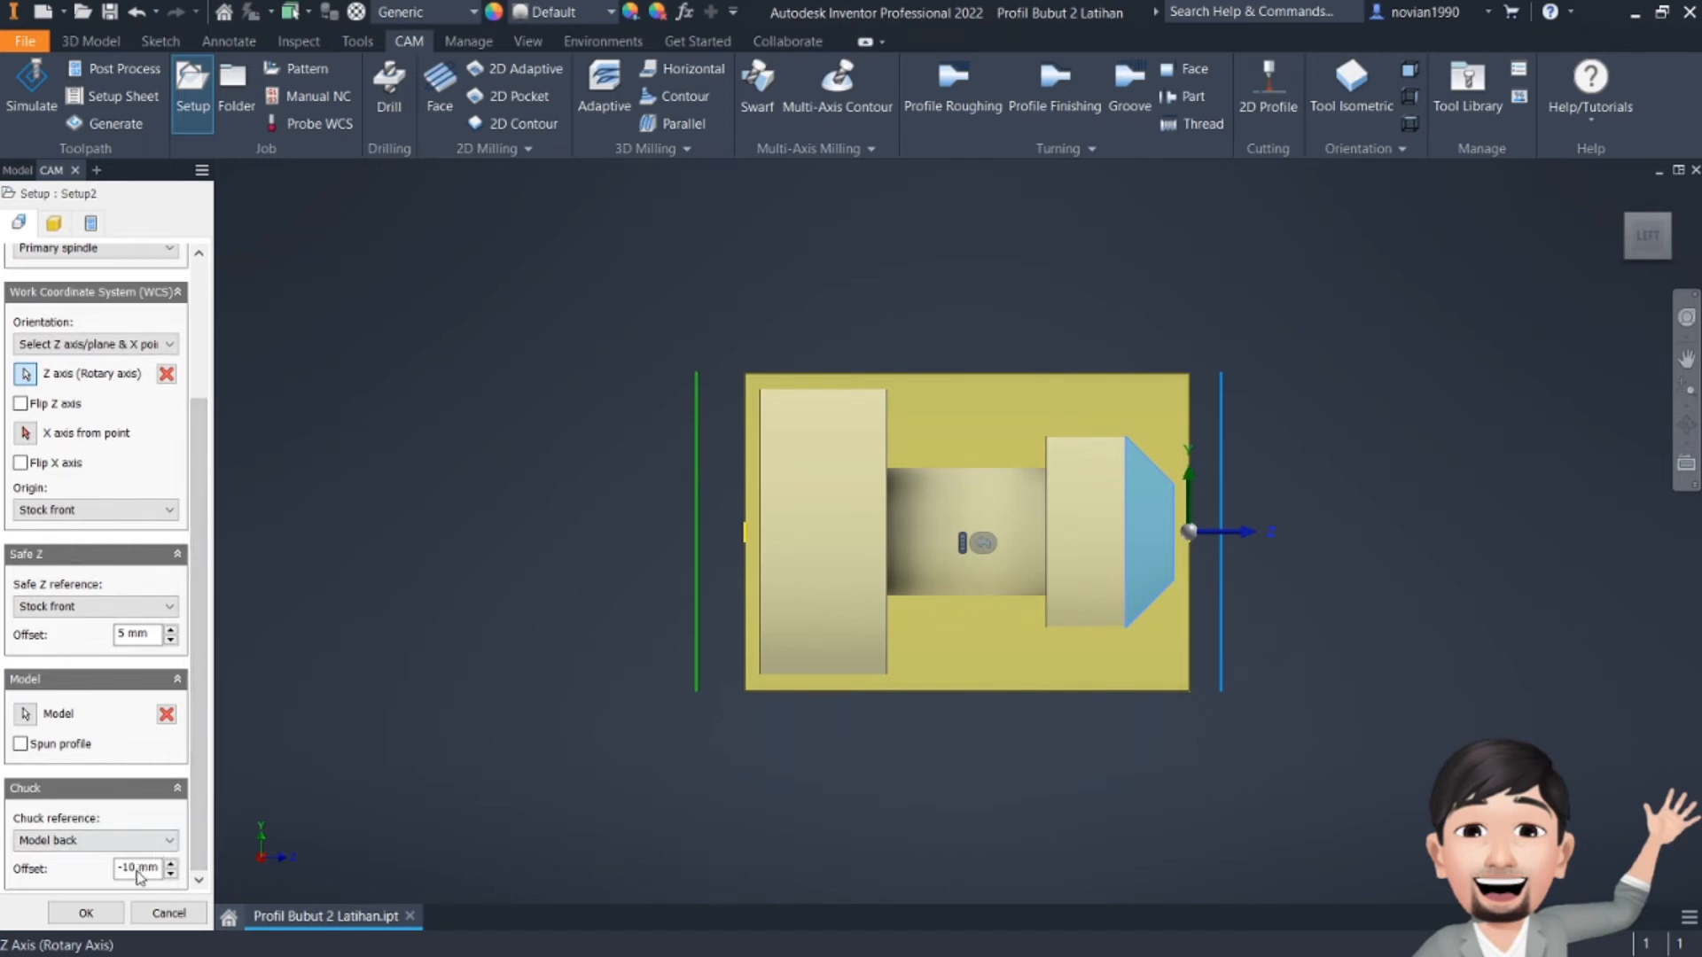
{"action": "left_click", "coordinate": [171, 862]}
{"action": "left_click", "coordinate": [172, 863]}
{"action": "left_click", "coordinate": [171, 862]}
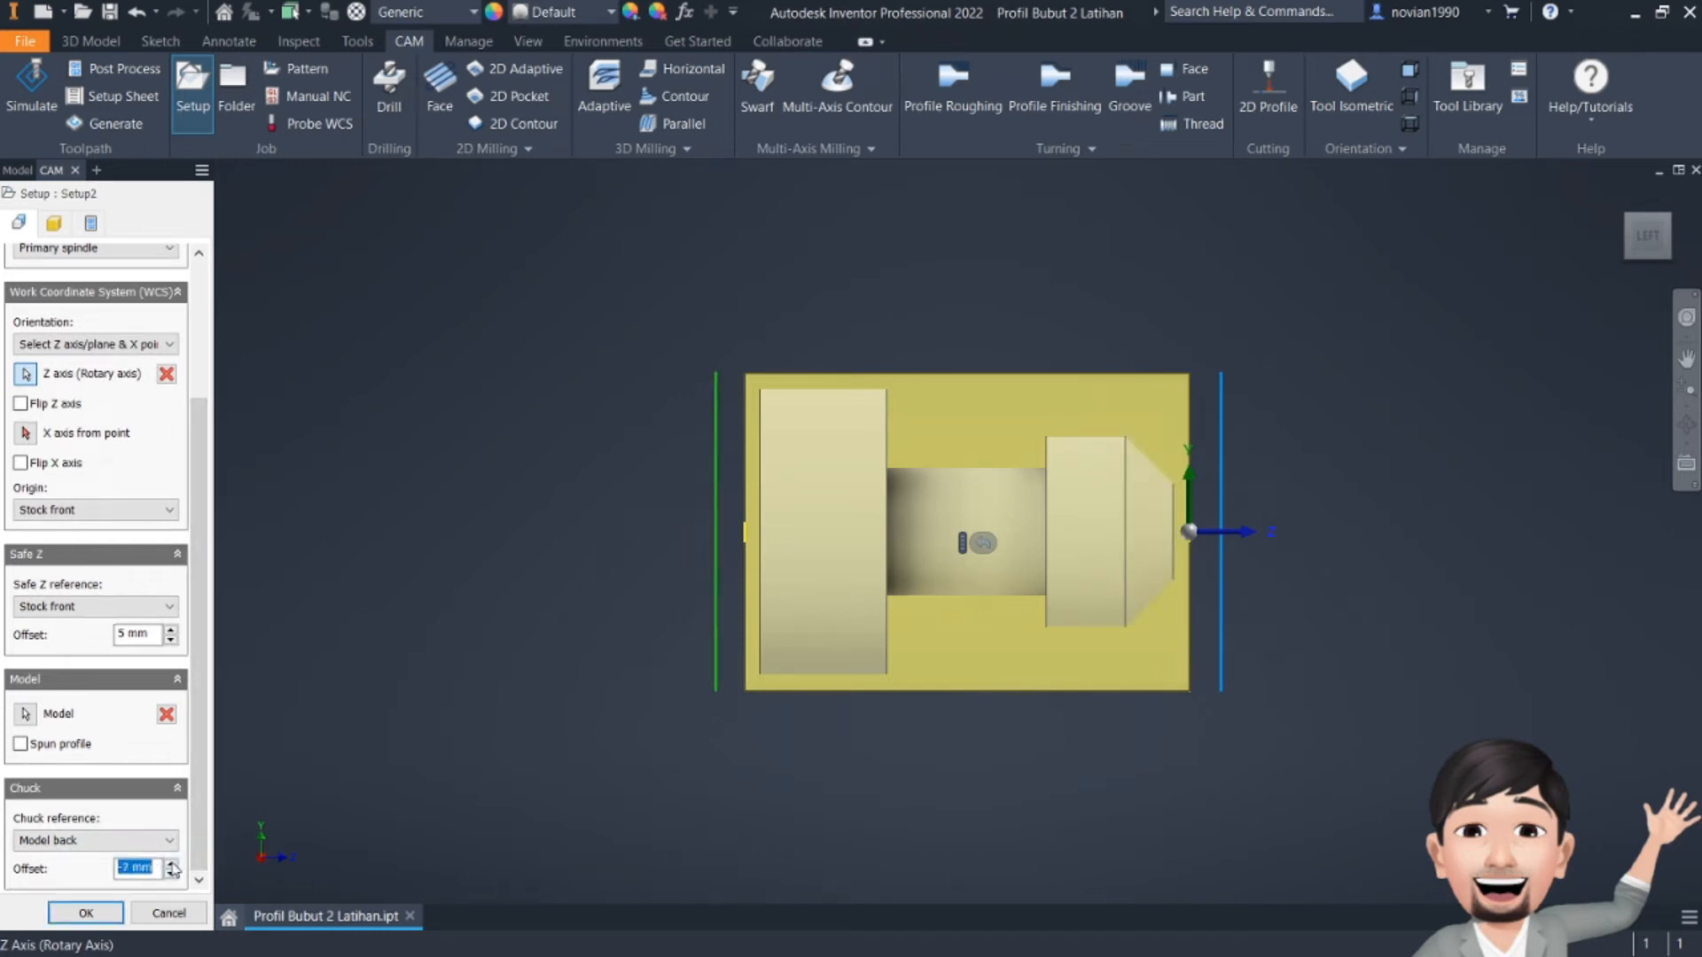
{"action": "left_click", "coordinate": [171, 863]}
{"action": "left_click", "coordinate": [171, 862]}
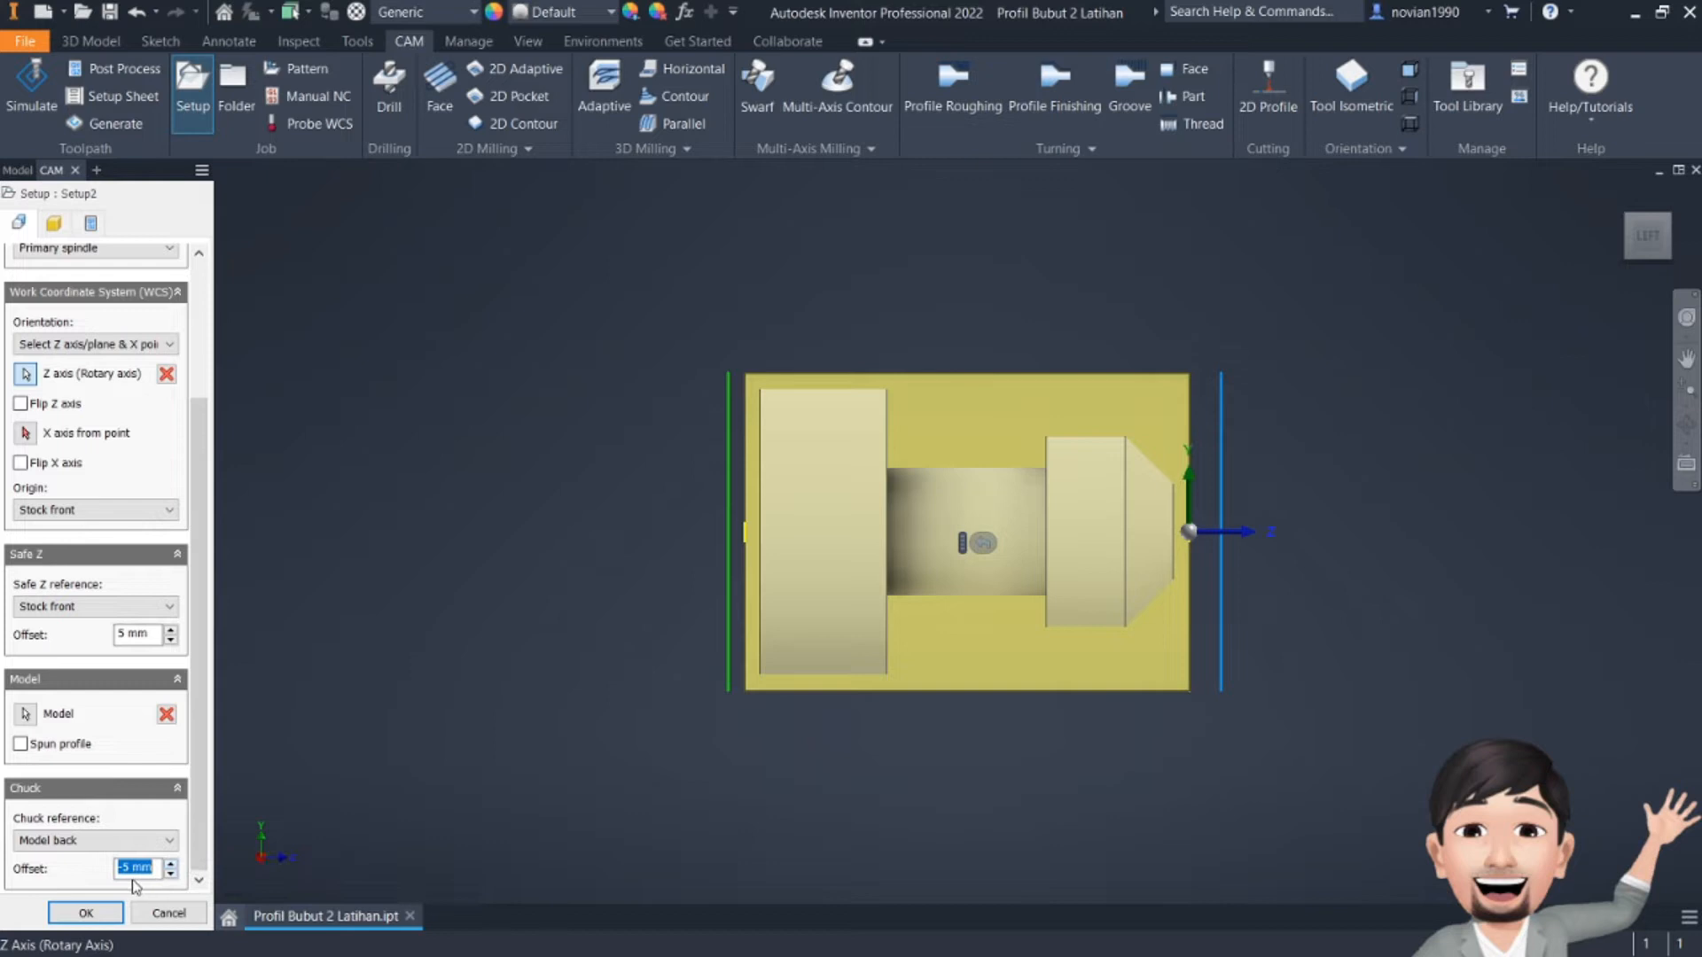
- Return the chuck offset to -10 mm, keeping the model back as reference
{"action": "left_click", "coordinate": [174, 874]}
{"action": "left_click", "coordinate": [174, 874]}
{"action": "left_click", "coordinate": [174, 874]}
{"action": "left_click", "coordinate": [174, 873]}
{"action": "left_click", "coordinate": [174, 874]}
{"action": "left_click", "coordinate": [174, 873]}
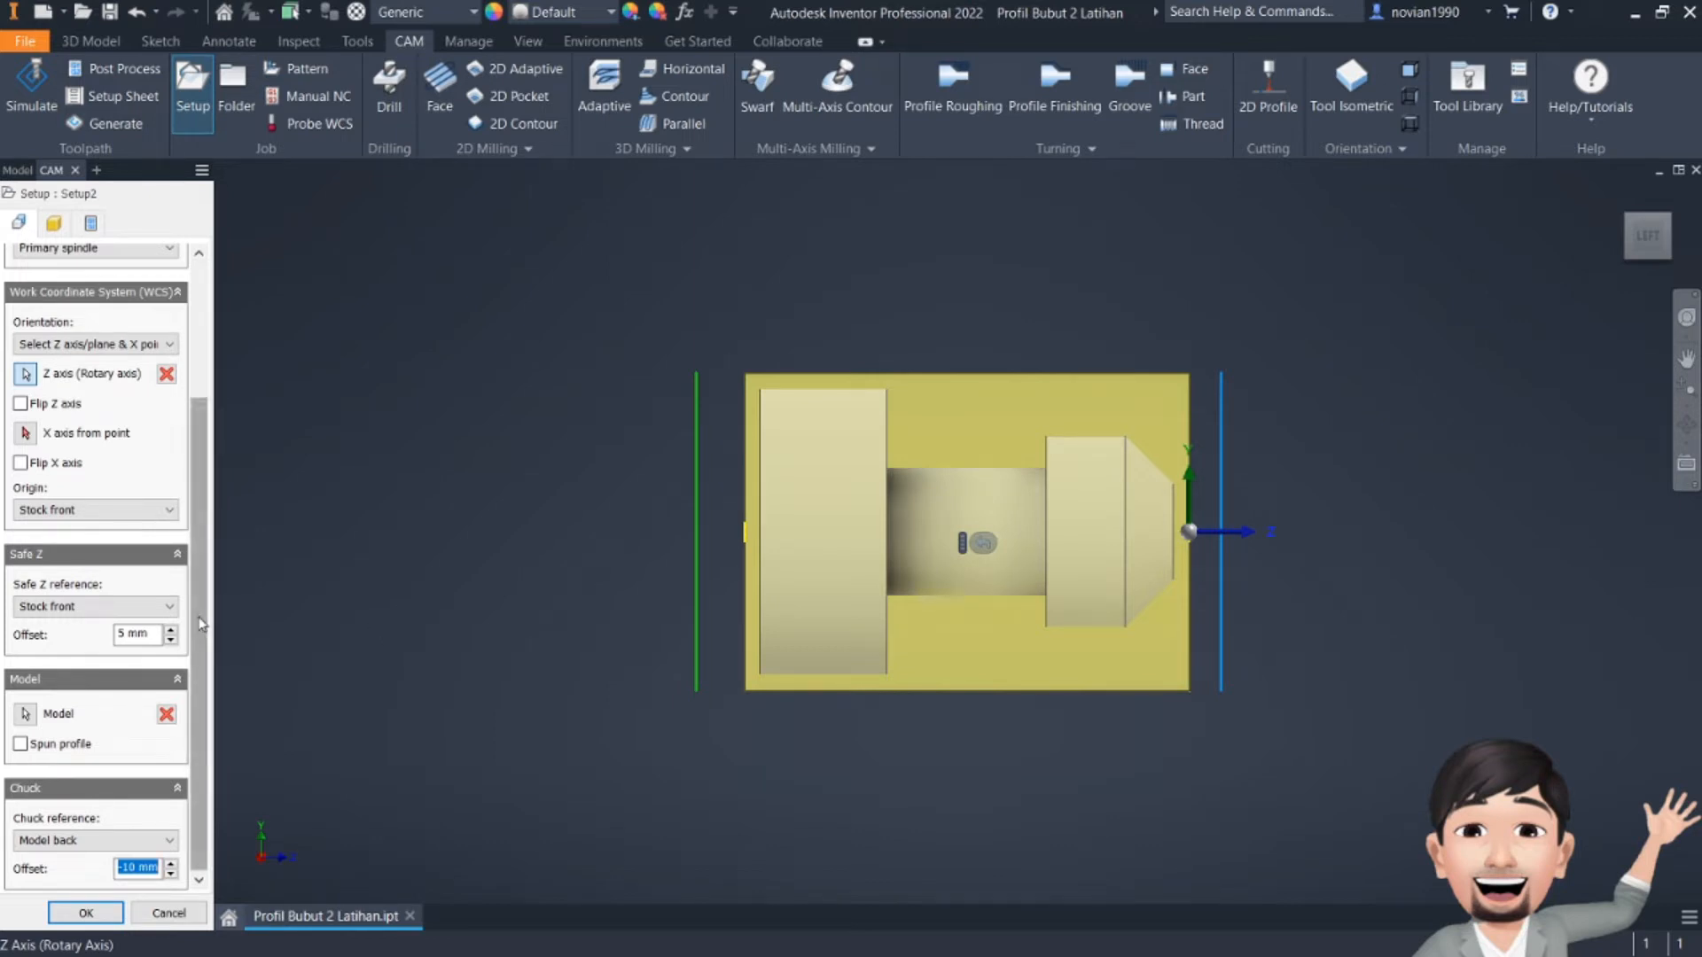
- Change the setup's stock mode to Relative size cylinder
{"action": "scroll", "coordinate": [207, 605], "scroll_direction": "up", "scroll_amount": 5}
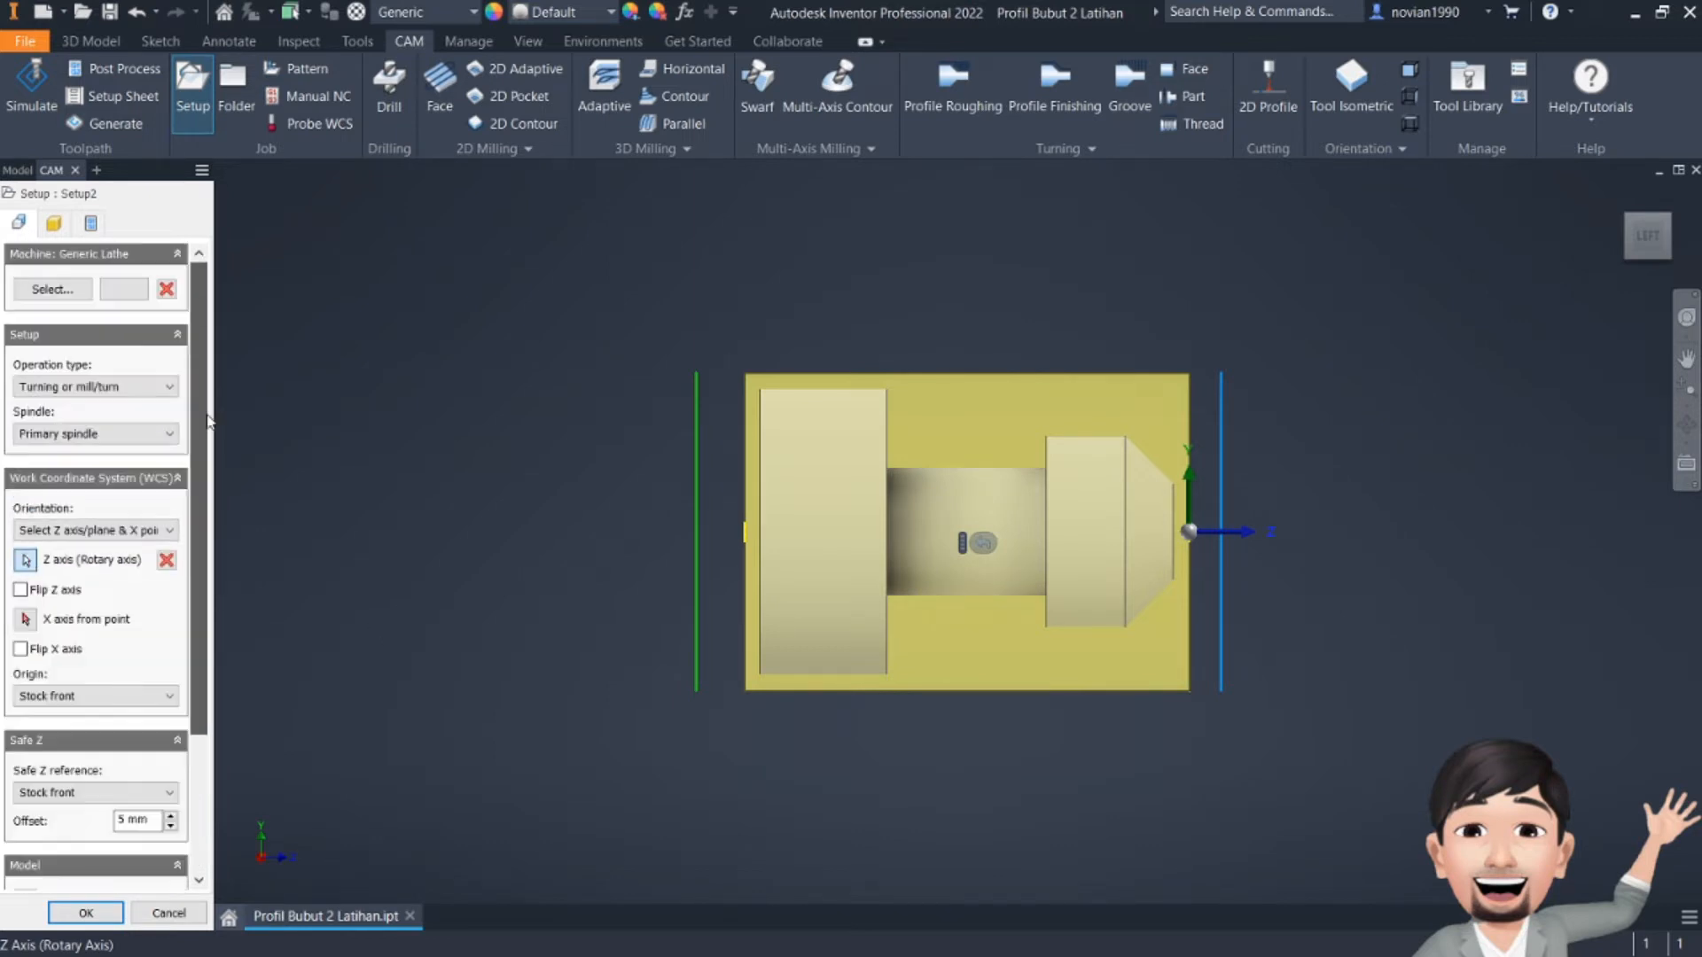
{"action": "left_click", "coordinate": [55, 225]}
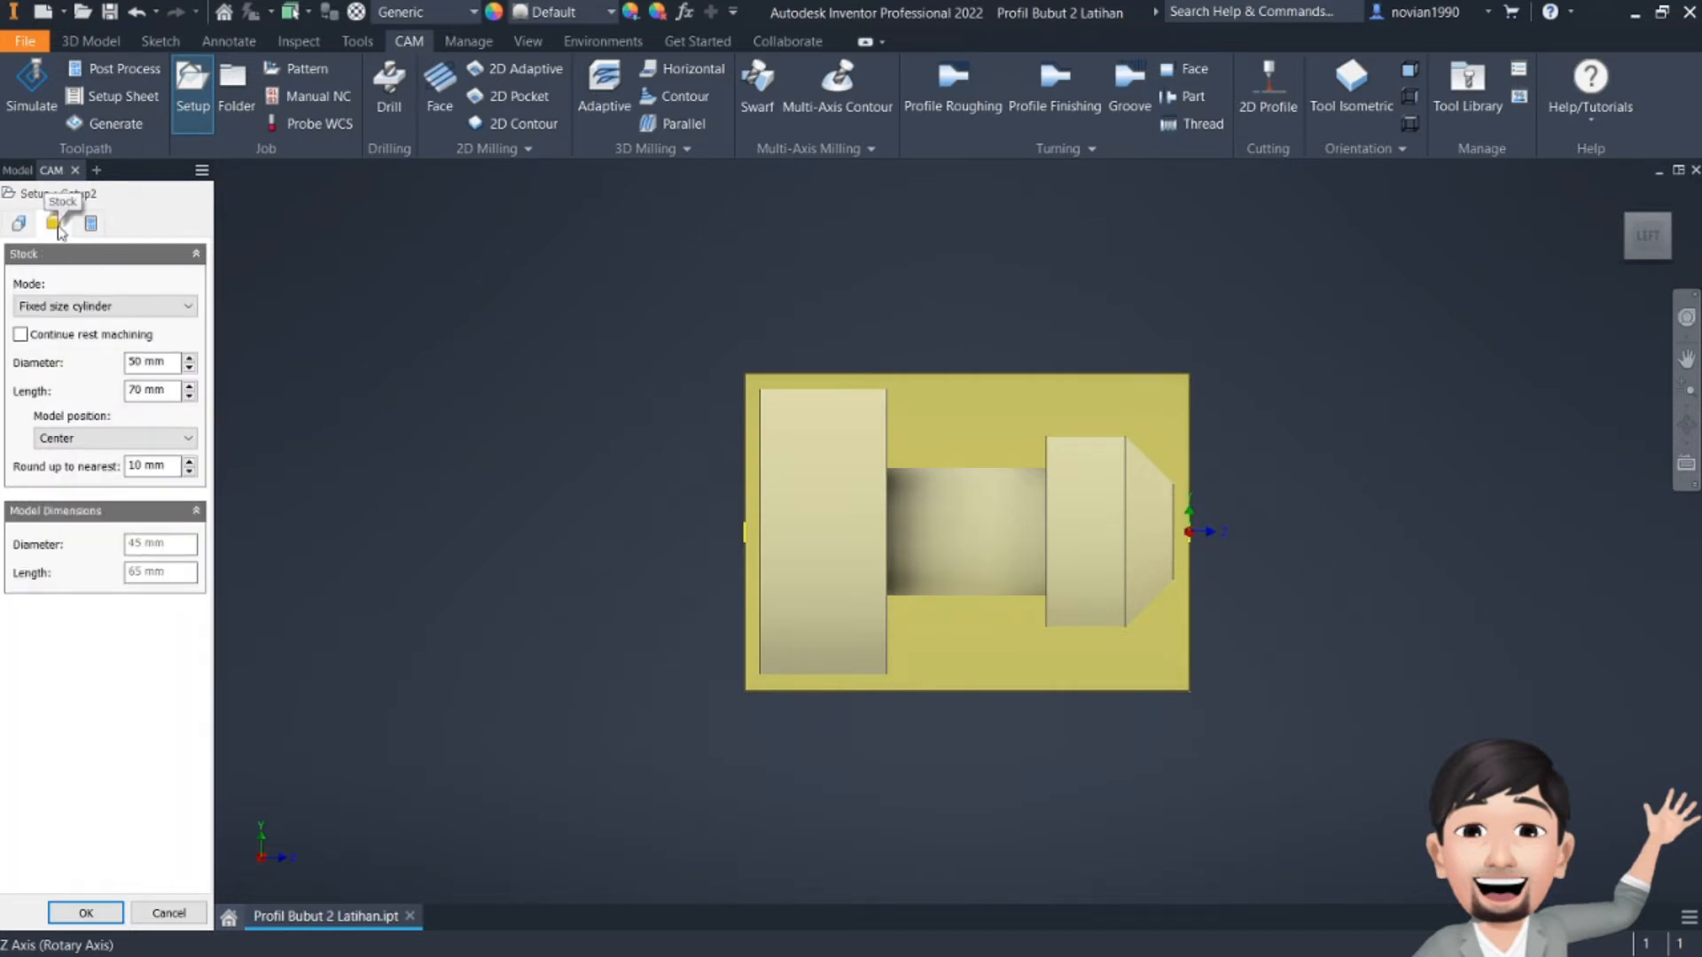
{"action": "left_click", "coordinate": [121, 306]}
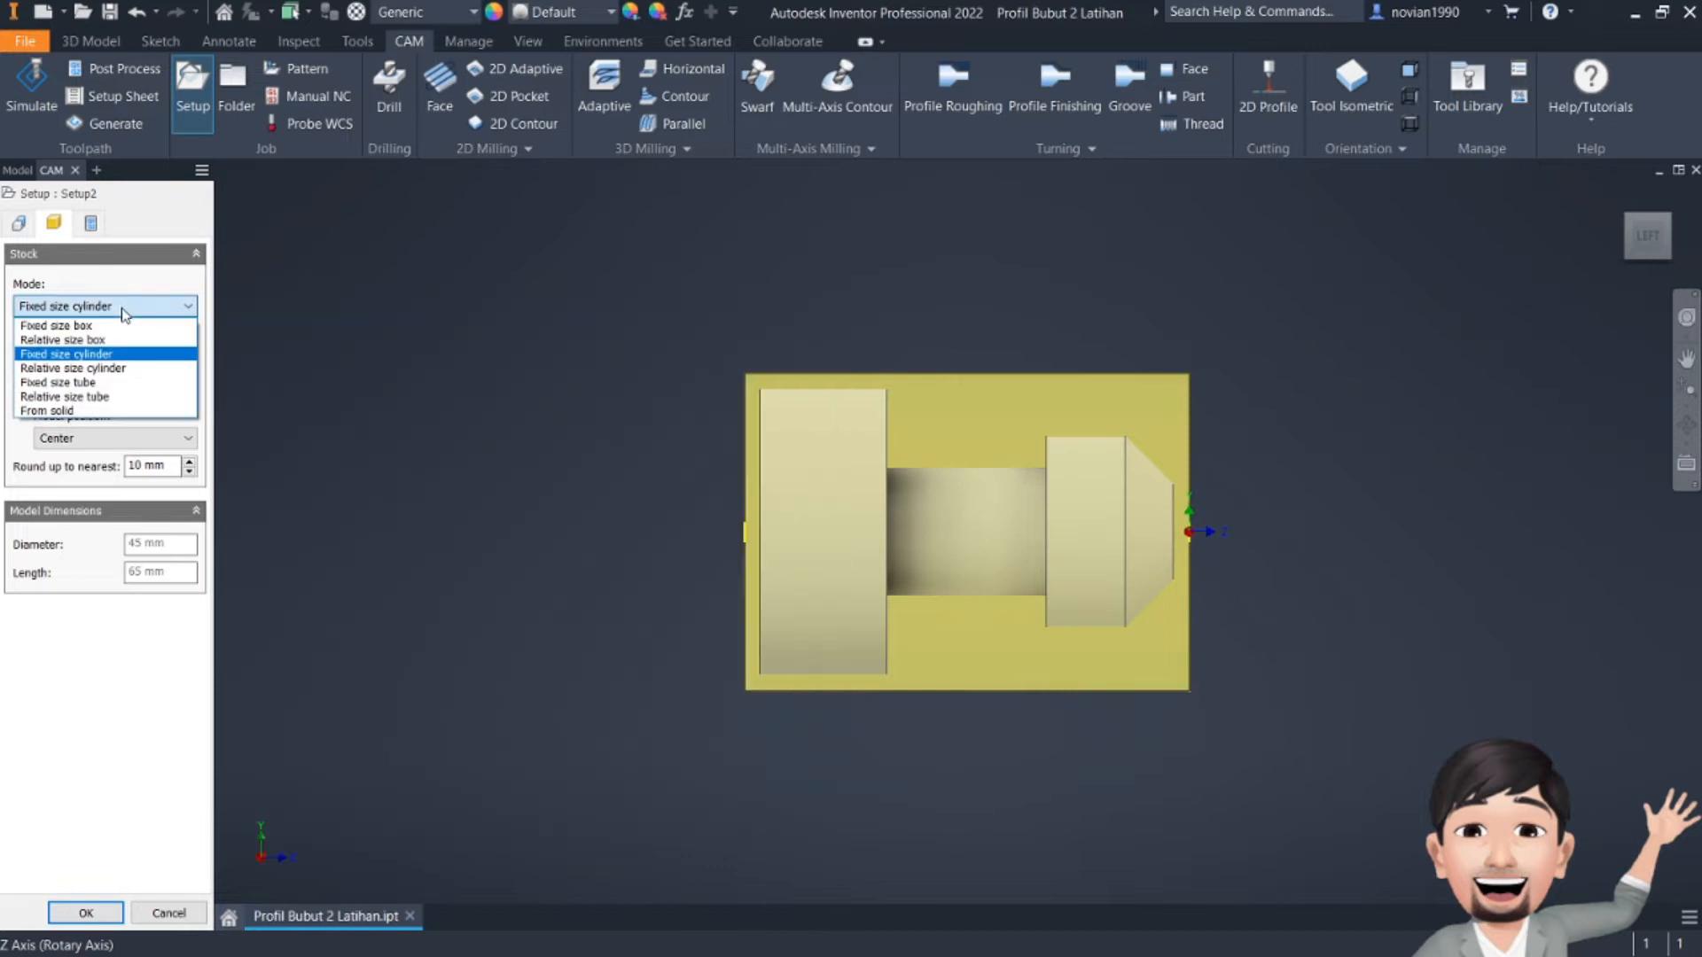
{"action": "left_click", "coordinate": [101, 365]}
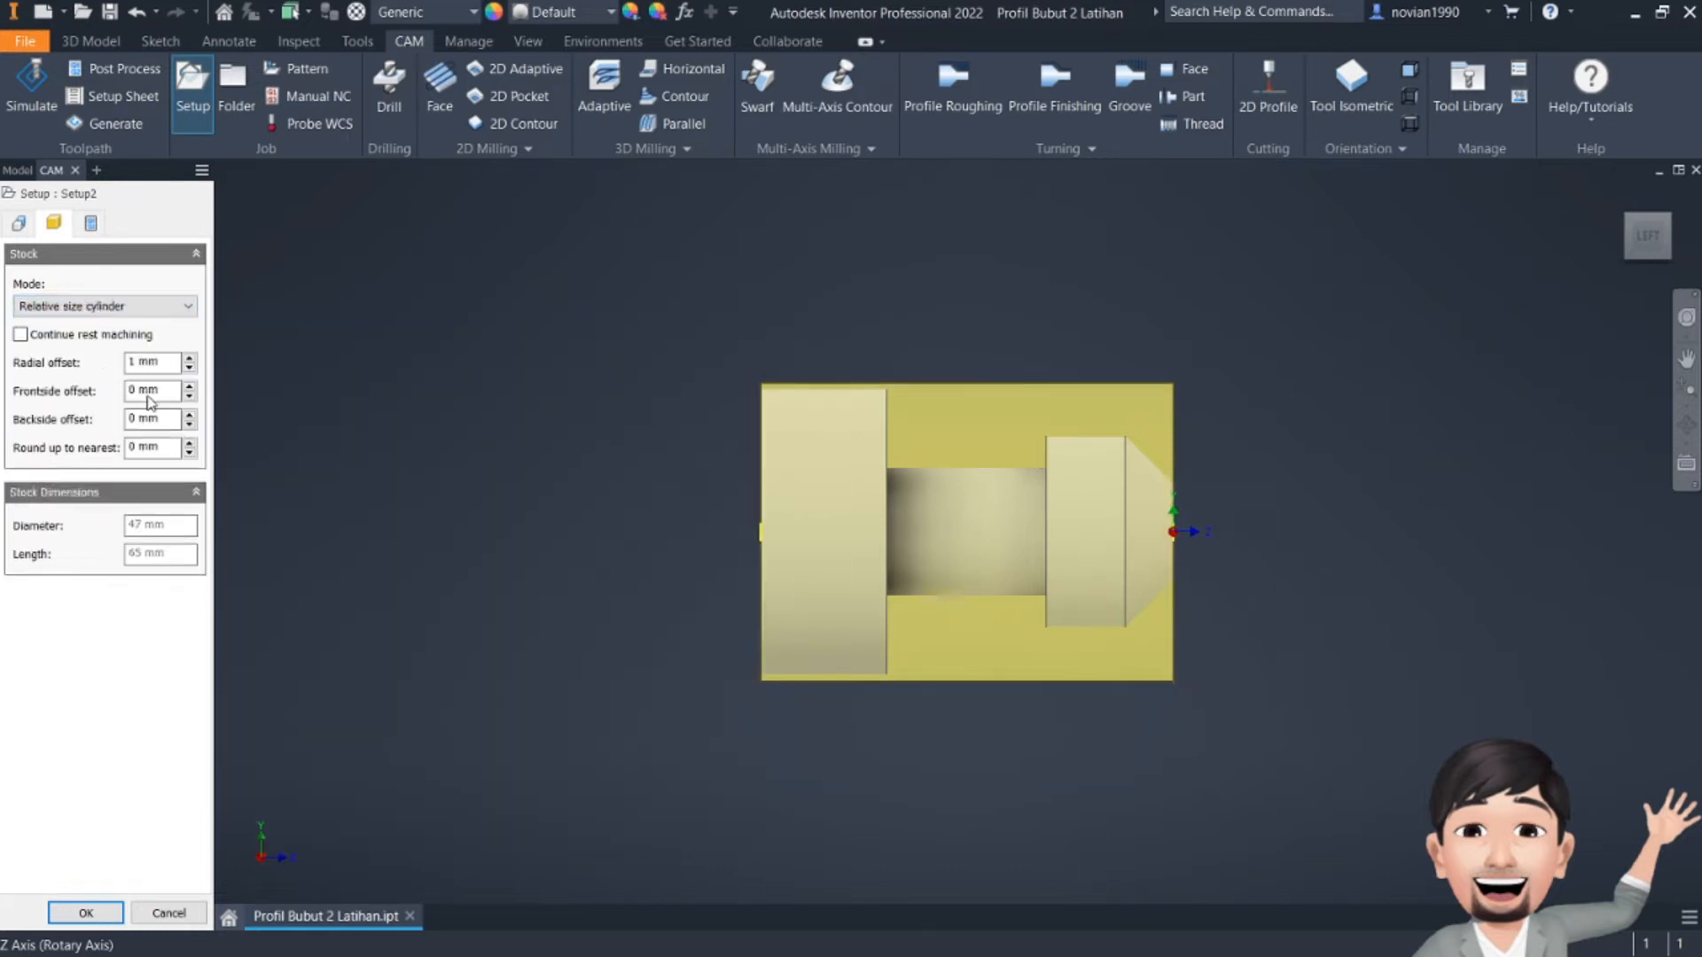
- Set the stock's radial offset to 2 mm and its frontside offset to 3 mm
{"action": "left_click", "coordinate": [190, 358]}
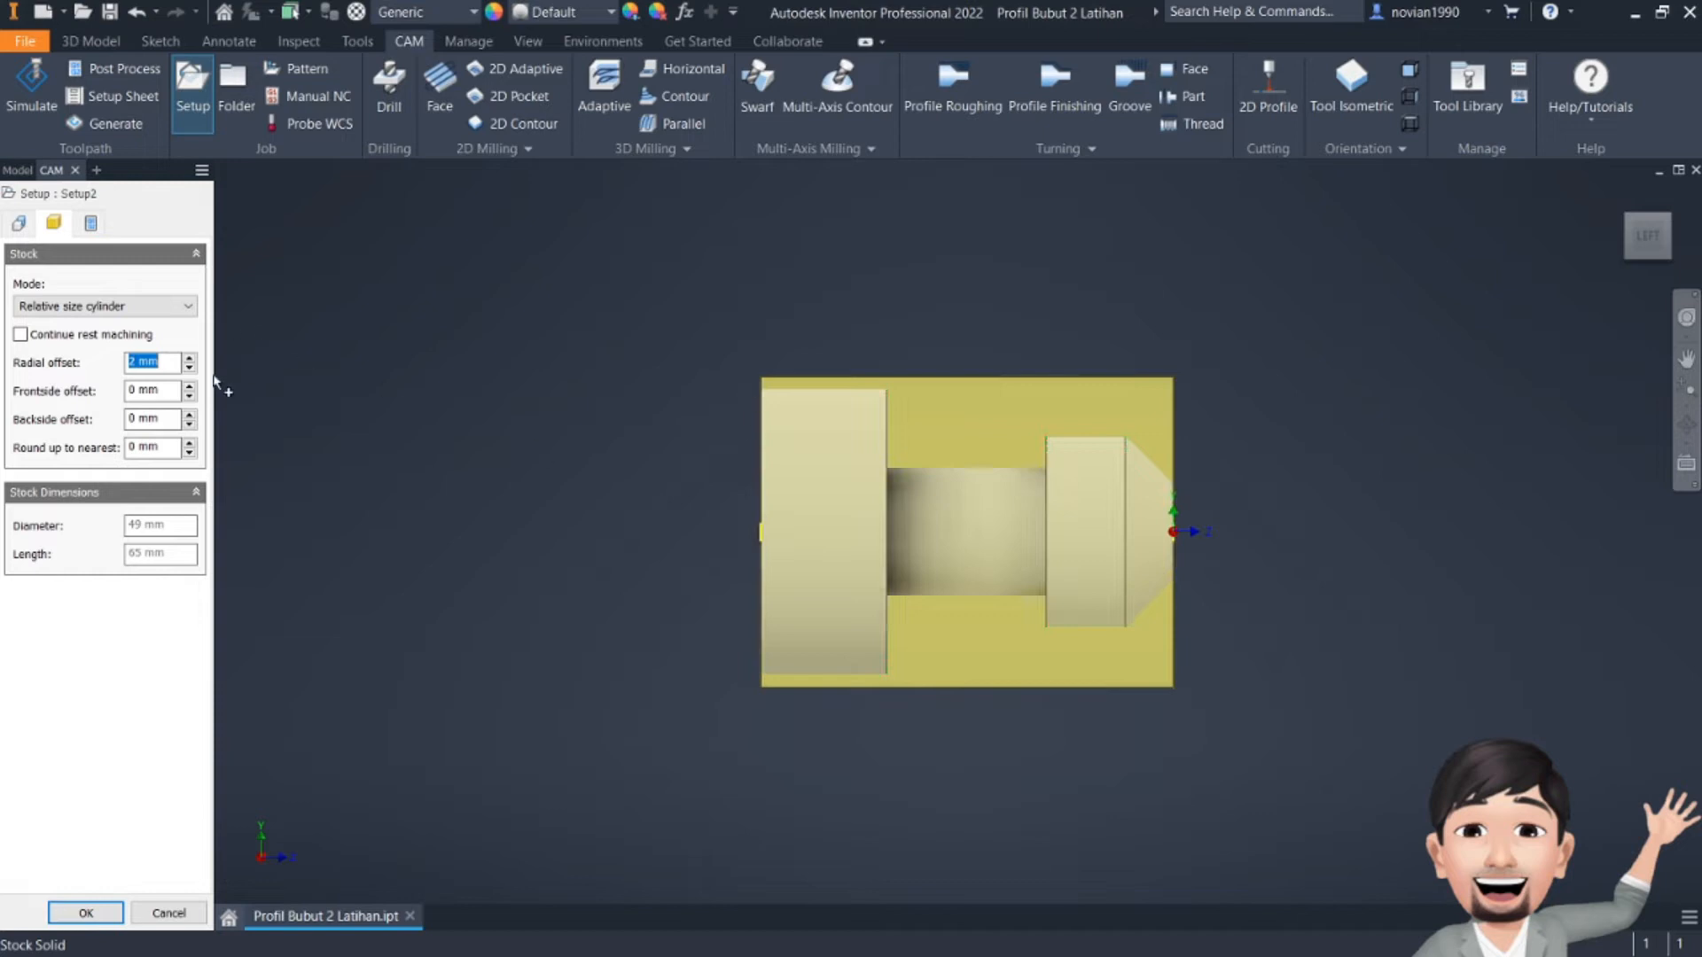
{"action": "left_click", "coordinate": [190, 386]}
{"action": "left_click", "coordinate": [189, 387]}
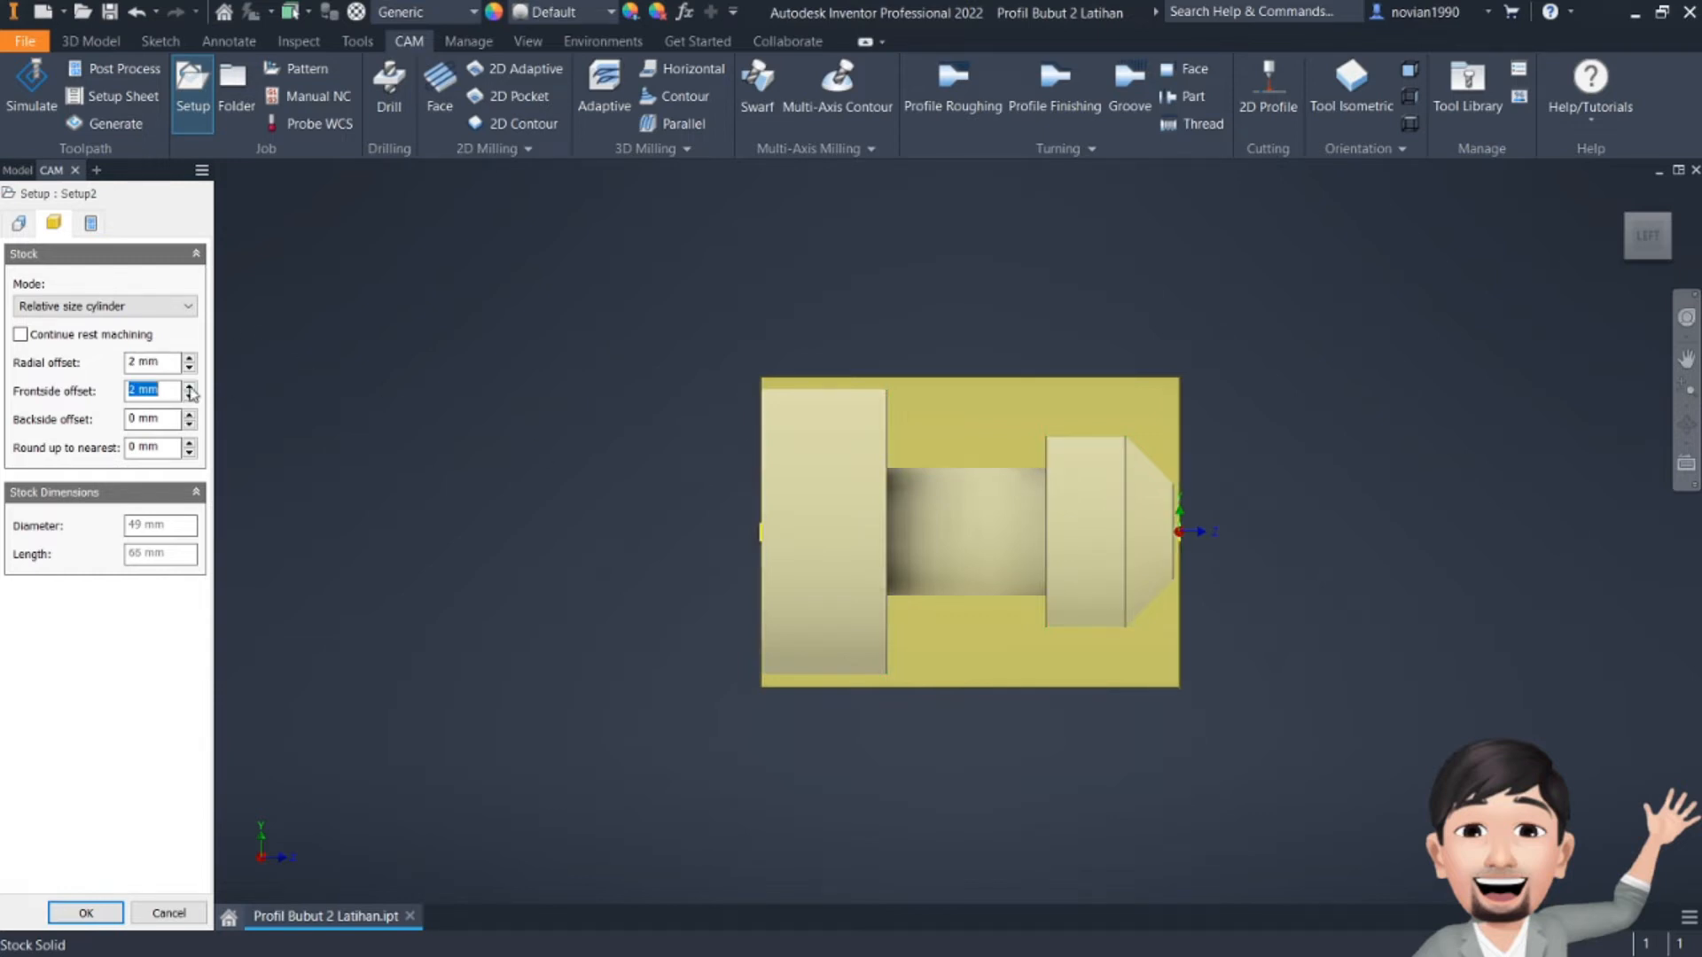
- Set the stock's backside offset to 20 mm and accept the lathe setup
{"action": "triple_click", "coordinate": [189, 415]}
{"action": "double_click", "coordinate": [193, 416]}
{"action": "double_click", "coordinate": [193, 415]}
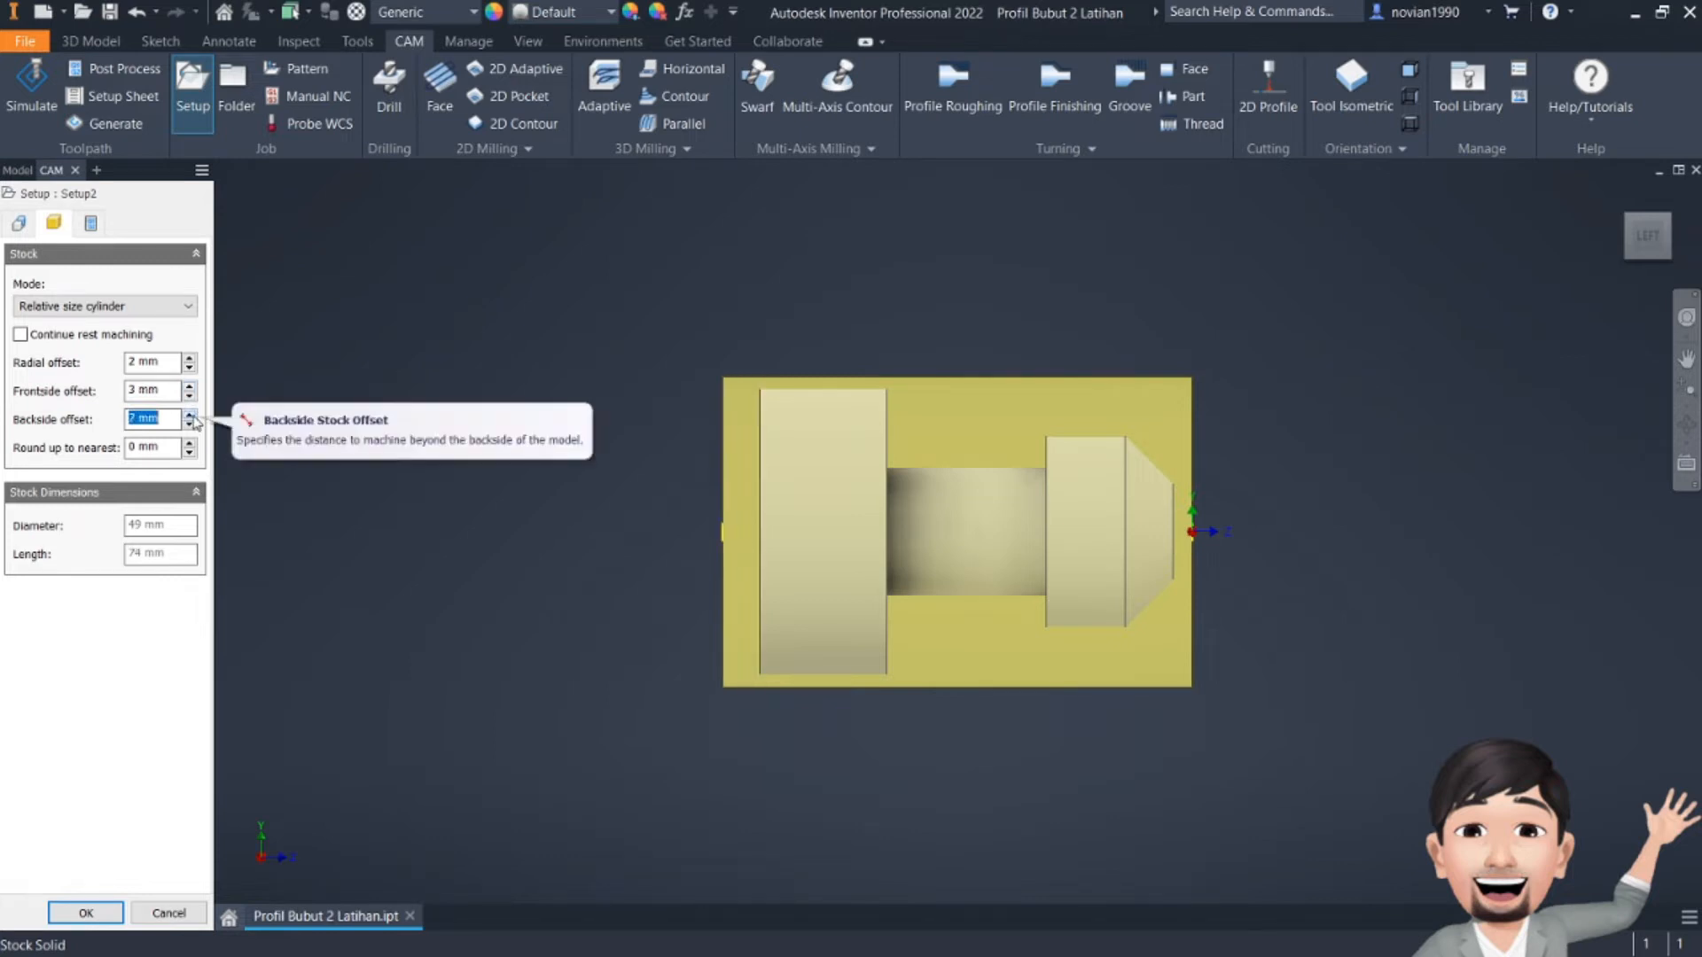
{"action": "triple_click", "coordinate": [190, 416]}
{"action": "double_click", "coordinate": [190, 416]}
{"action": "double_click", "coordinate": [190, 416]}
{"action": "left_click", "coordinate": [190, 415]}
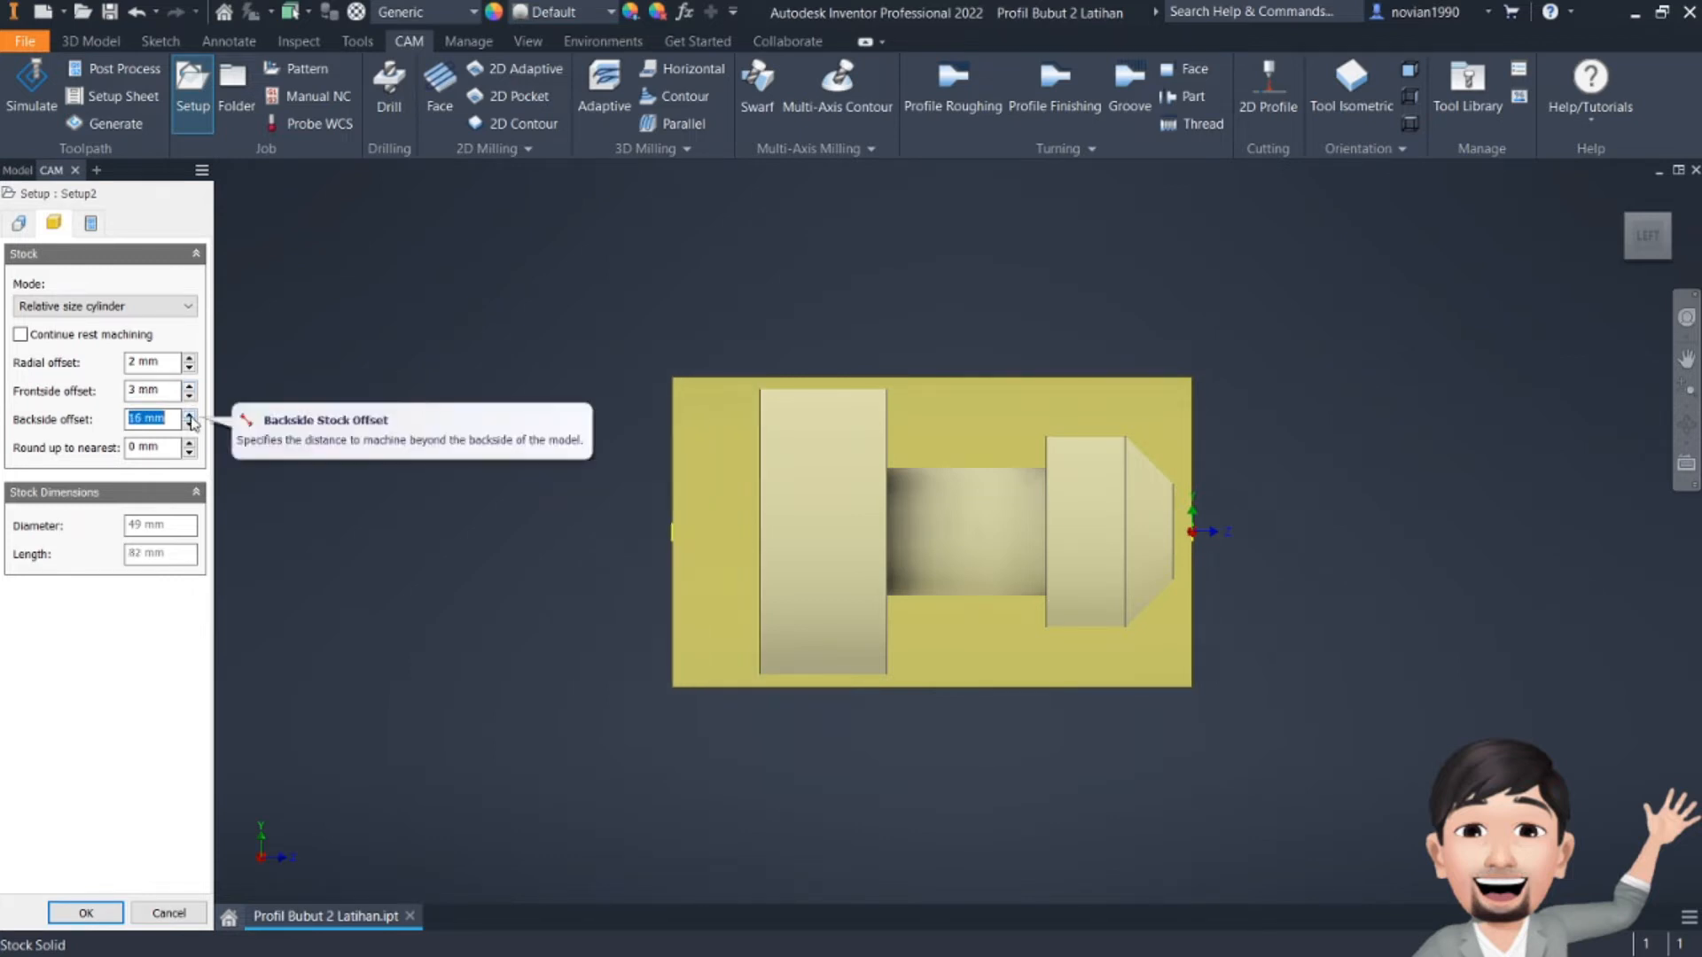
{"action": "double_click", "coordinate": [189, 416]}
{"action": "double_click", "coordinate": [189, 416]}
{"action": "left_click", "coordinate": [189, 415]}
{"action": "left_click", "coordinate": [189, 416]}
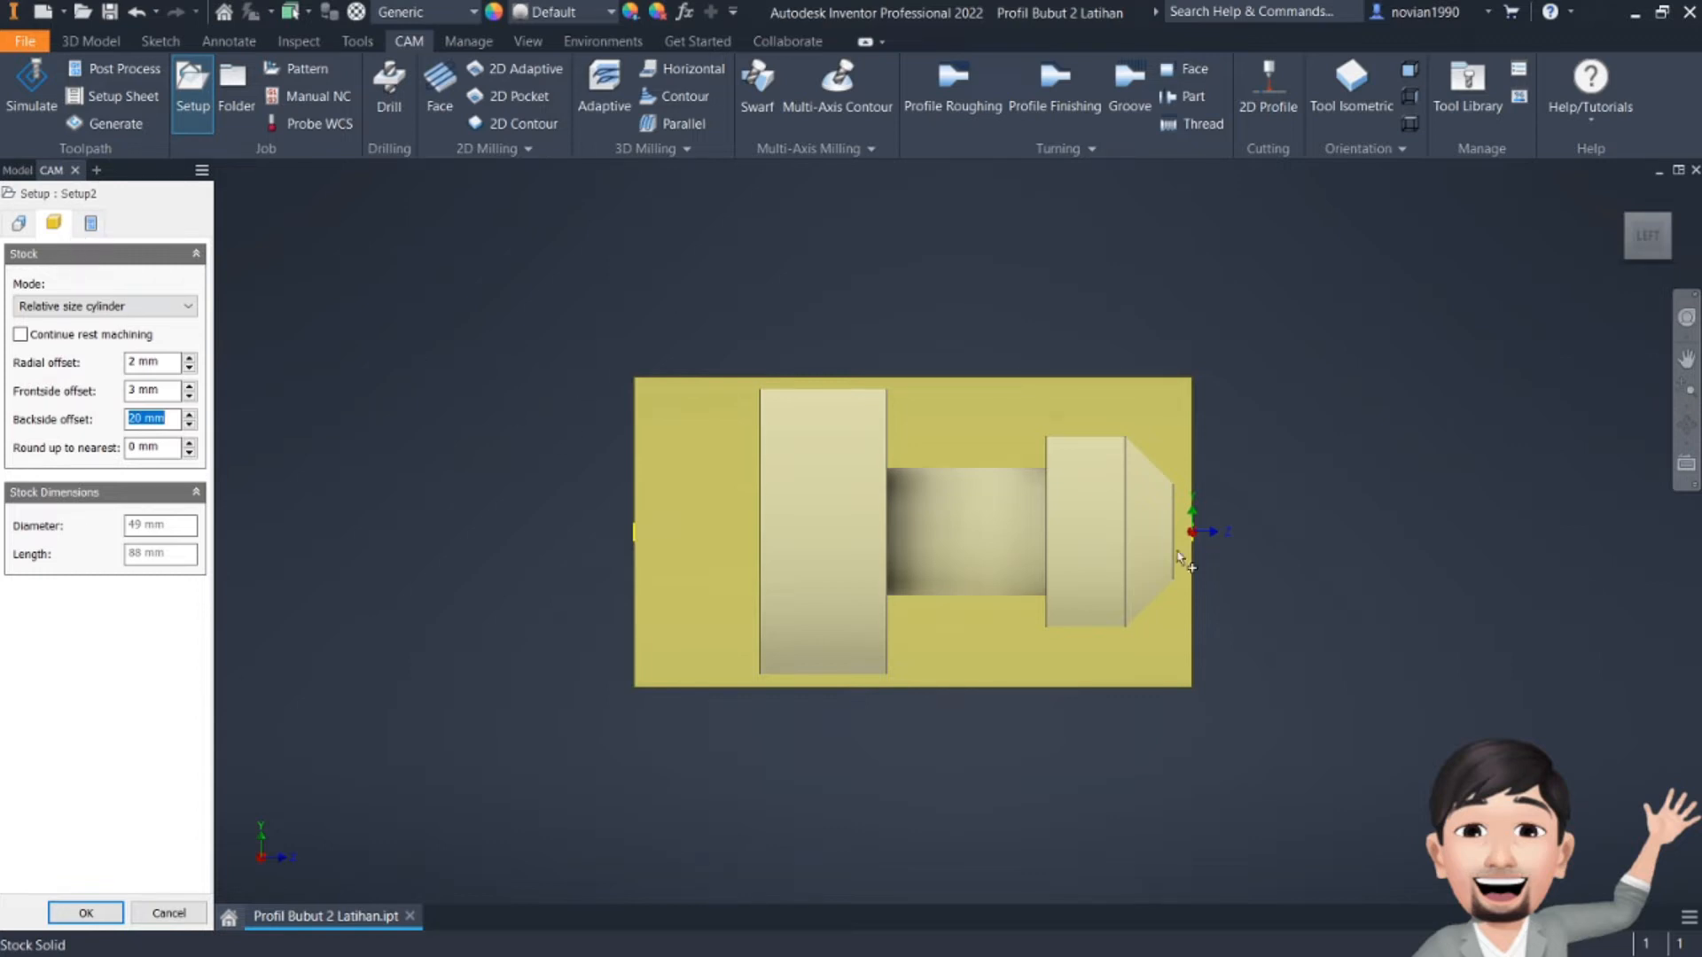
{"action": "left_click", "coordinate": [86, 912]}
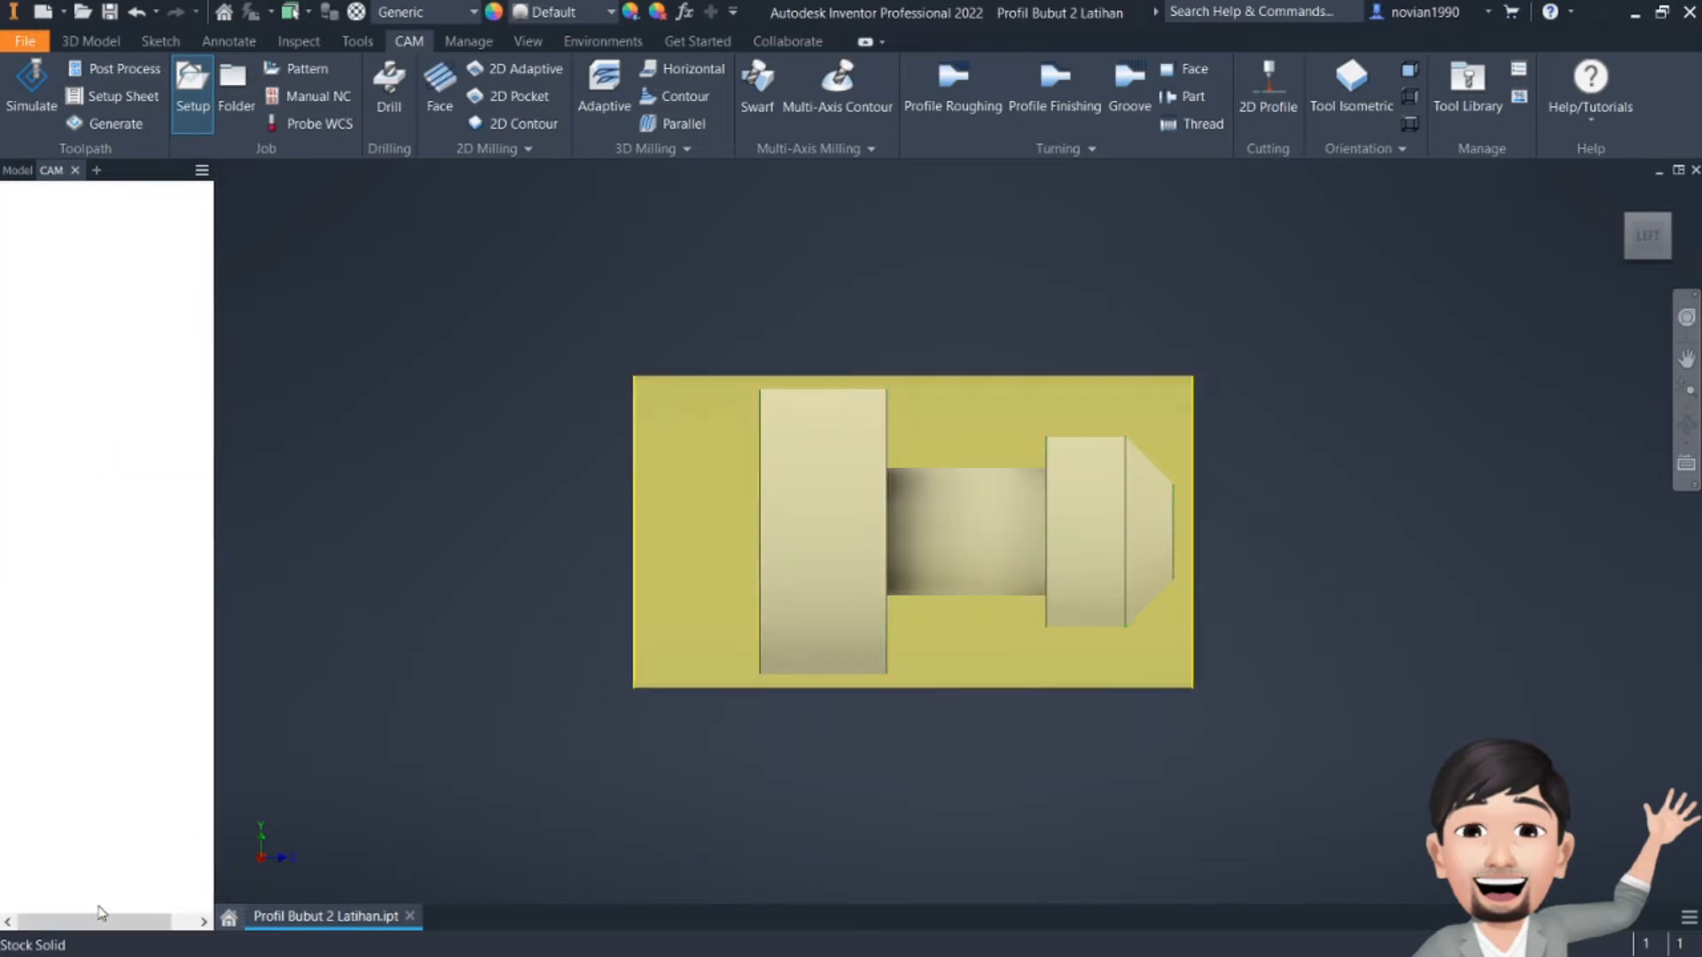
- Start a turning Face operation using the CNMT?T308 CNMT Right Hand tool from the Turning - Sample Tools library
{"action": "left_click", "coordinate": [1624, 234]}
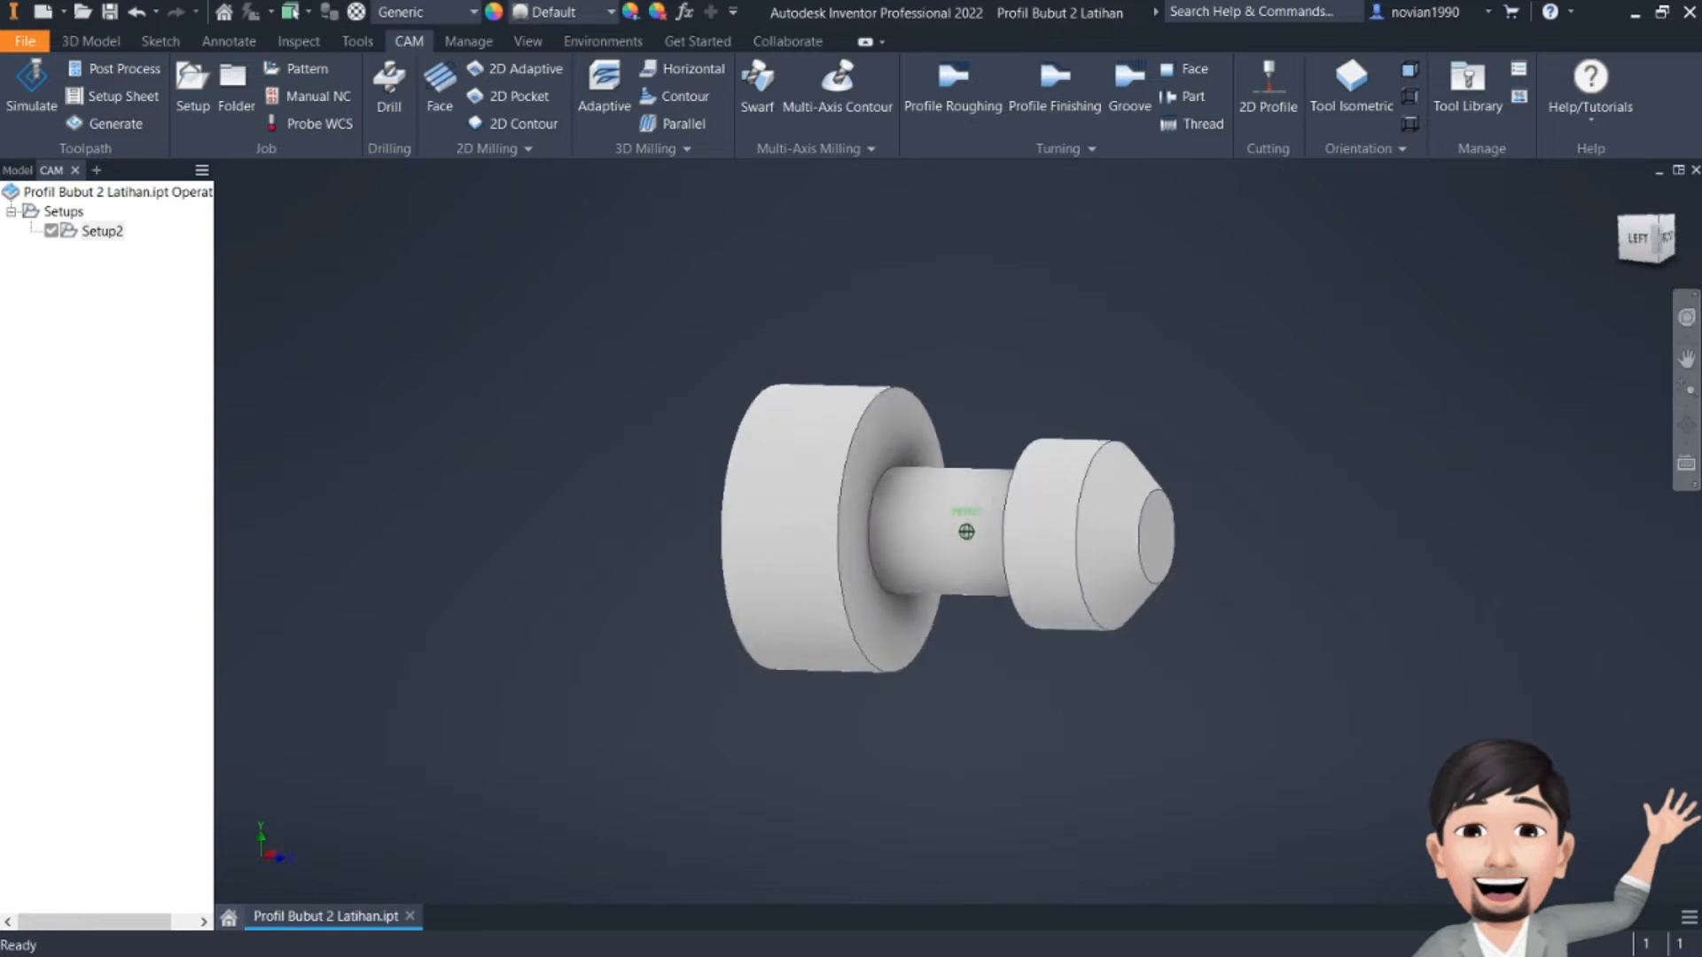
{"action": "left_click", "coordinate": [85, 232]}
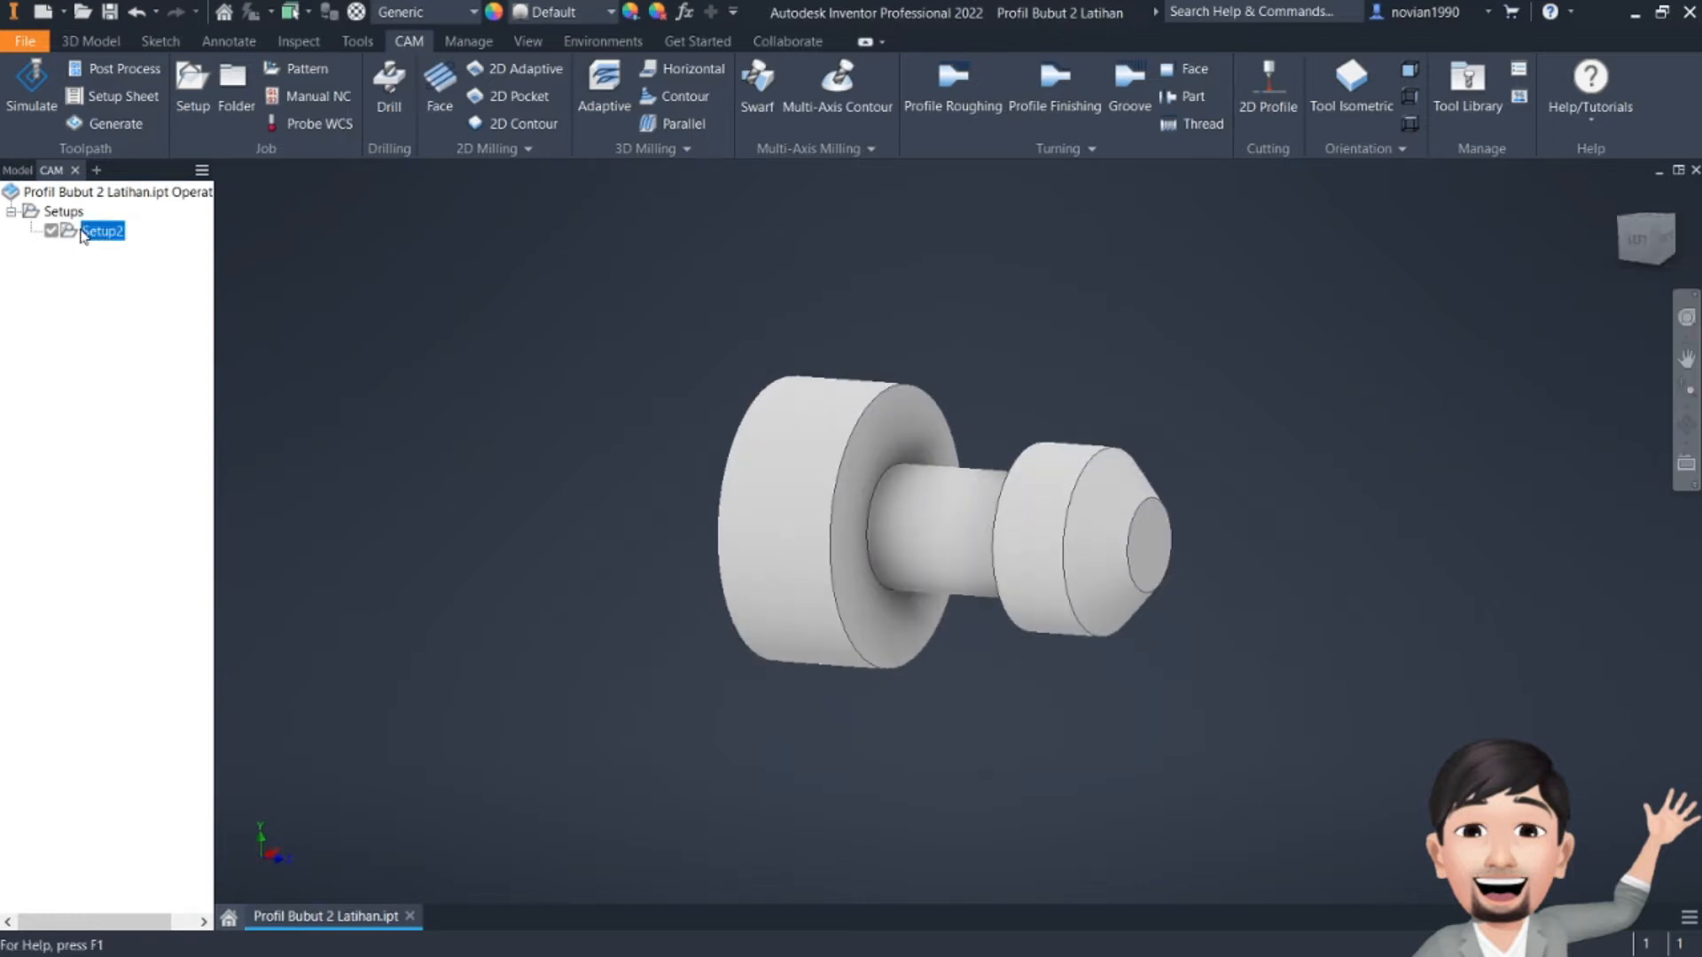
{"action": "left_click", "coordinate": [115, 191]}
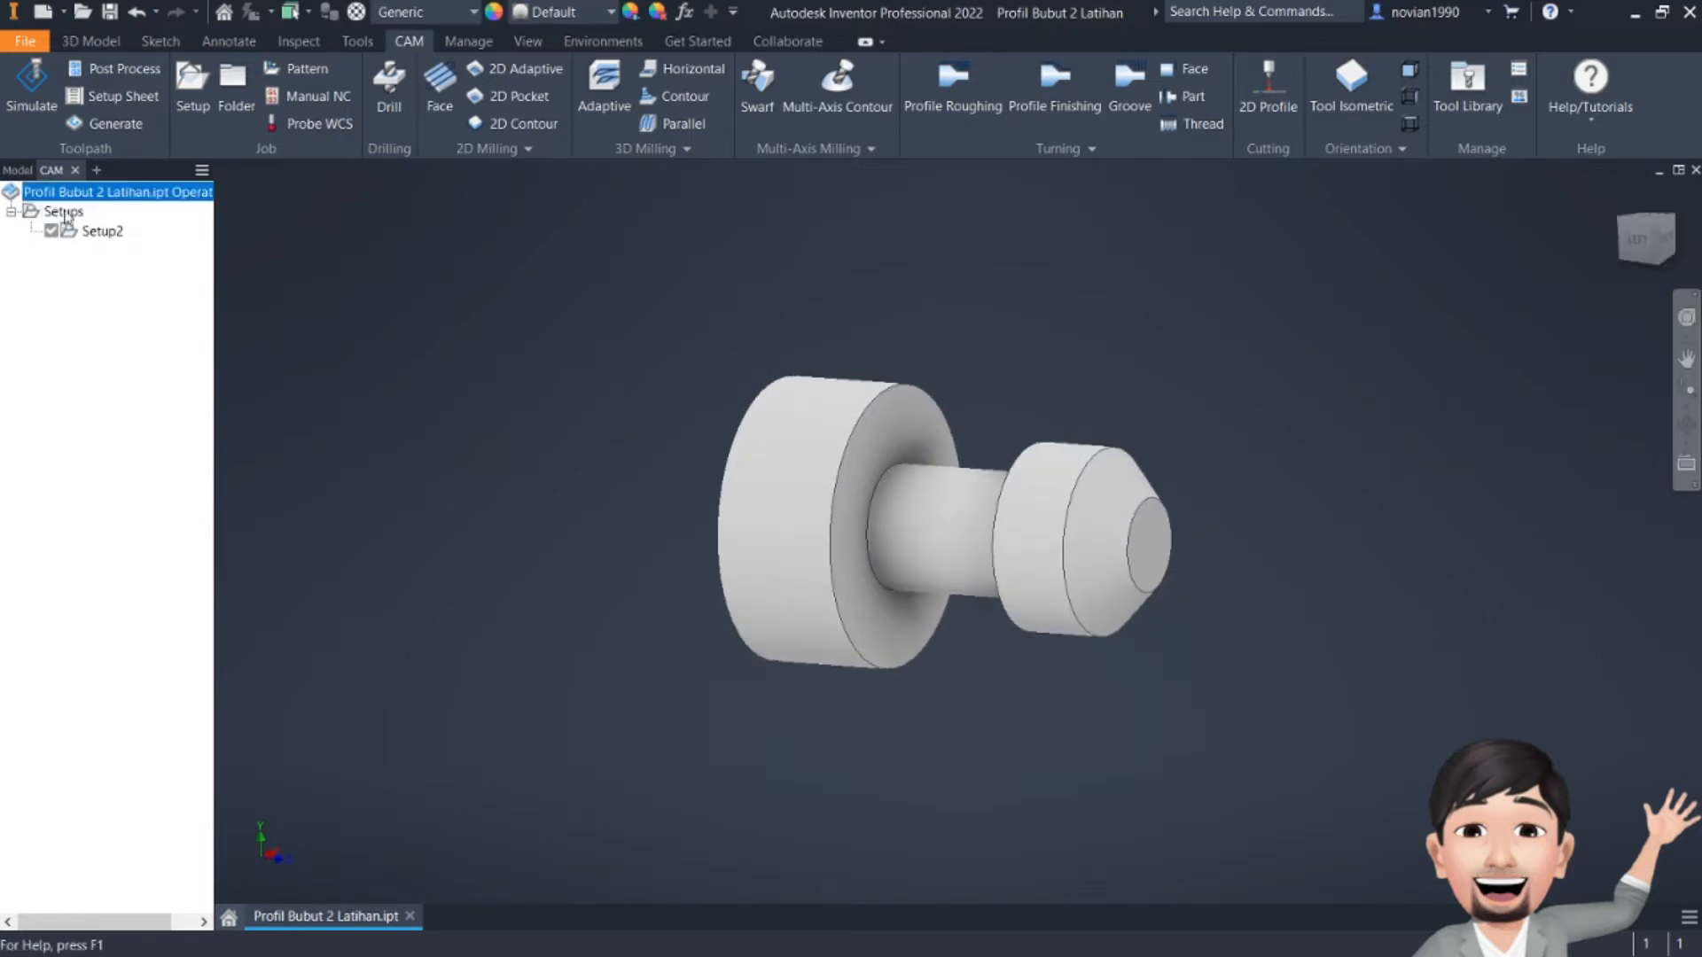
{"action": "left_click_drag", "start_coordinate": [1645, 245], "coordinate": [1650, 286]}
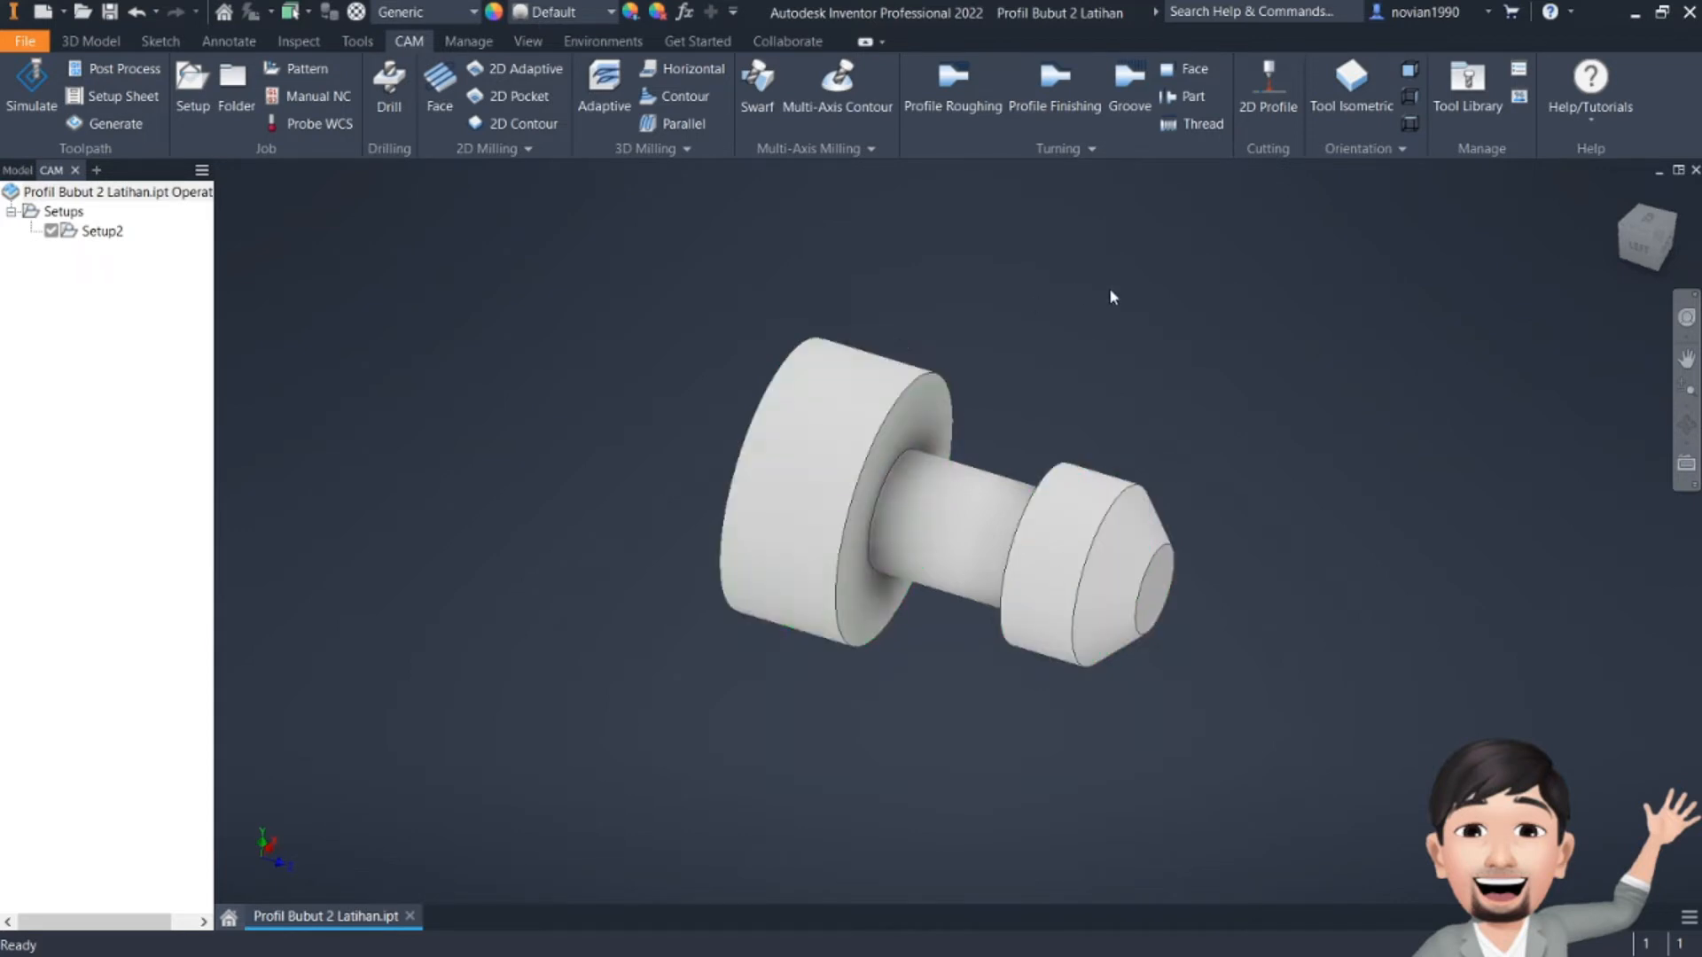
{"action": "left_click", "coordinate": [1181, 78]}
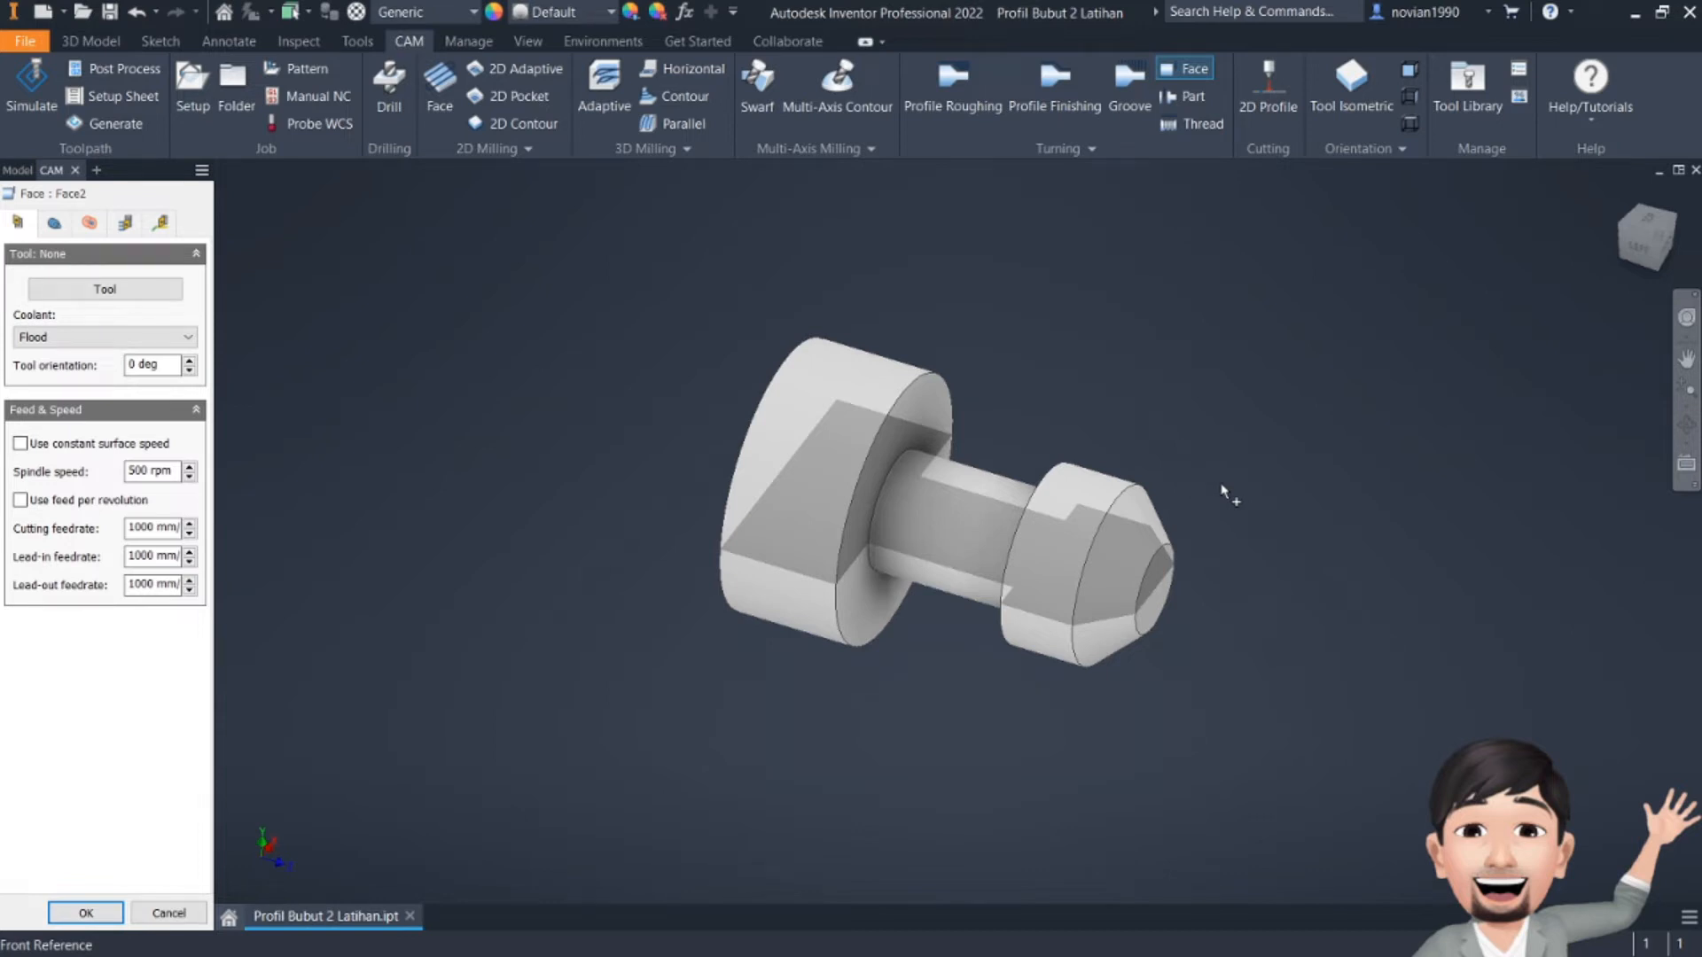
{"action": "left_click", "coordinate": [120, 289]}
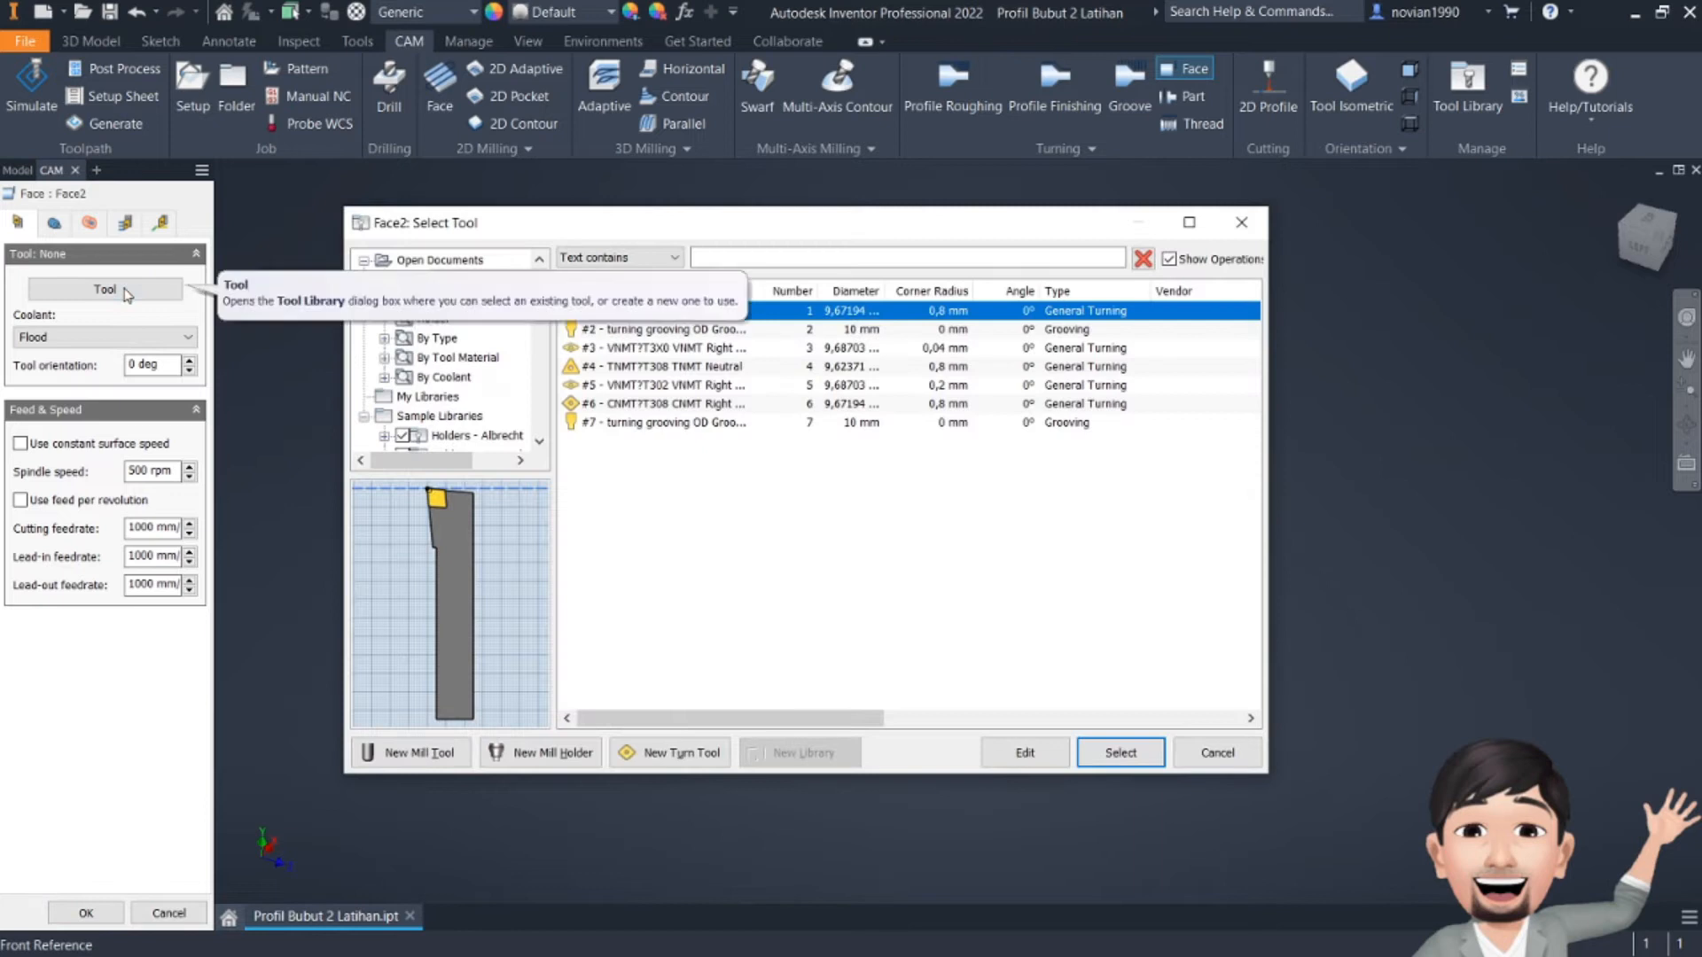
{"action": "scroll", "coordinate": [451, 370], "scroll_direction": "down", "scroll_amount": 5}
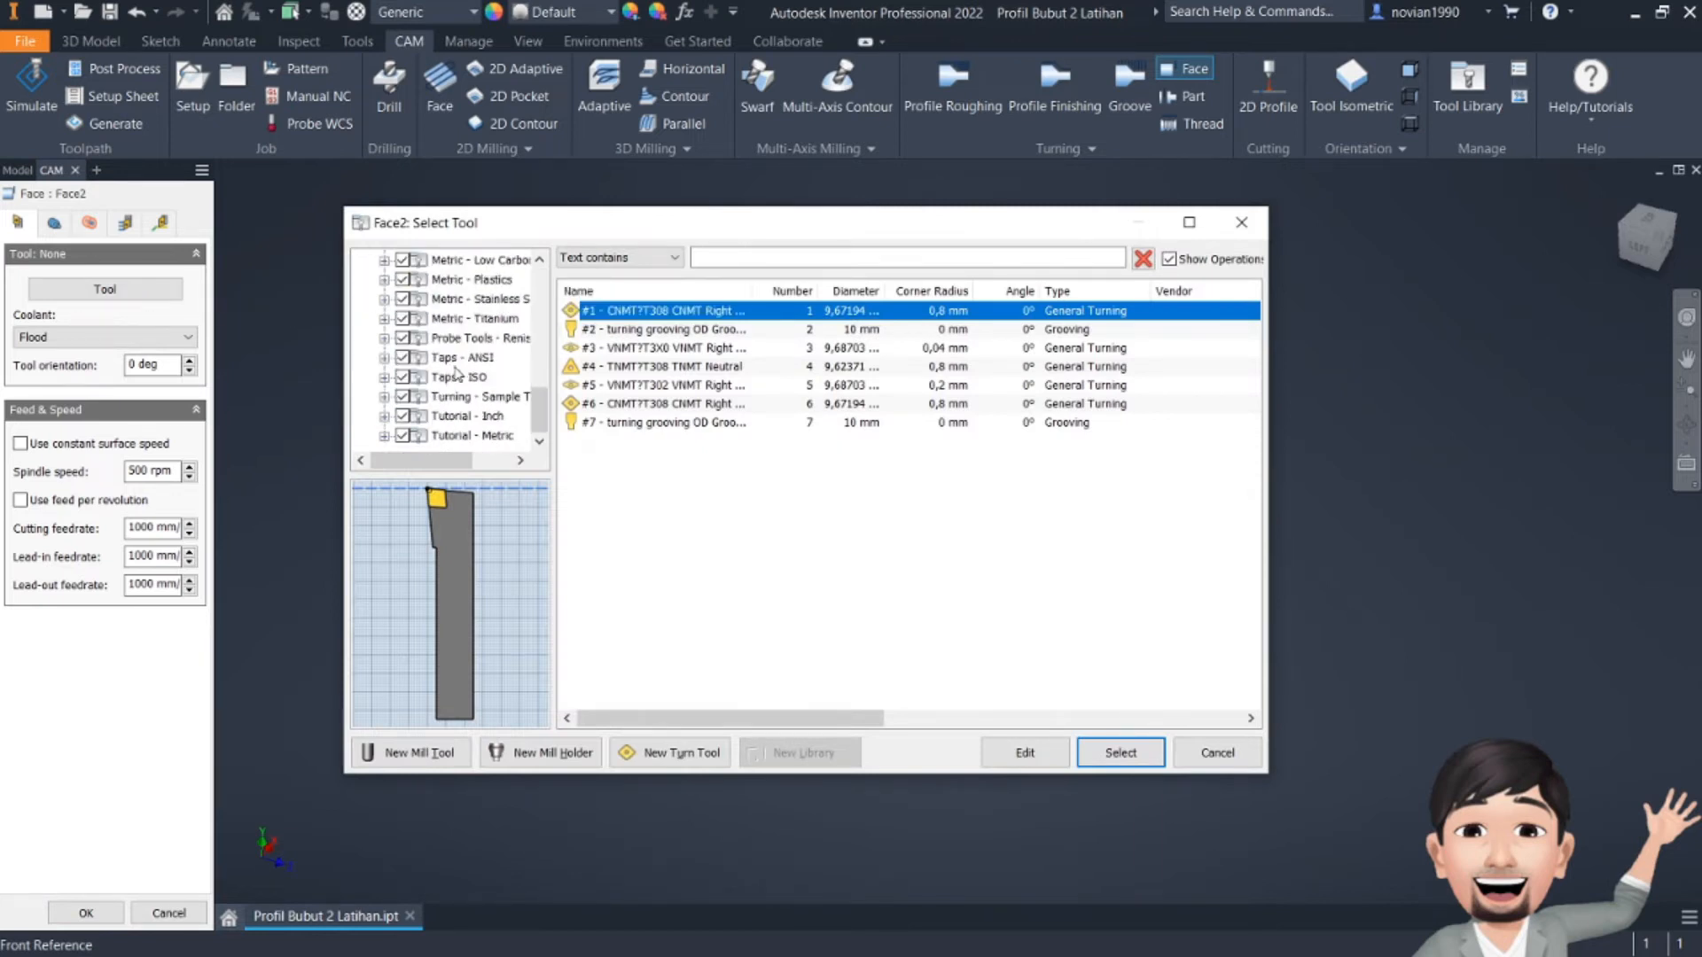
{"action": "left_click", "coordinate": [483, 395]}
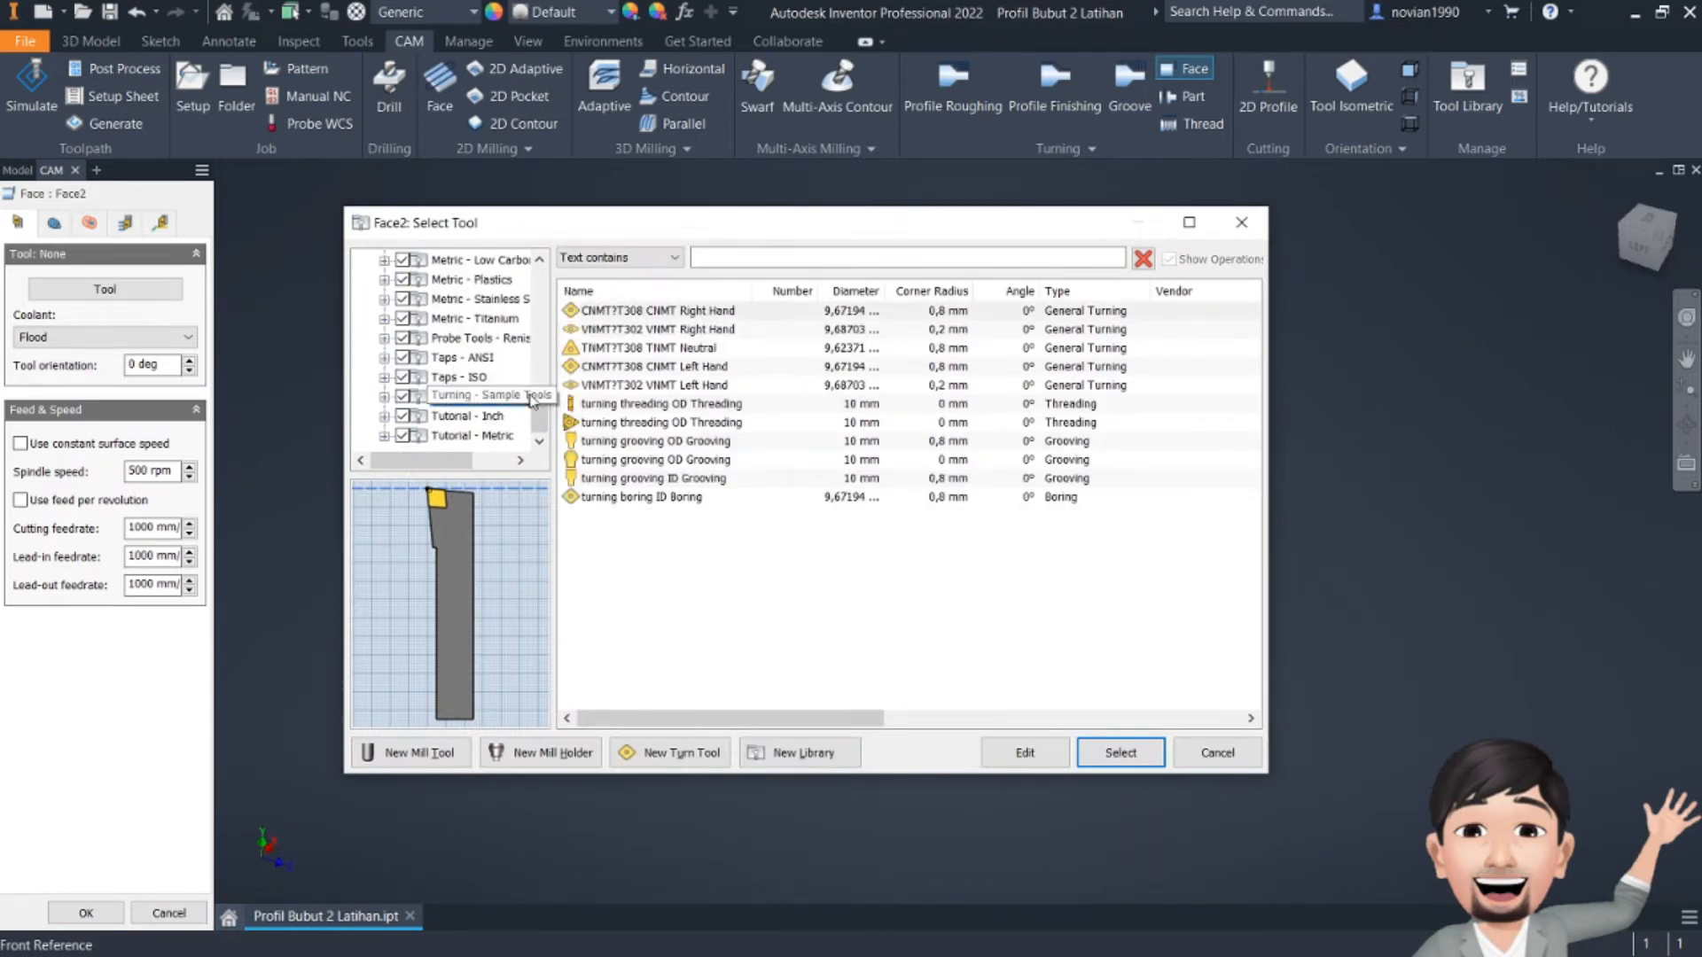
{"action": "left_click", "coordinate": [675, 315]}
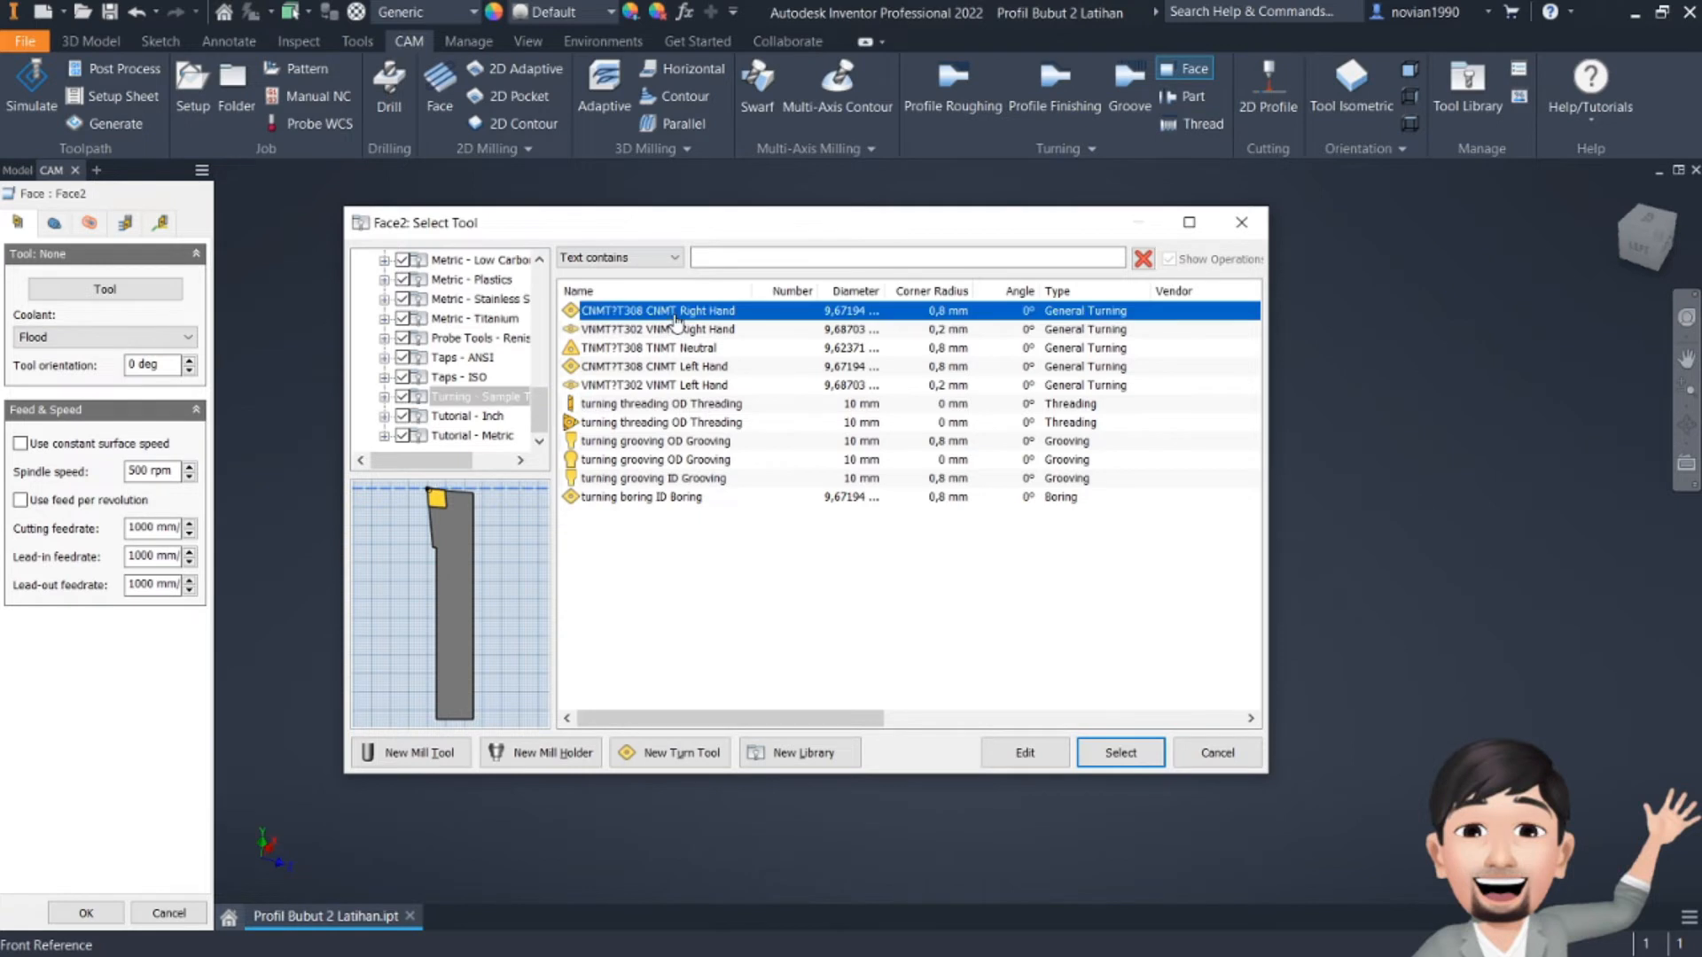
{"action": "left_click", "coordinate": [1122, 752]}
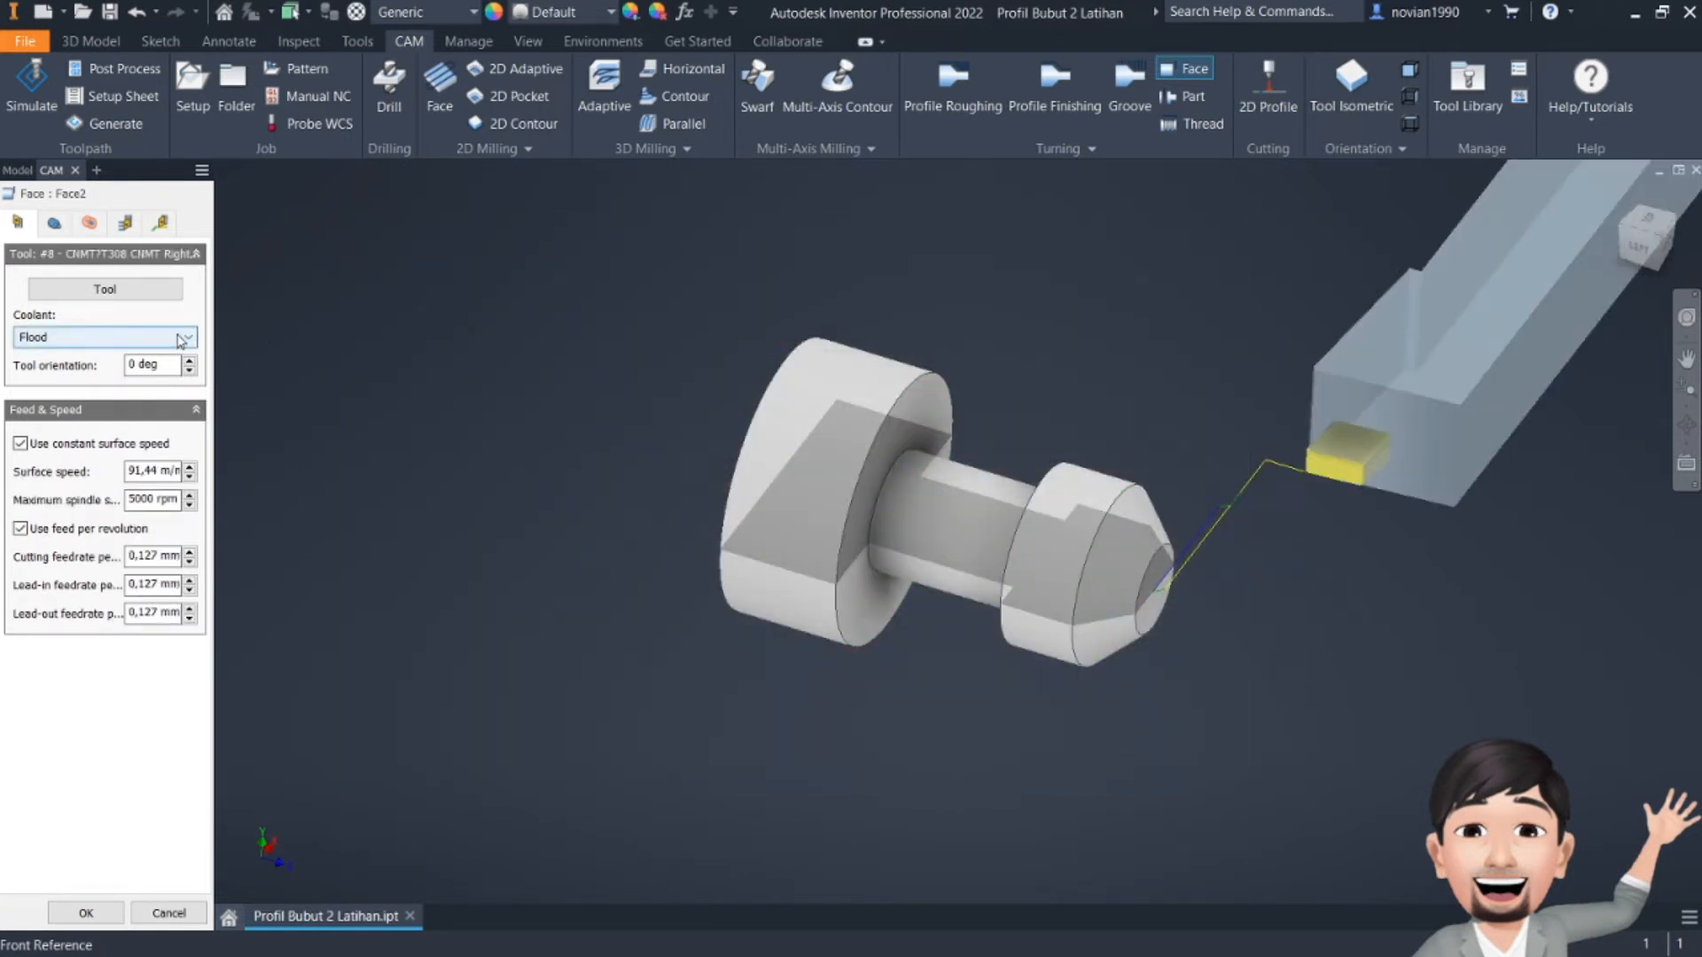
- Try a 1 mm front offset from the model front in the facing operation, and return it to 0 mm
{"action": "left_click", "coordinate": [53, 226]}
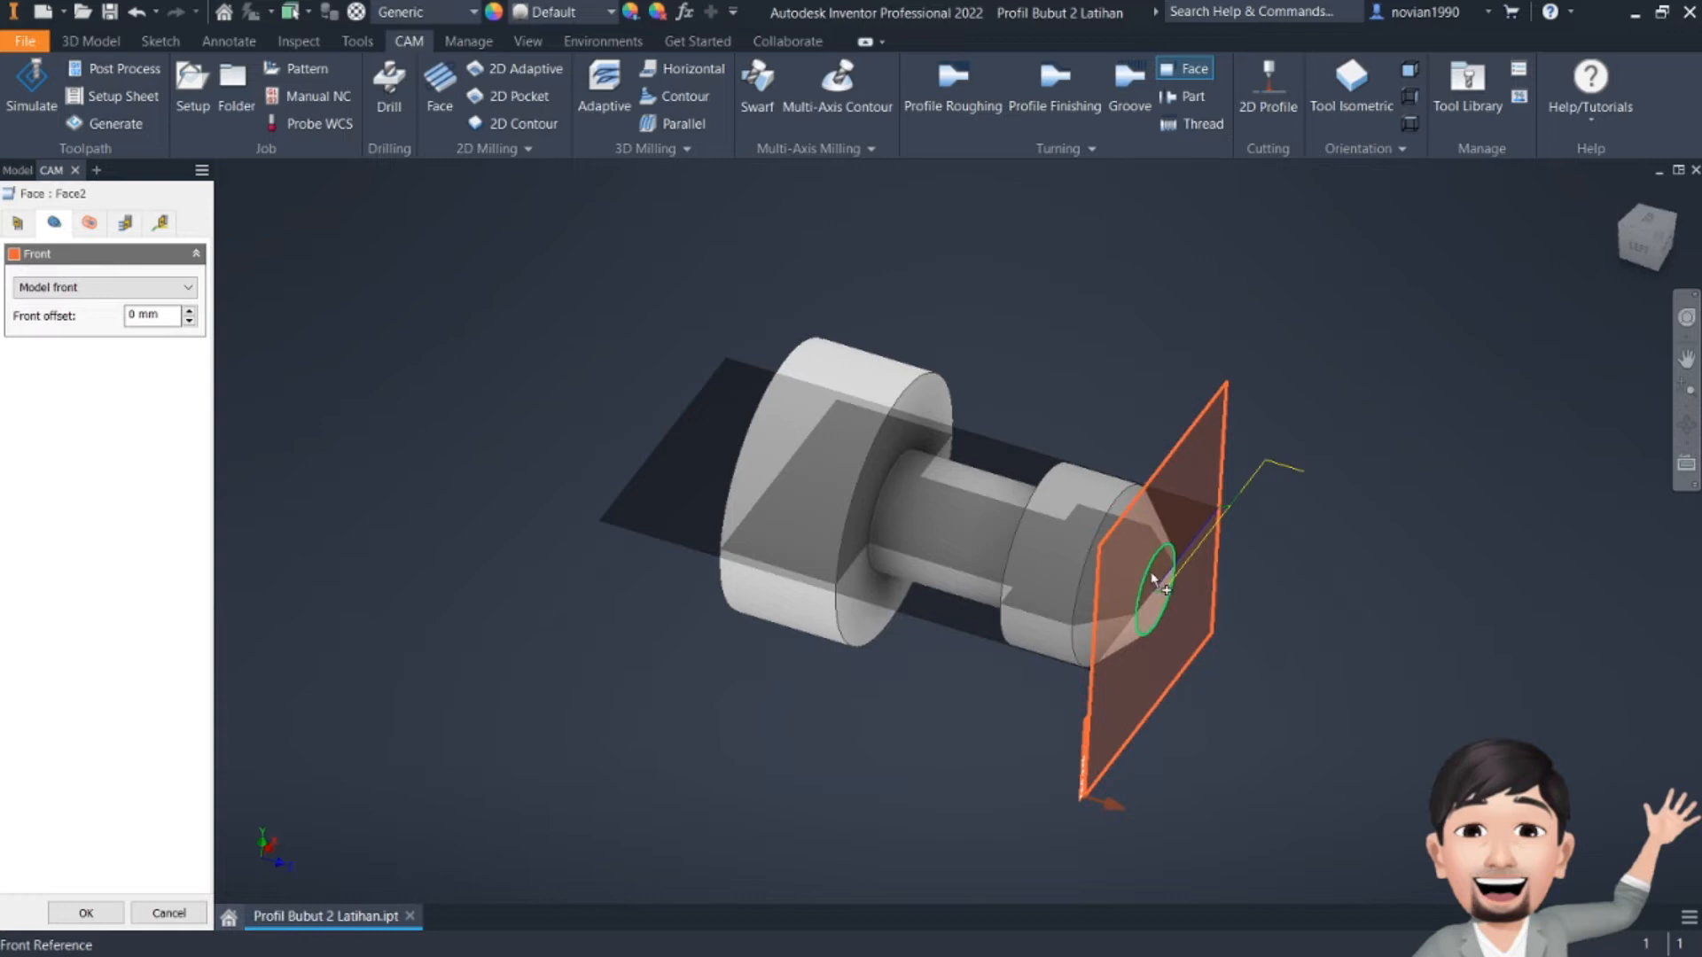
{"action": "left_click", "coordinate": [189, 311]}
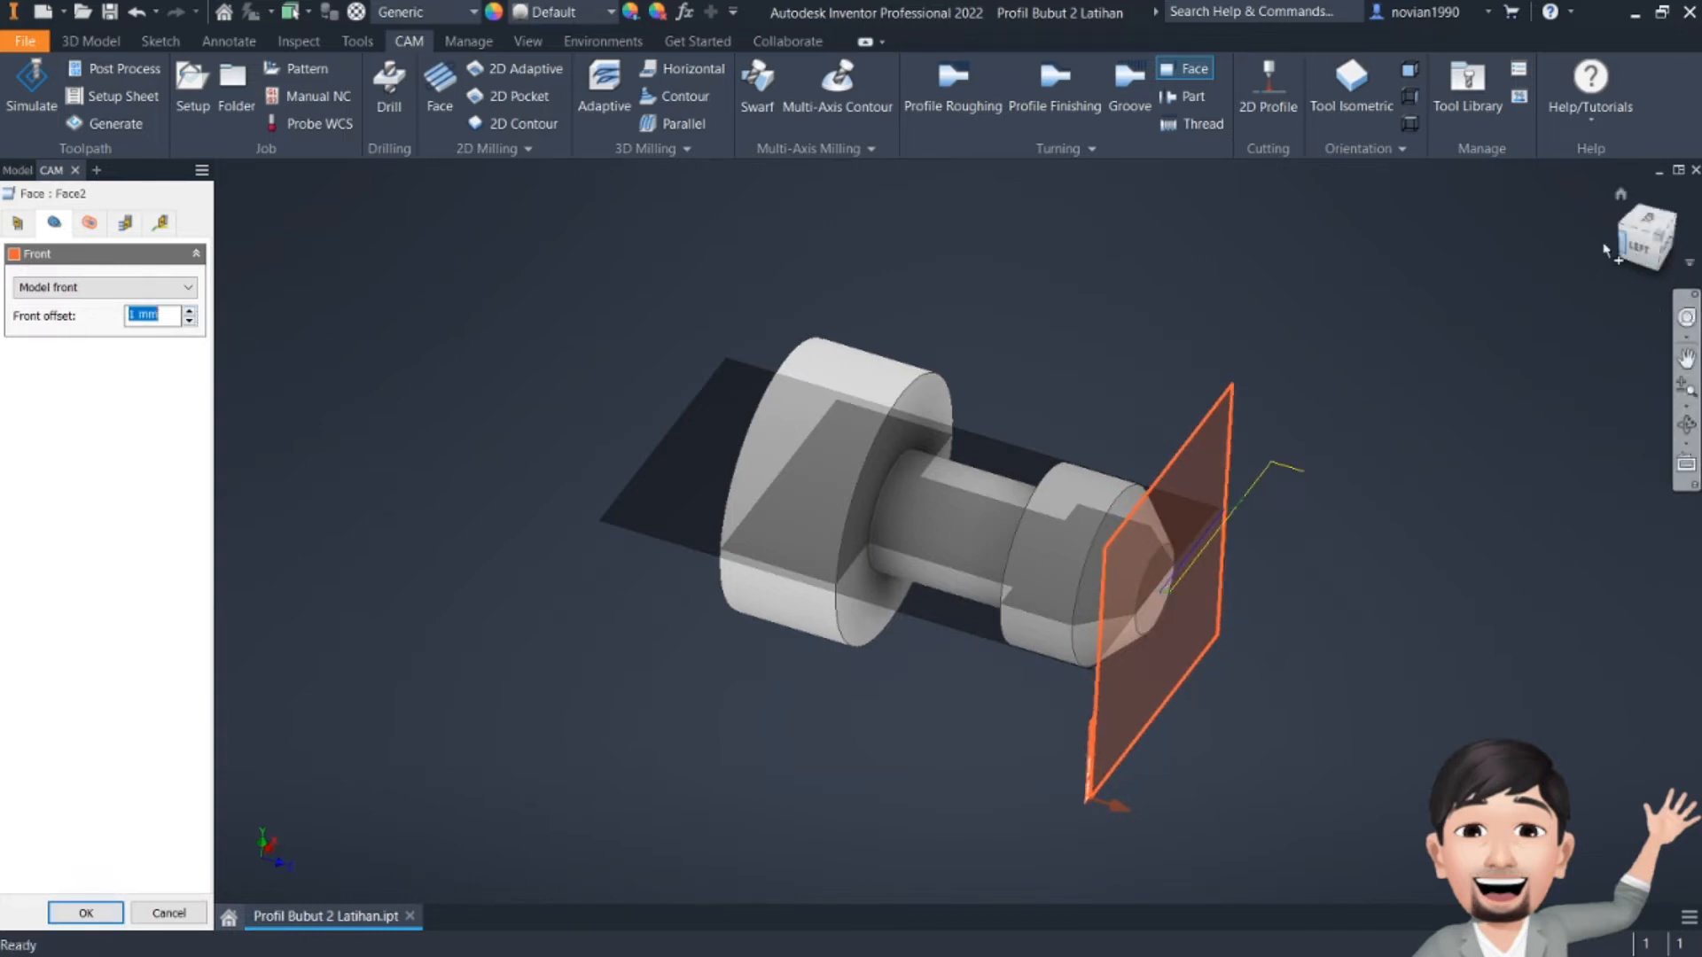
{"action": "left_click", "coordinate": [1638, 246]}
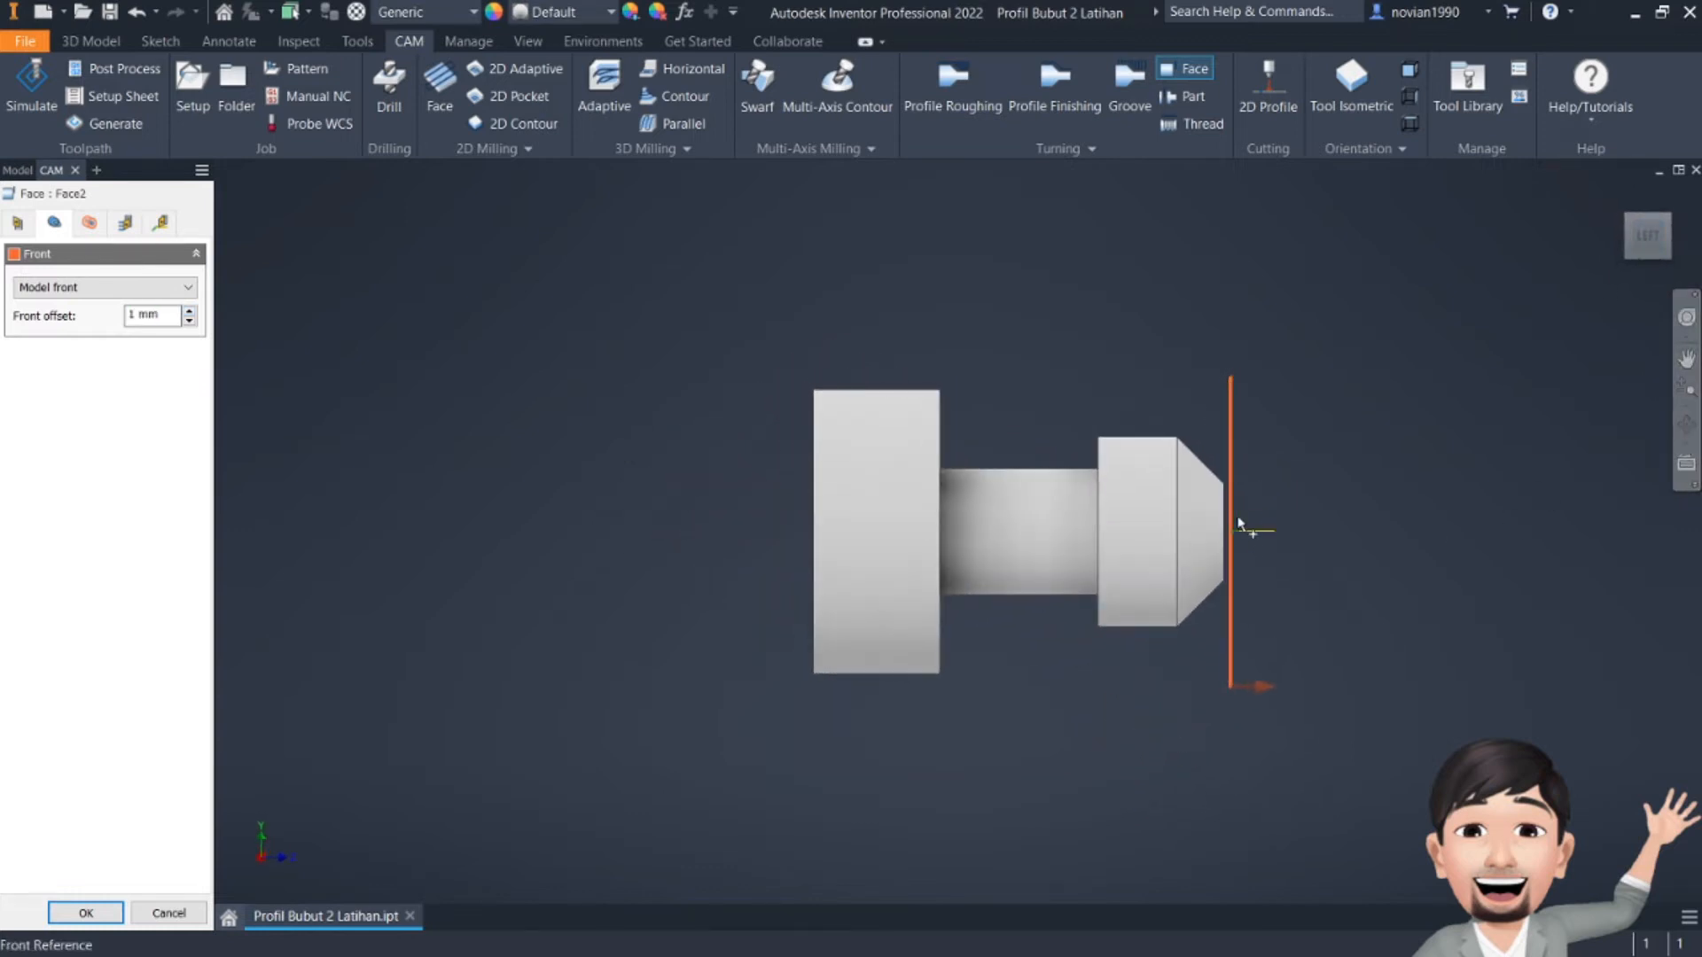
{"action": "scroll", "coordinate": [1236, 522], "scroll_direction": "up", "scroll_amount": 3}
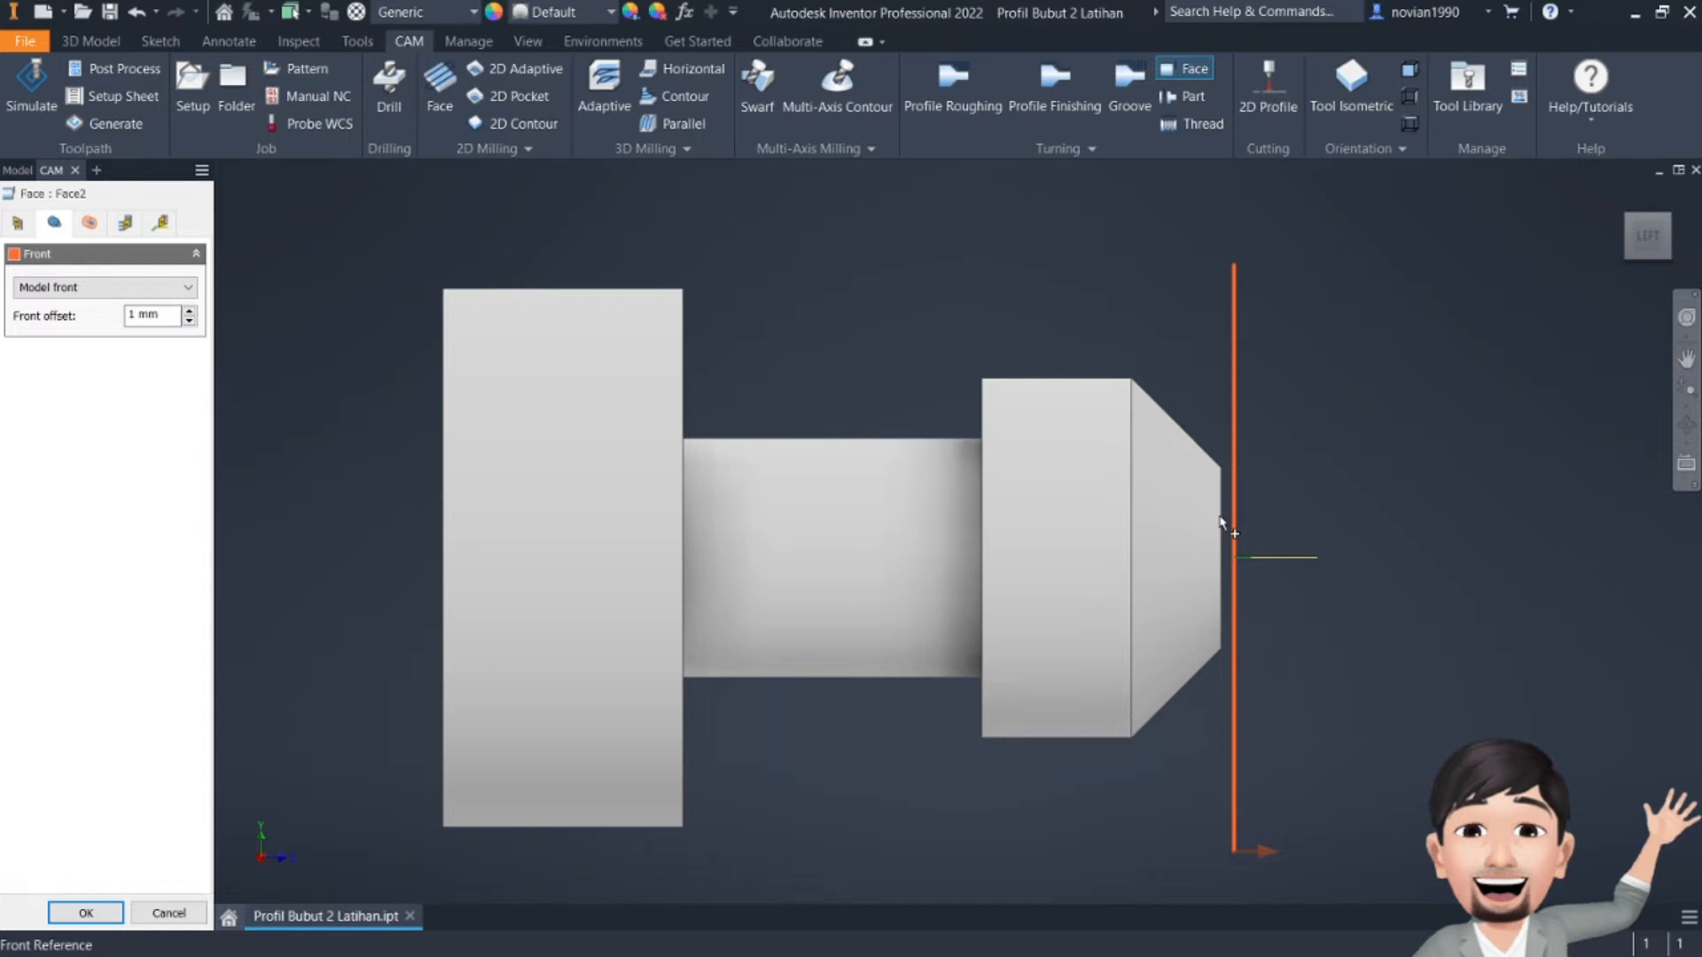
{"action": "left_click", "coordinate": [189, 320]}
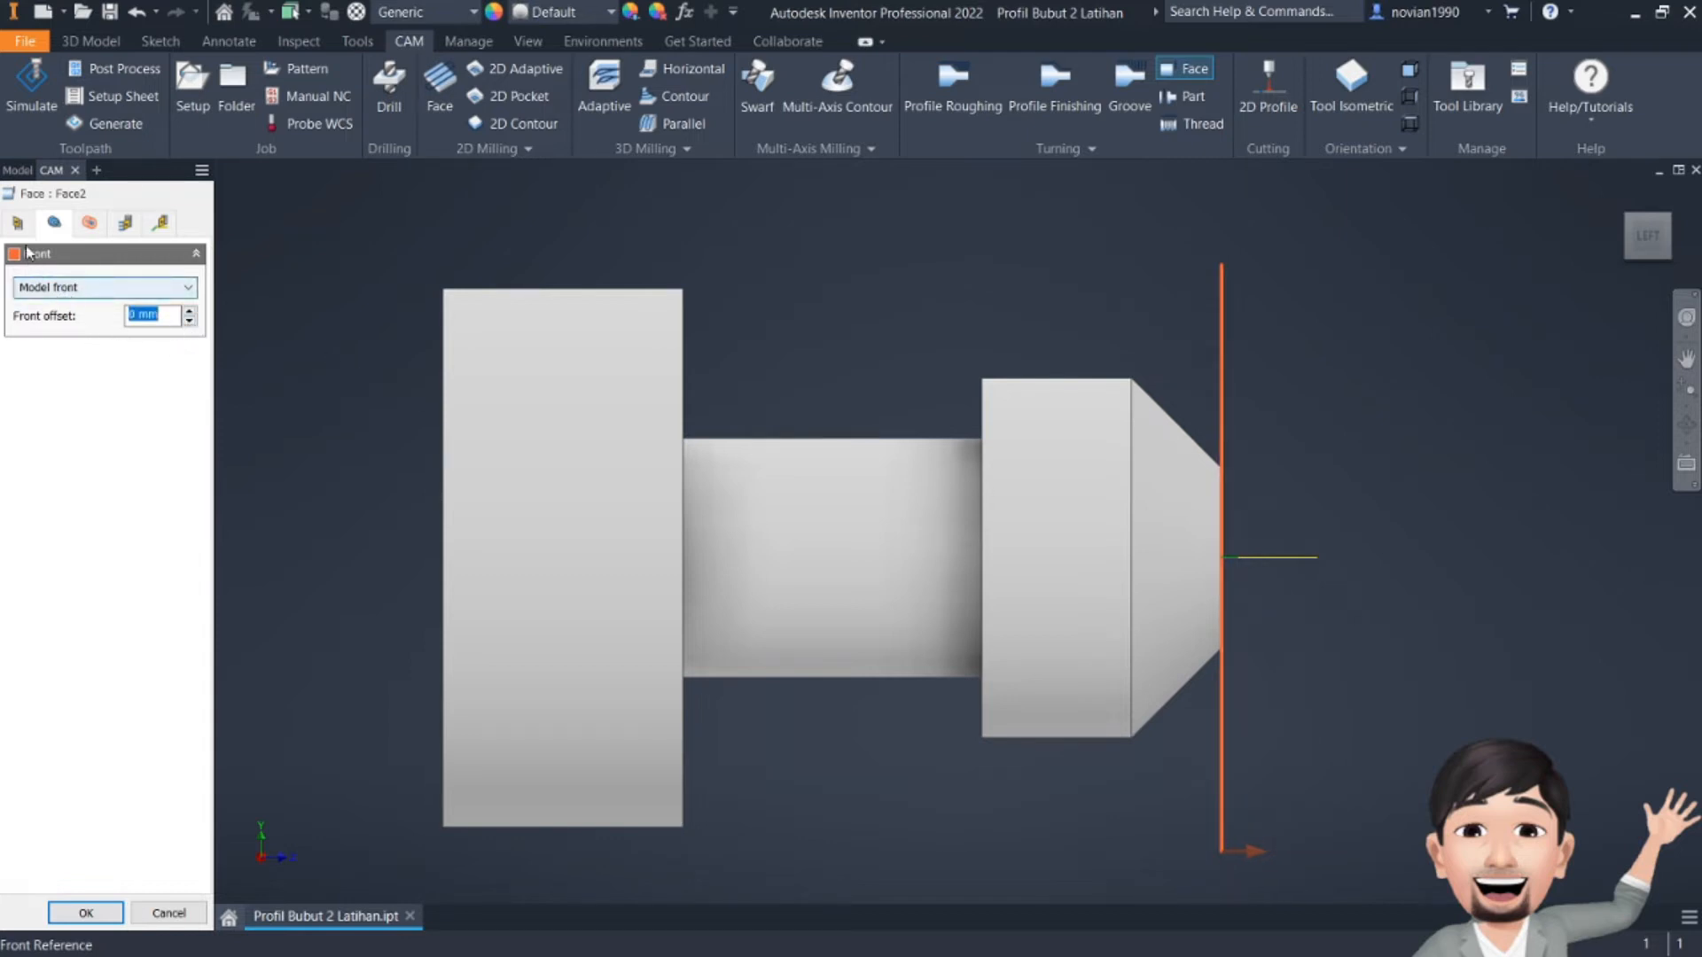
- Enable multiple passes for the facing operation with a stepover of 1.5 mm
{"action": "left_click", "coordinate": [88, 222]}
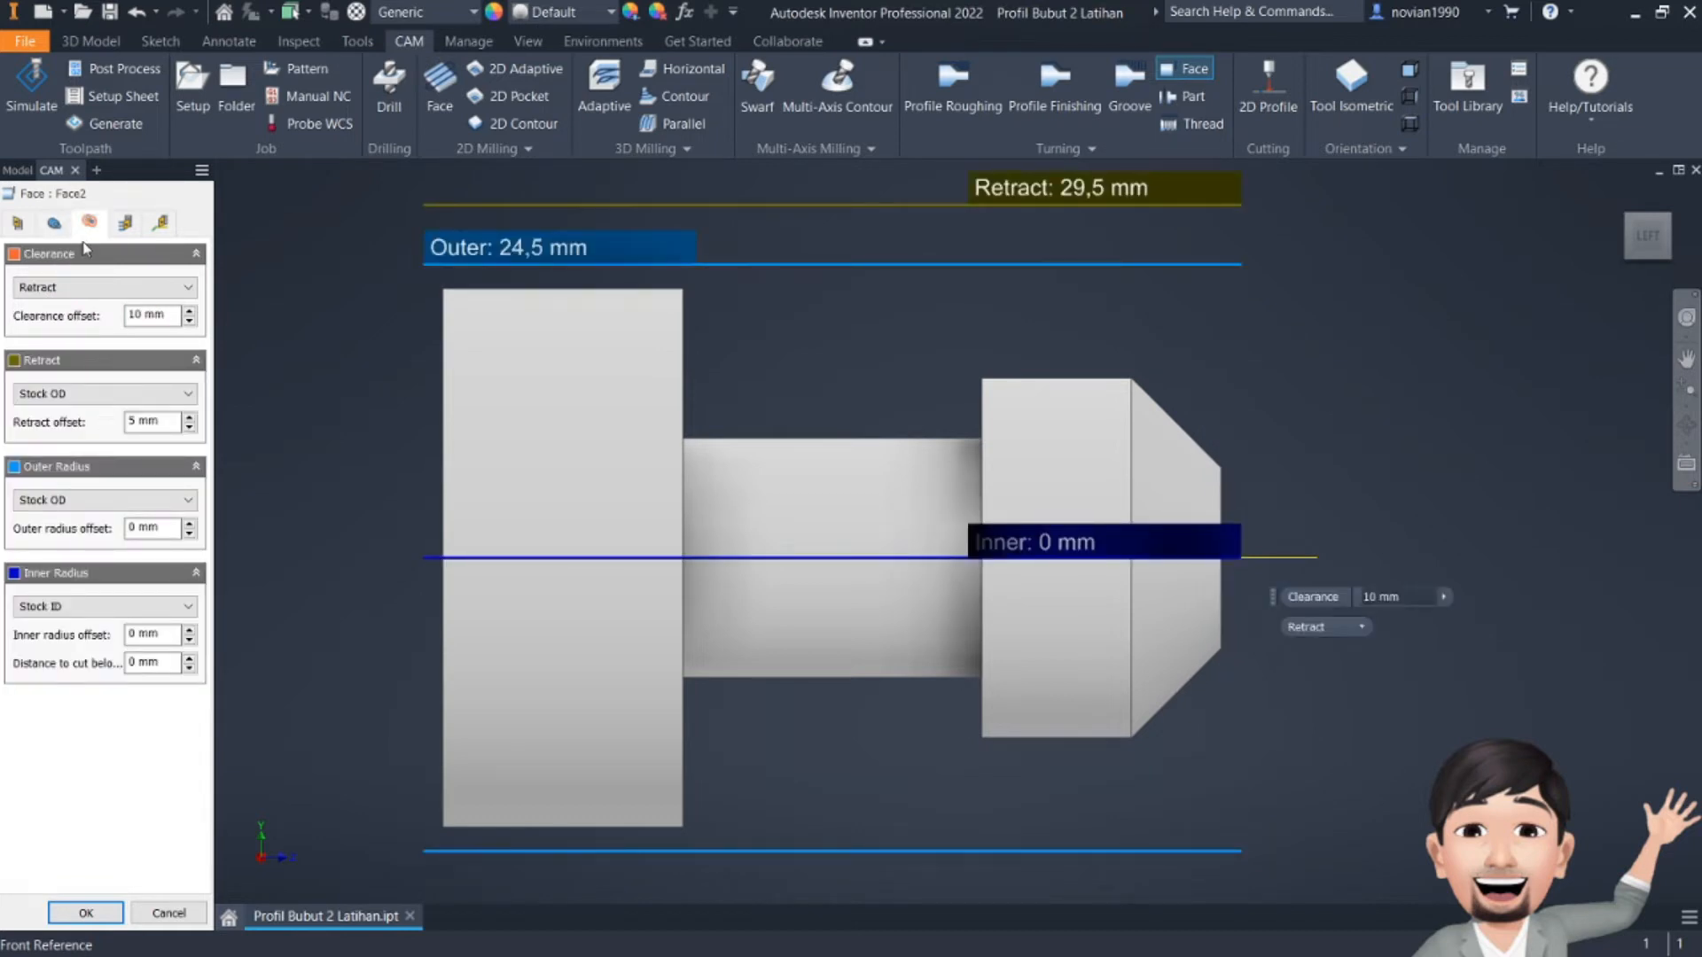
{"action": "left_click_drag", "start_coordinate": [1640, 250], "coordinate": [1562, 271]}
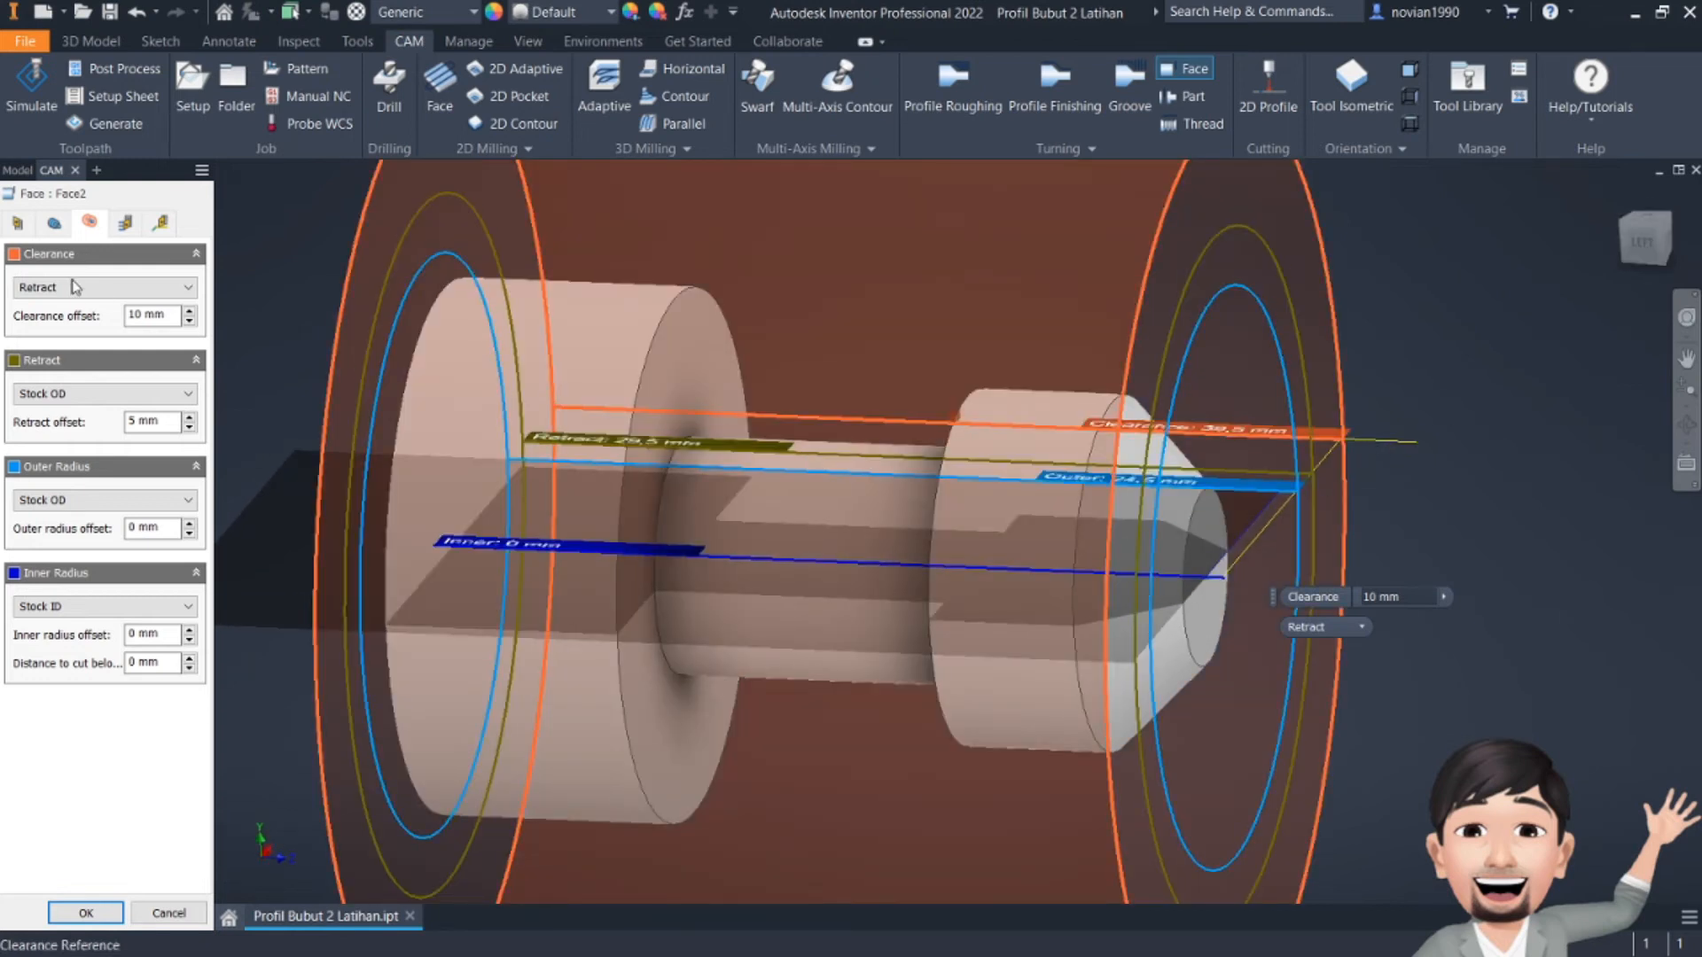
{"action": "left_click", "coordinate": [125, 223]}
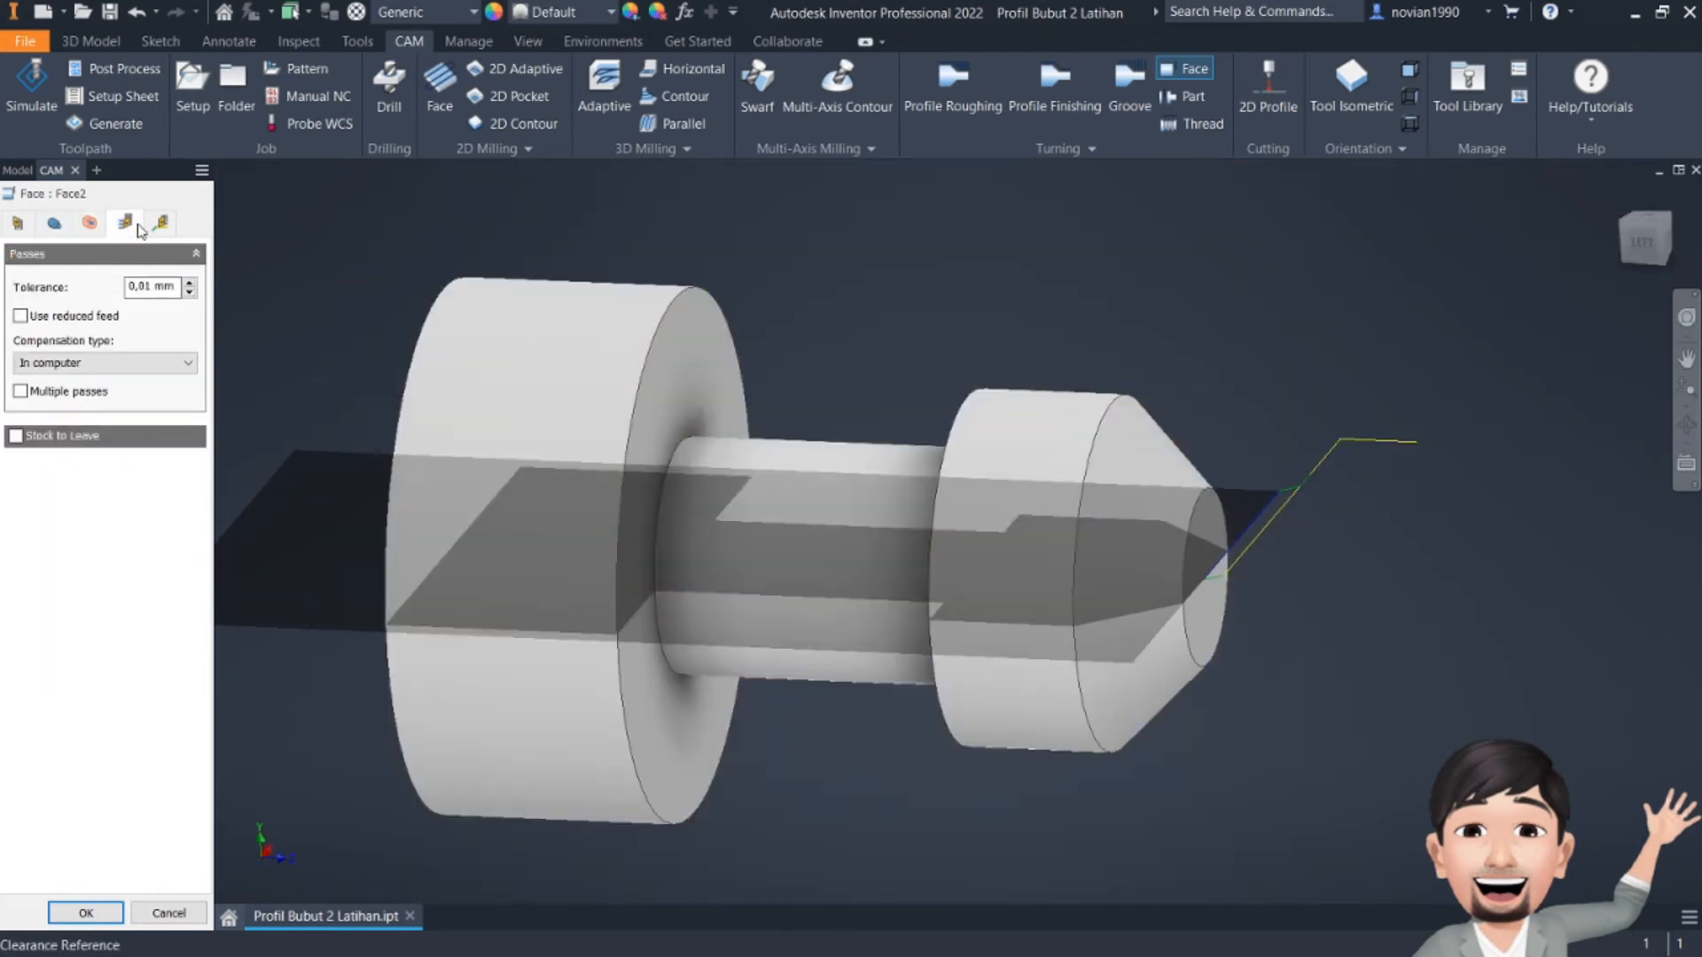
{"action": "left_click", "coordinate": [20, 391]}
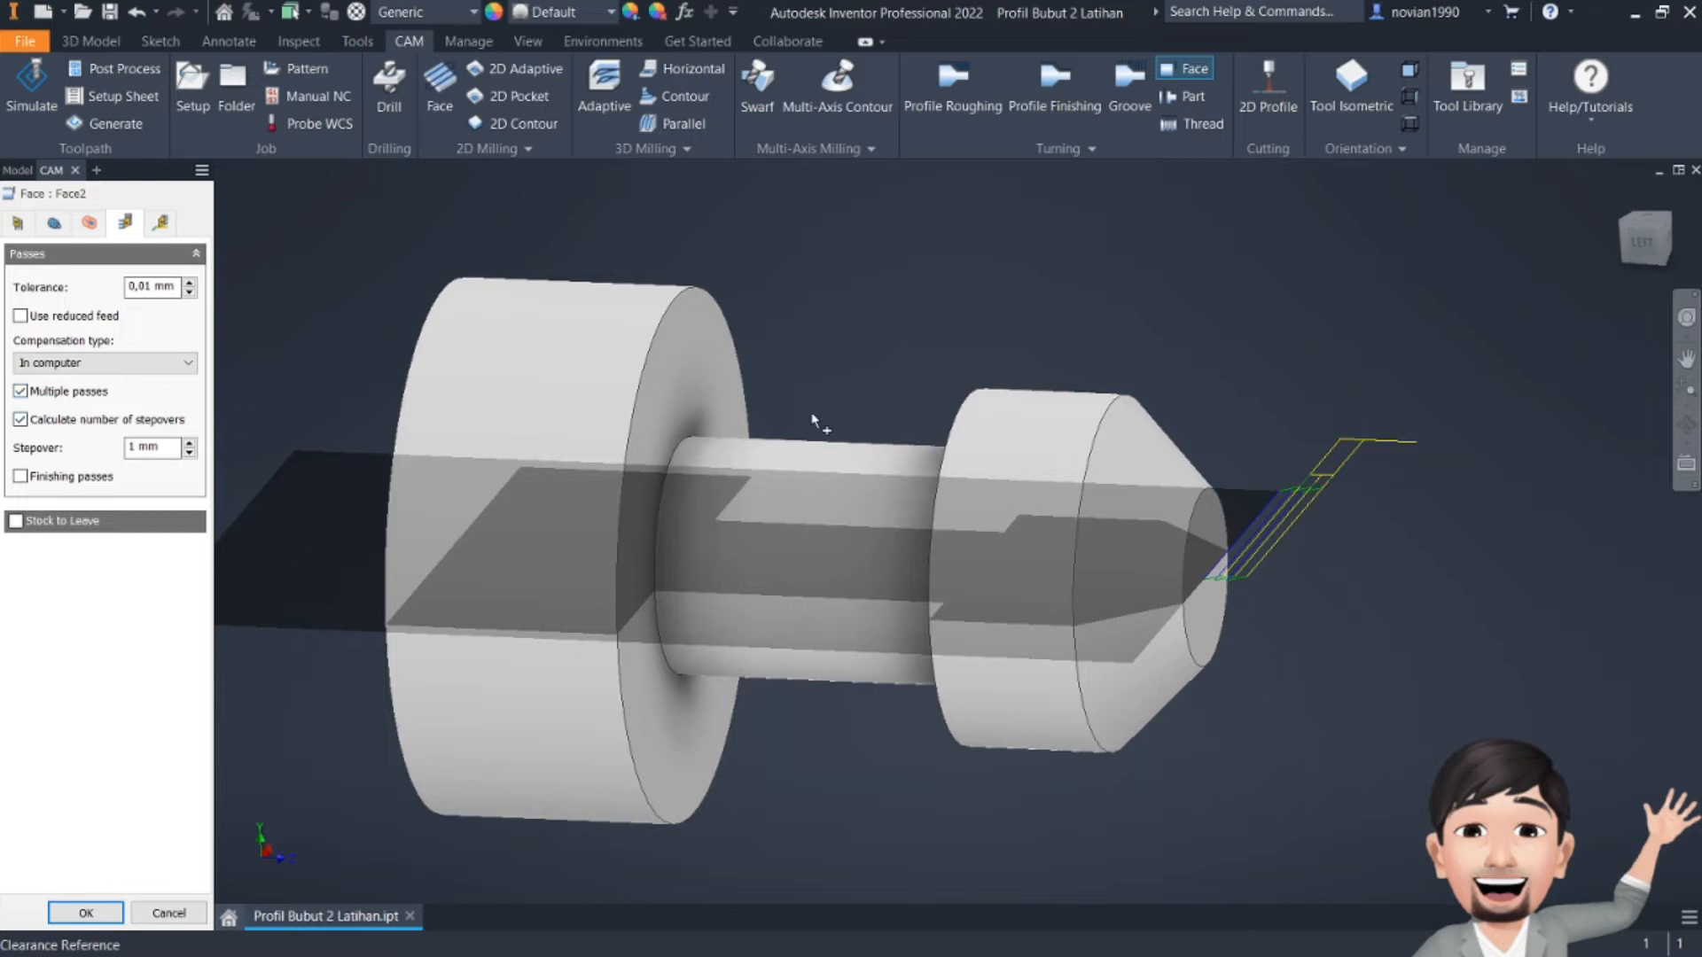
{"action": "scroll", "coordinate": [1328, 516], "scroll_direction": "up", "scroll_amount": 5}
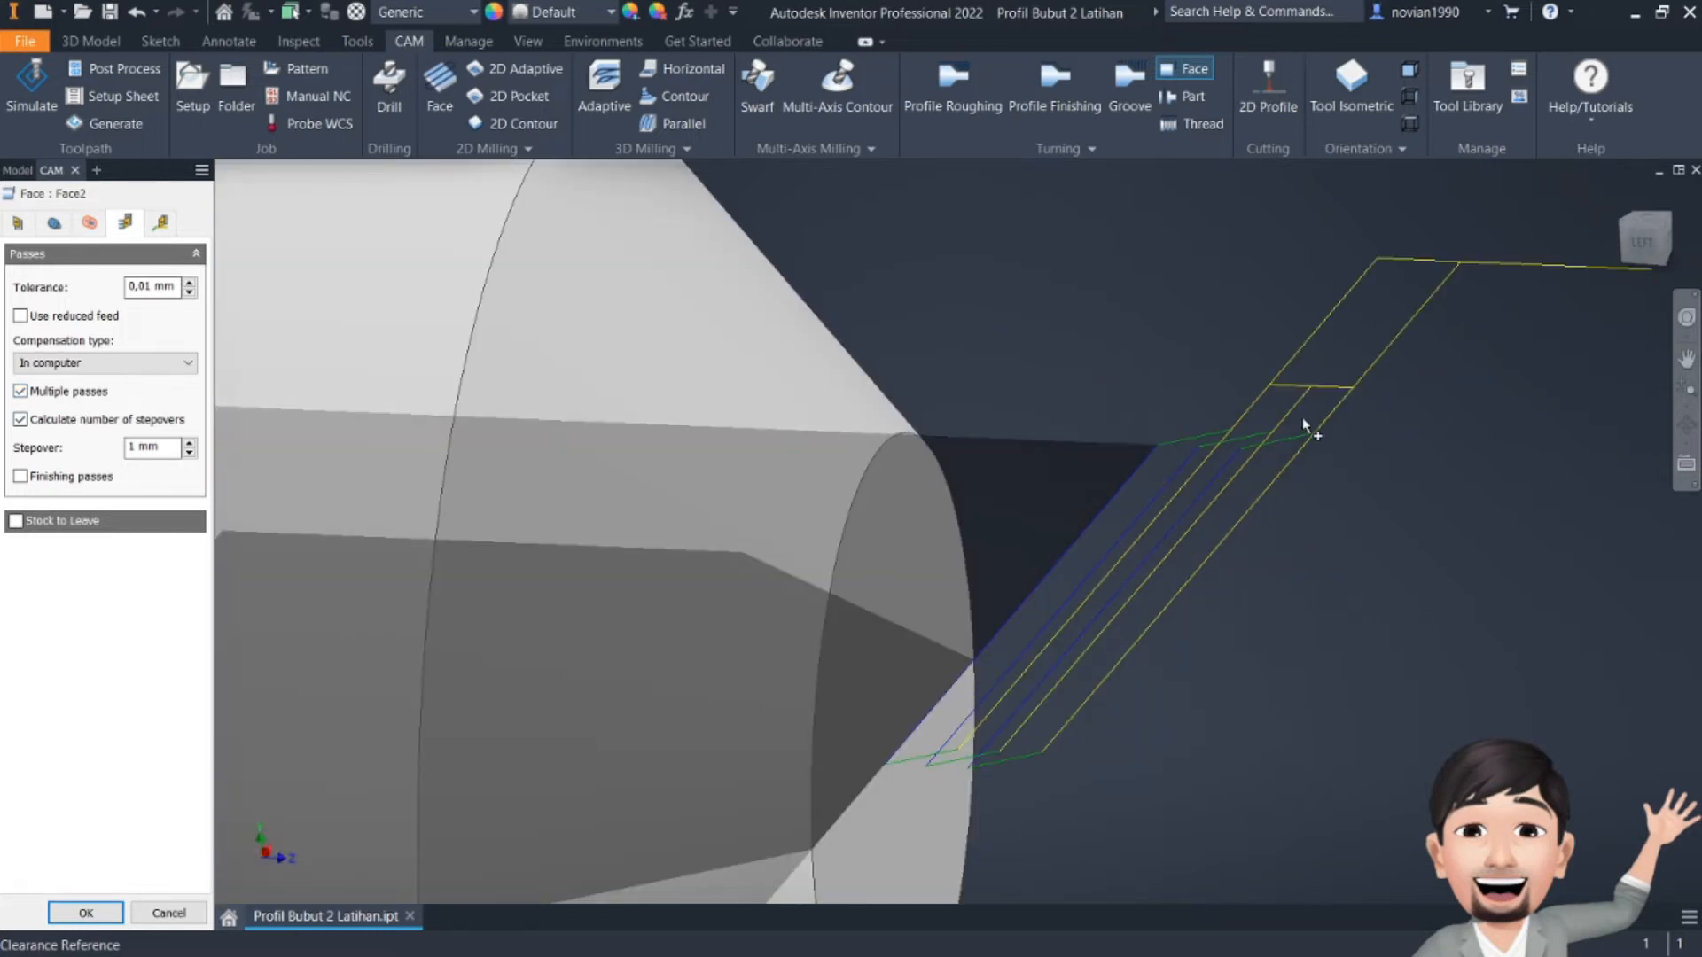
{"action": "scroll", "coordinate": [1287, 432], "scroll_direction": "down", "scroll_amount": 5}
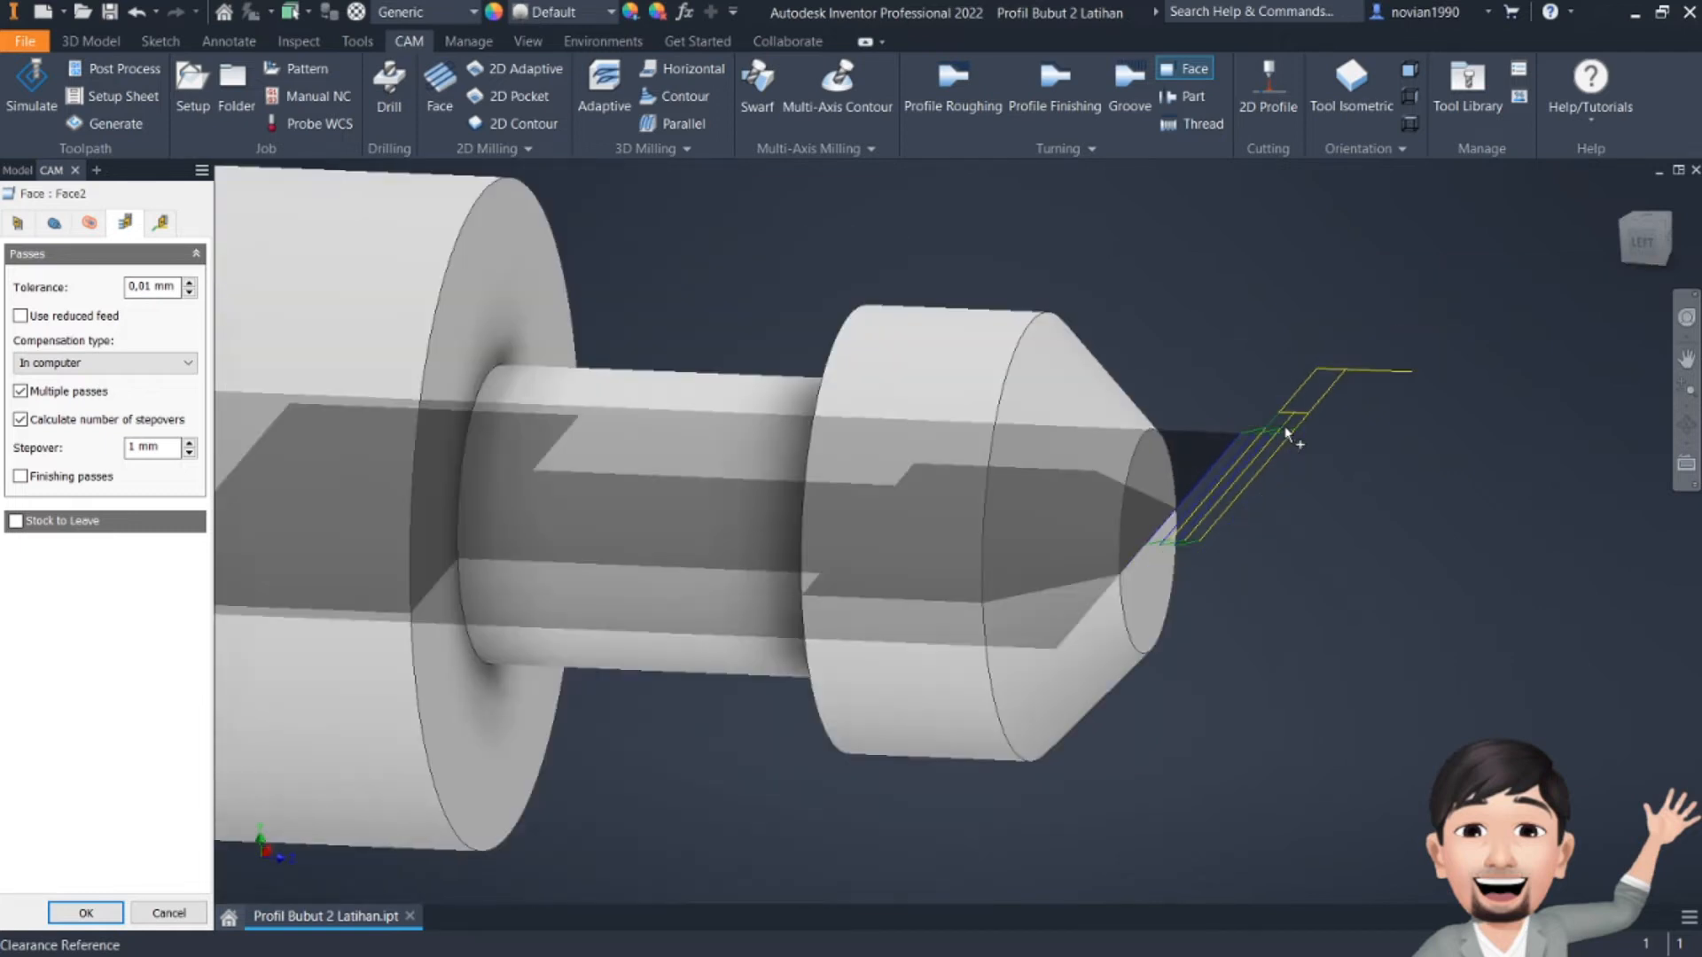
{"action": "scroll", "coordinate": [1286, 432], "scroll_direction": "up", "scroll_amount": 3}
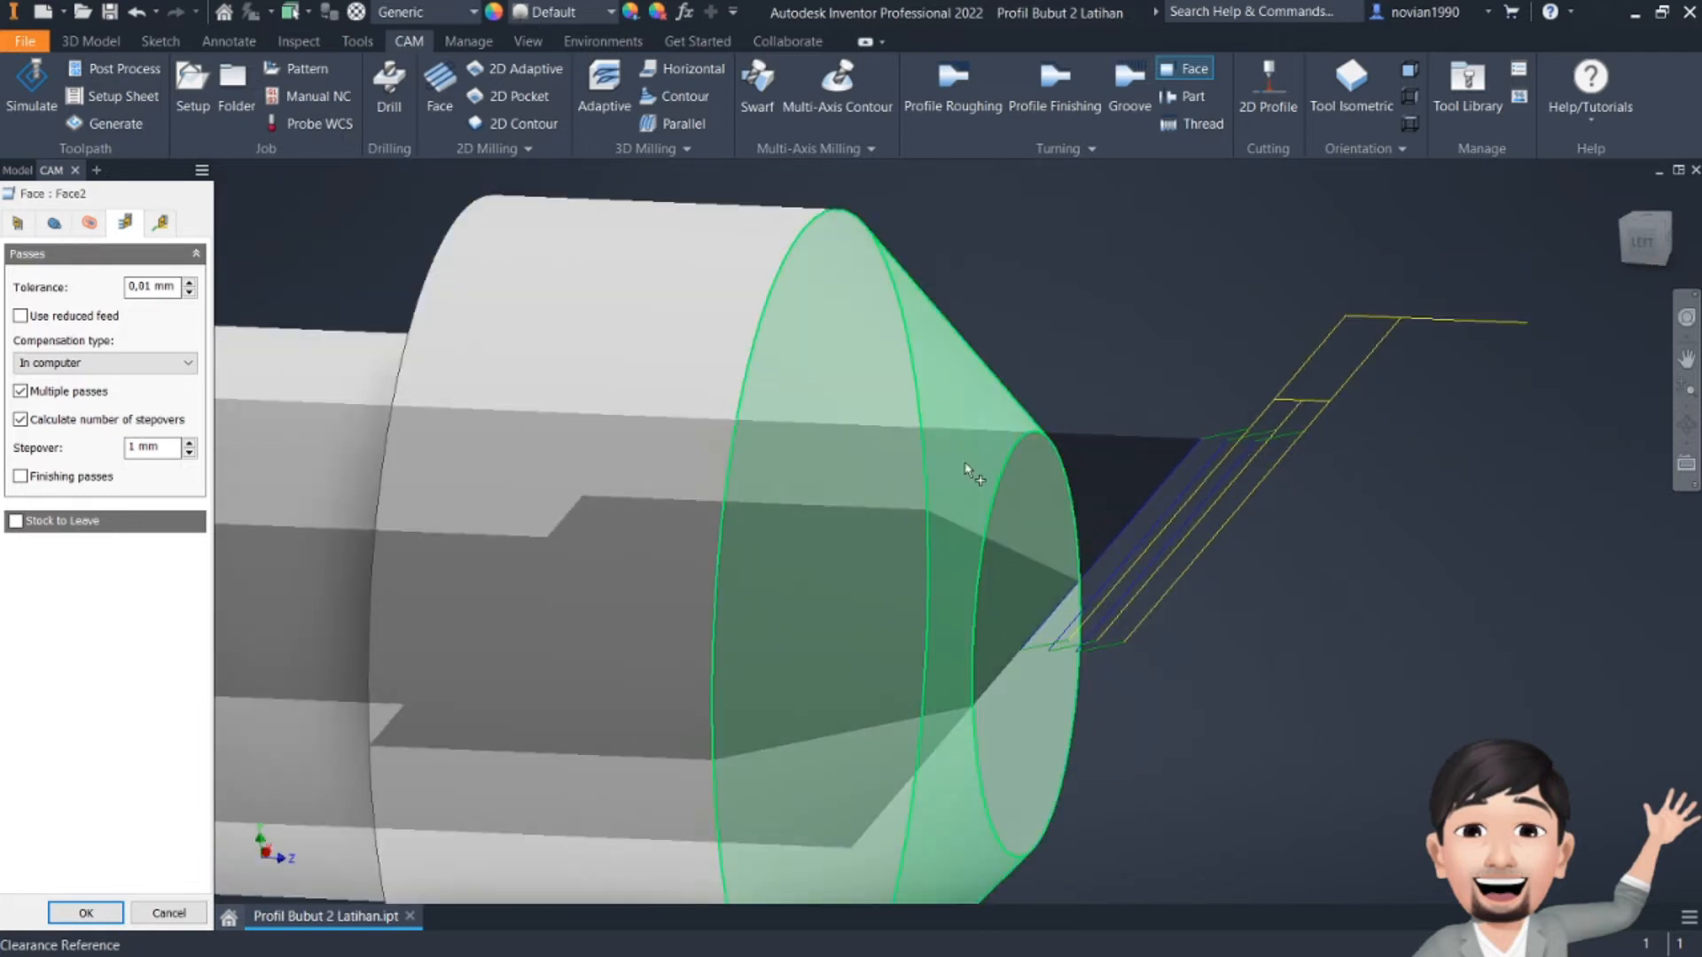
{"action": "double_click", "coordinate": [133, 447]}
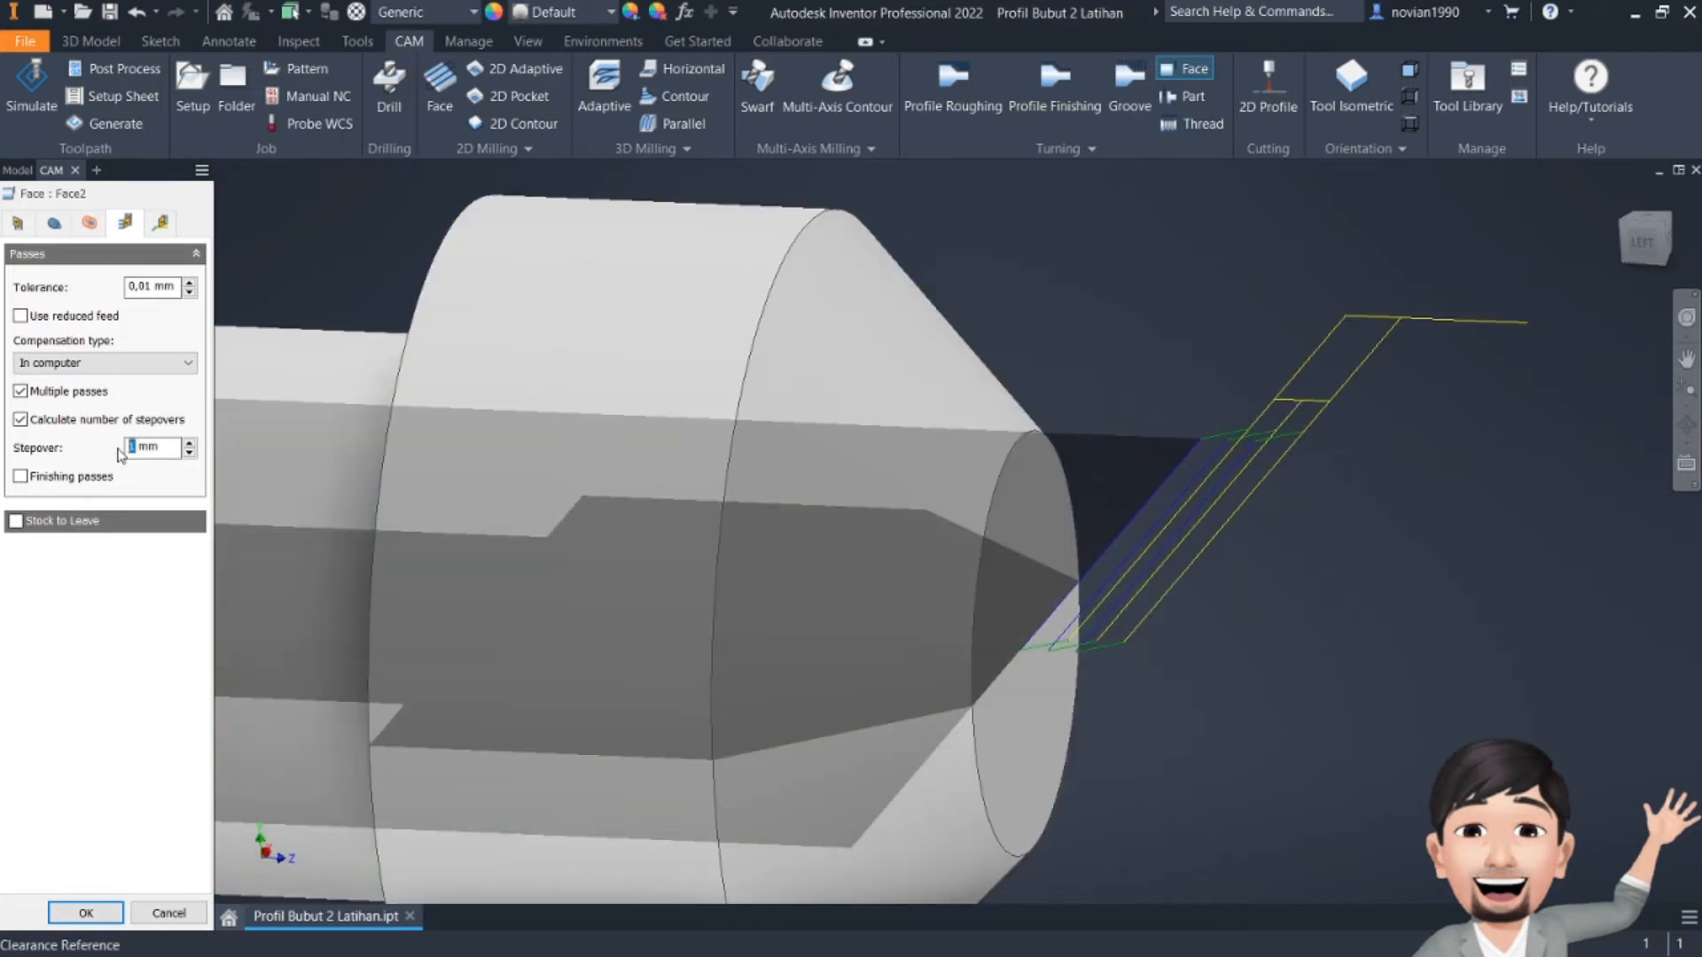
{"action": "type", "text": "1,5"}
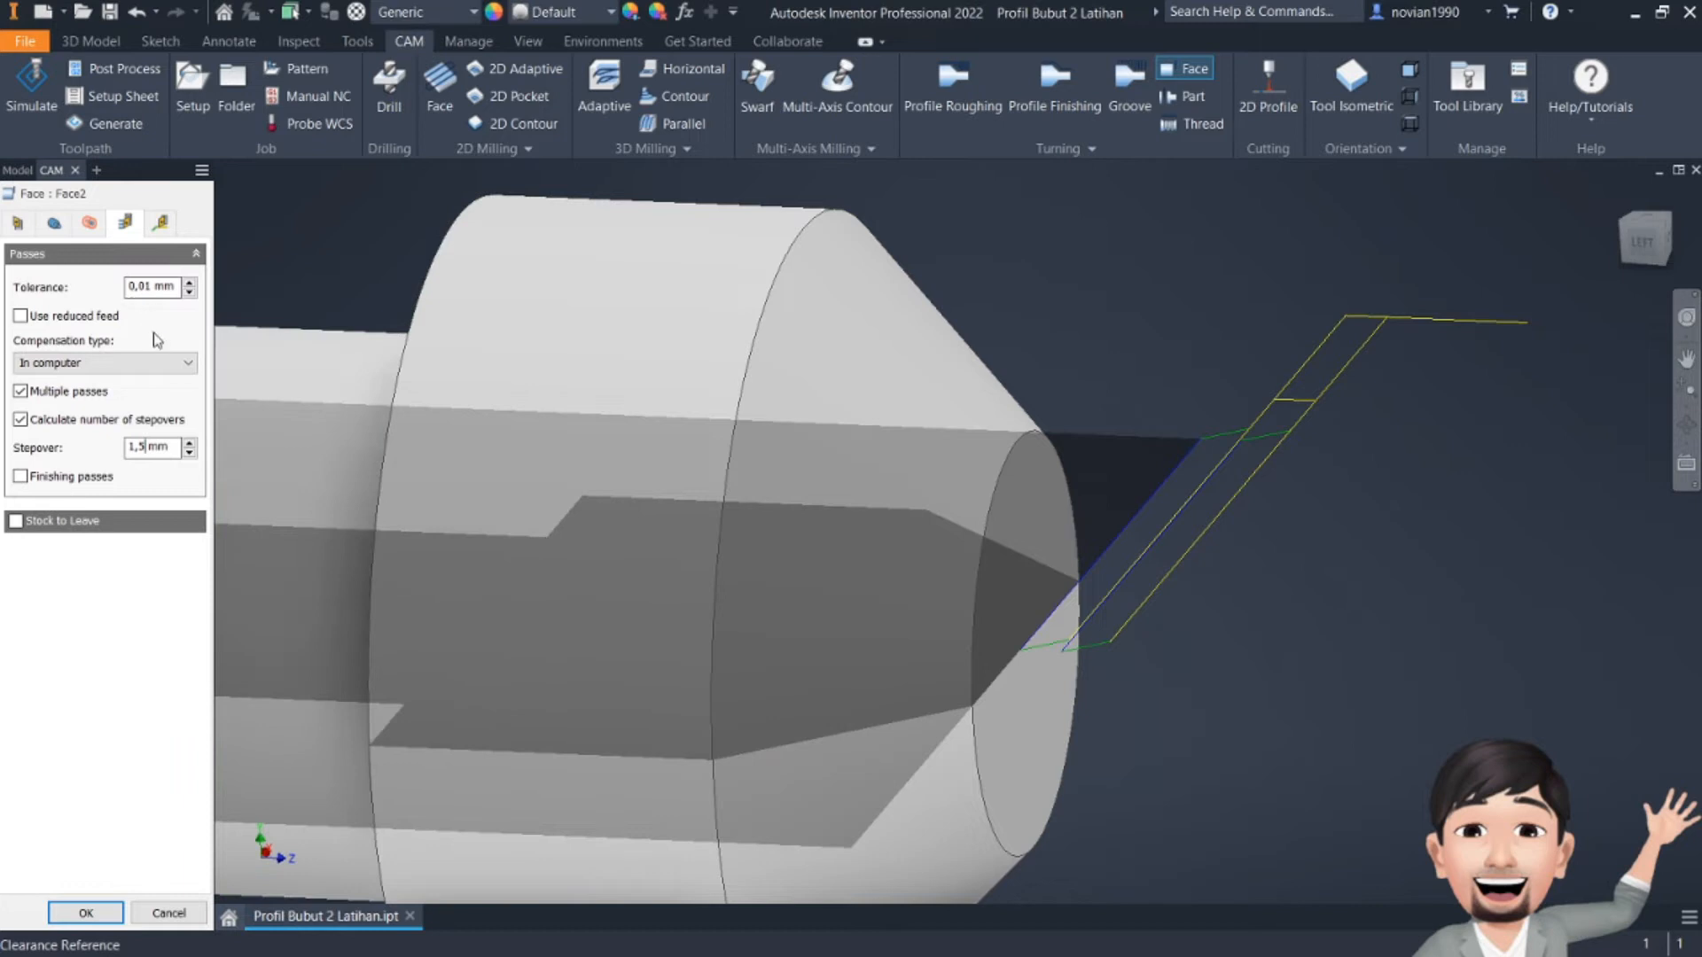
- Check the facing operation's linking and passes settings, and accept the operation to generate its toolpath
{"action": "left_click", "coordinate": [160, 229]}
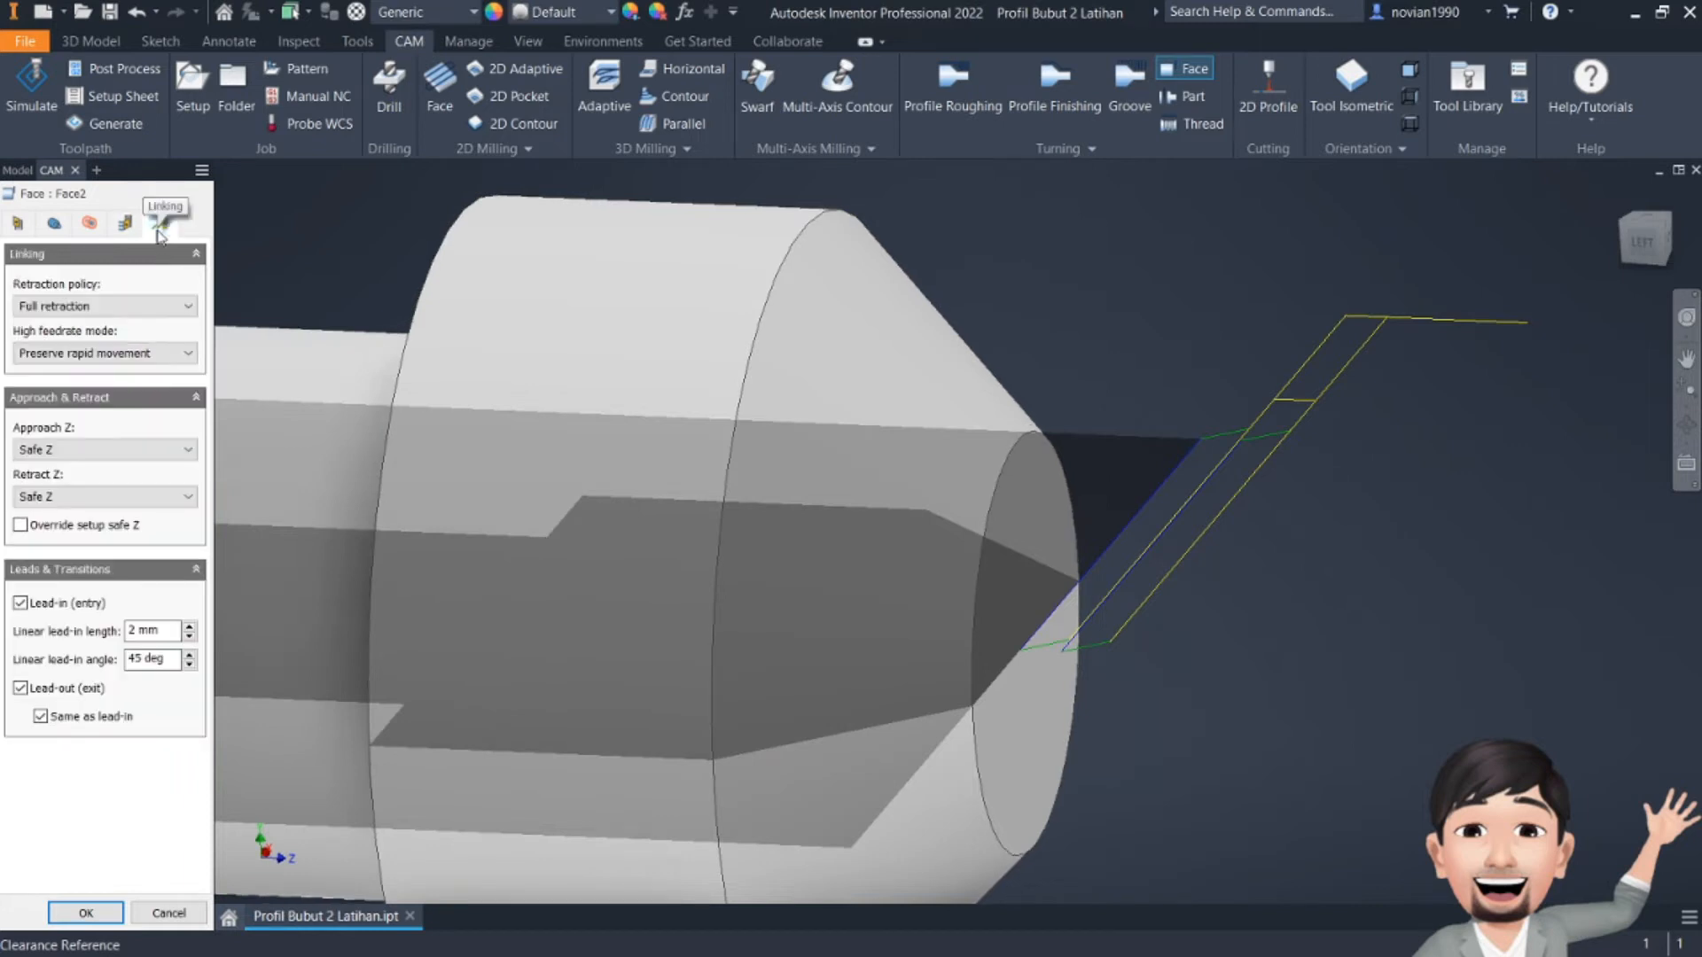
{"action": "mouse_move", "coordinate": [123, 311]}
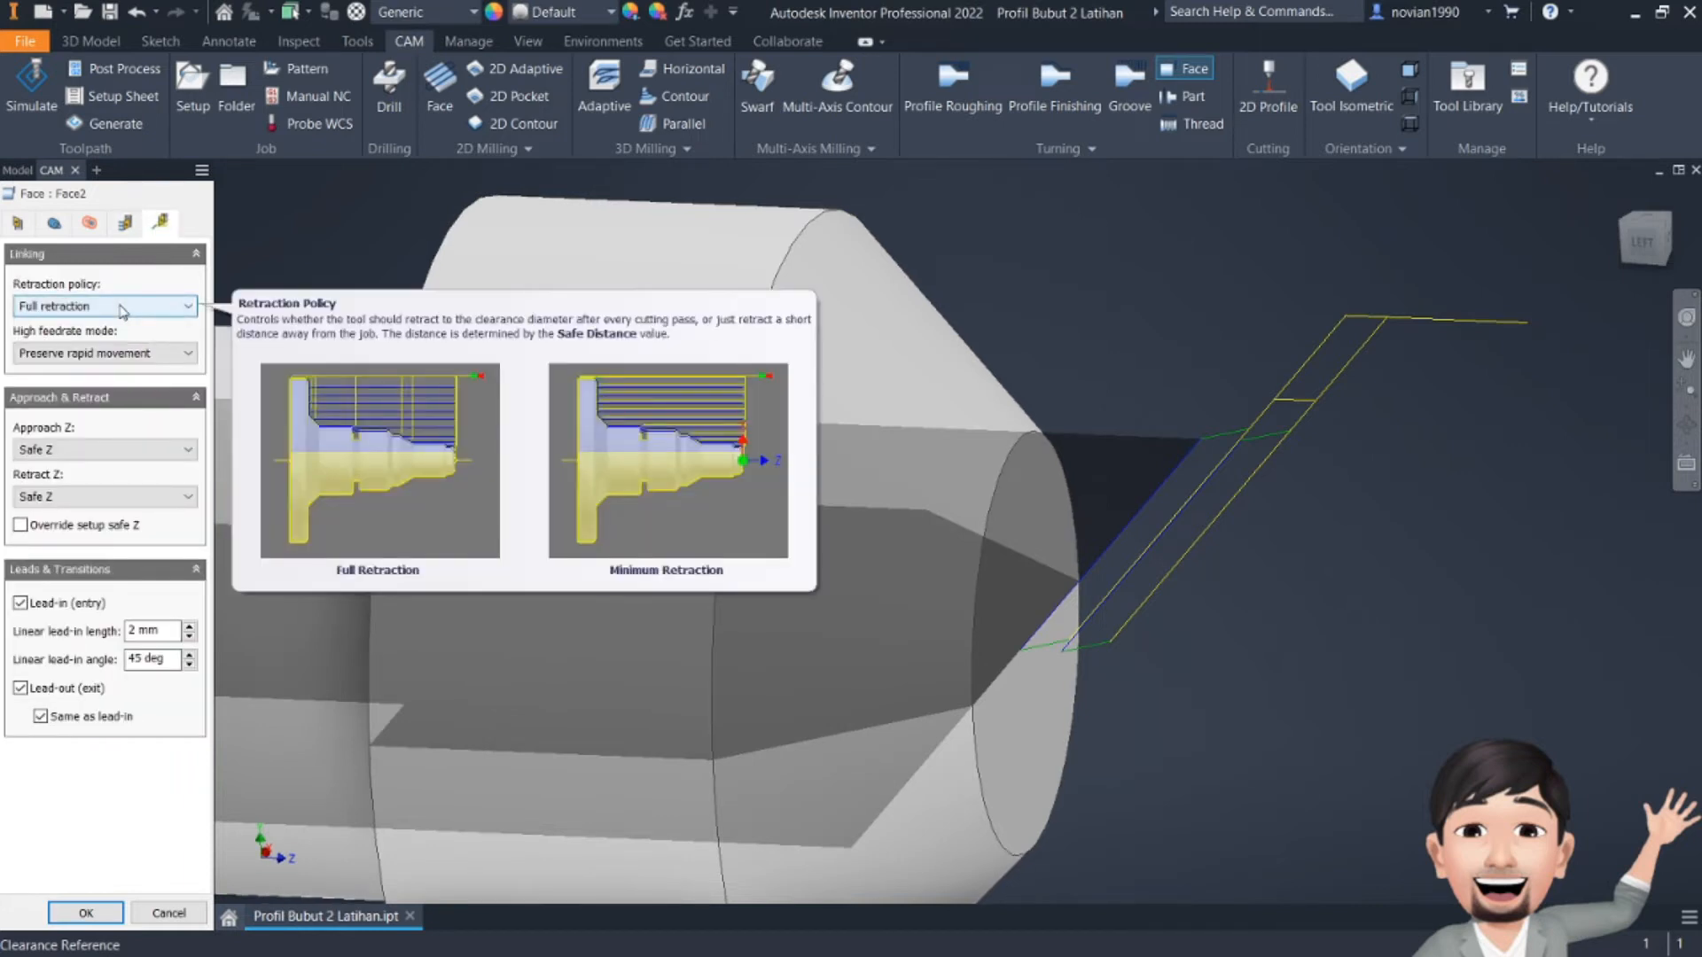
{"action": "mouse_move", "coordinate": [135, 362]}
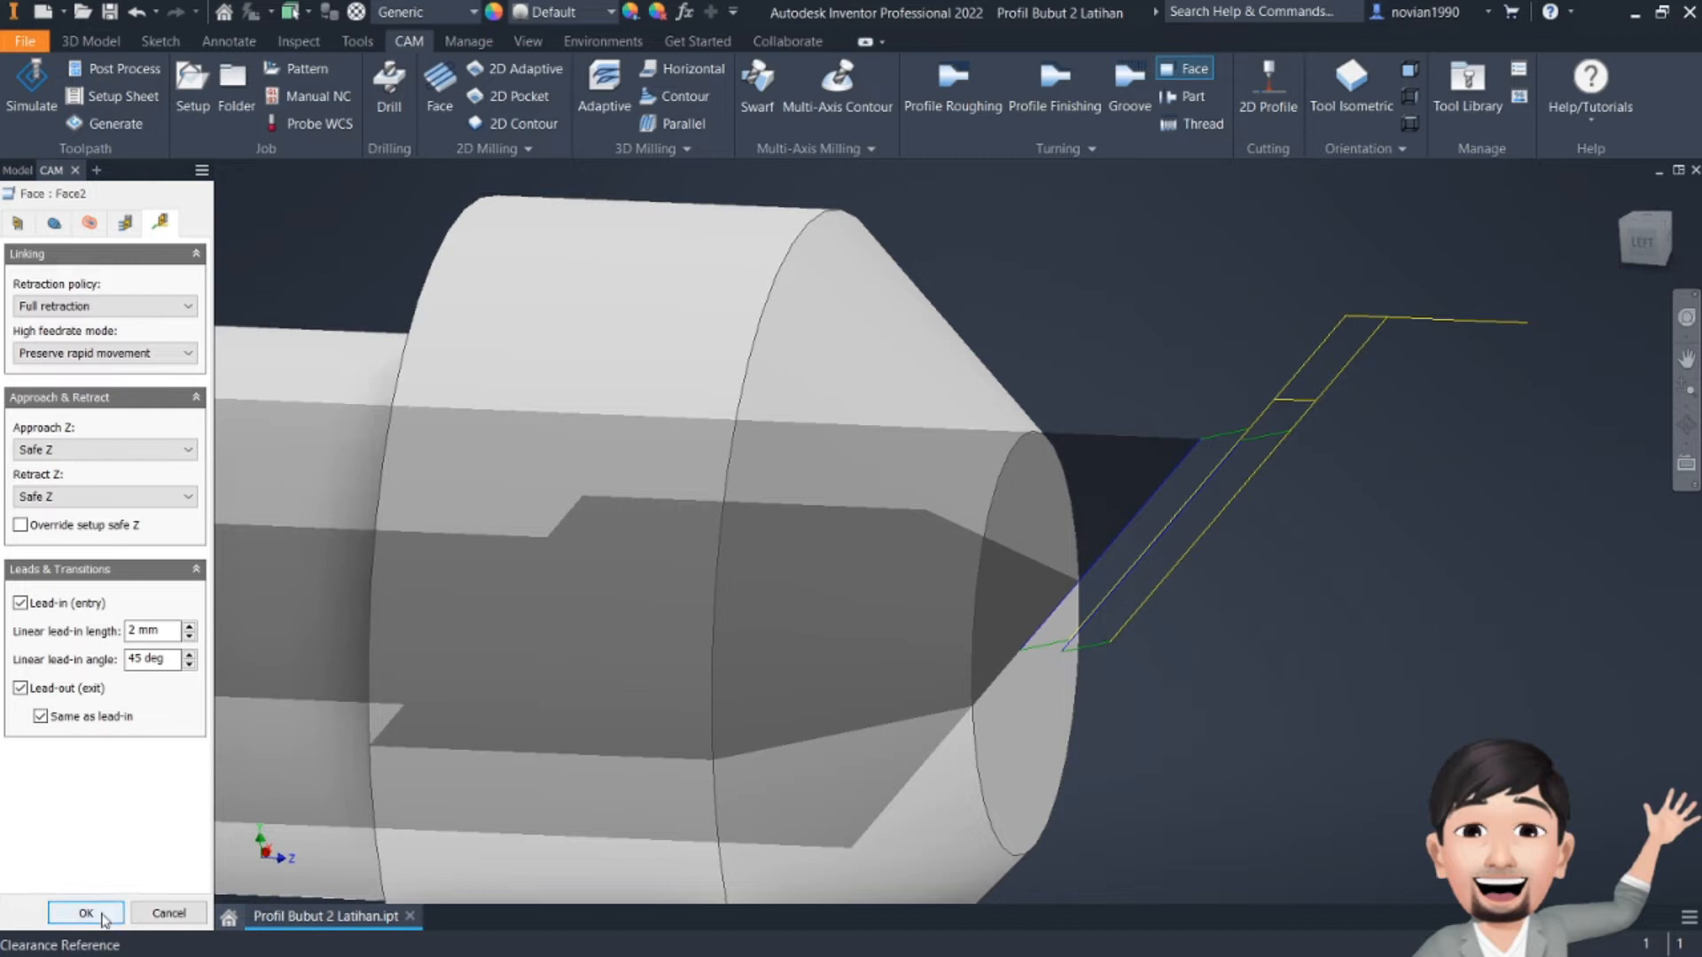
{"action": "left_click", "coordinate": [125, 223]}
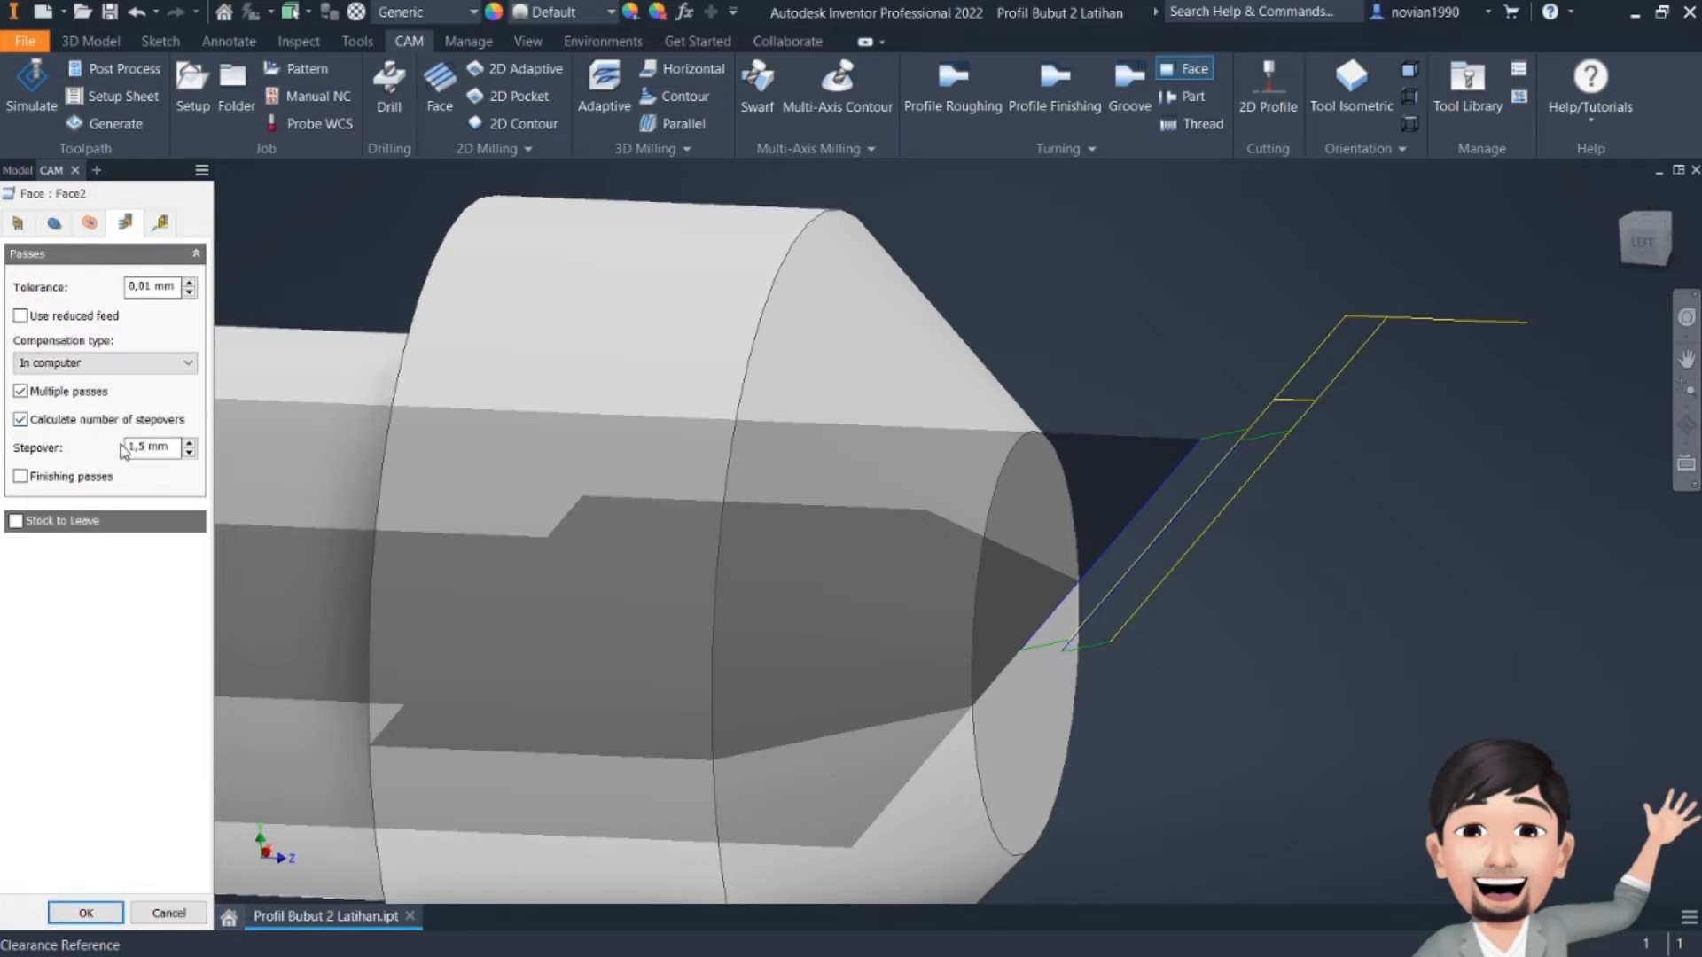
{"action": "left_click", "coordinate": [93, 914]}
{"action": "scroll", "coordinate": [1474, 555], "scroll_direction": "down", "scroll_amount": 4}
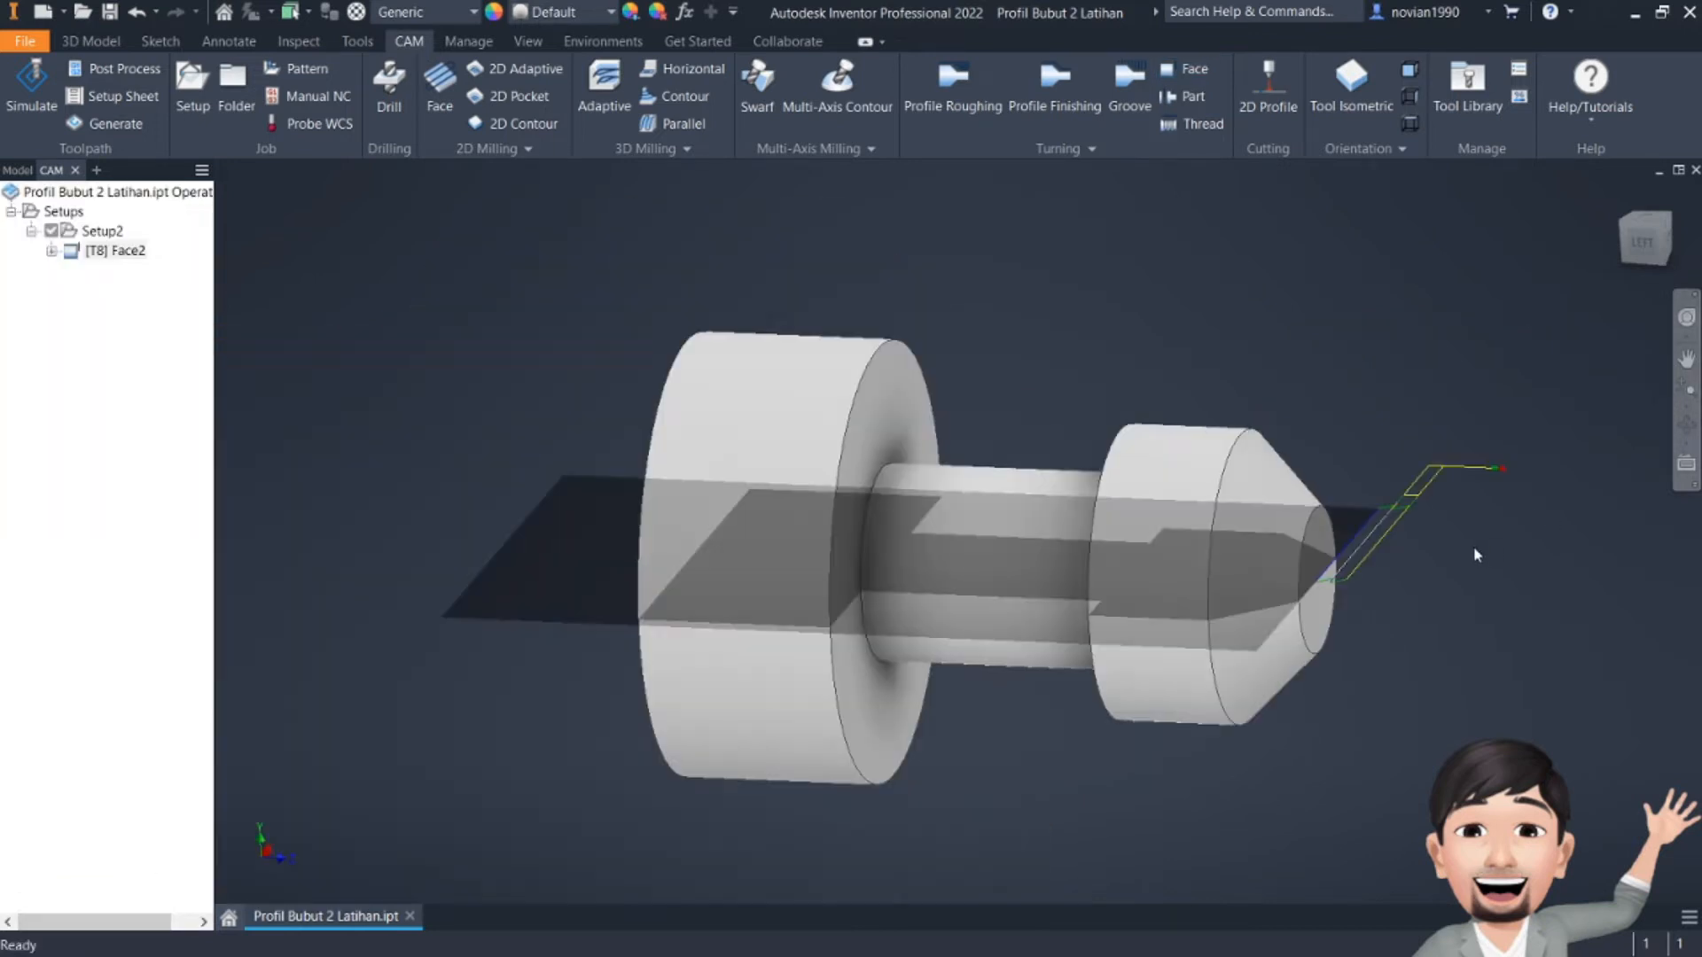
- Simulate the facing toolpath on the stock, inspect the cut front end, and close the simulation
{"action": "left_click", "coordinate": [57, 197]}
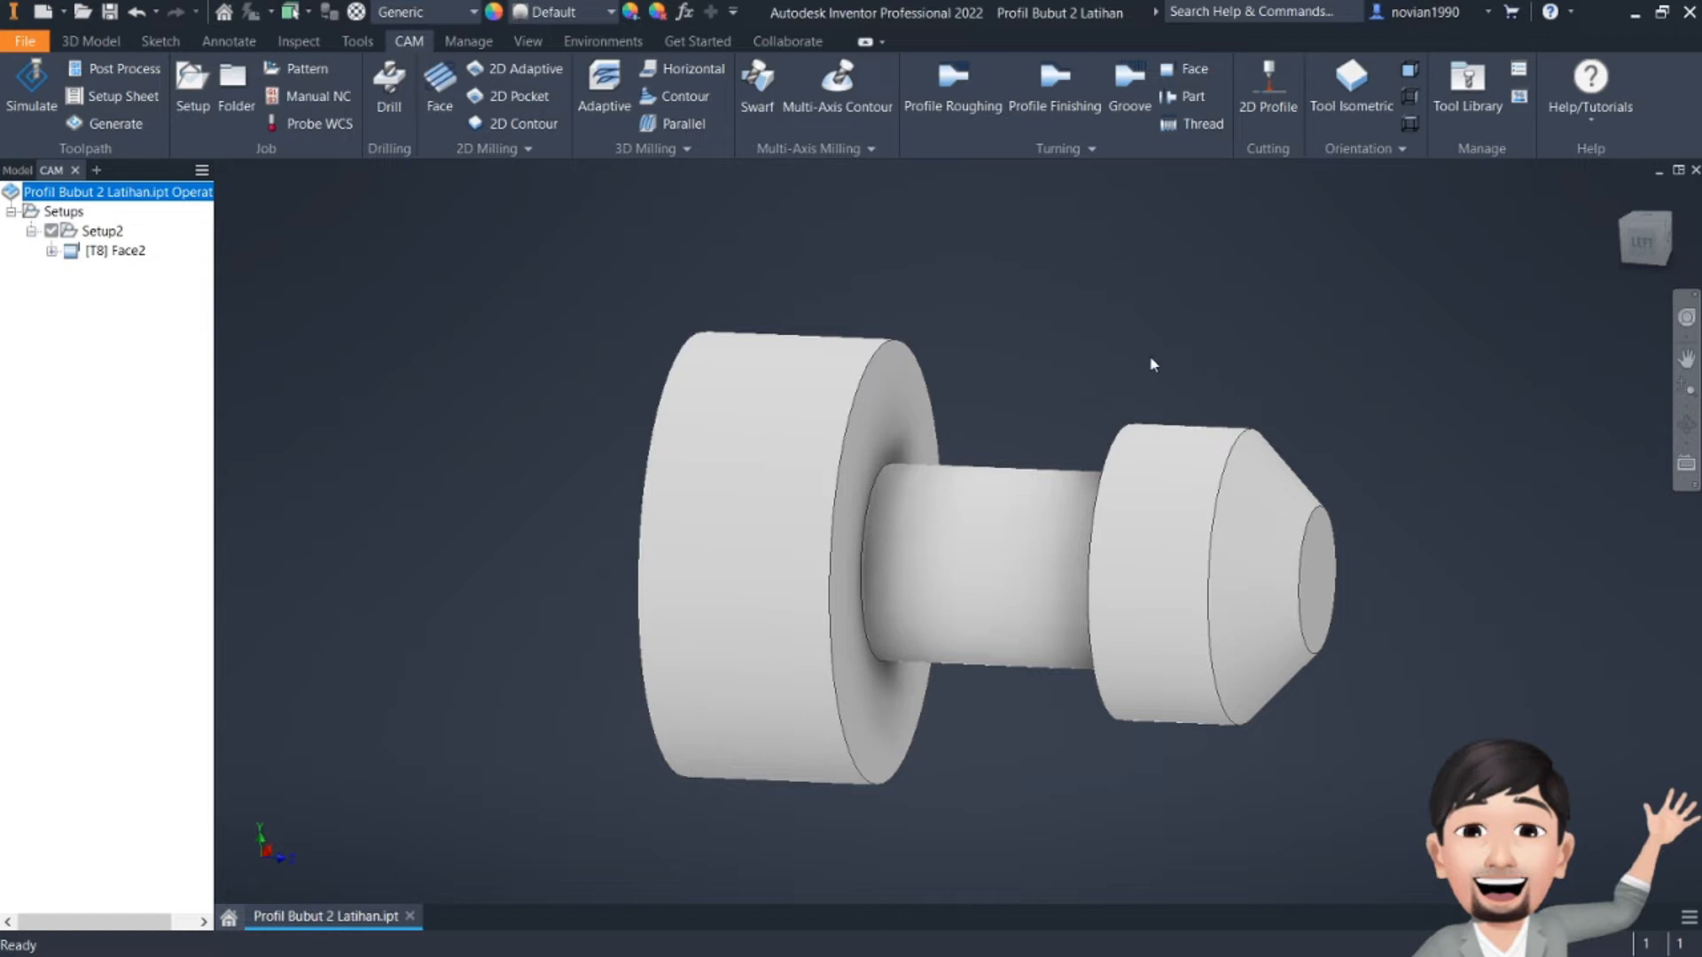
{"action": "left_click_drag", "start_coordinate": [1643, 257], "coordinate": [1661, 236]}
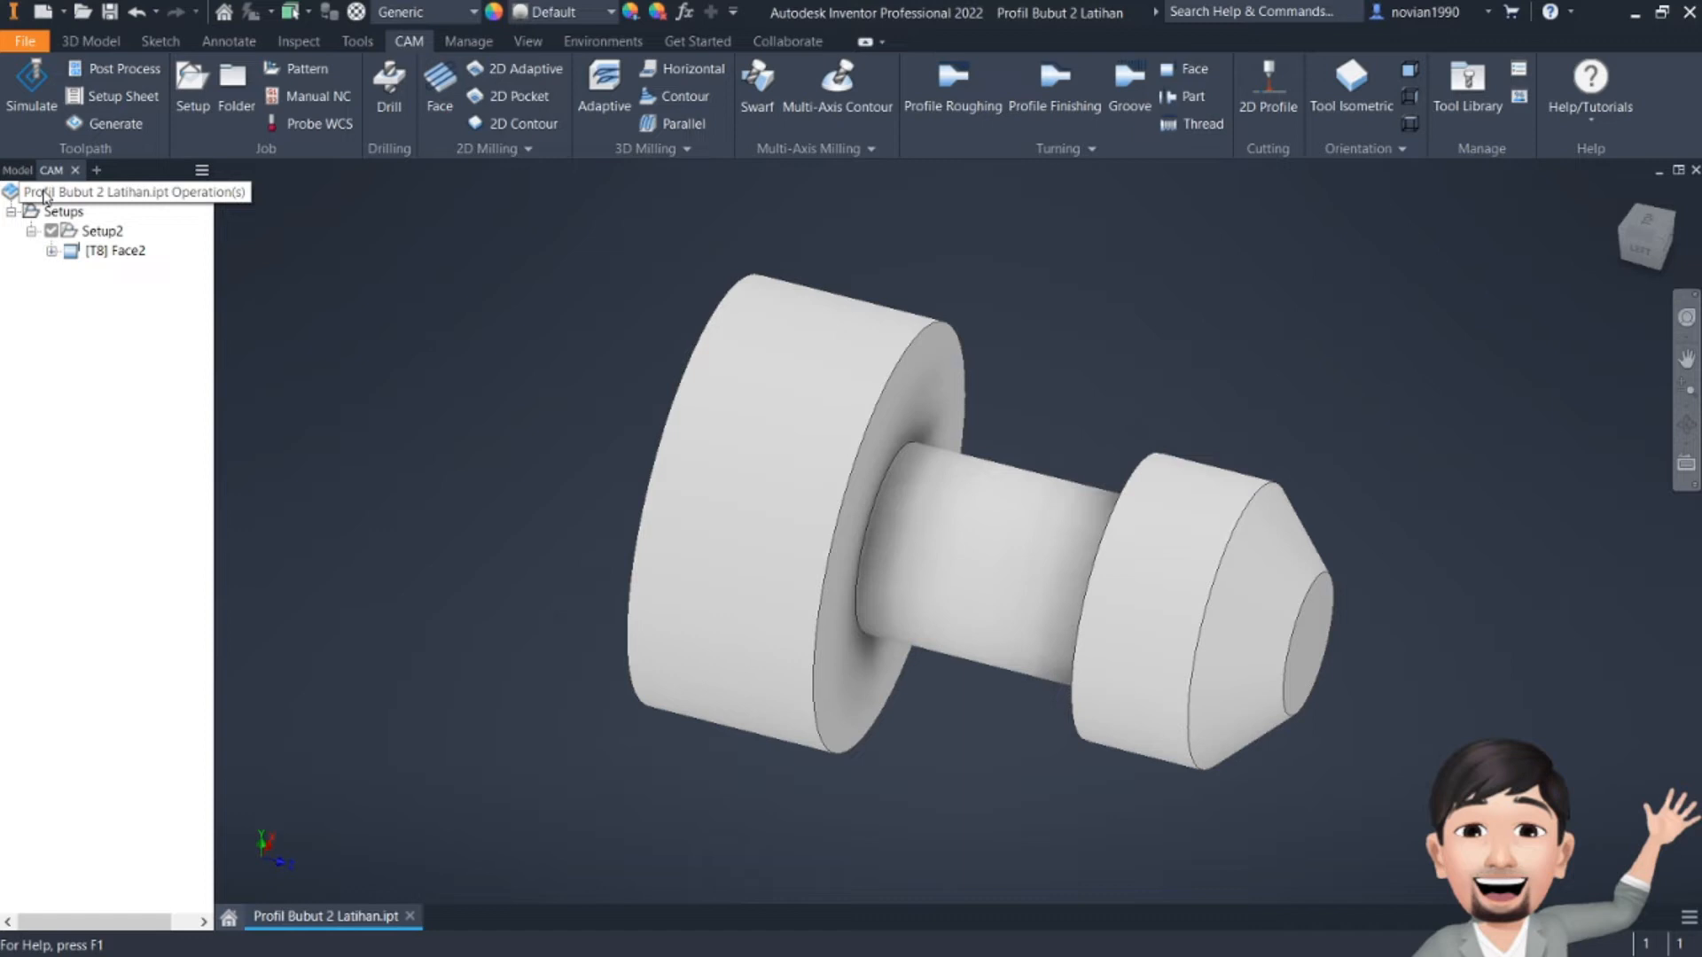
{"action": "left_click", "coordinate": [47, 195]}
{"action": "left_click", "coordinate": [32, 88]}
{"action": "middle_click_drag", "start_coordinate": [1188, 519], "coordinate": [970, 505]}
{"action": "left_click", "coordinate": [954, 828]}
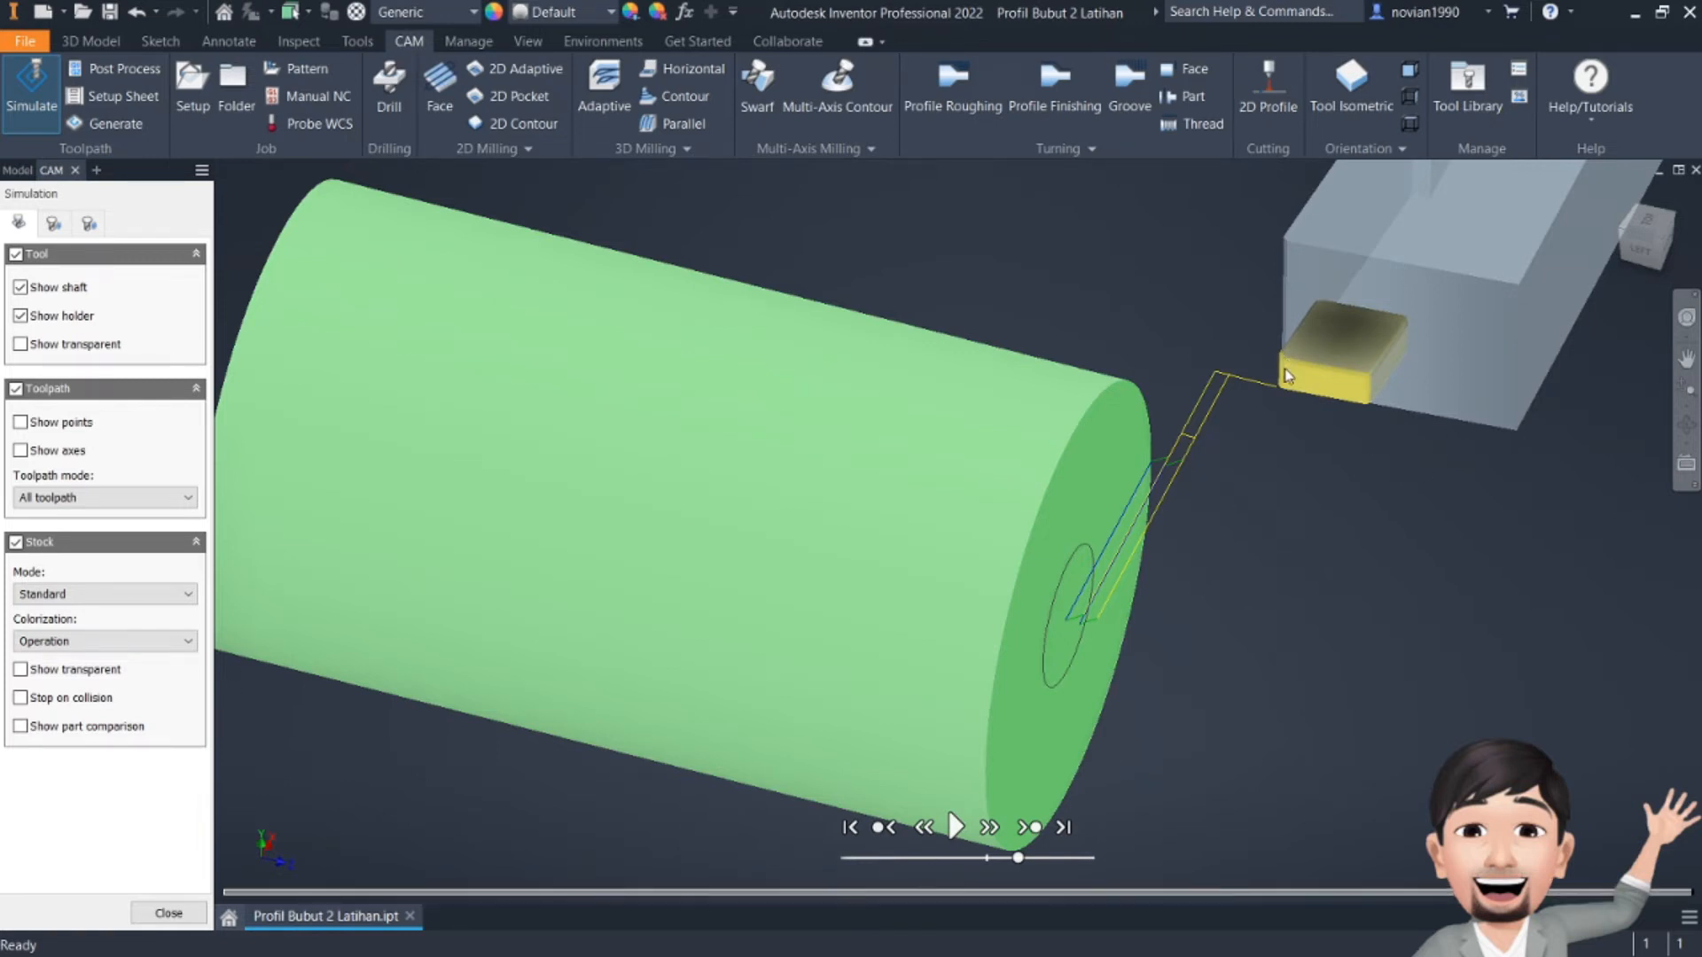
{"action": "scroll", "coordinate": [1288, 375], "scroll_direction": "down", "scroll_amount": 5}
{"action": "scroll", "coordinate": [1270, 346], "scroll_direction": "up", "scroll_amount": 10}
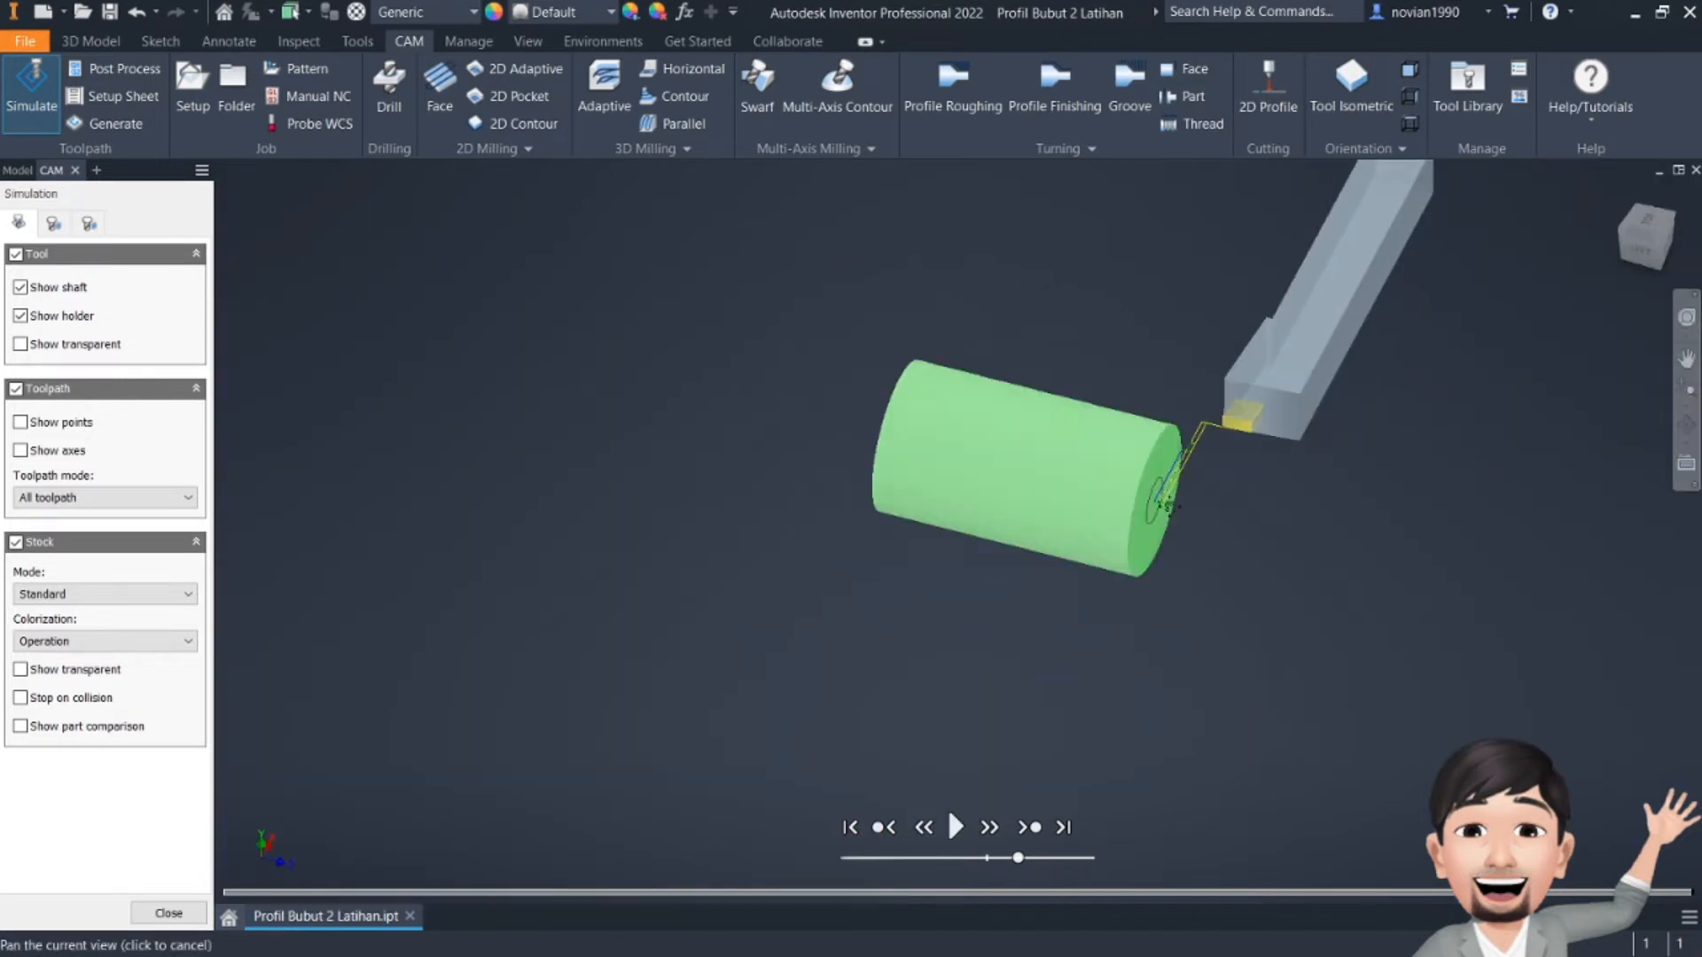
{"action": "scroll", "coordinate": [1049, 699], "scroll_direction": "down", "scroll_amount": 3}
{"action": "middle_click_drag", "start_coordinate": [1168, 506], "coordinate": [1047, 679]}
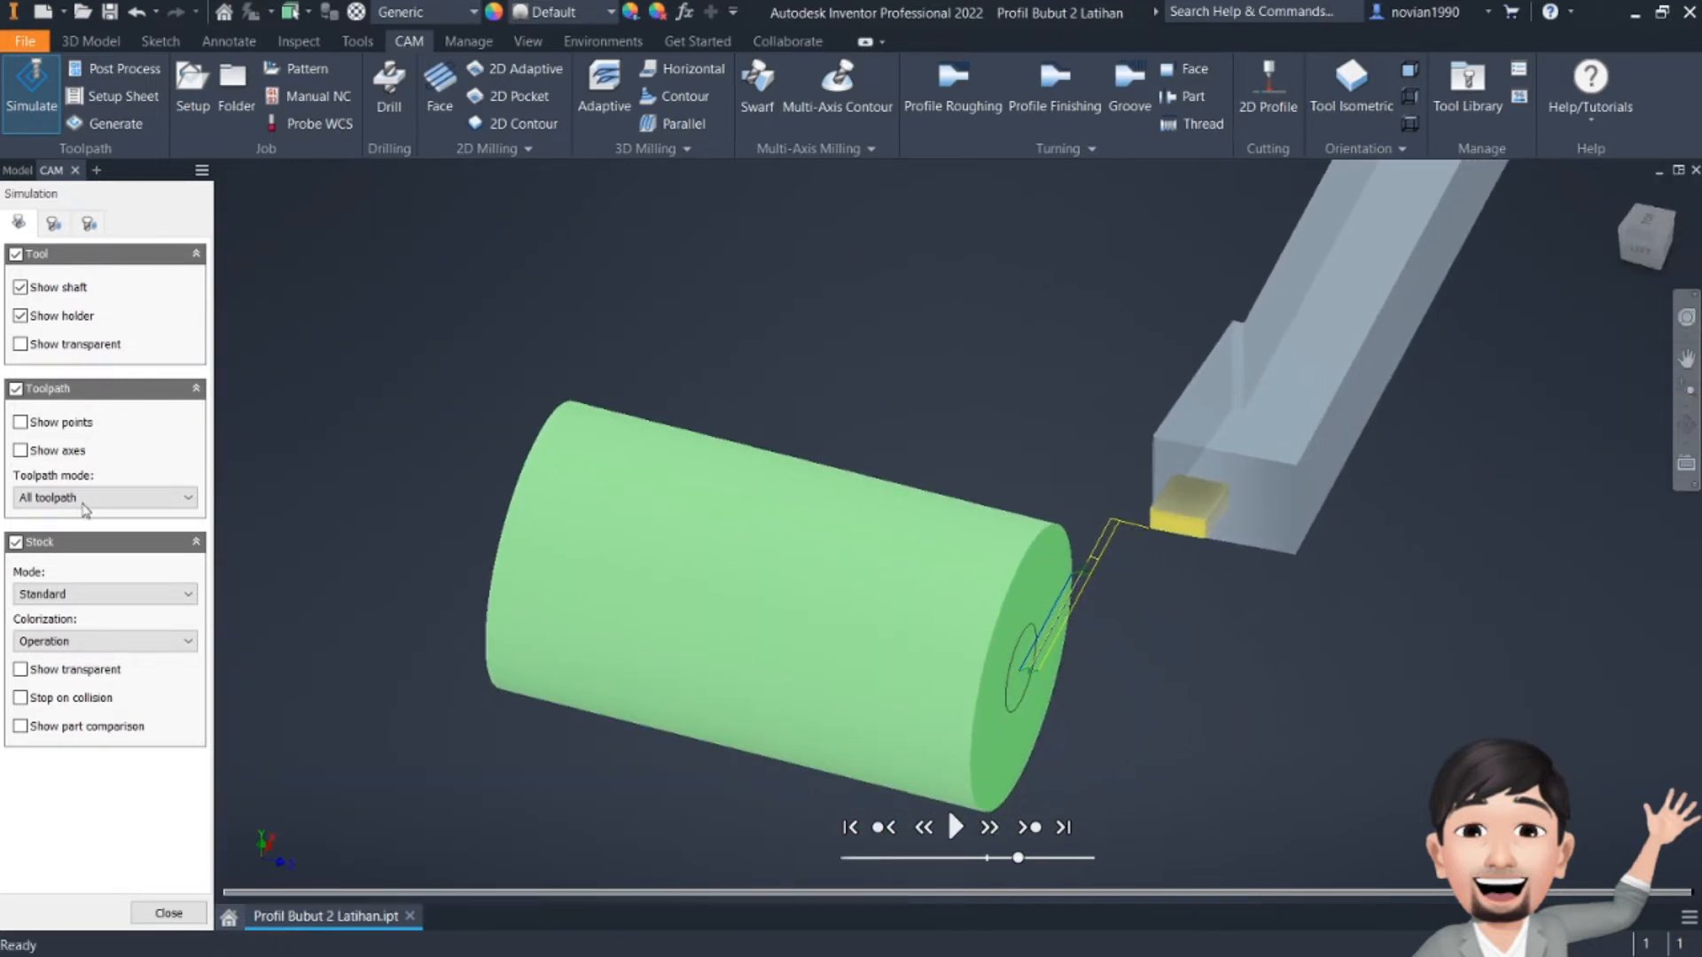
{"action": "left_click", "coordinate": [169, 913]}
- Edit the facing operation's tool #8 CNMT Right Hand and set its insert corner radius to X0 = 0,04mm
{"action": "double_click", "coordinate": [112, 250]}
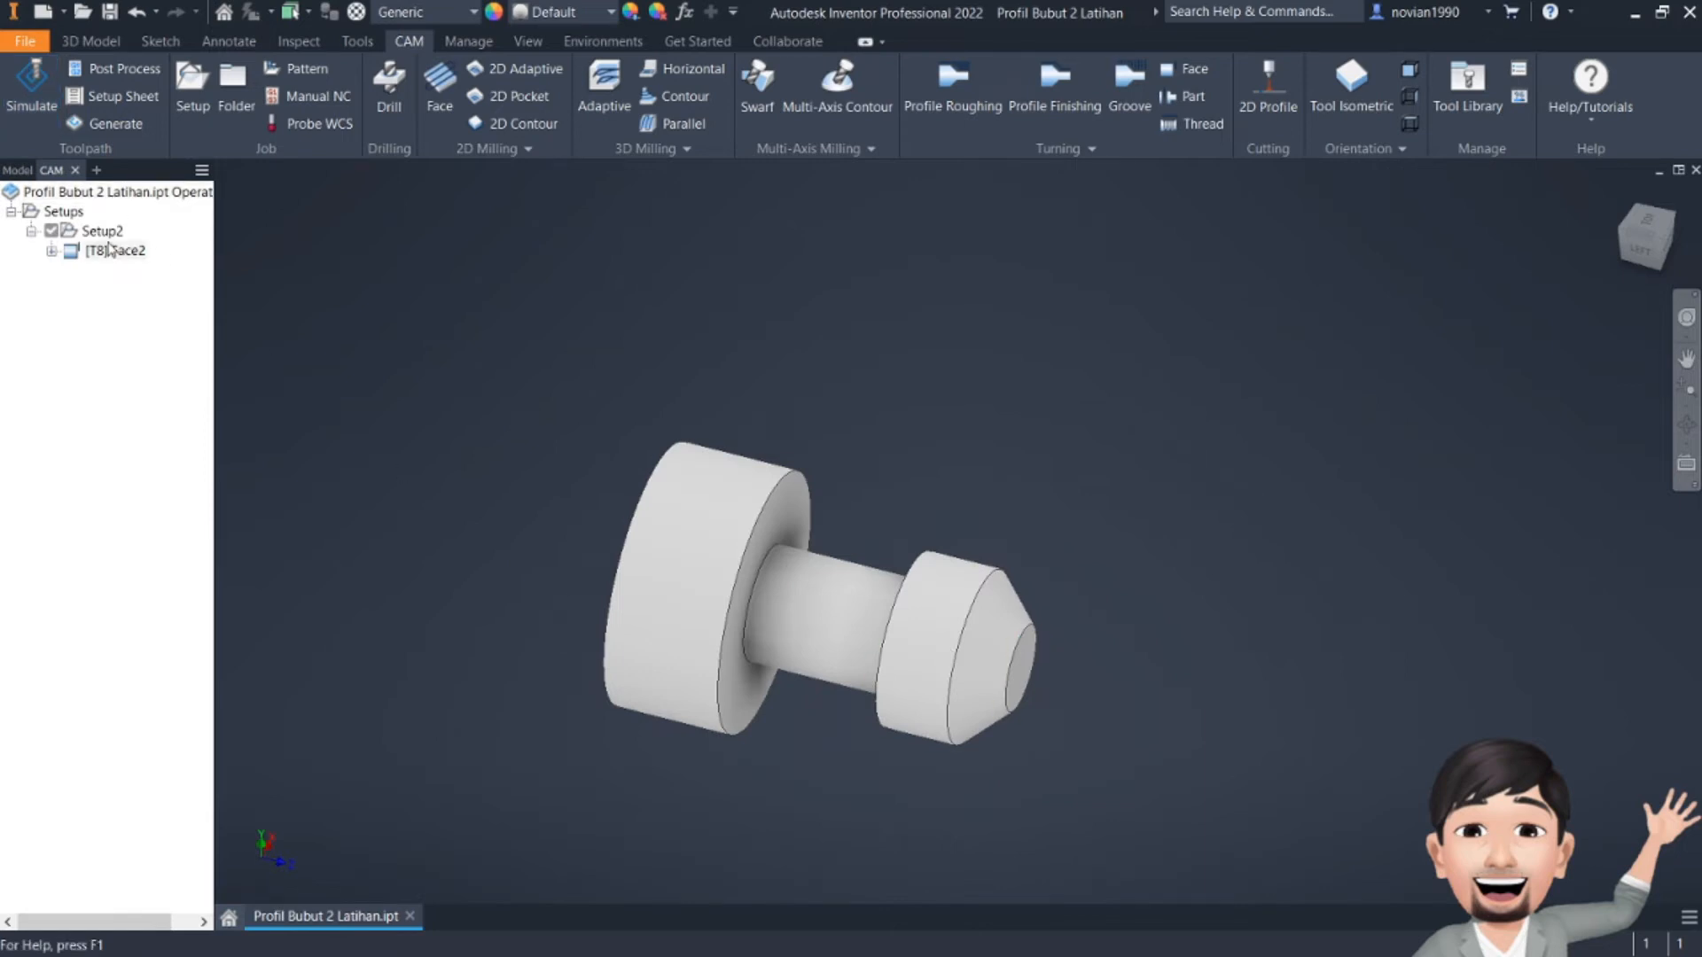
{"action": "left_click", "coordinate": [81, 298]}
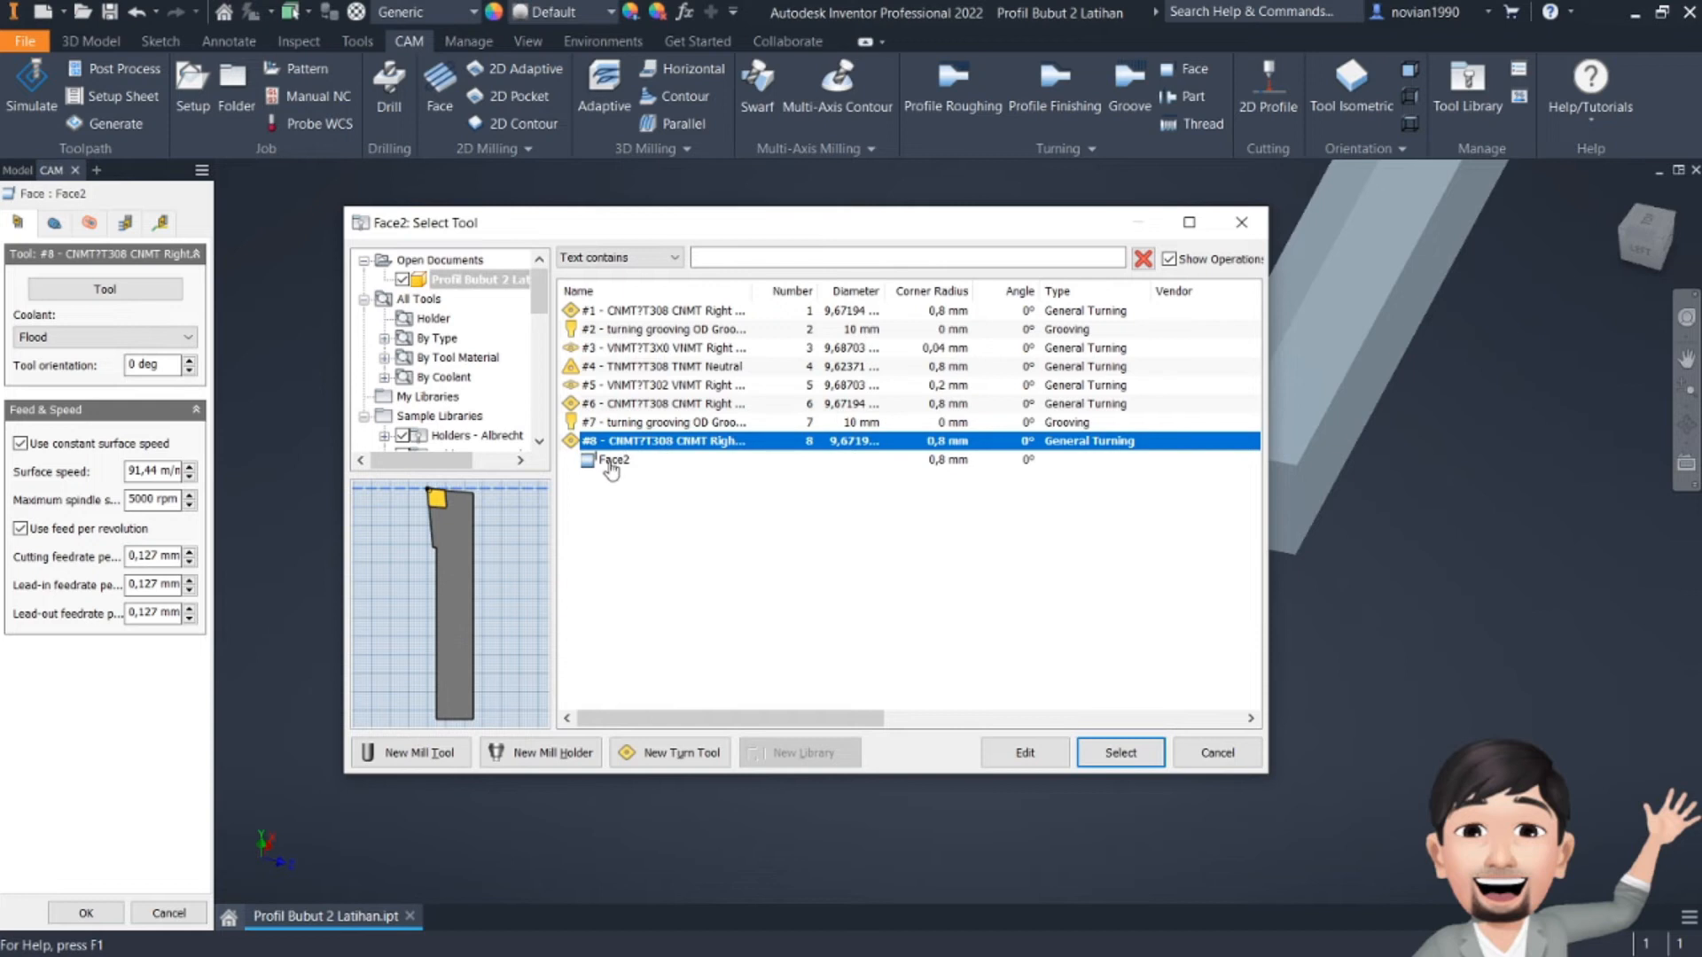
{"action": "left_click", "coordinate": [1007, 750]}
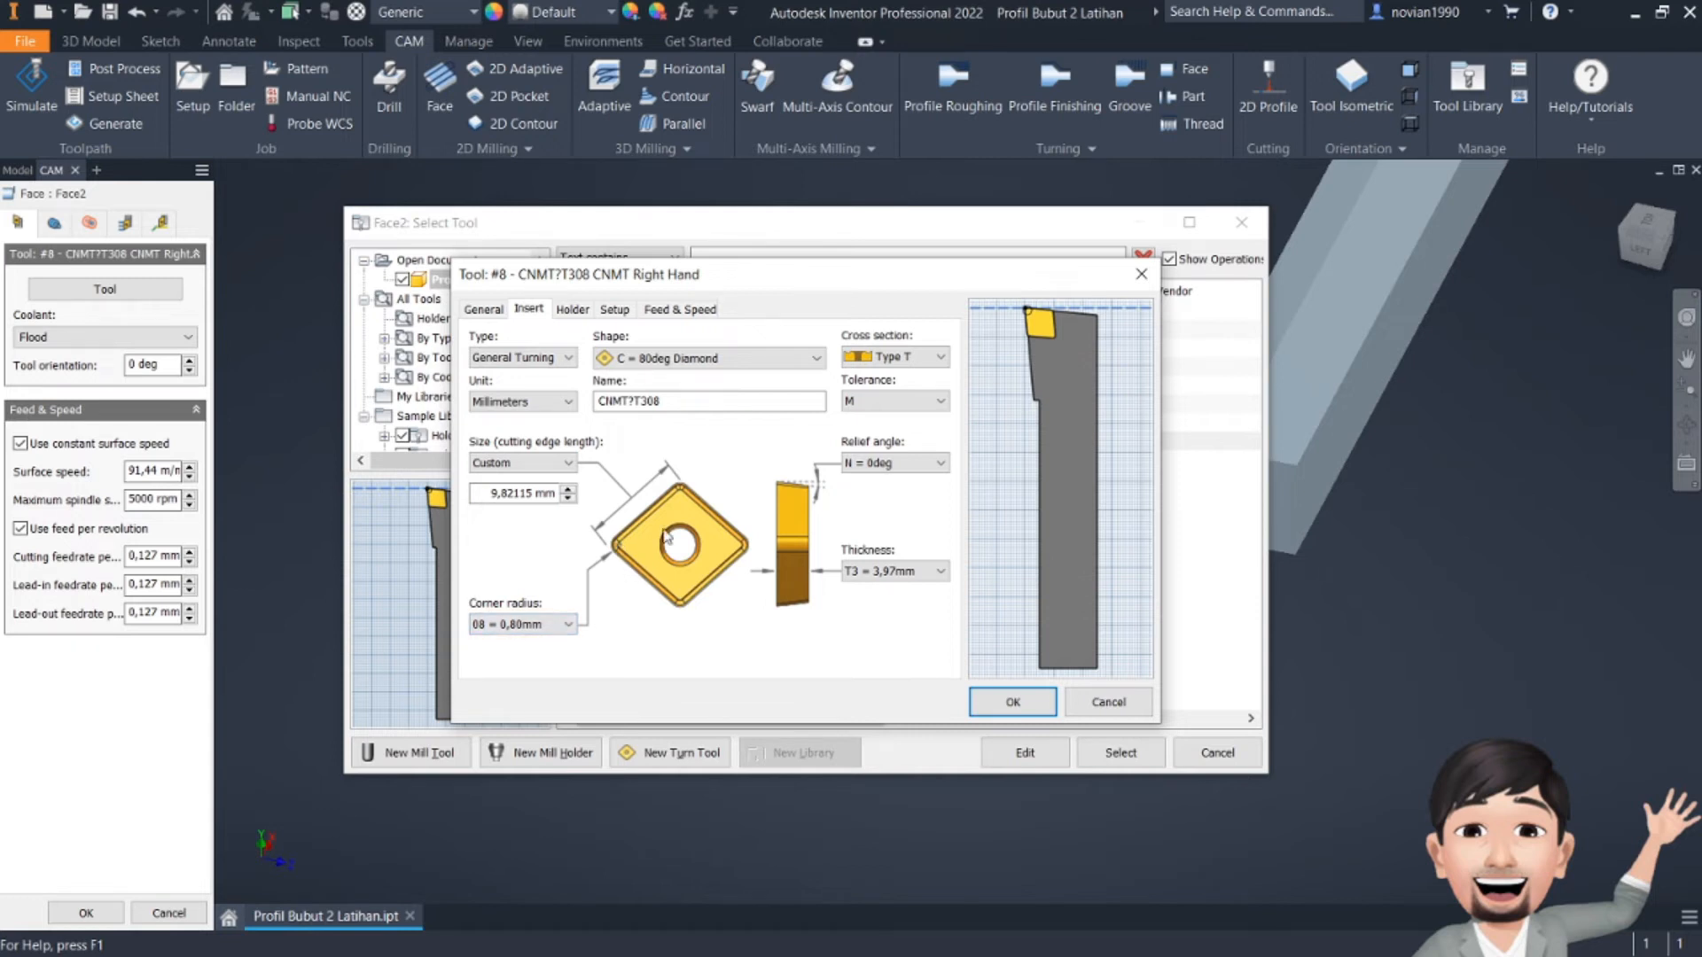
{"action": "scroll", "coordinate": [998, 423], "scroll_direction": "up", "scroll_amount": 4}
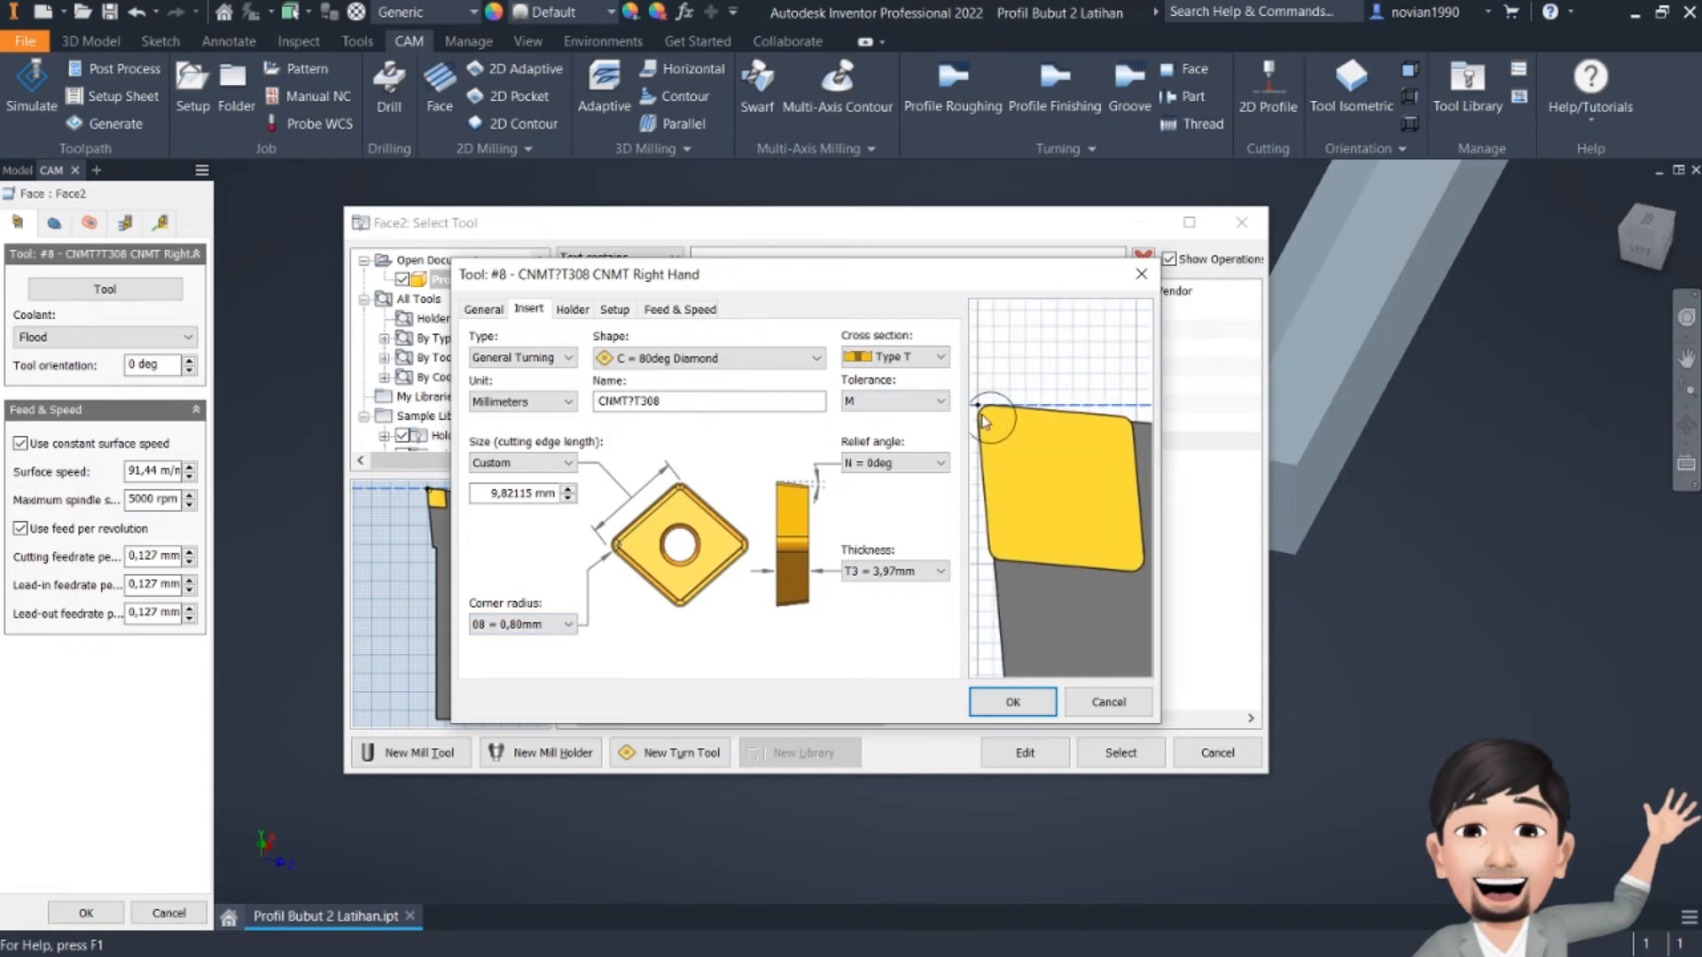
{"action": "left_click", "coordinate": [521, 624]}
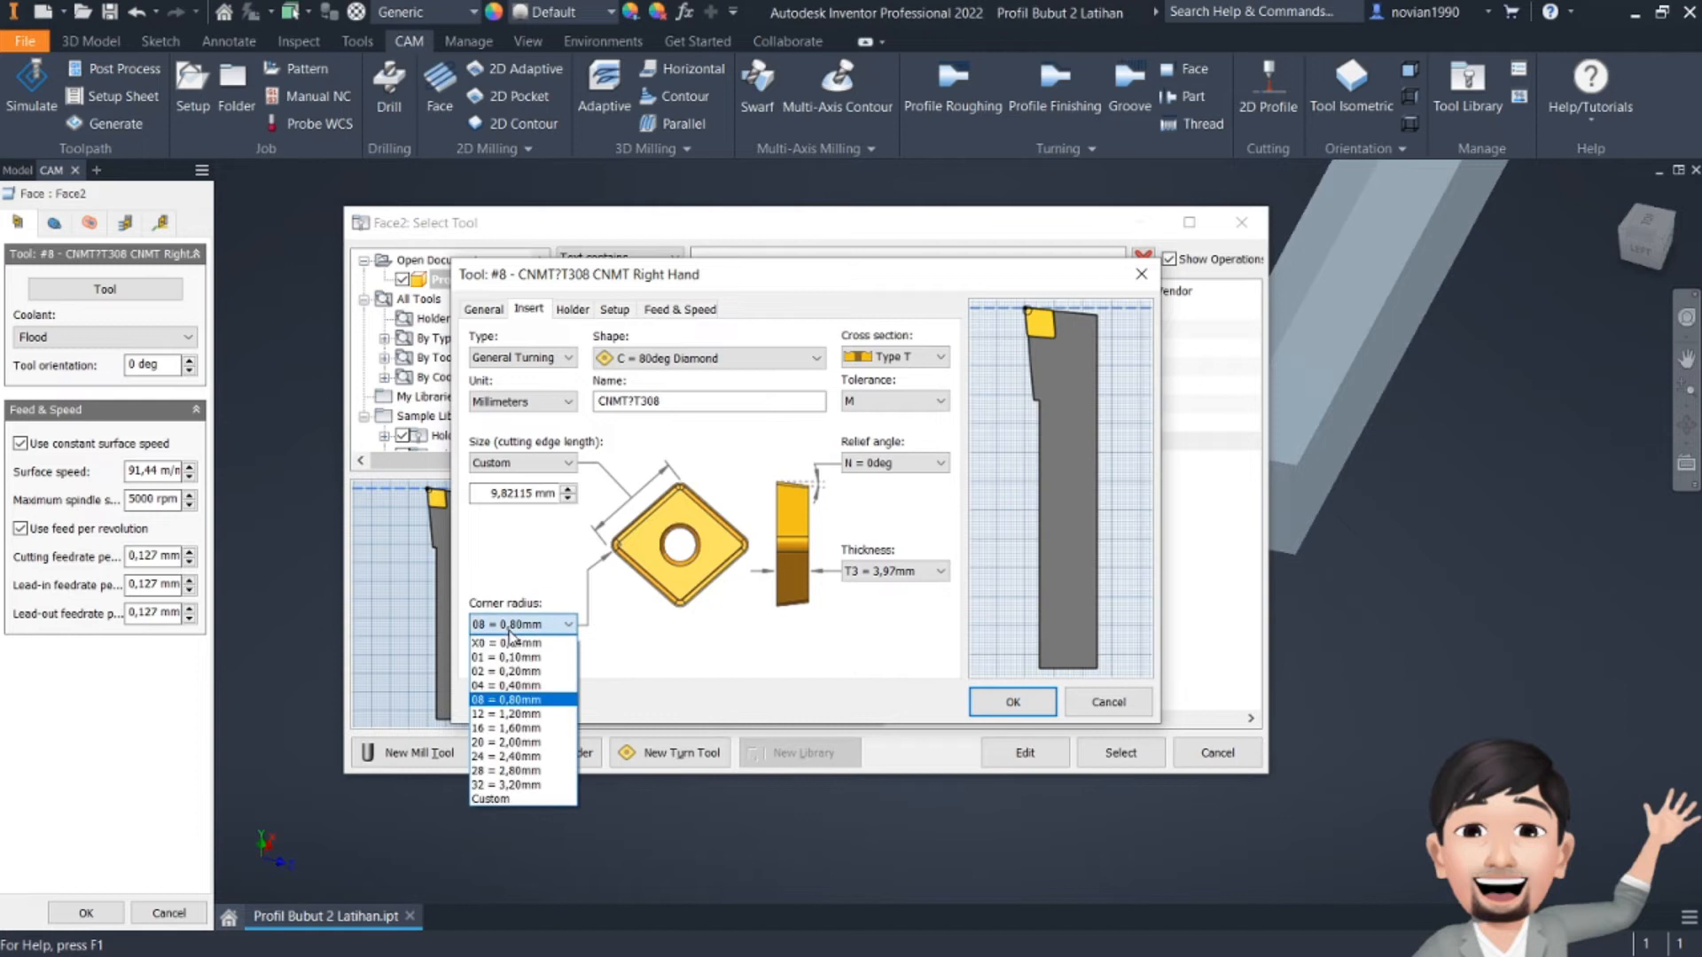
{"action": "left_click", "coordinate": [515, 645]}
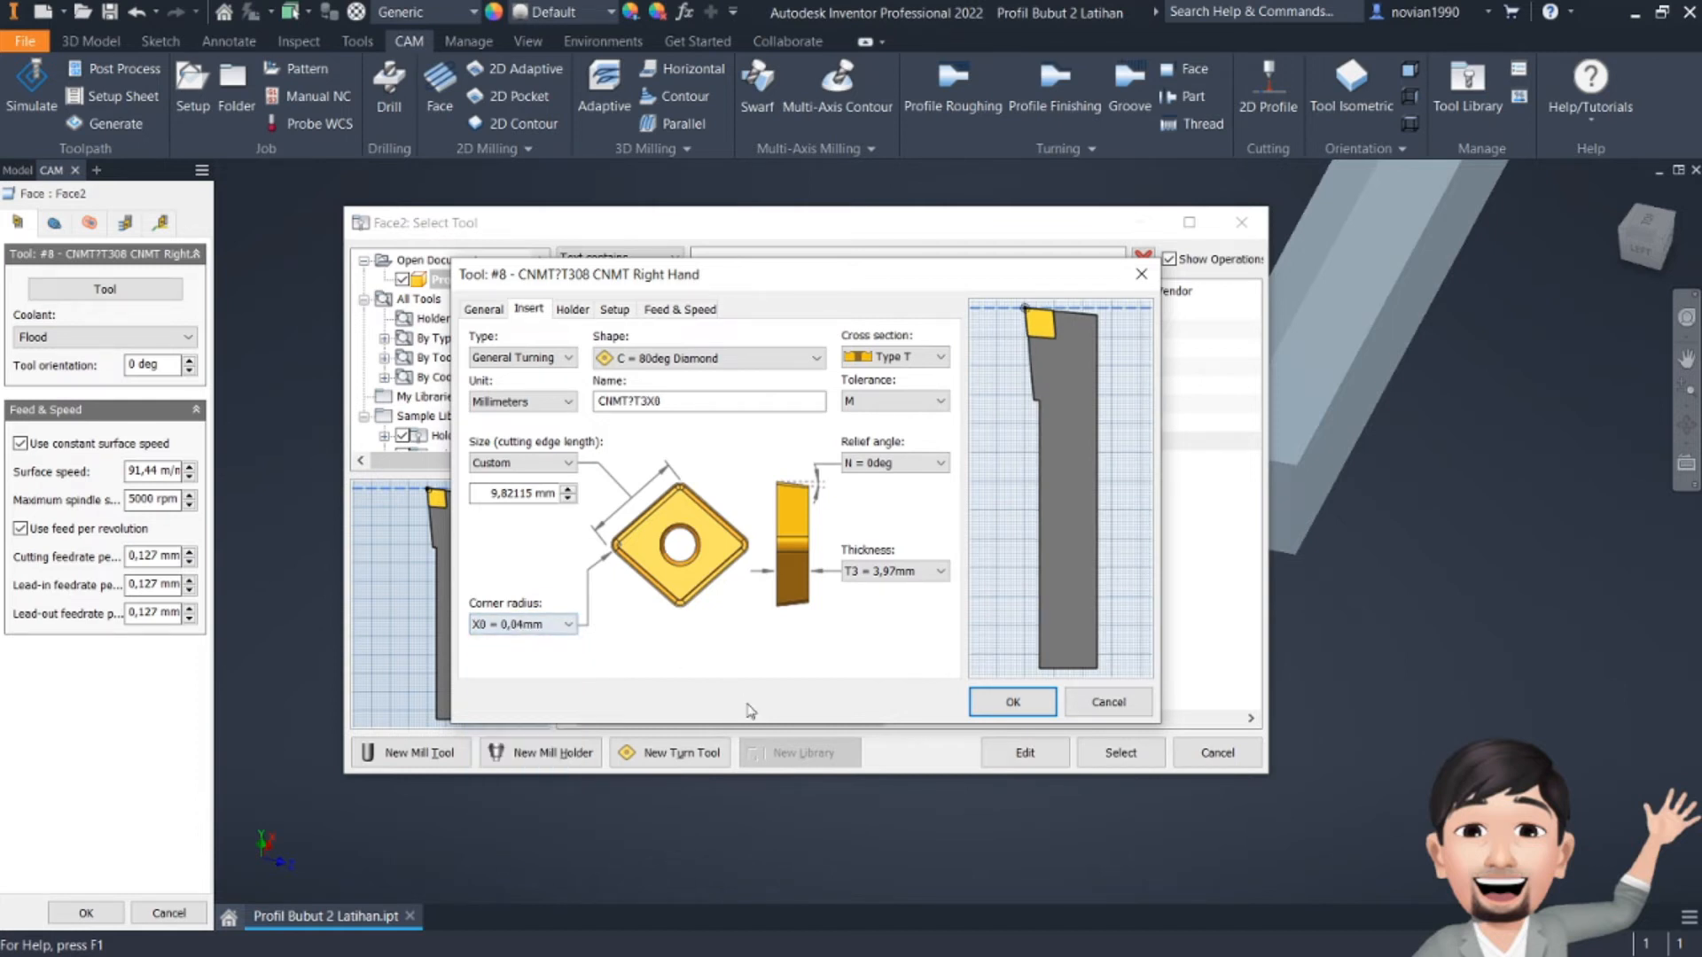
{"action": "left_click", "coordinate": [1024, 701]}
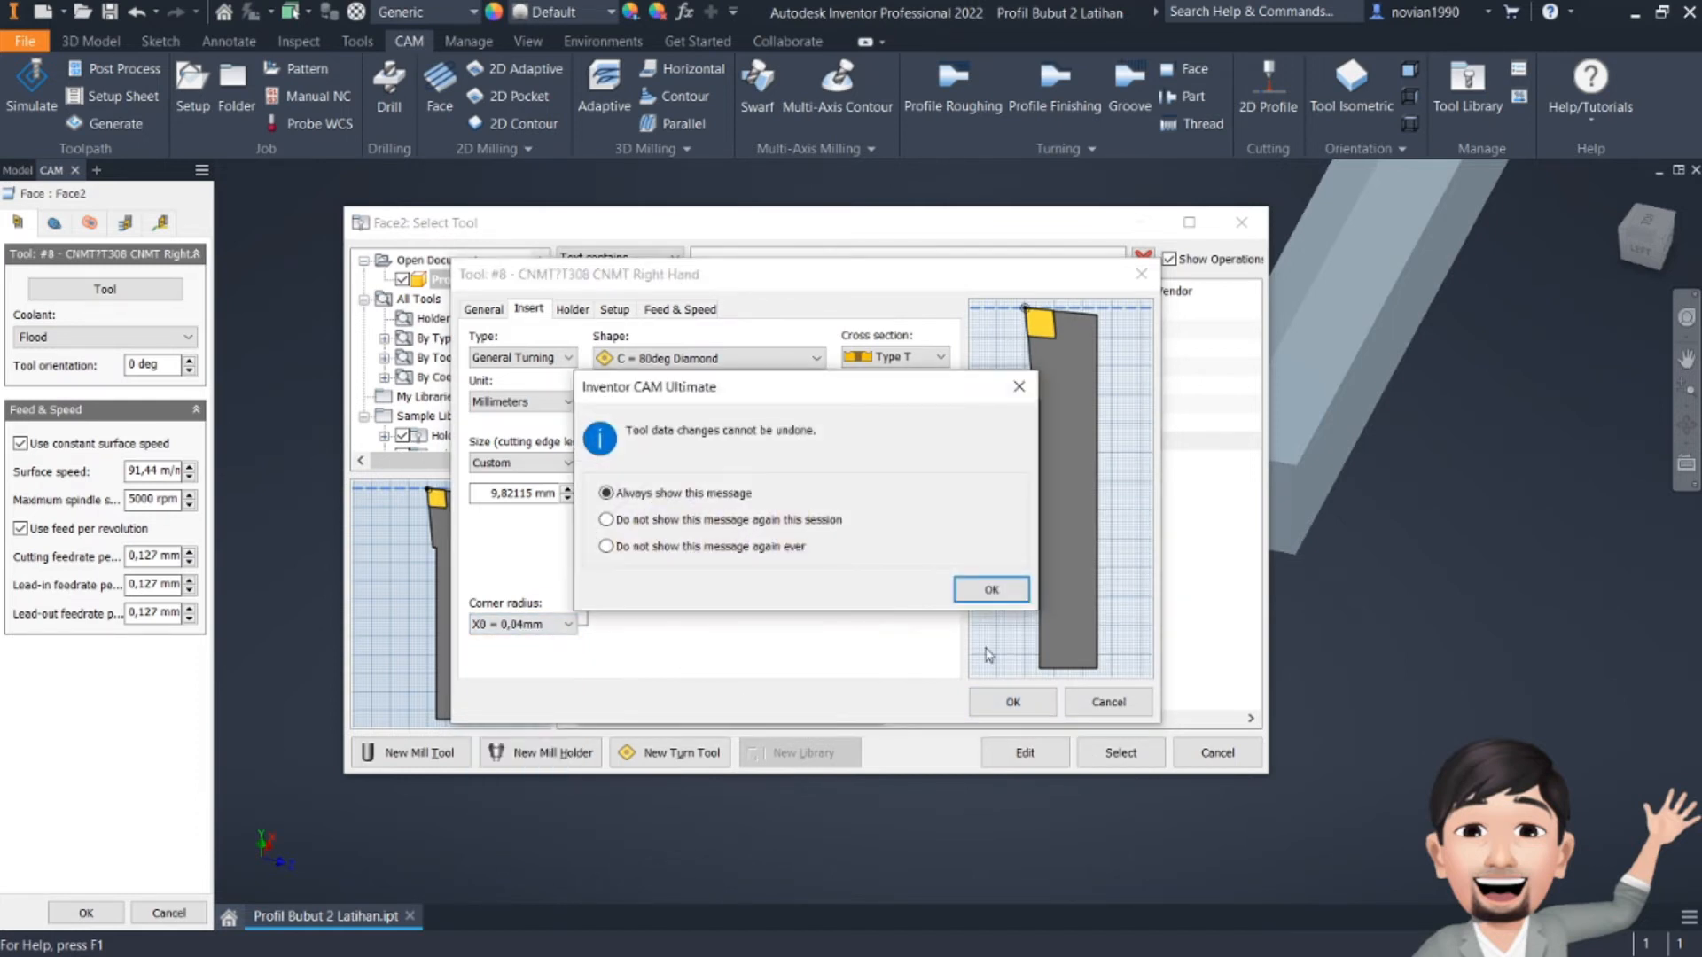
{"action": "left_click", "coordinate": [992, 589]}
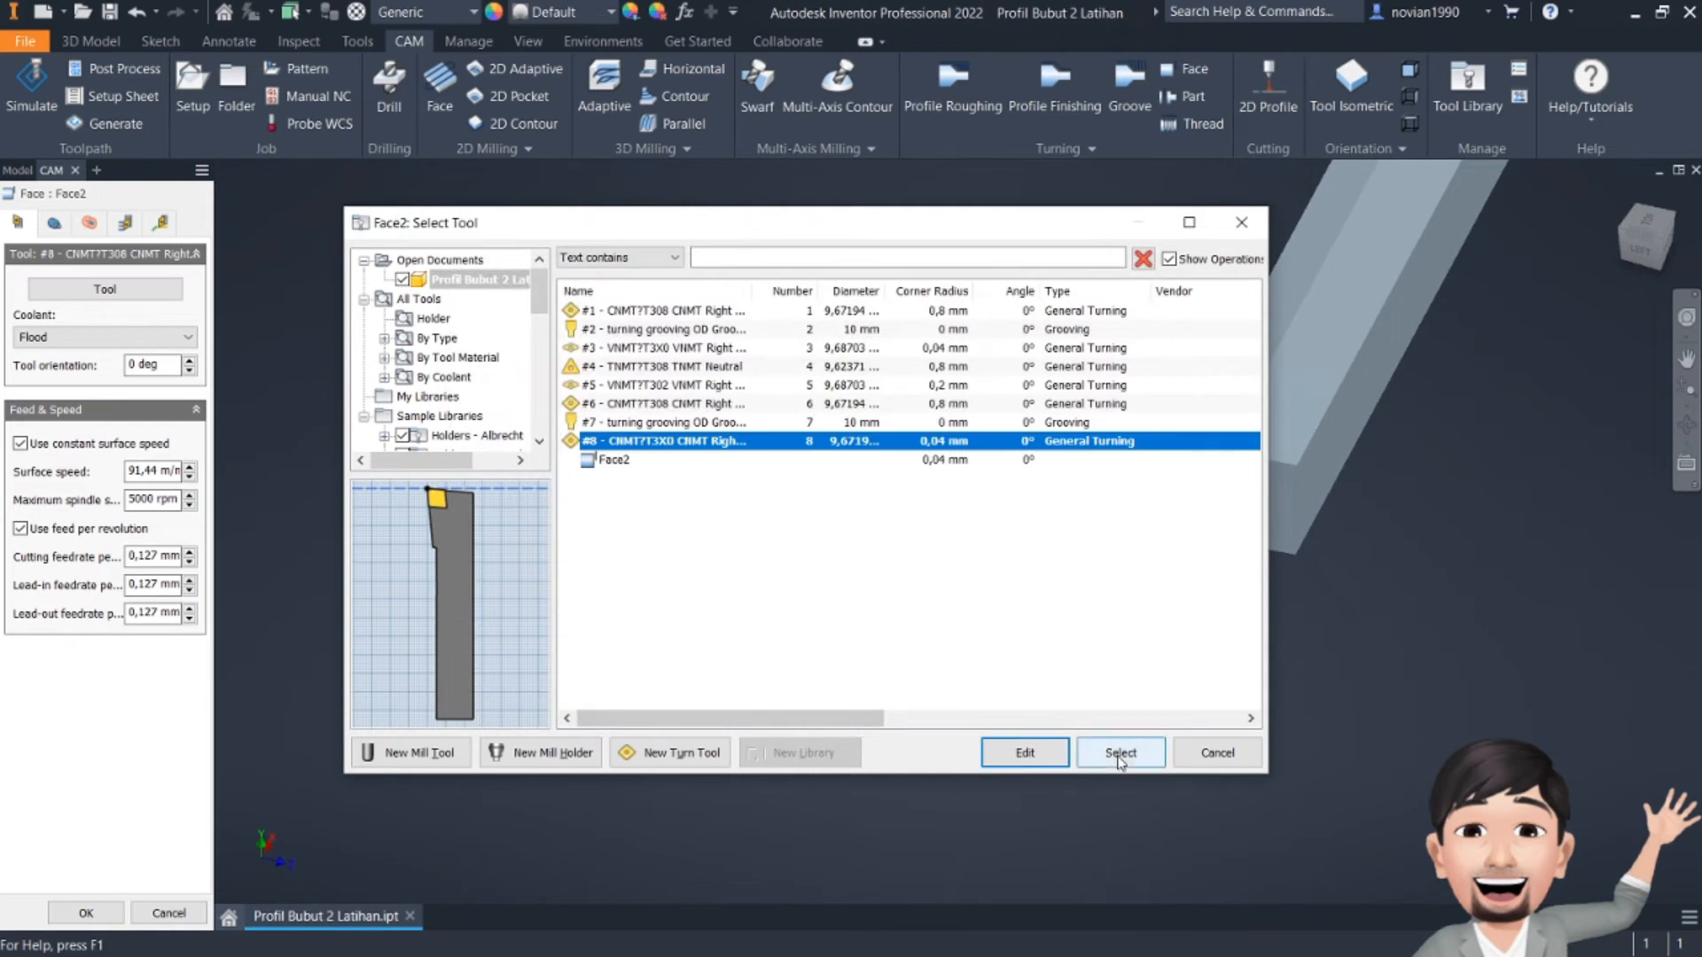
- Assign the edited tool #8 to the facing operation, inspect its insert tip, and accept the operation
{"action": "left_click", "coordinate": [1120, 753]}
{"action": "scroll", "coordinate": [1161, 519], "scroll_direction": "up", "scroll_amount": 5}
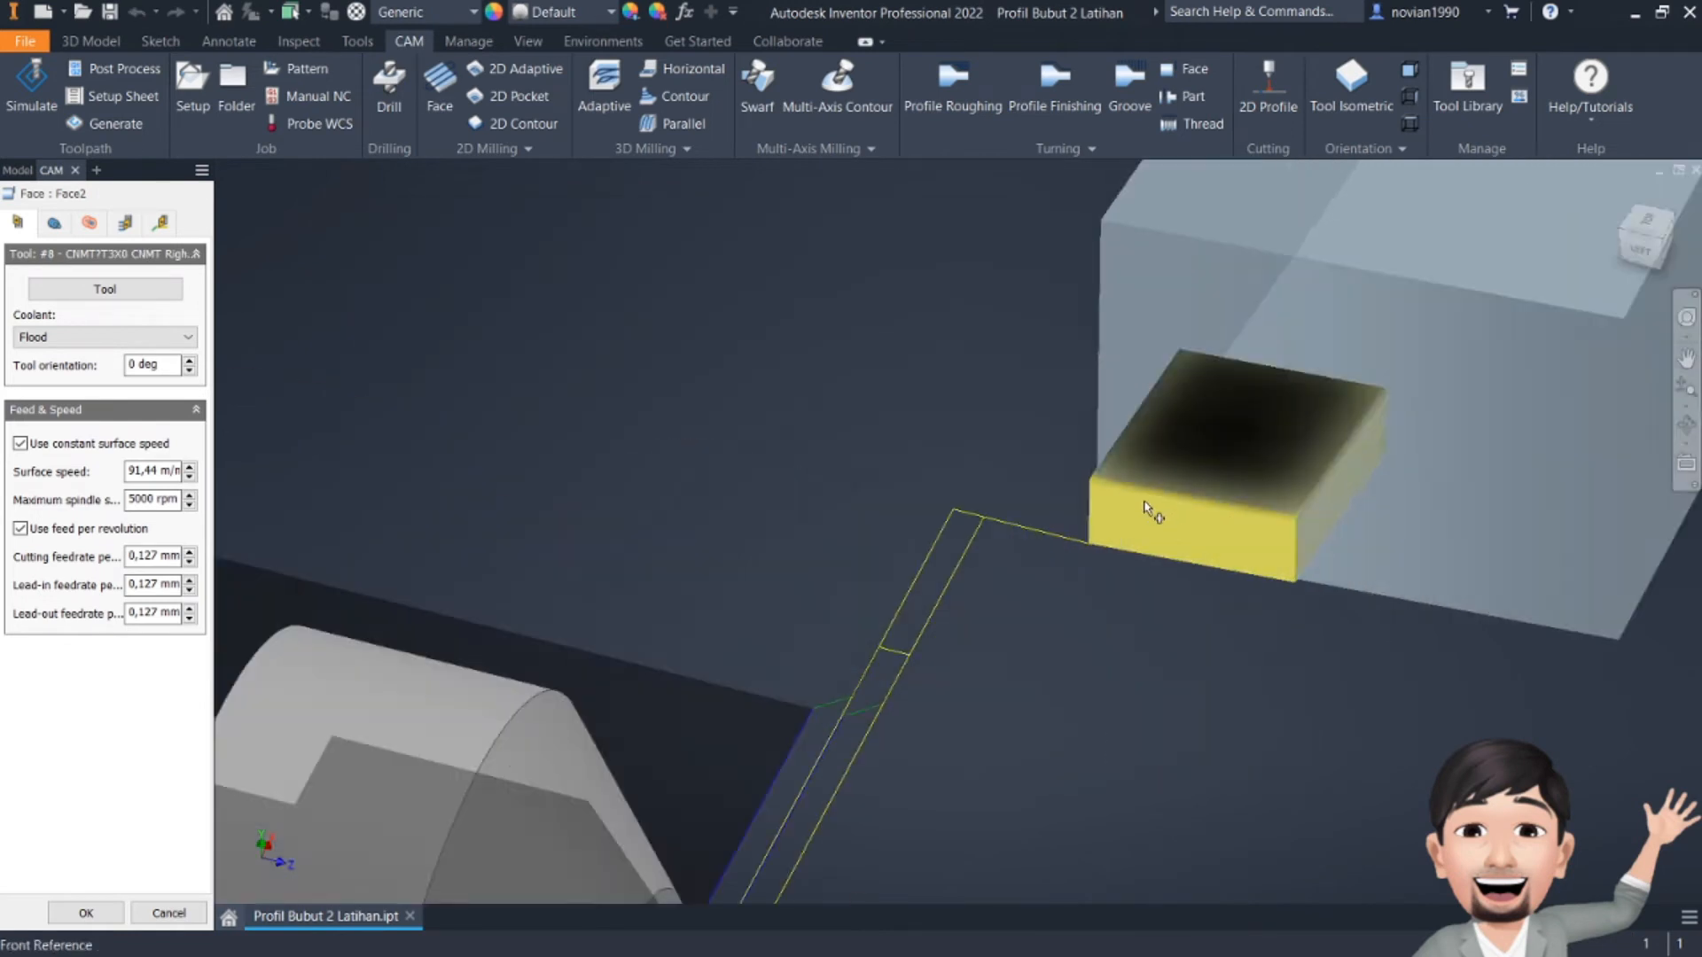
{"action": "scroll", "coordinate": [952, 434], "scroll_direction": "down", "scroll_amount": 6}
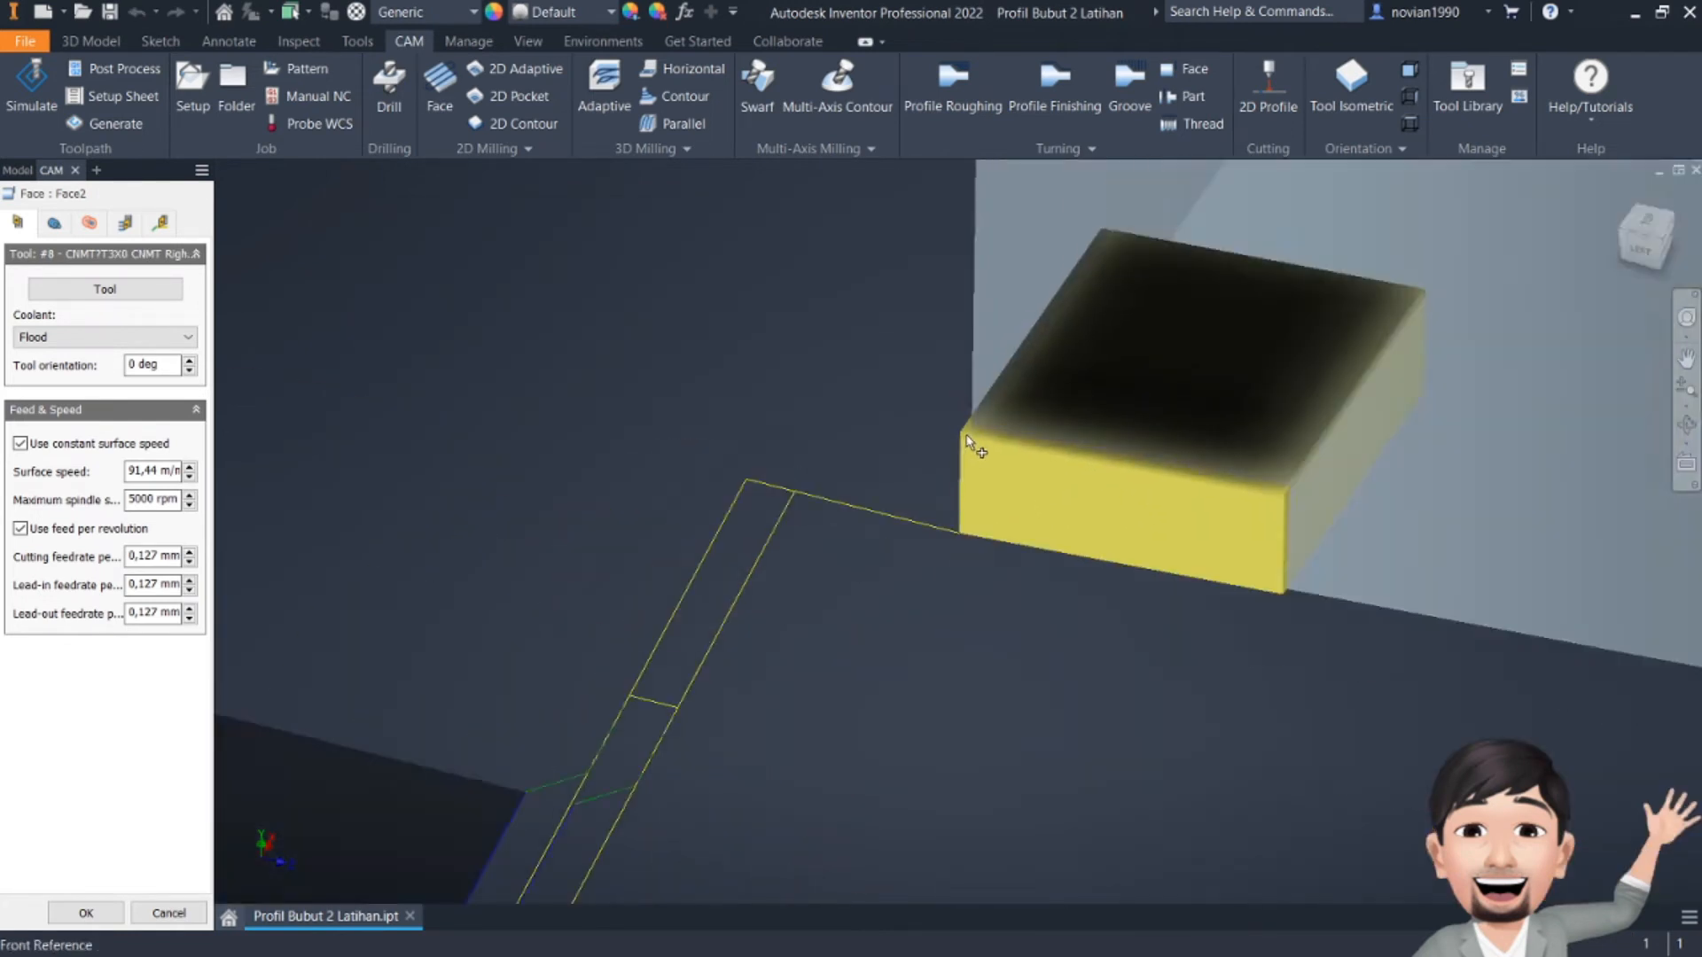
{"action": "scroll", "coordinate": [985, 472], "scroll_direction": "up", "scroll_amount": 2}
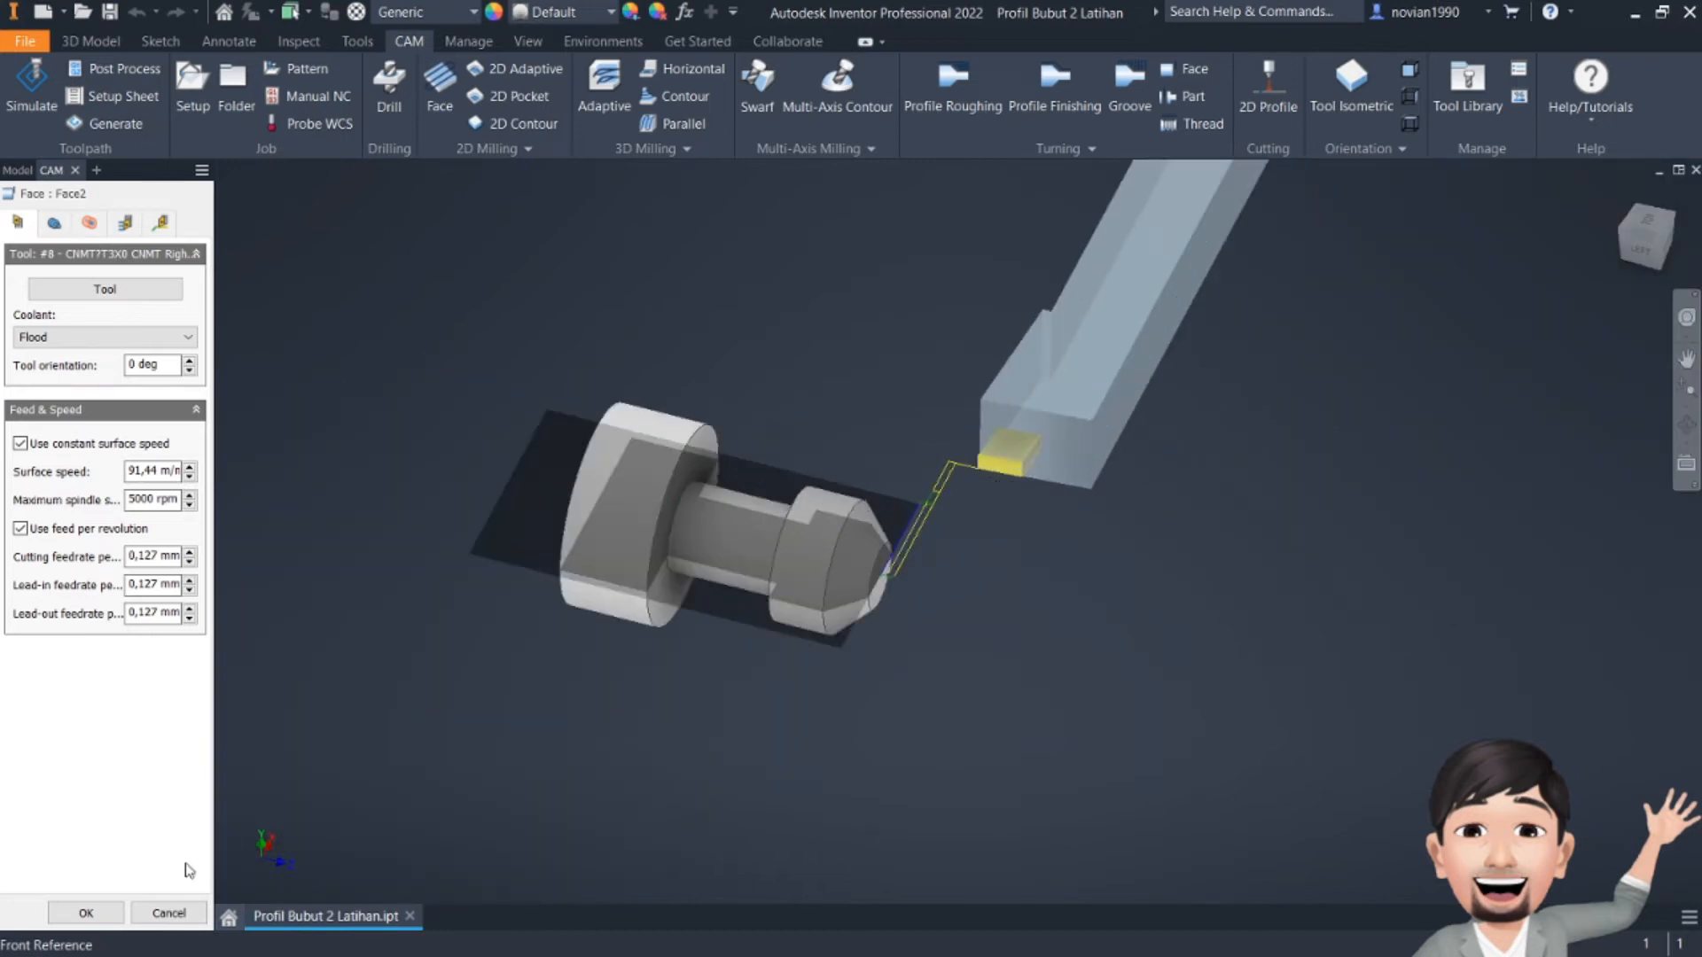
{"action": "left_click", "coordinate": [86, 913]}
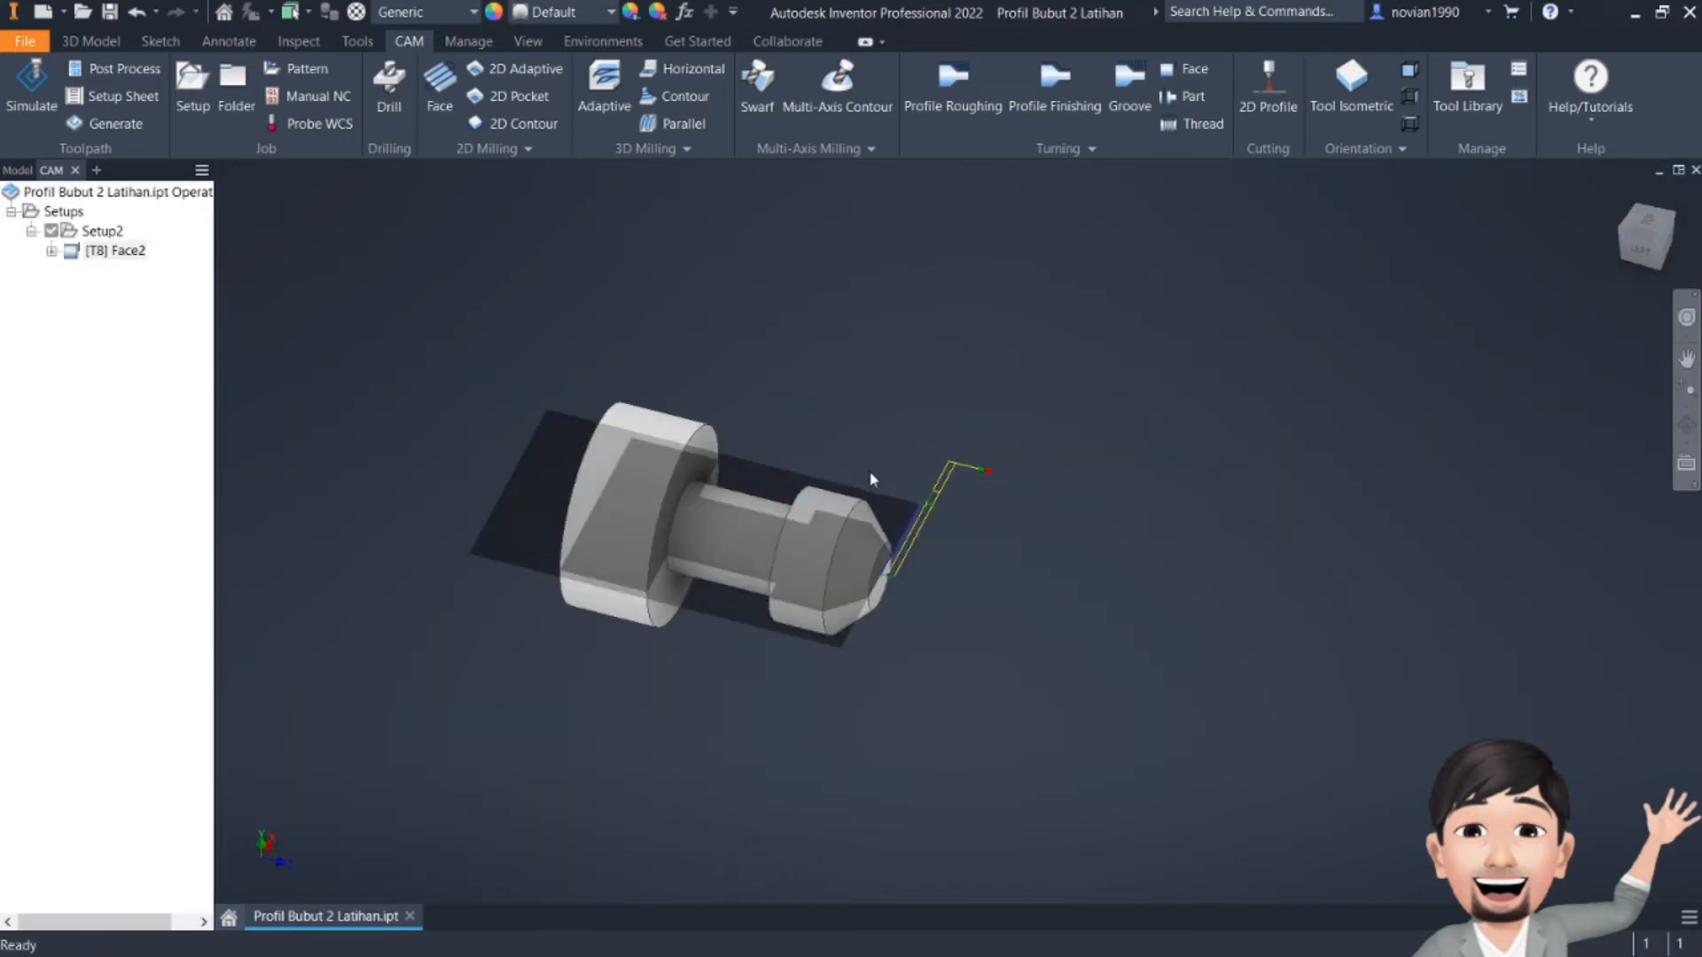
- Create an outside Profile Roughing operation with tool #8, check its geometry, radii, passes and linking settings, and generate the toolpath
{"action": "scroll", "coordinate": [1033, 597], "scroll_direction": "up", "scroll_amount": 4}
{"action": "scroll", "coordinate": [1134, 576], "scroll_direction": "down", "scroll_amount": 3}
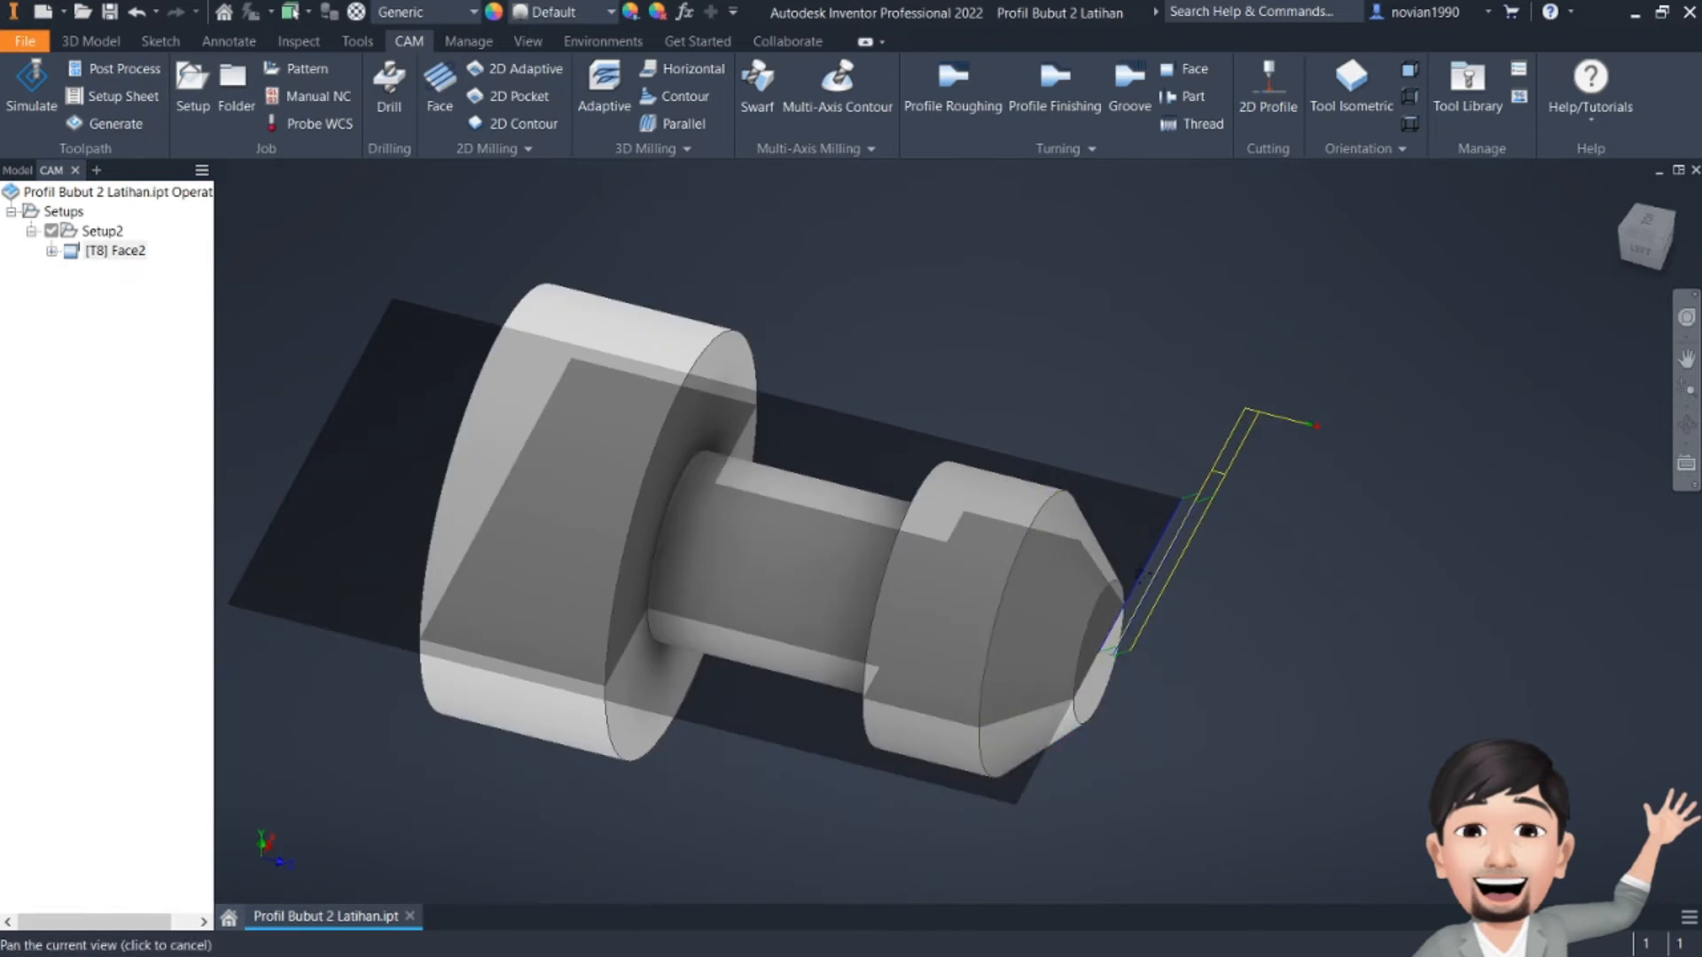
{"action": "middle_click_drag", "start_coordinate": [1094, 594], "coordinate": [1250, 545]}
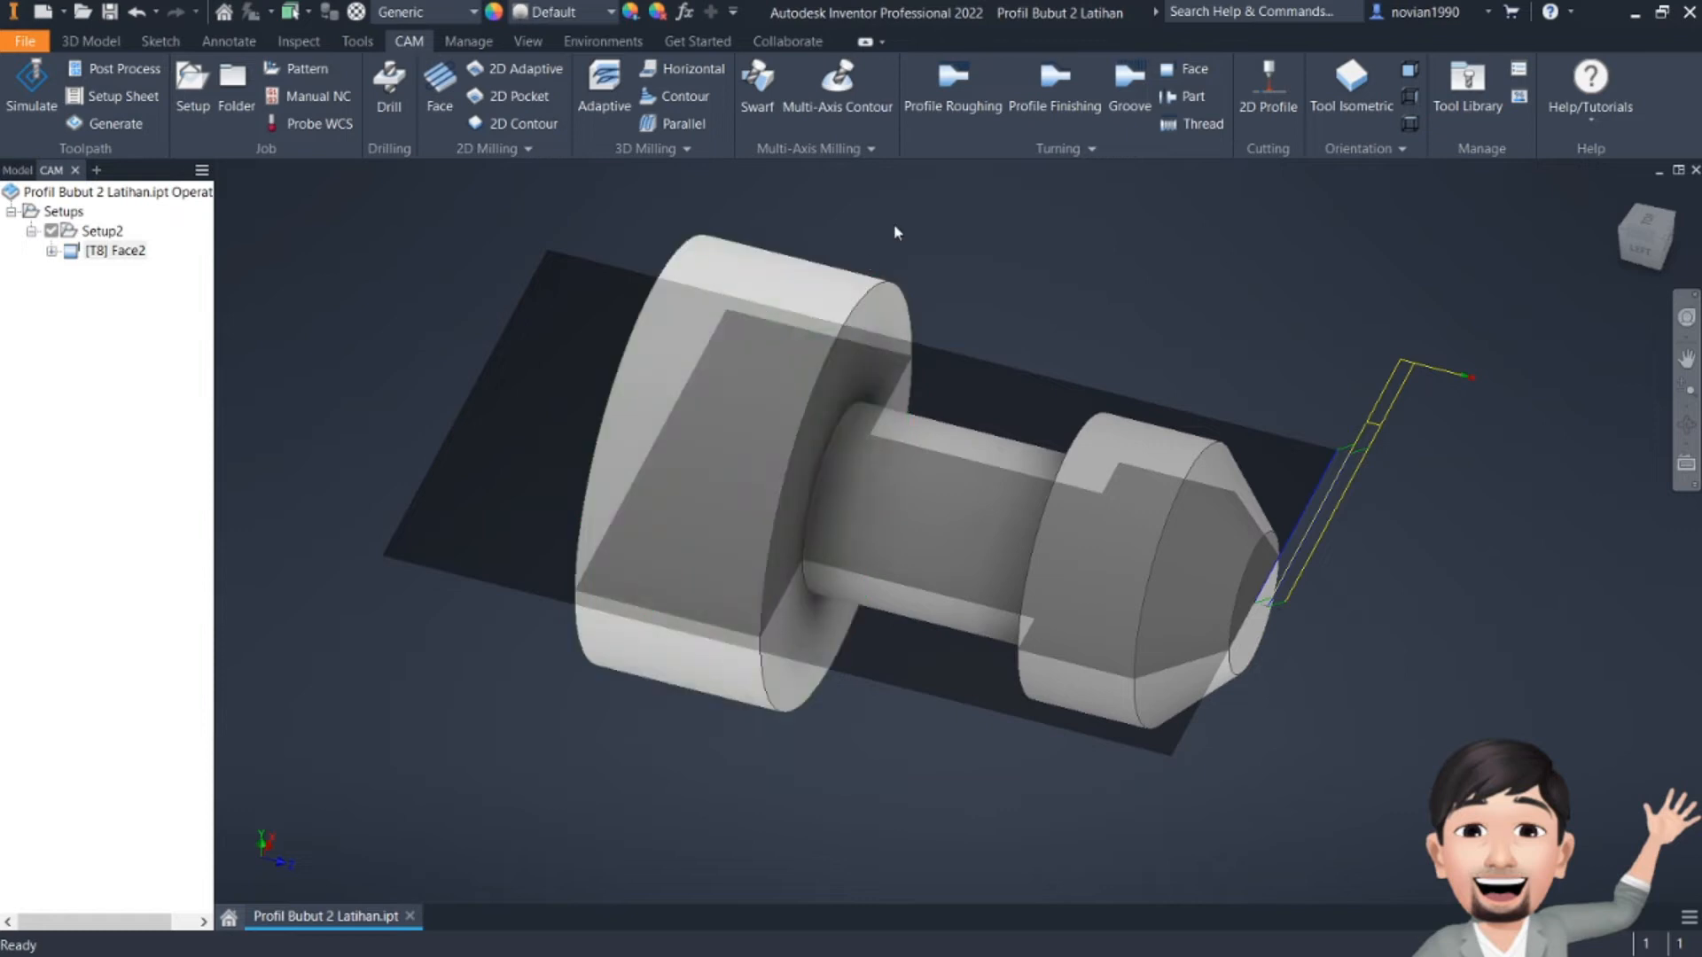
{"action": "left_click", "coordinate": [949, 111]}
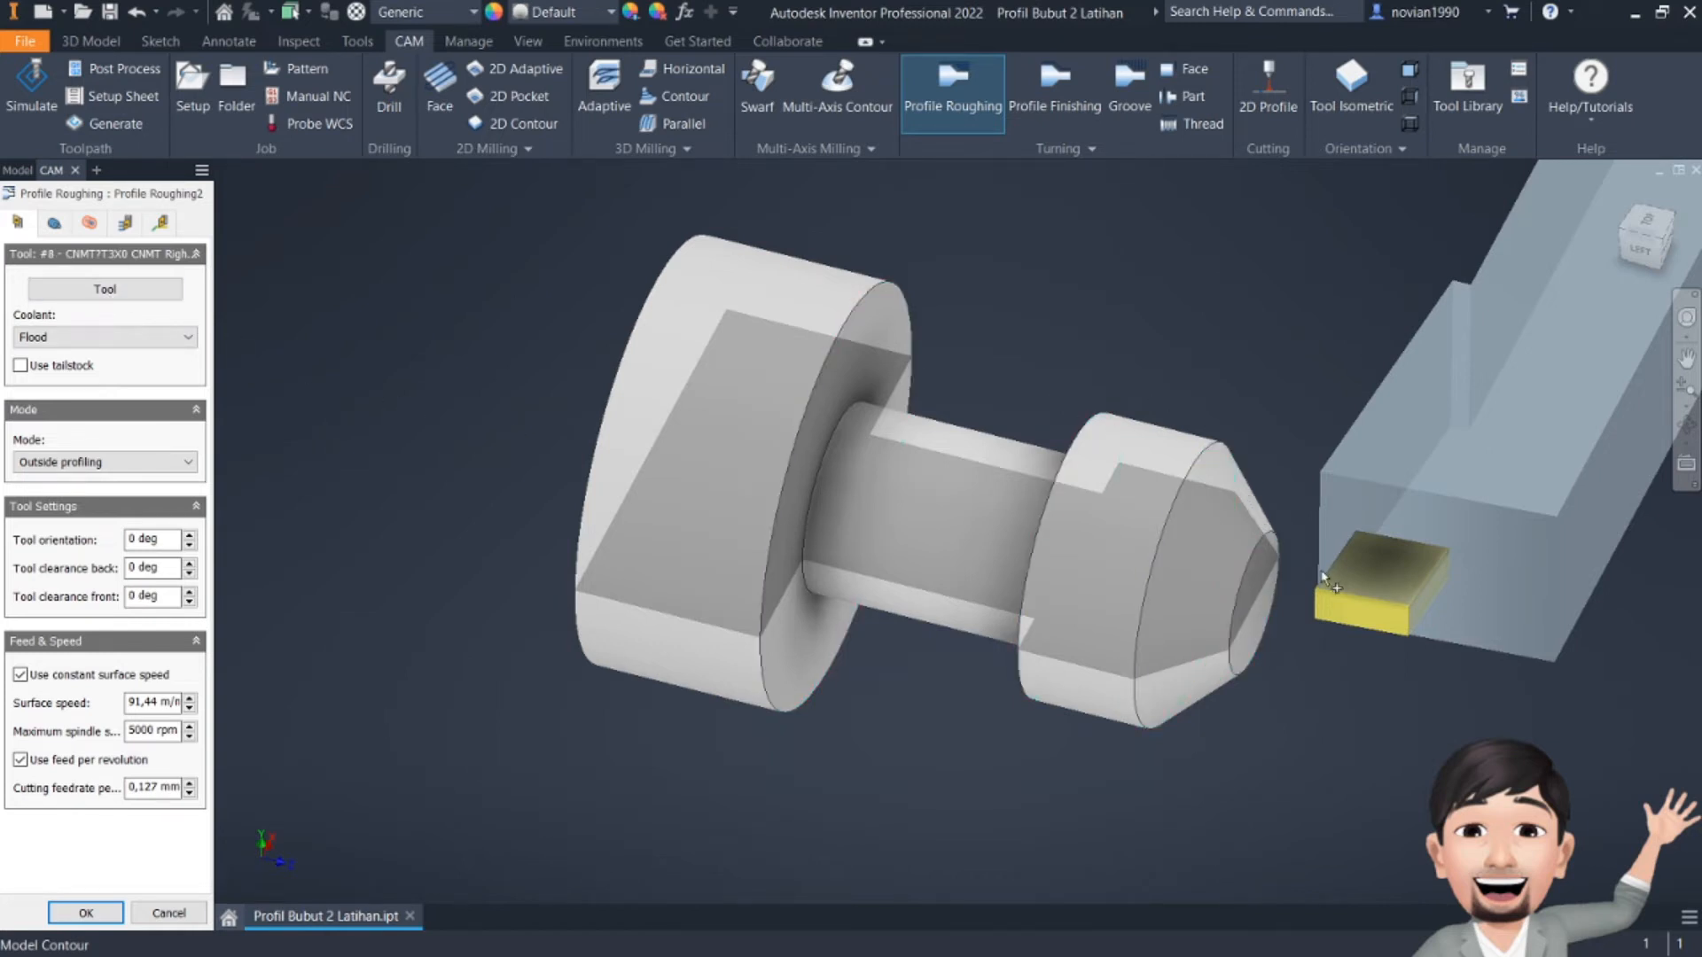
{"action": "left_click", "coordinate": [54, 223]}
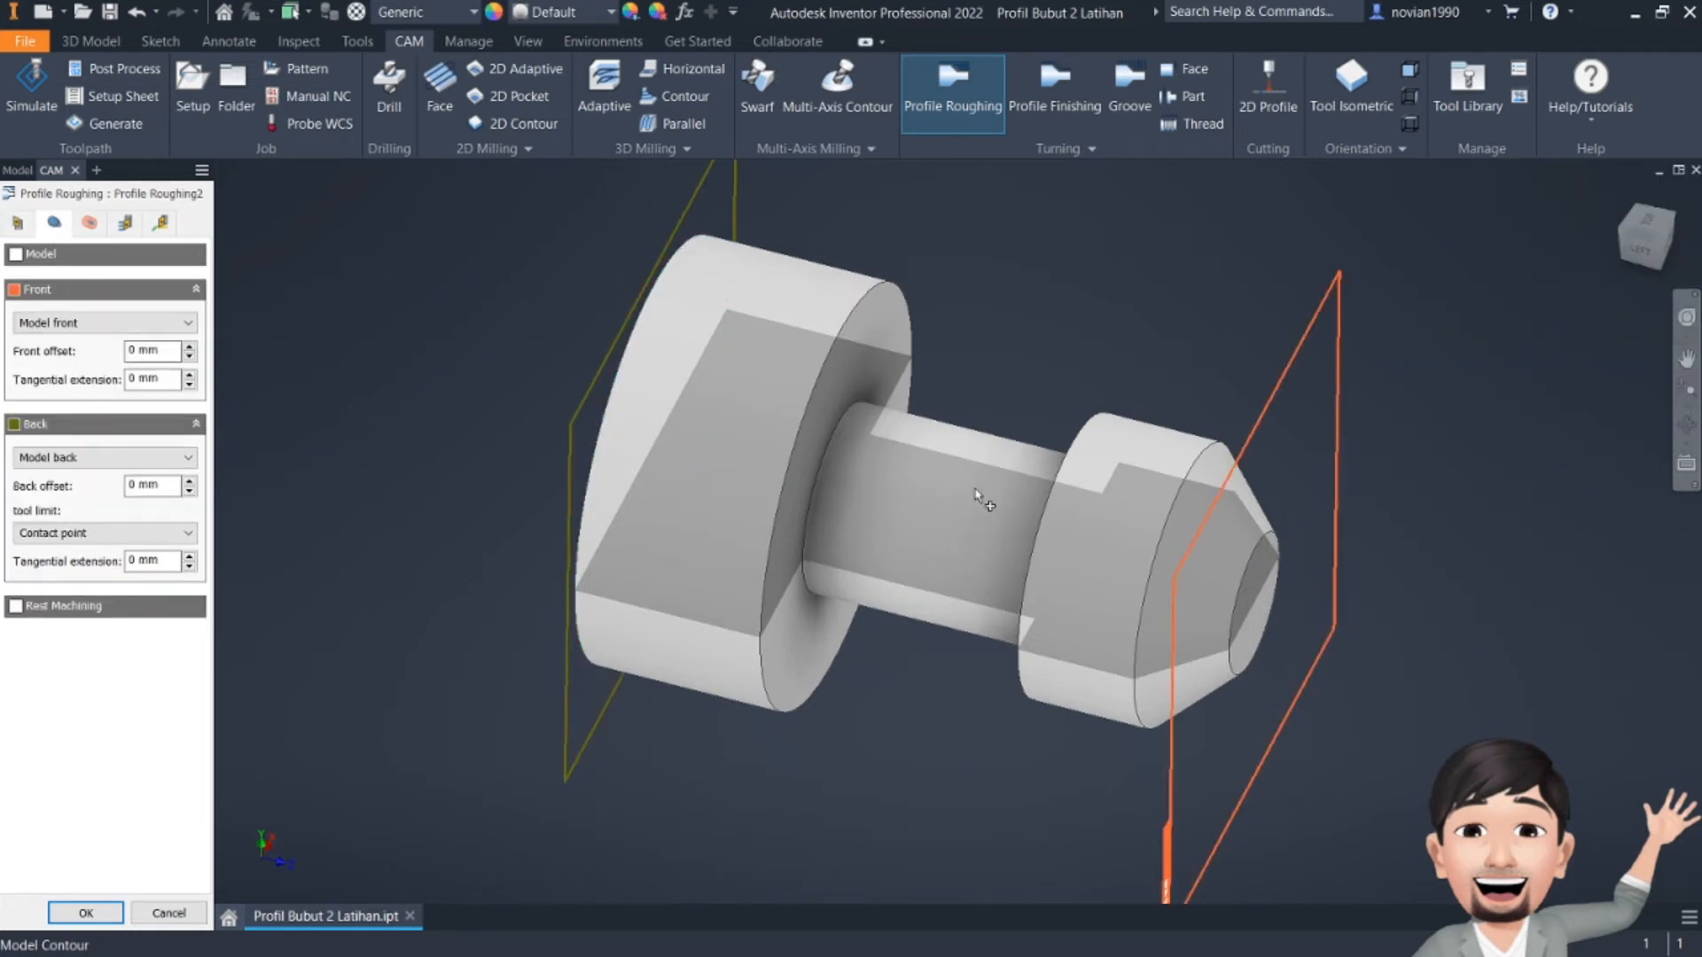
{"action": "left_click", "coordinate": [104, 233]}
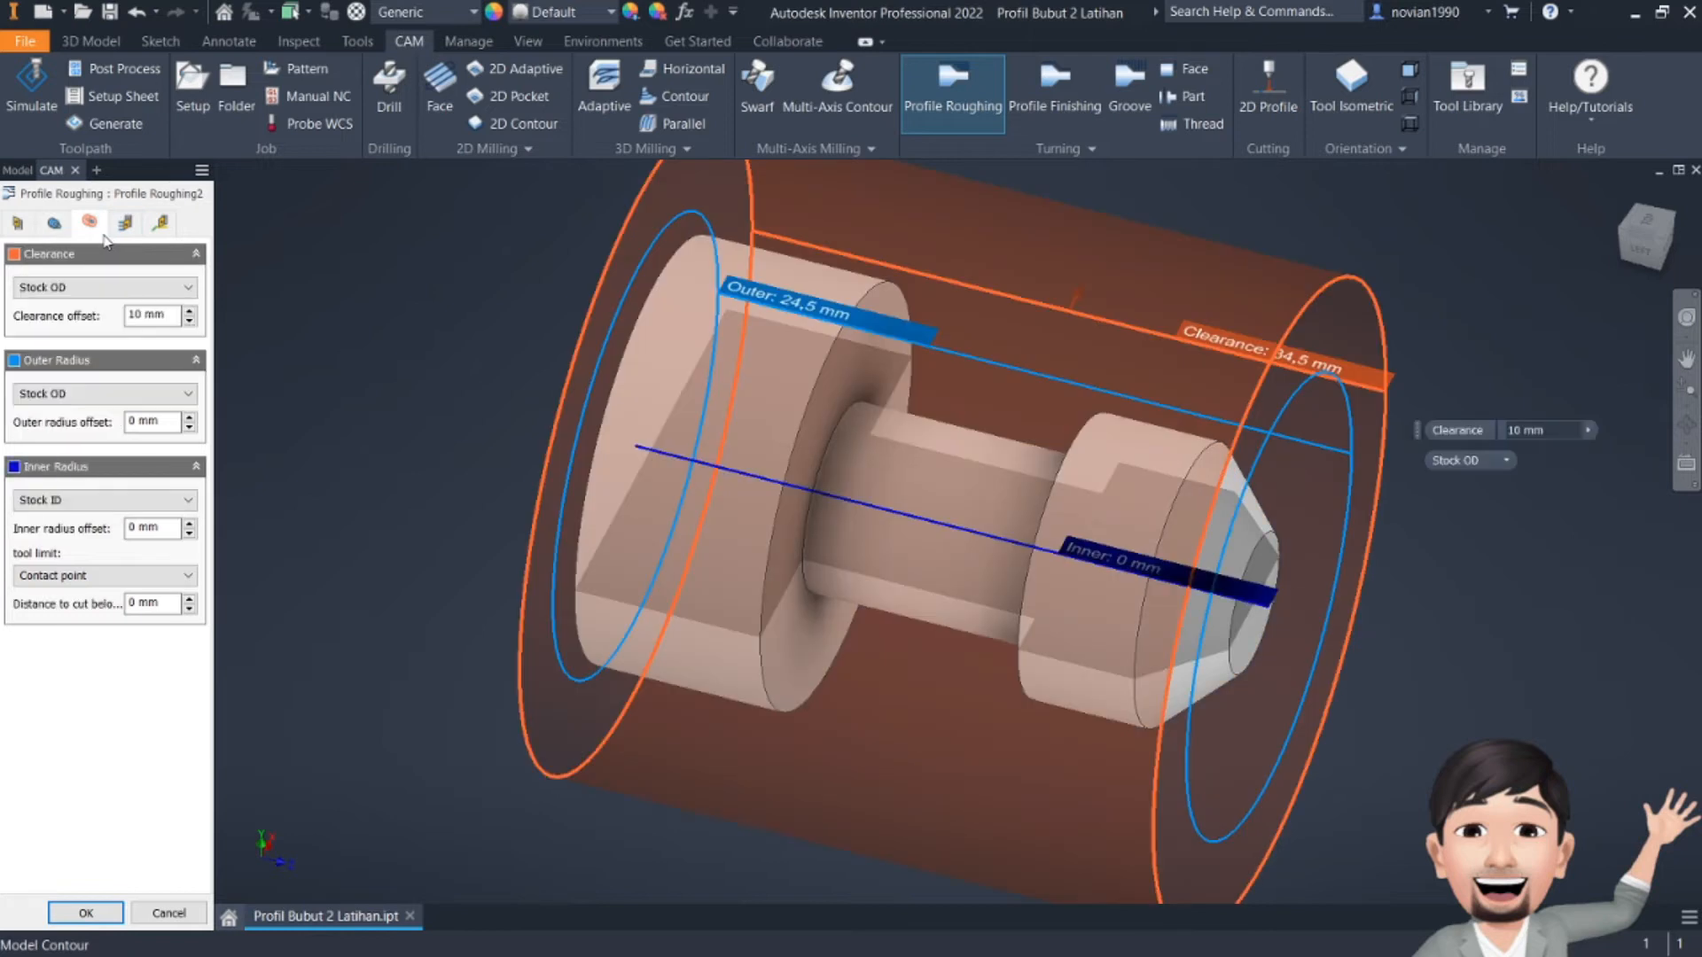
{"action": "left_click", "coordinate": [125, 224]}
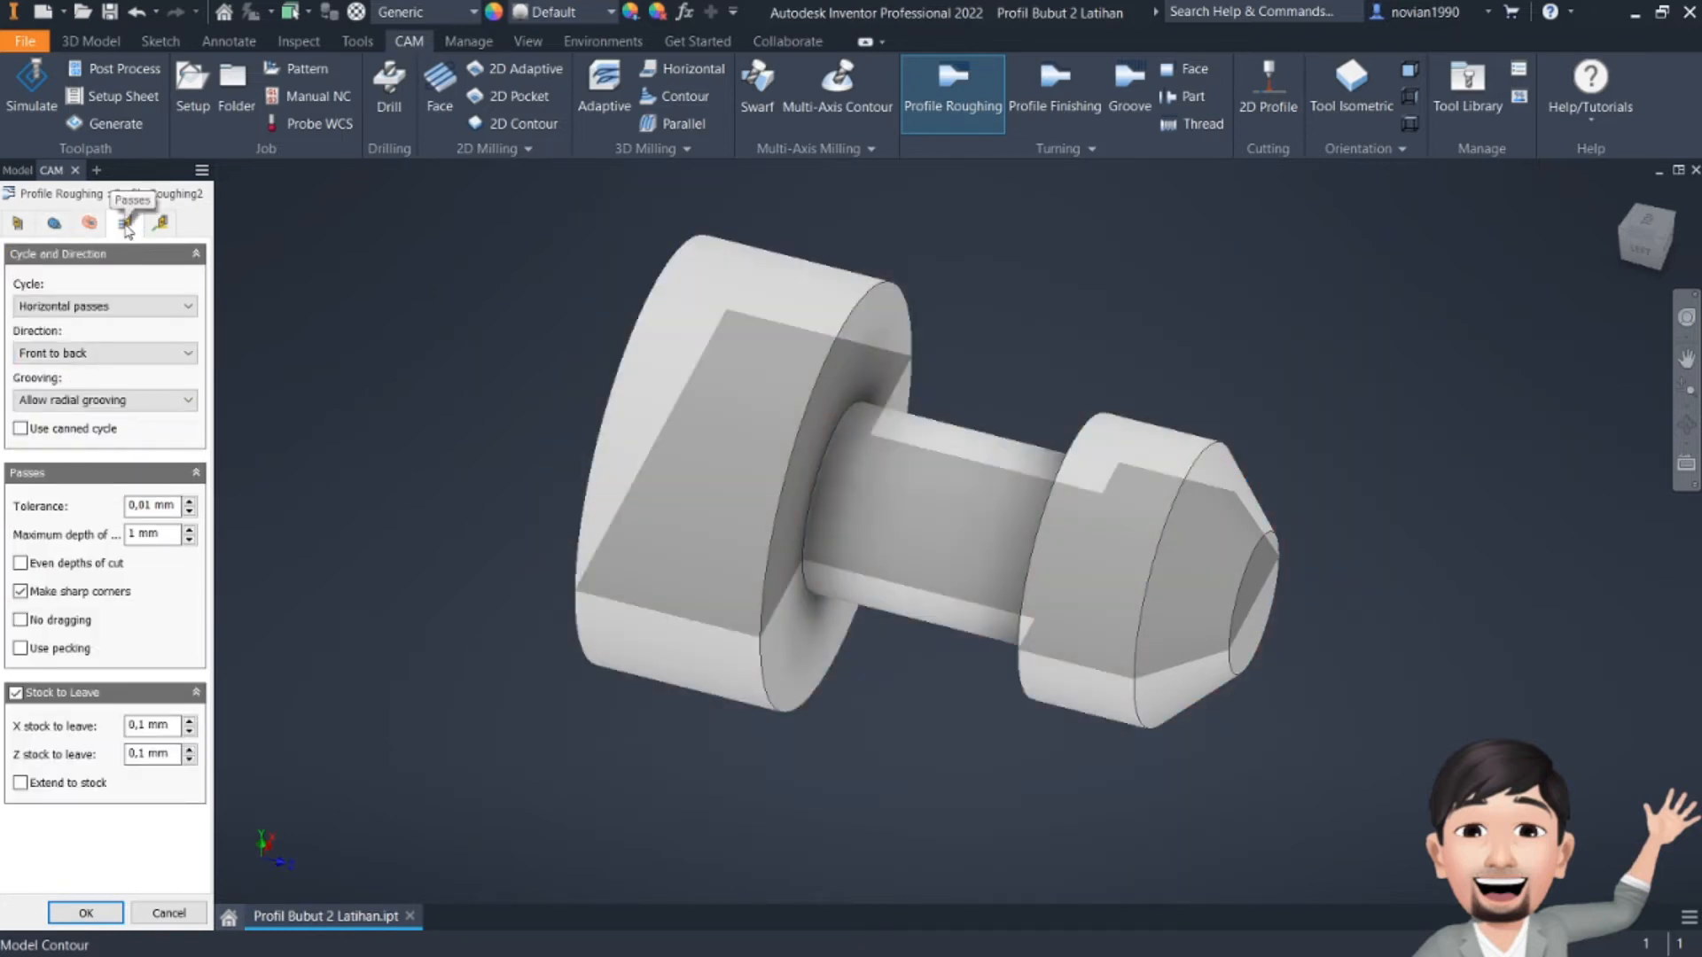
{"action": "left_click", "coordinate": [152, 226]}
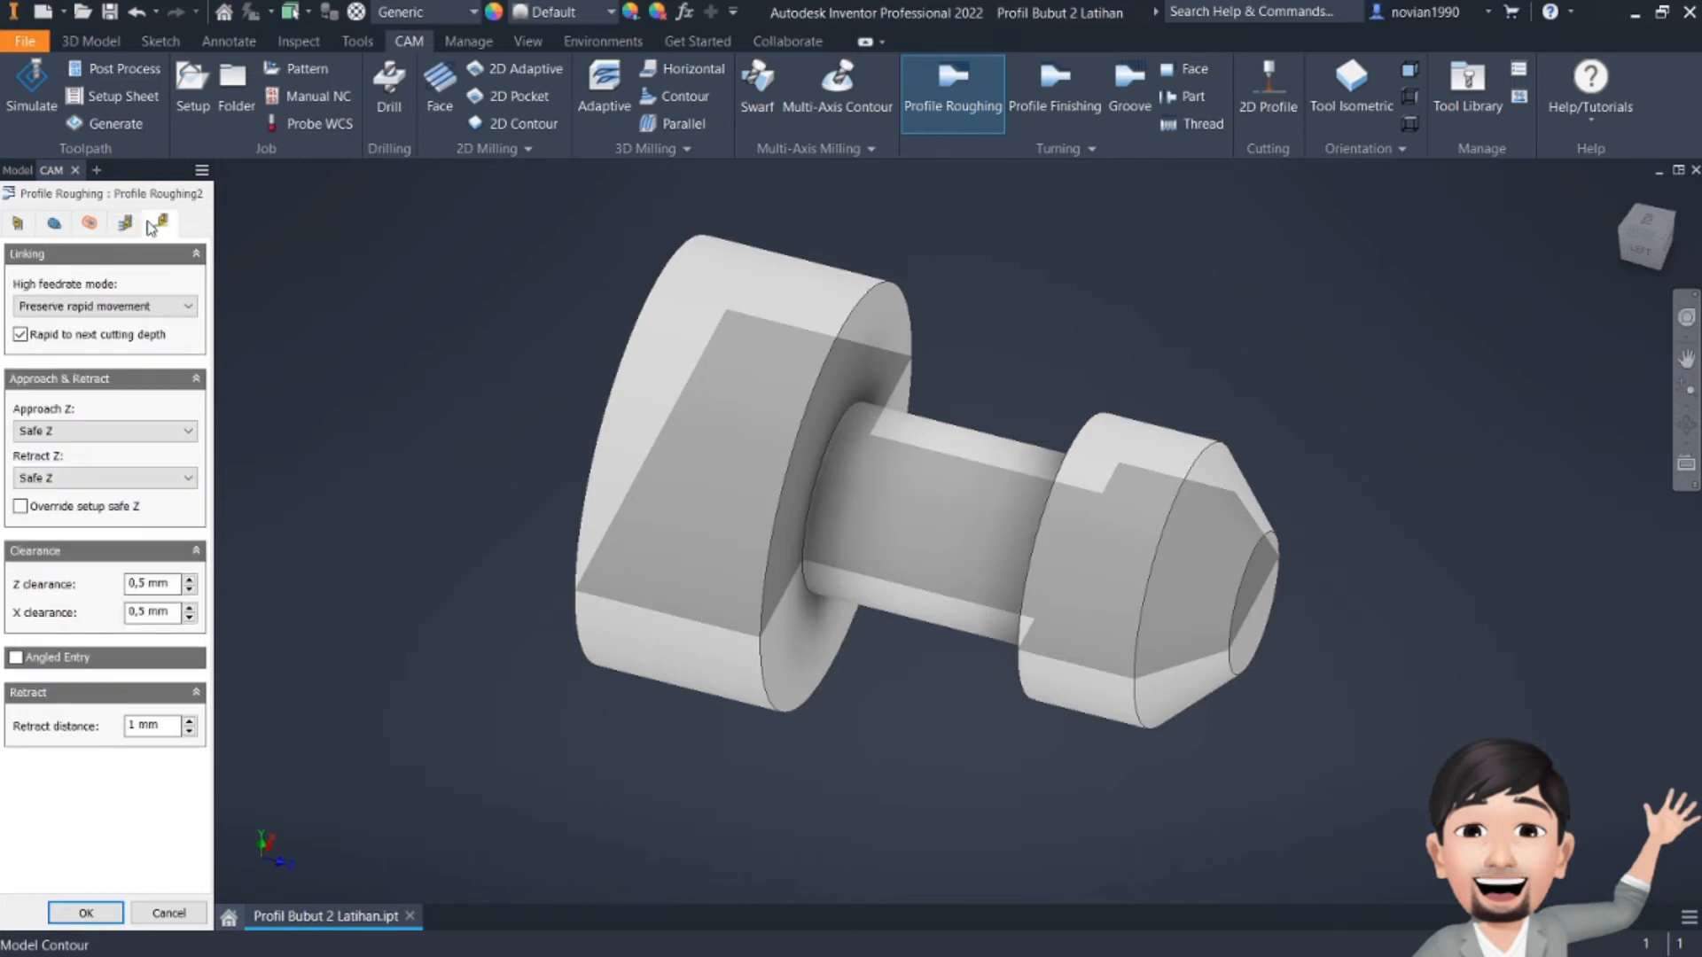
{"action": "left_click", "coordinate": [53, 227]}
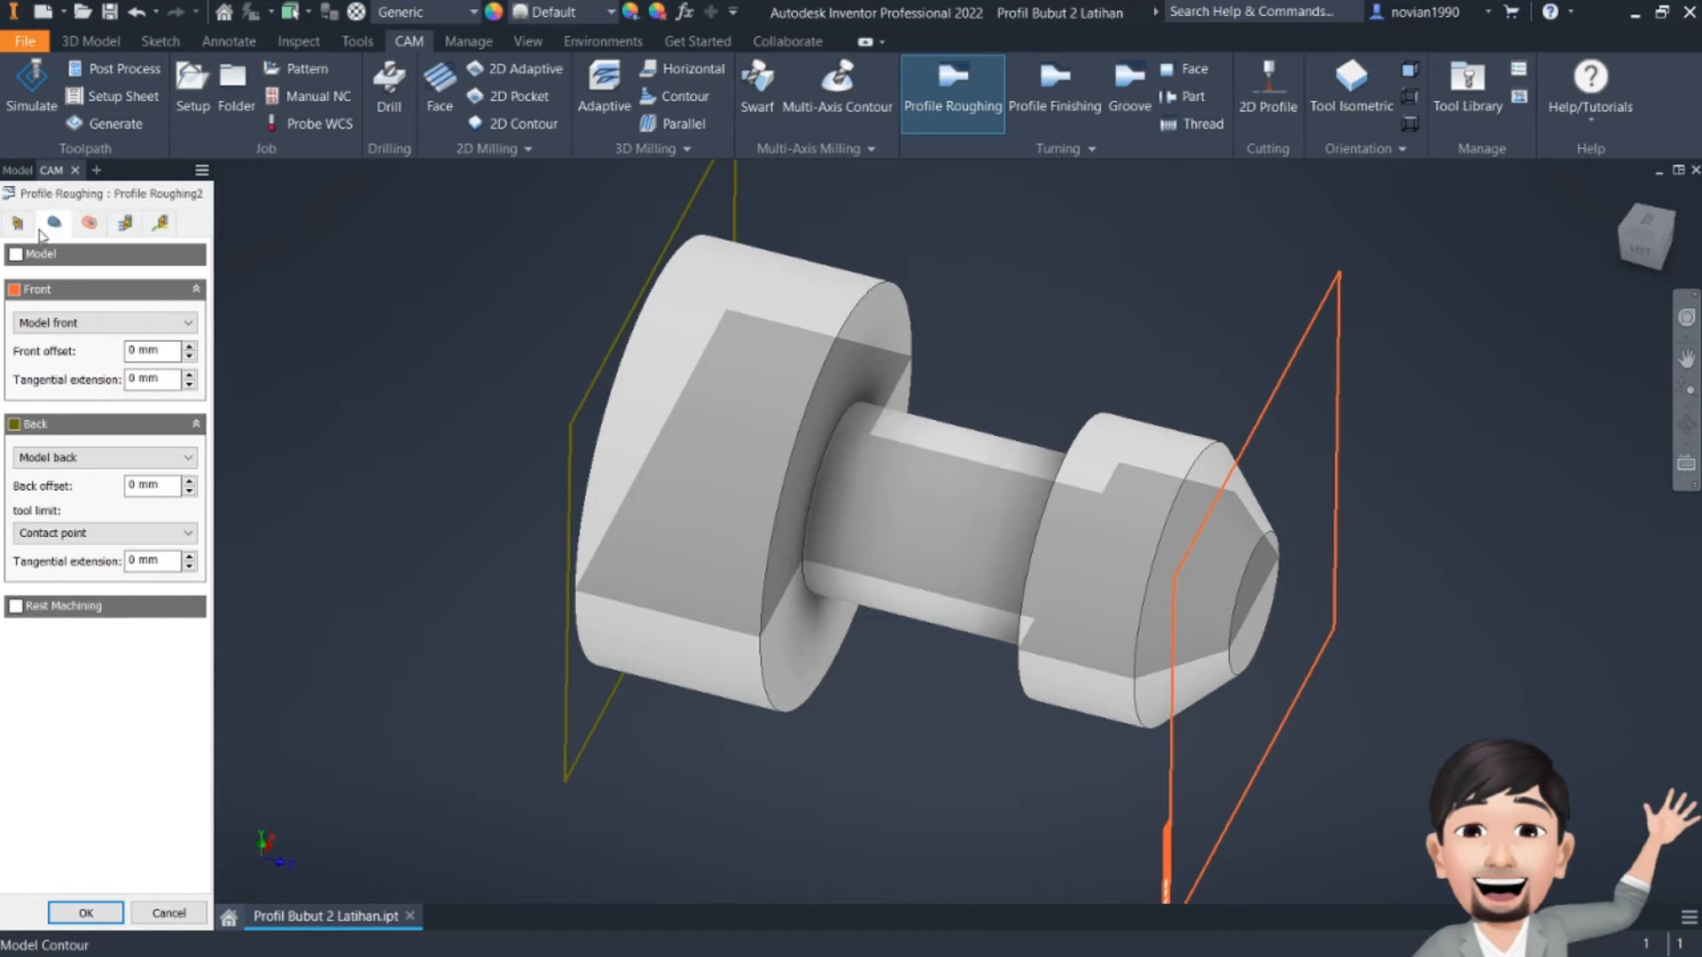
{"action": "left_click", "coordinate": [28, 228]}
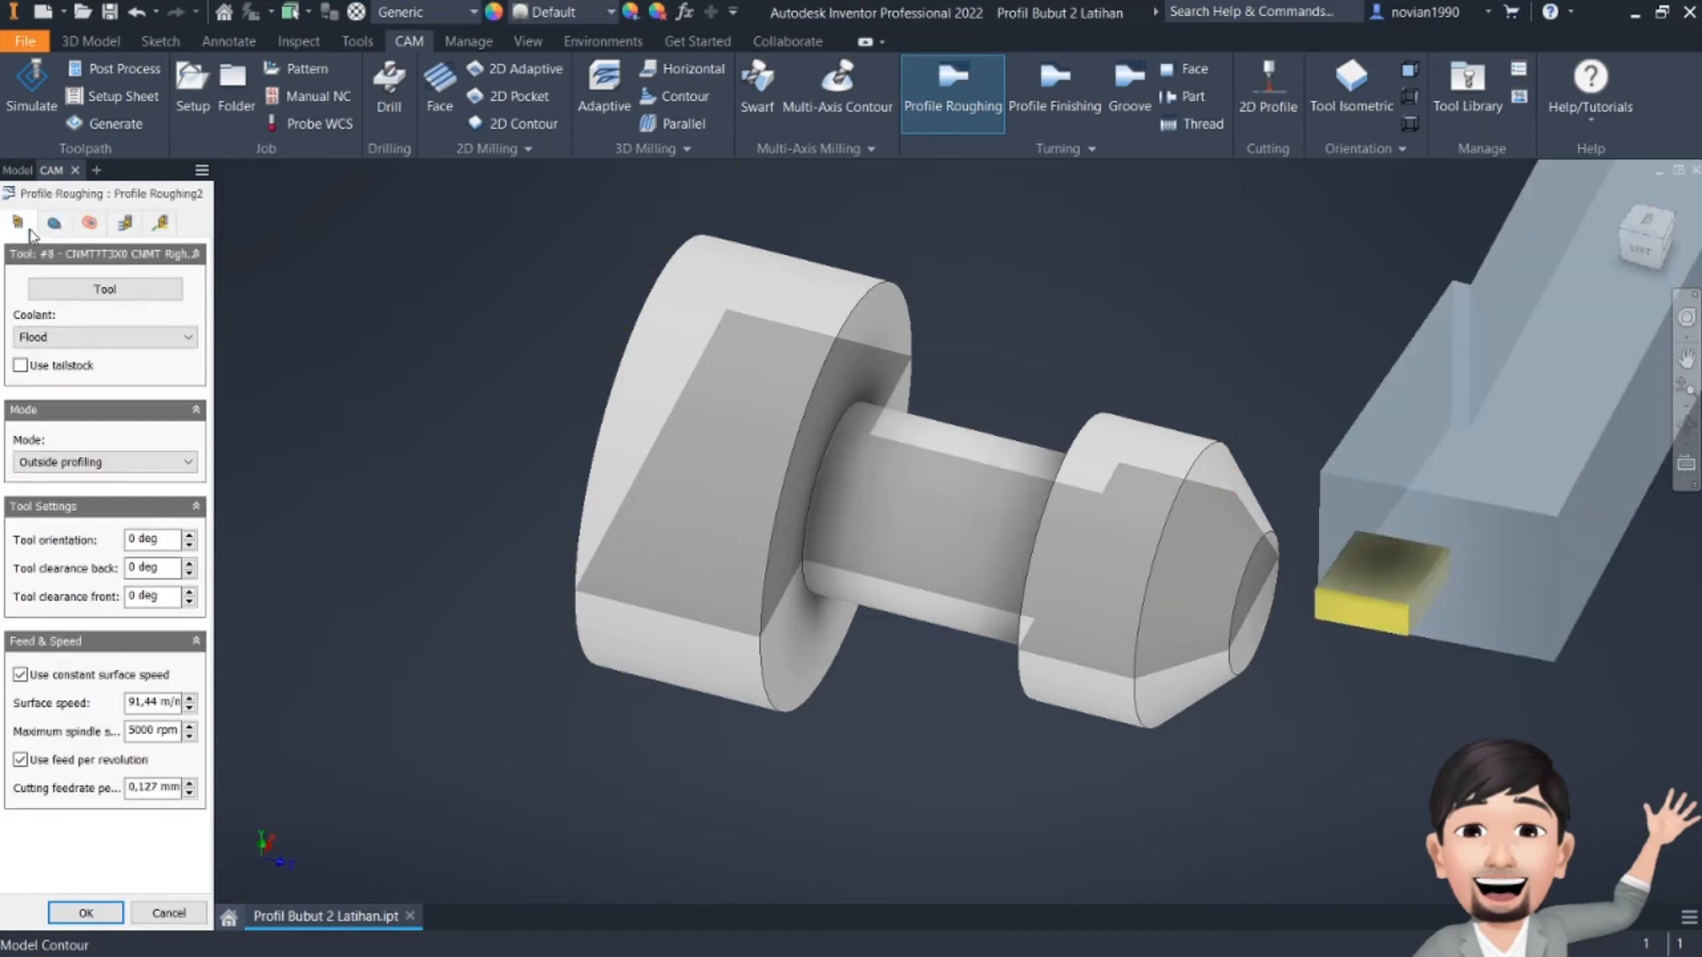
{"action": "left_click", "coordinate": [119, 913]}
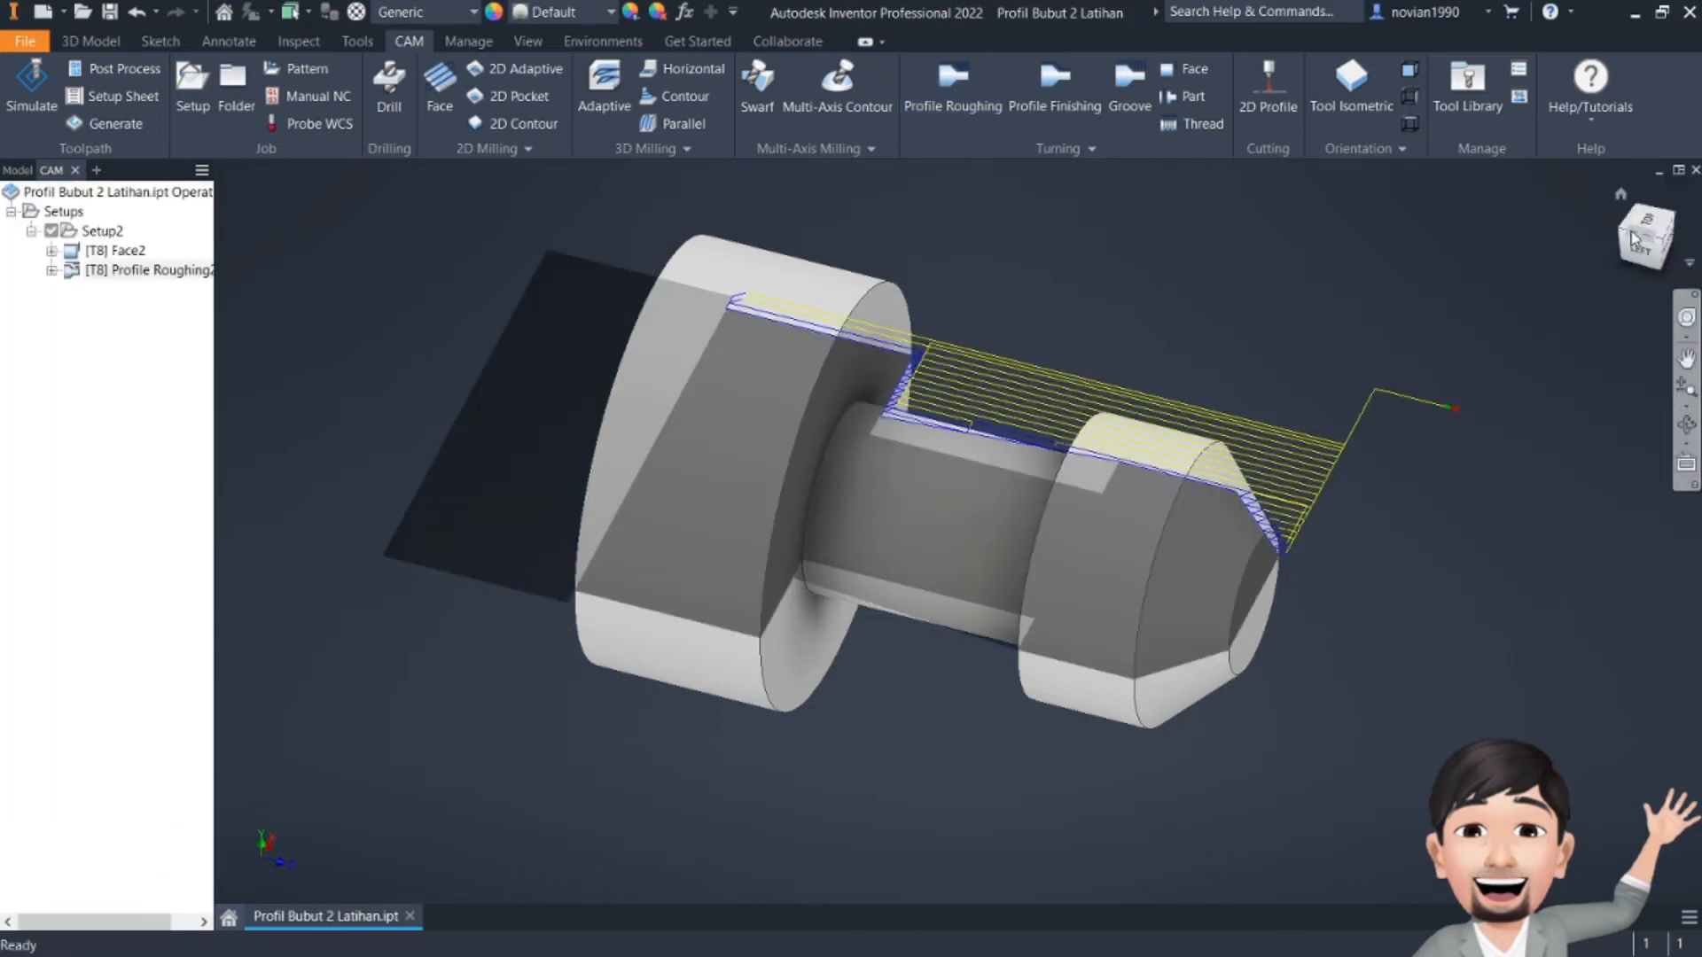
- Simulate the facing and profile roughing operations together from the top view, and close the simulation
{"action": "left_click", "coordinate": [1643, 226]}
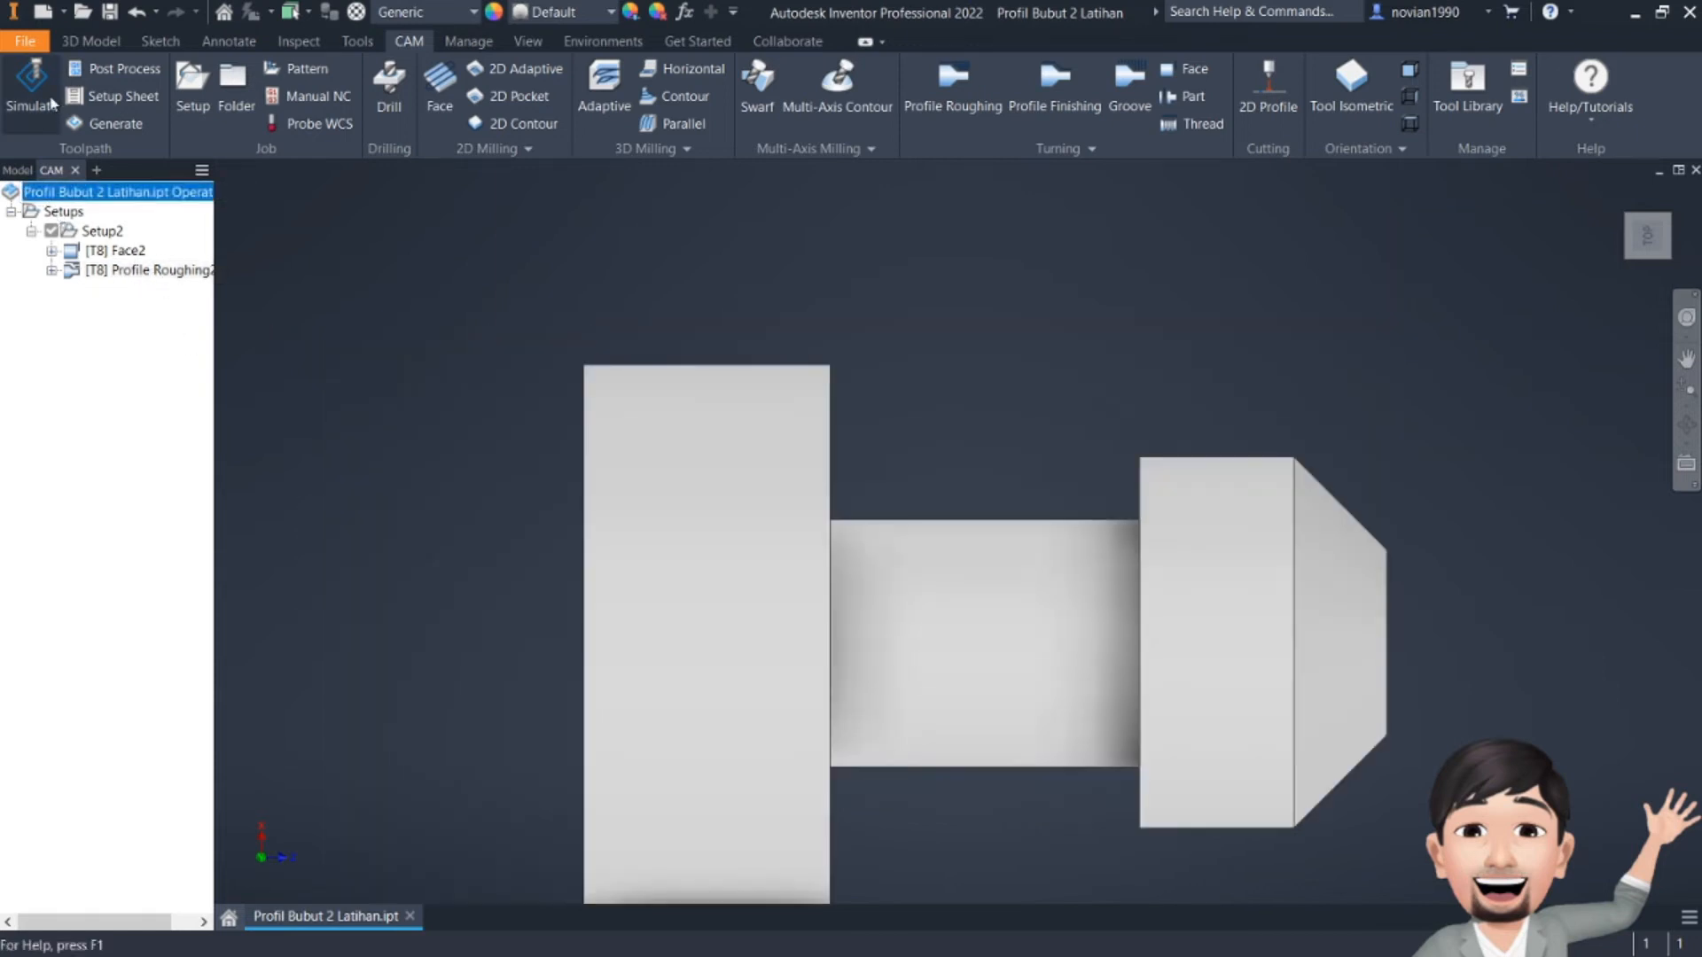
{"action": "left_click", "coordinate": [31, 89]}
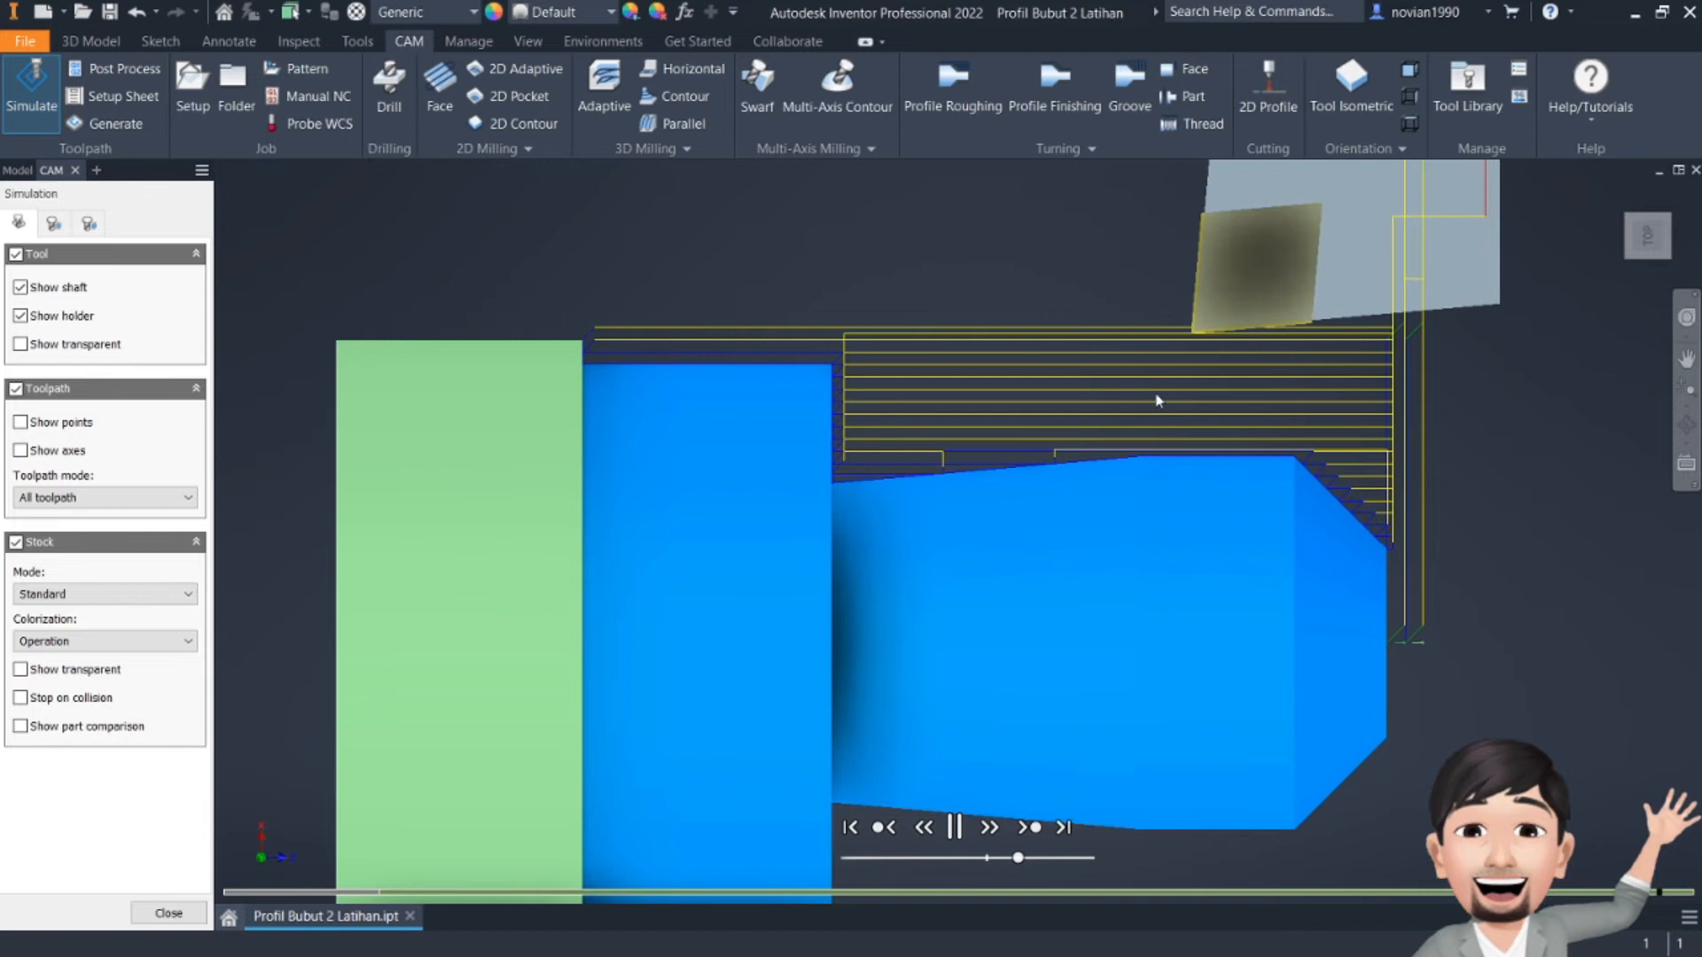
{"action": "middle_click_drag", "start_coordinate": [1474, 341], "coordinate": [1269, 452]}
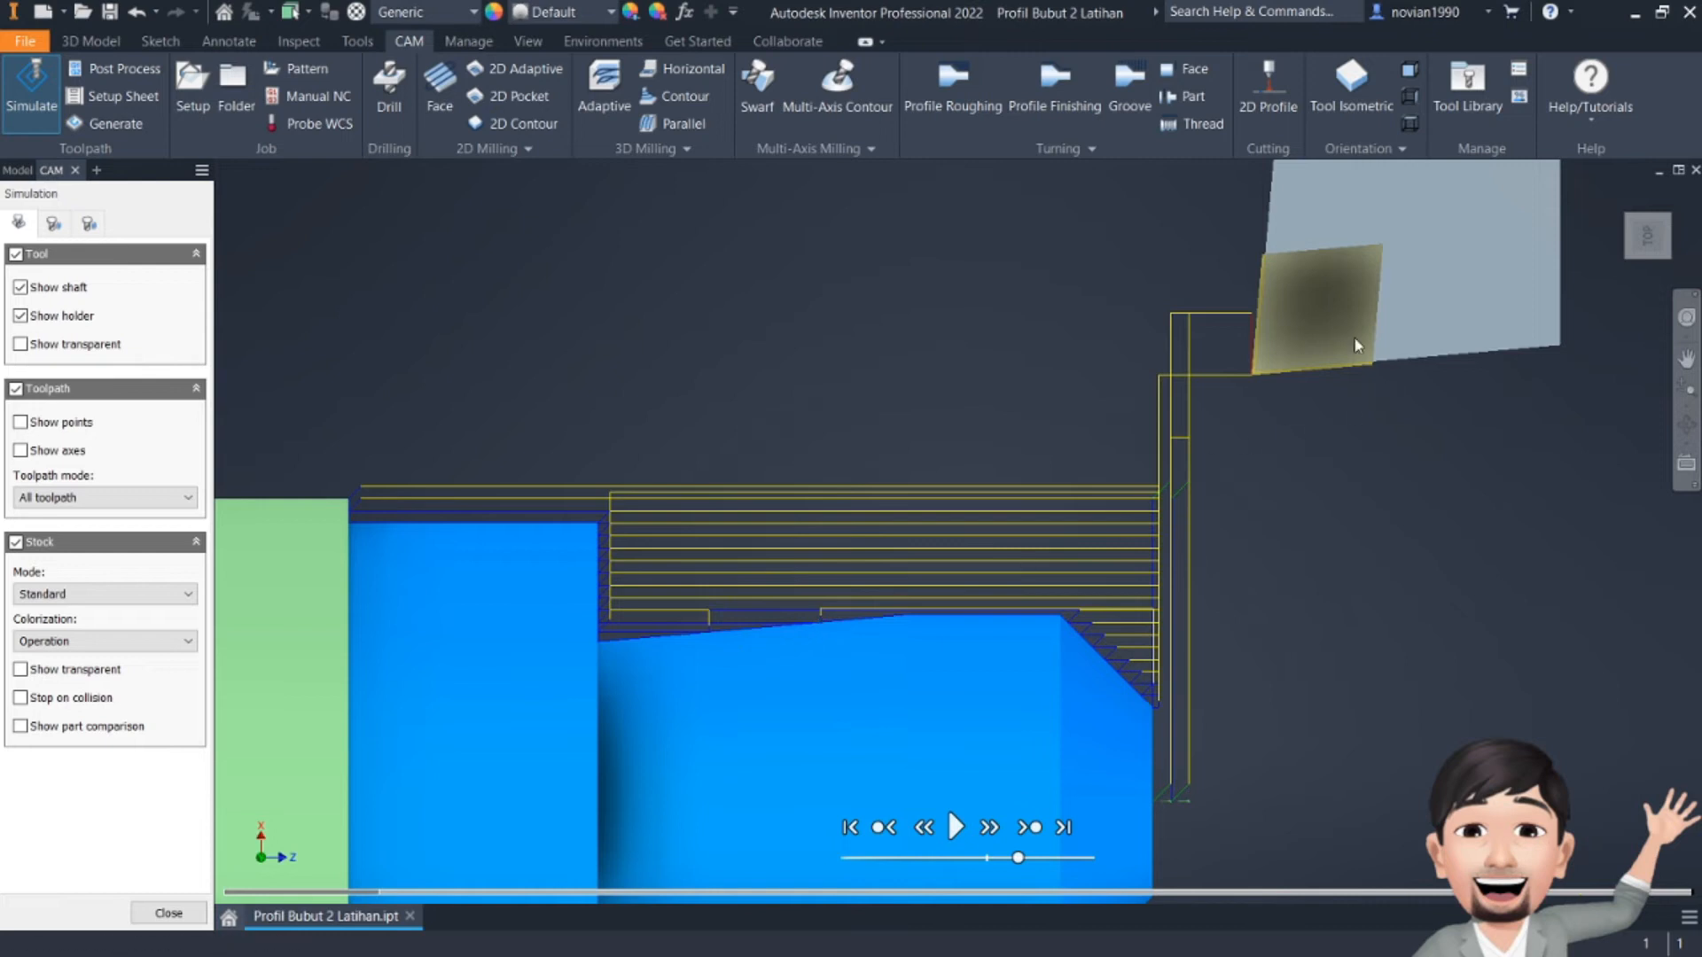
{"action": "left_click", "coordinate": [167, 913]}
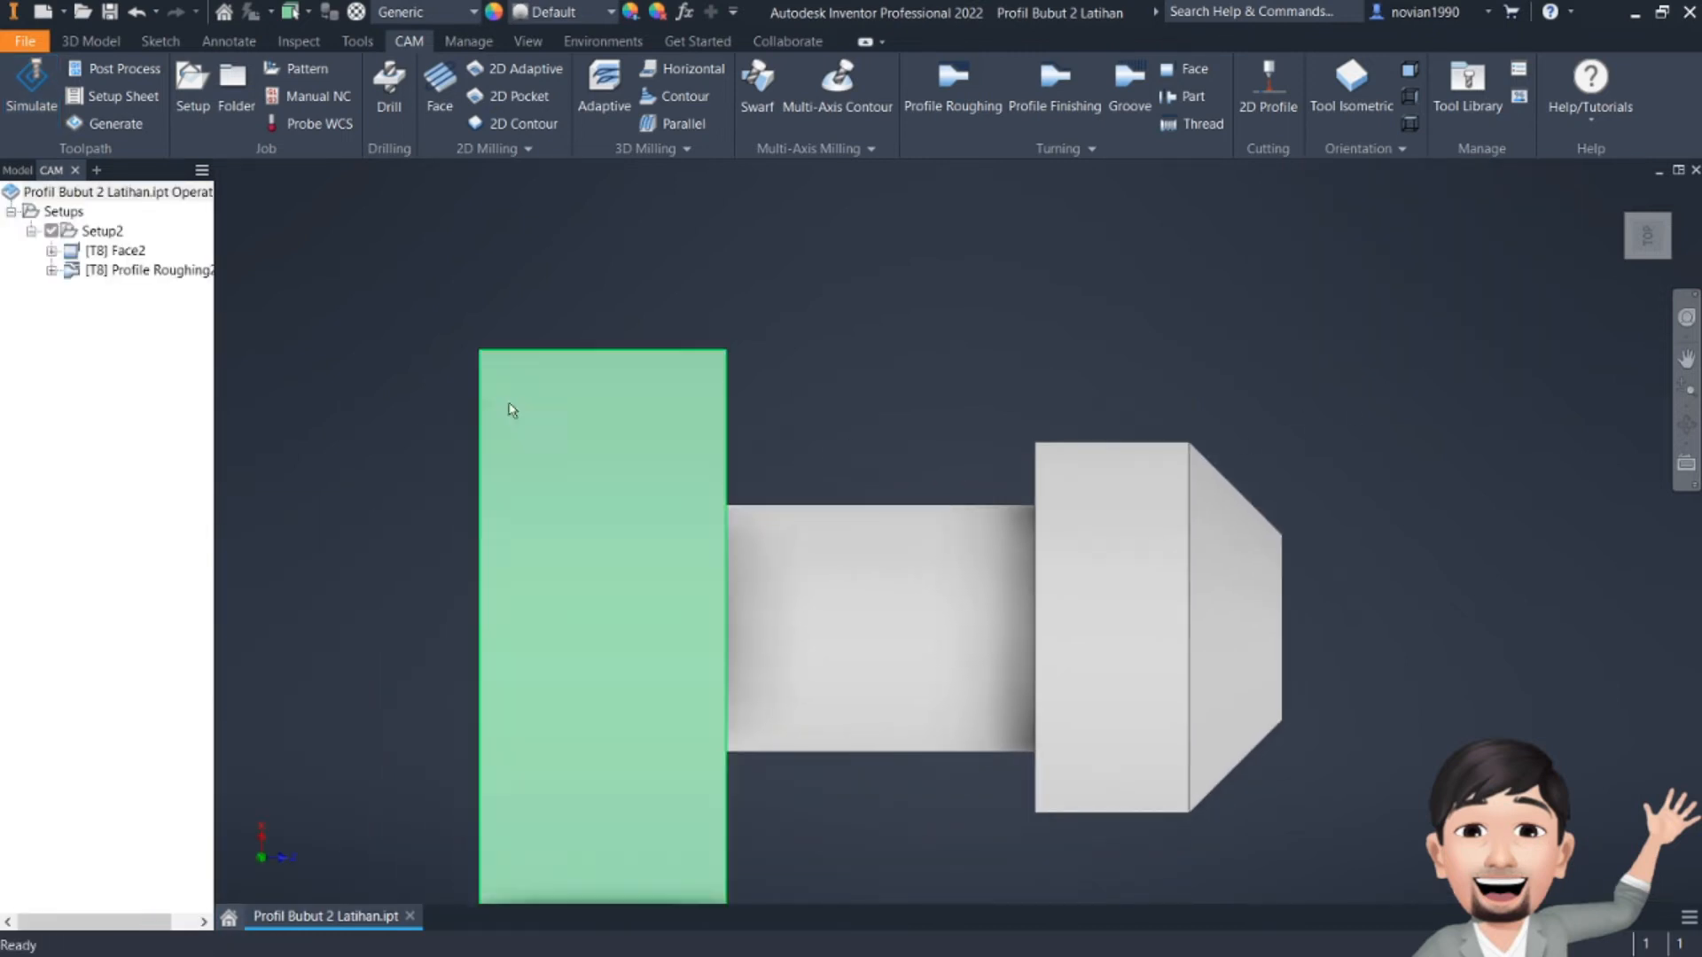
- Edit the profile roughing operation so its passes use Don't allow grooving, and regenerate its toolpath
{"action": "double_click", "coordinate": [136, 270]}
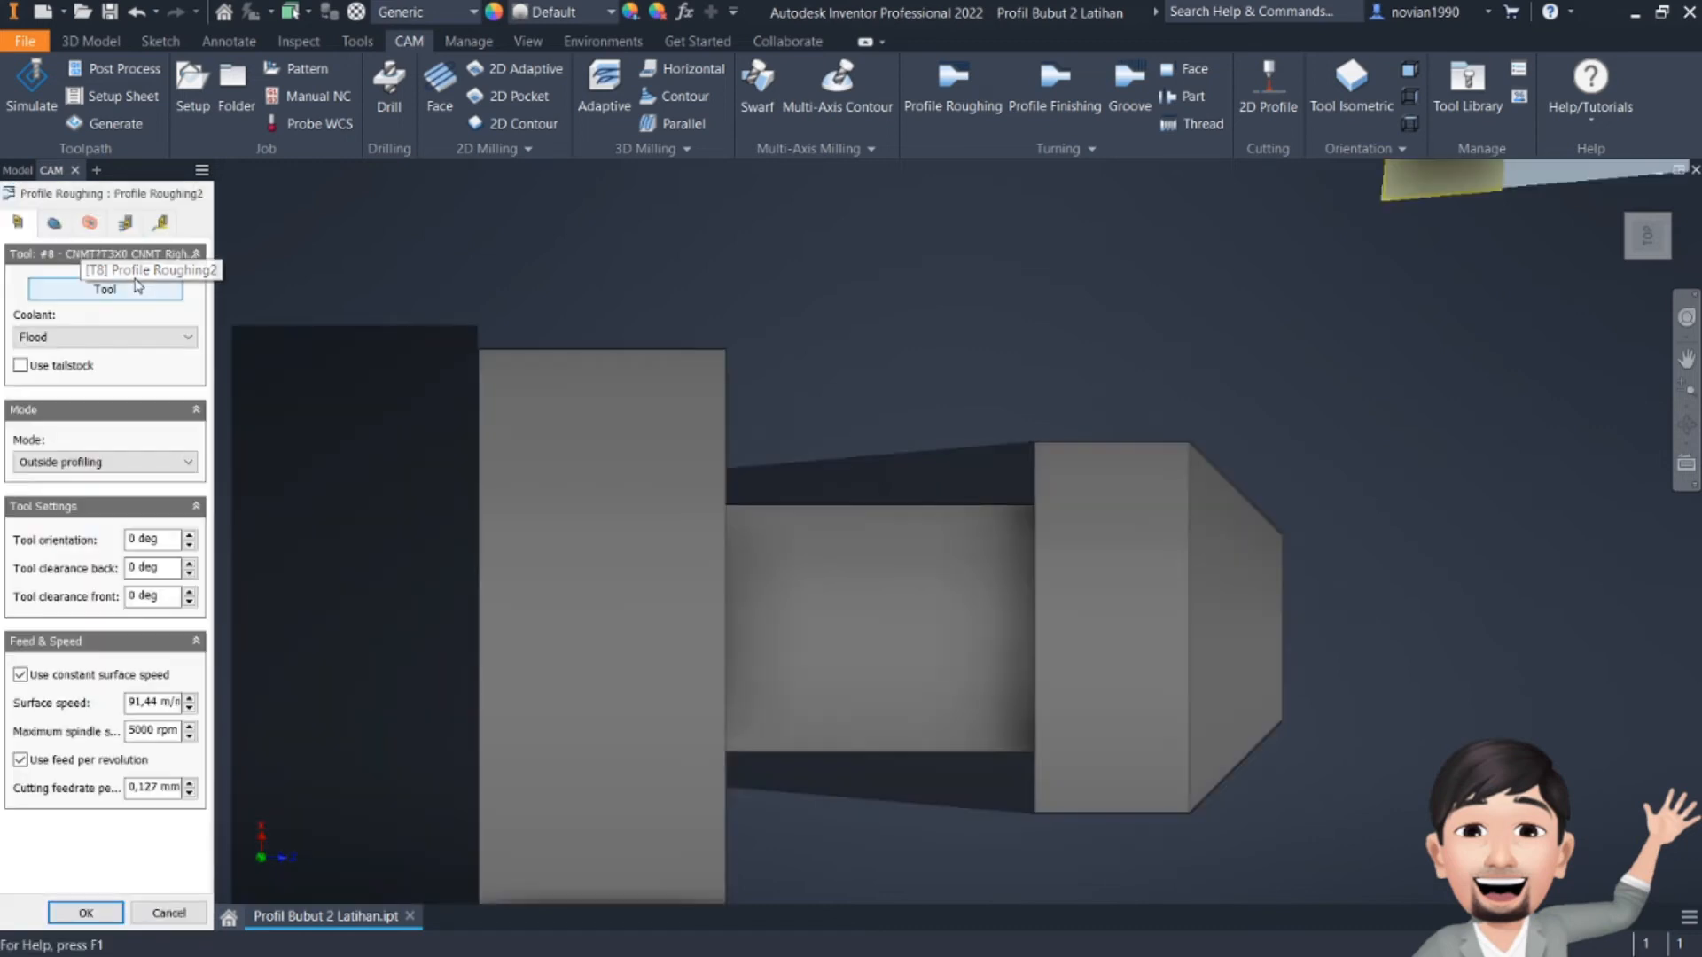
{"action": "left_click", "coordinate": [126, 225]}
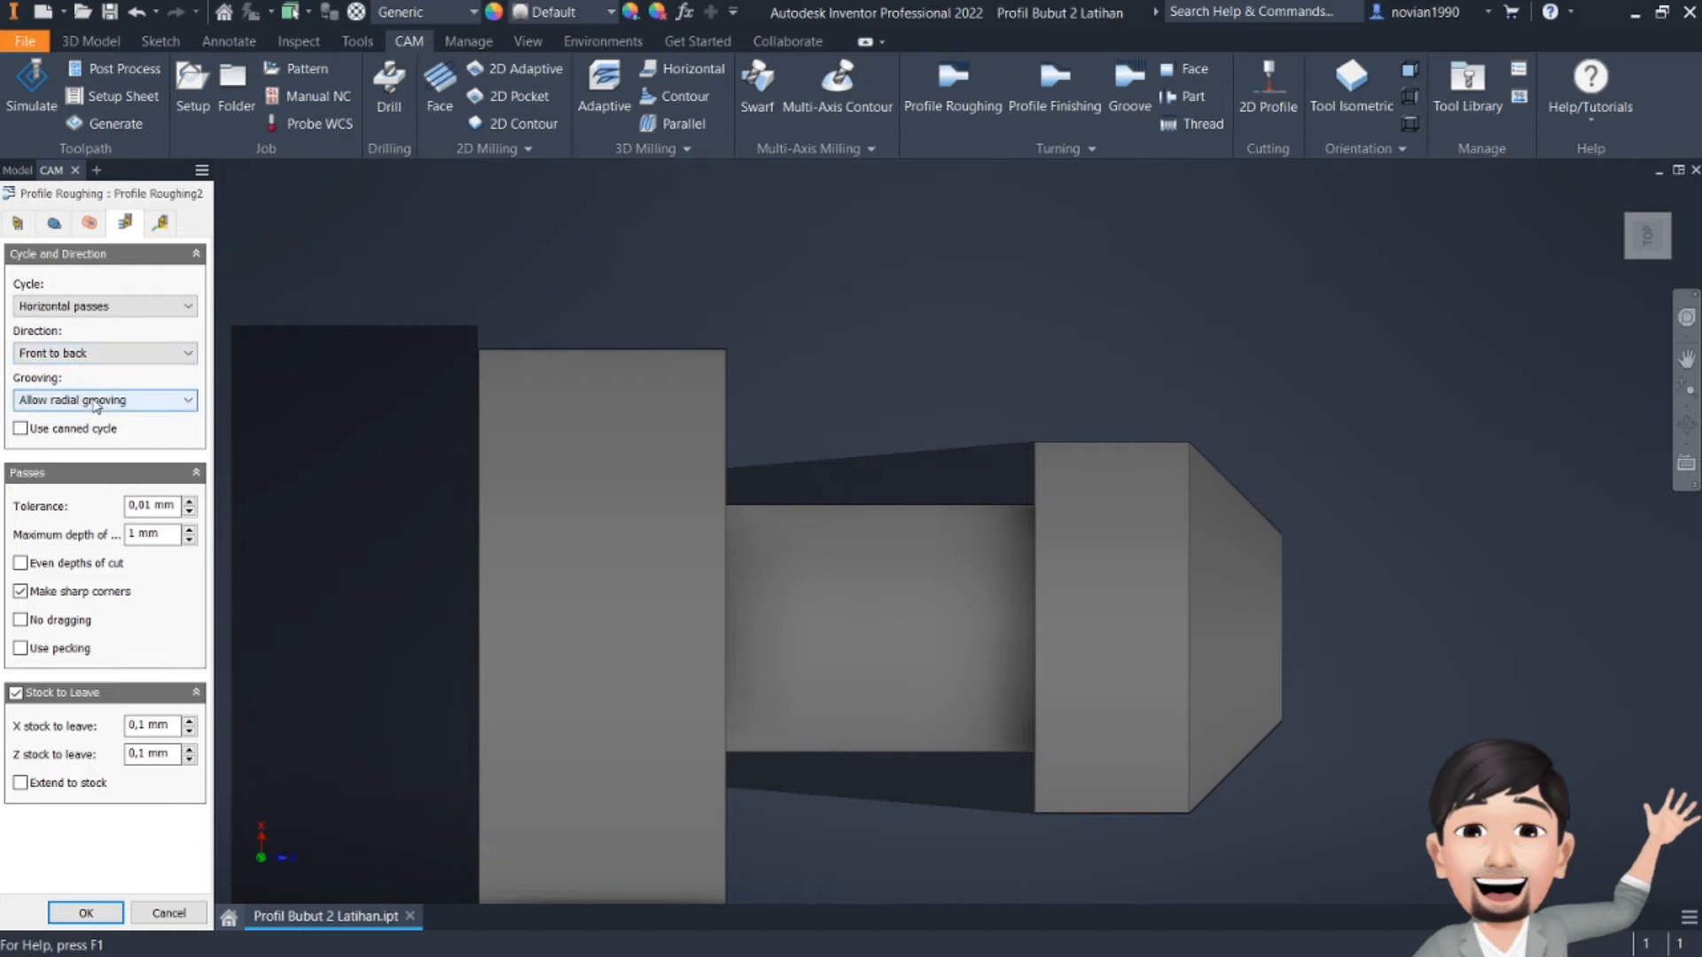
{"action": "mouse_move", "coordinate": [95, 404]}
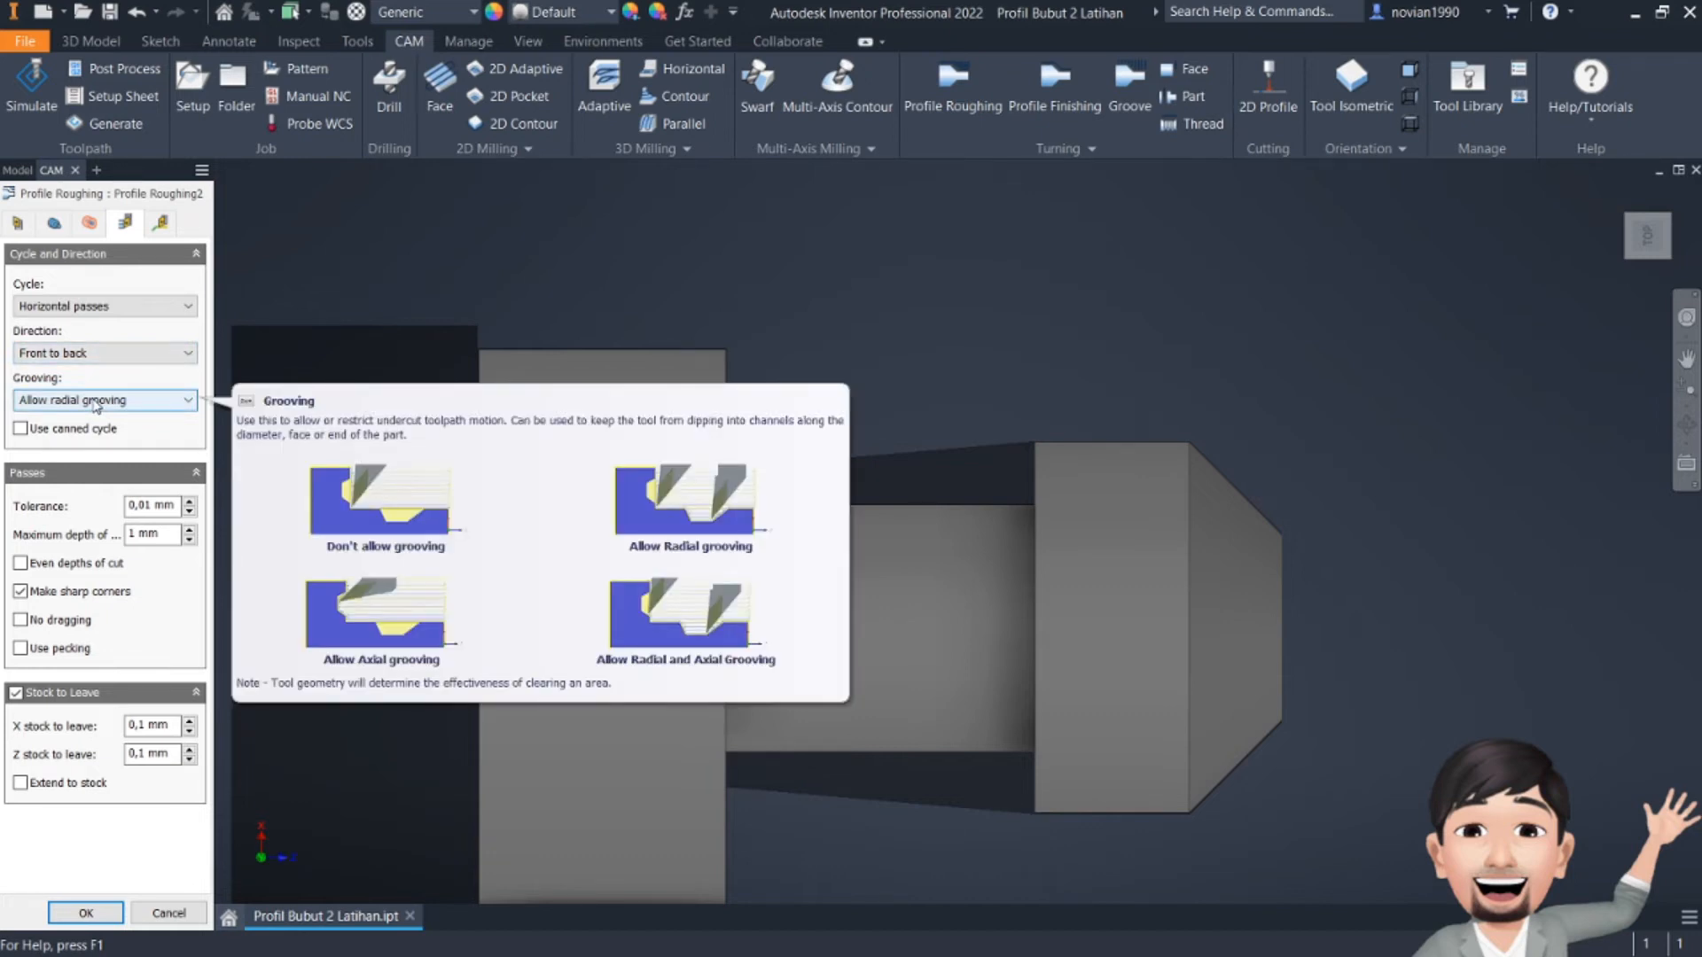
{"action": "left_click", "coordinate": [96, 404]}
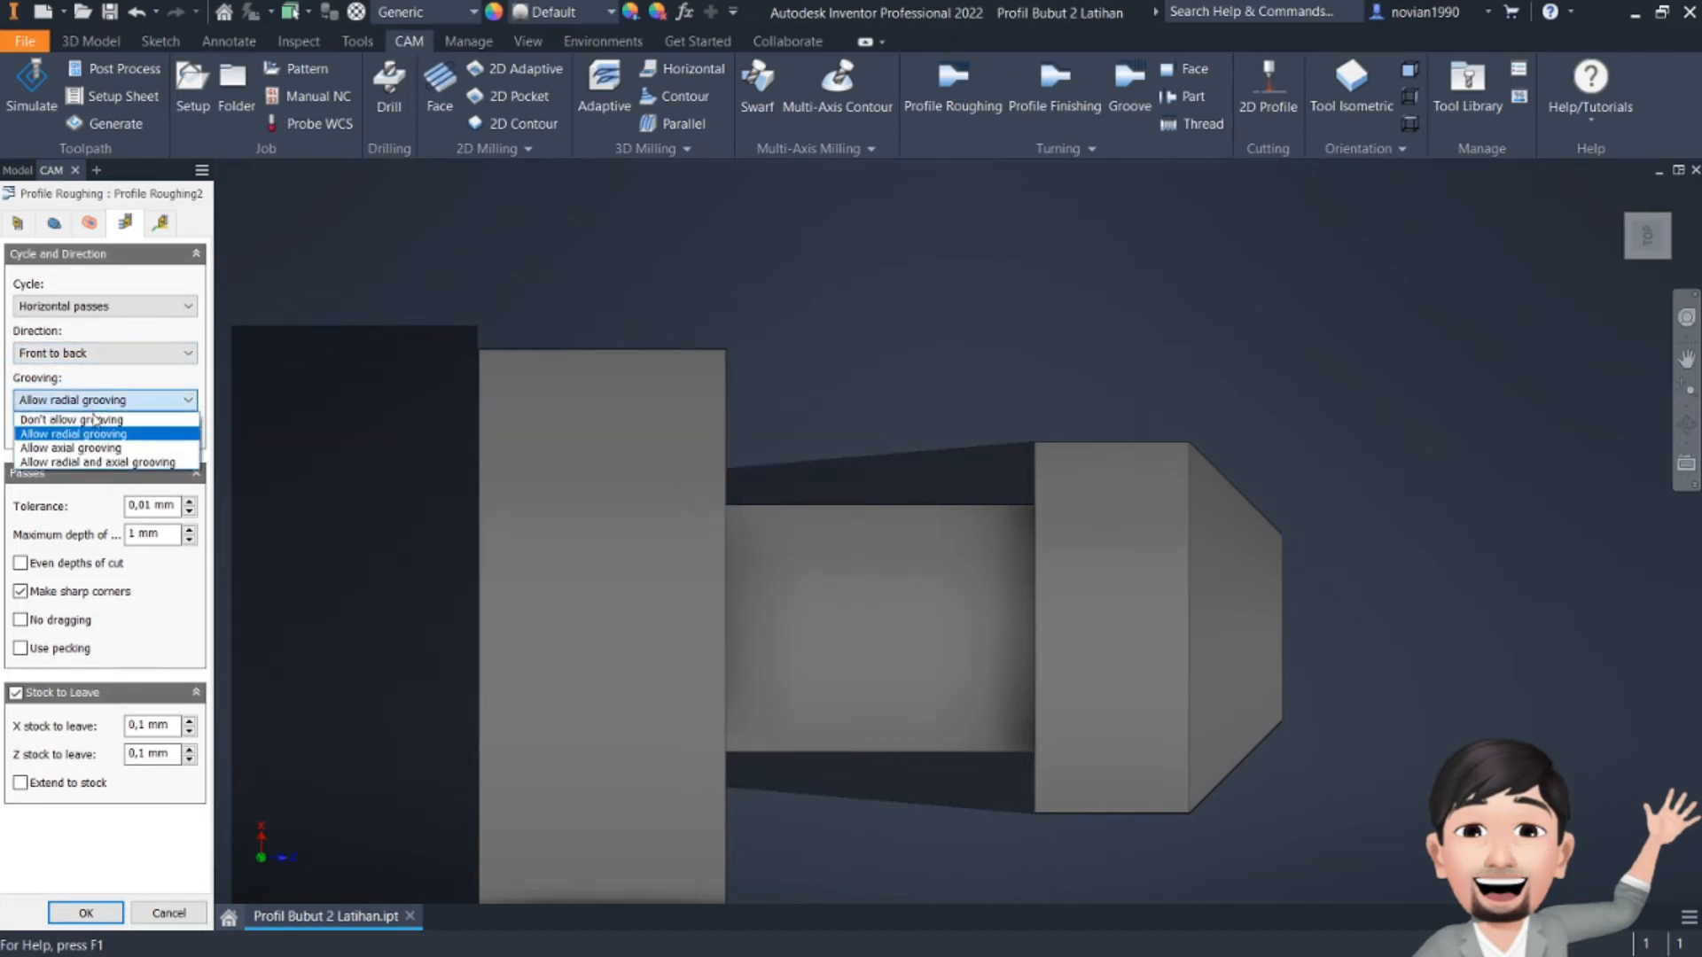
{"action": "left_click", "coordinate": [96, 420]}
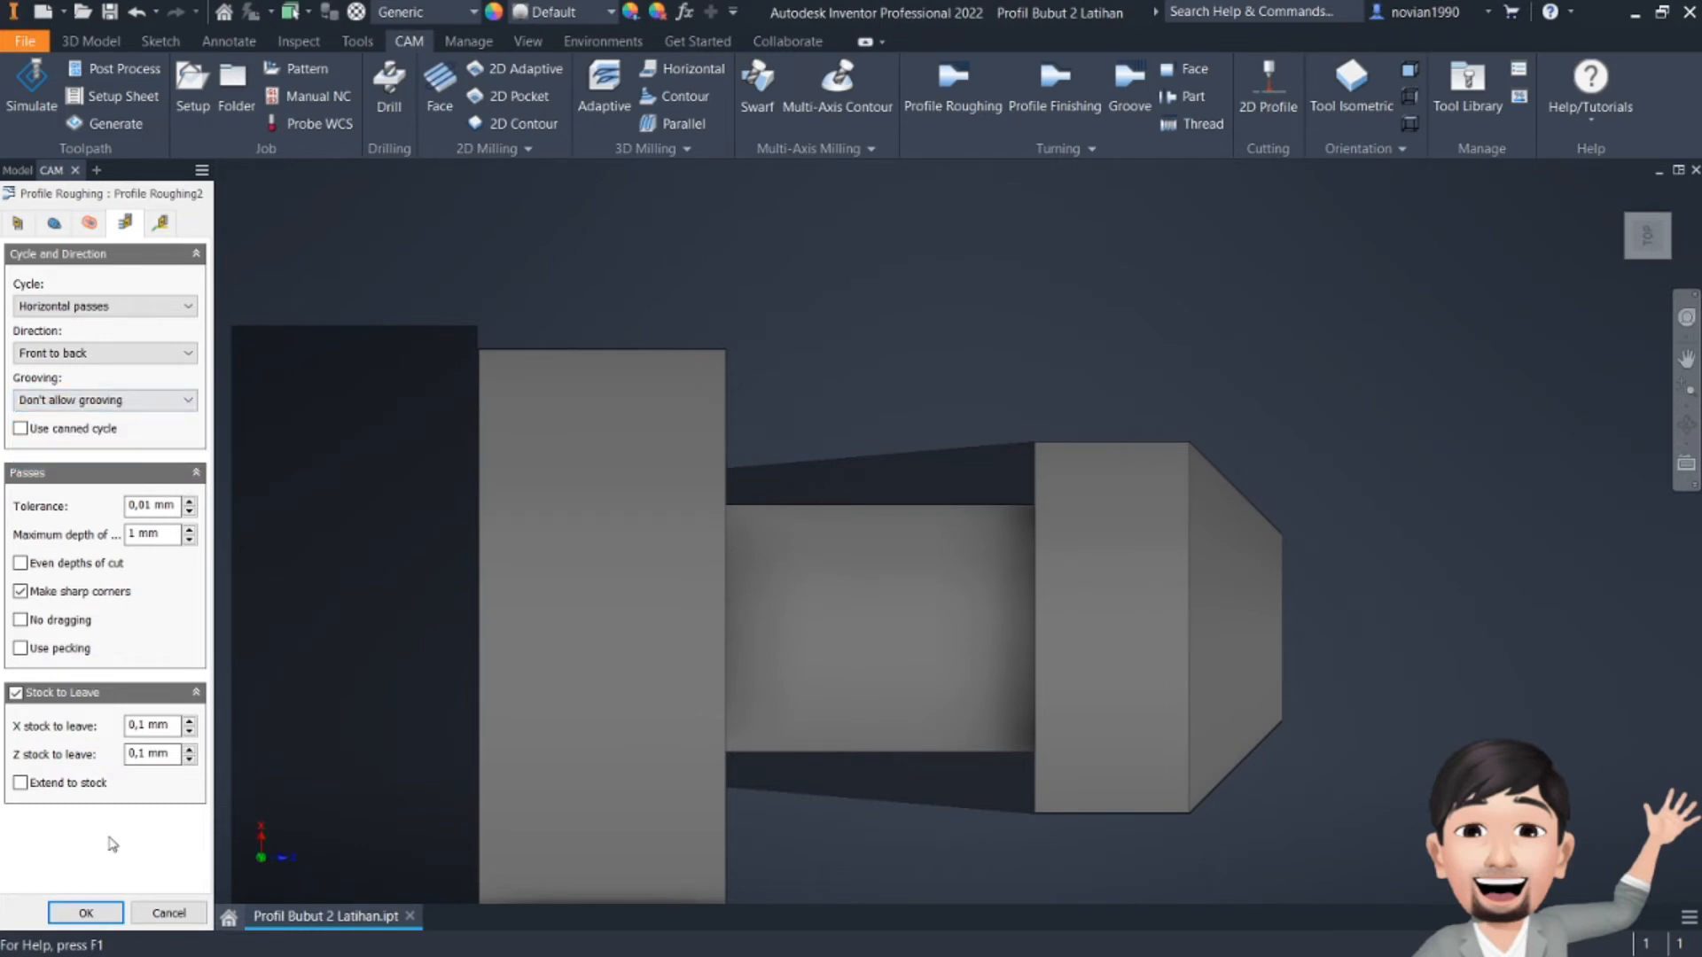
{"action": "left_click", "coordinate": [86, 913]}
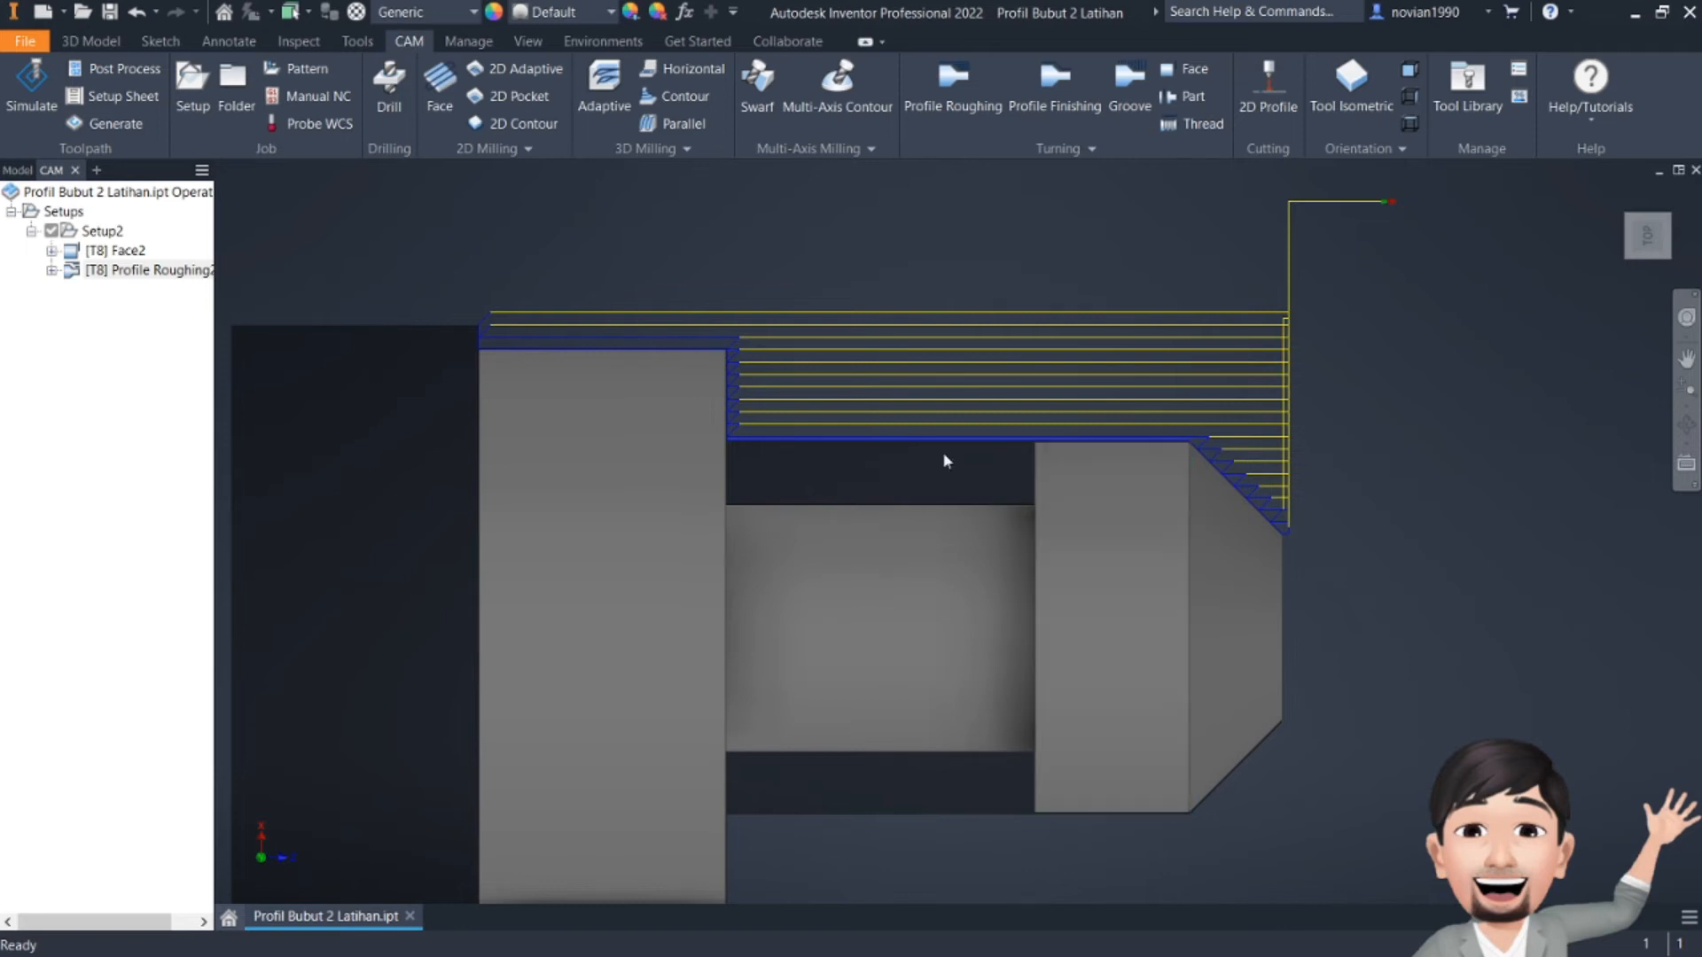
- Simulate the facing and updated profile roughing operations together through to the end, and close the simulation
{"action": "left_click", "coordinate": [58, 190]}
{"action": "left_click", "coordinate": [31, 88]}
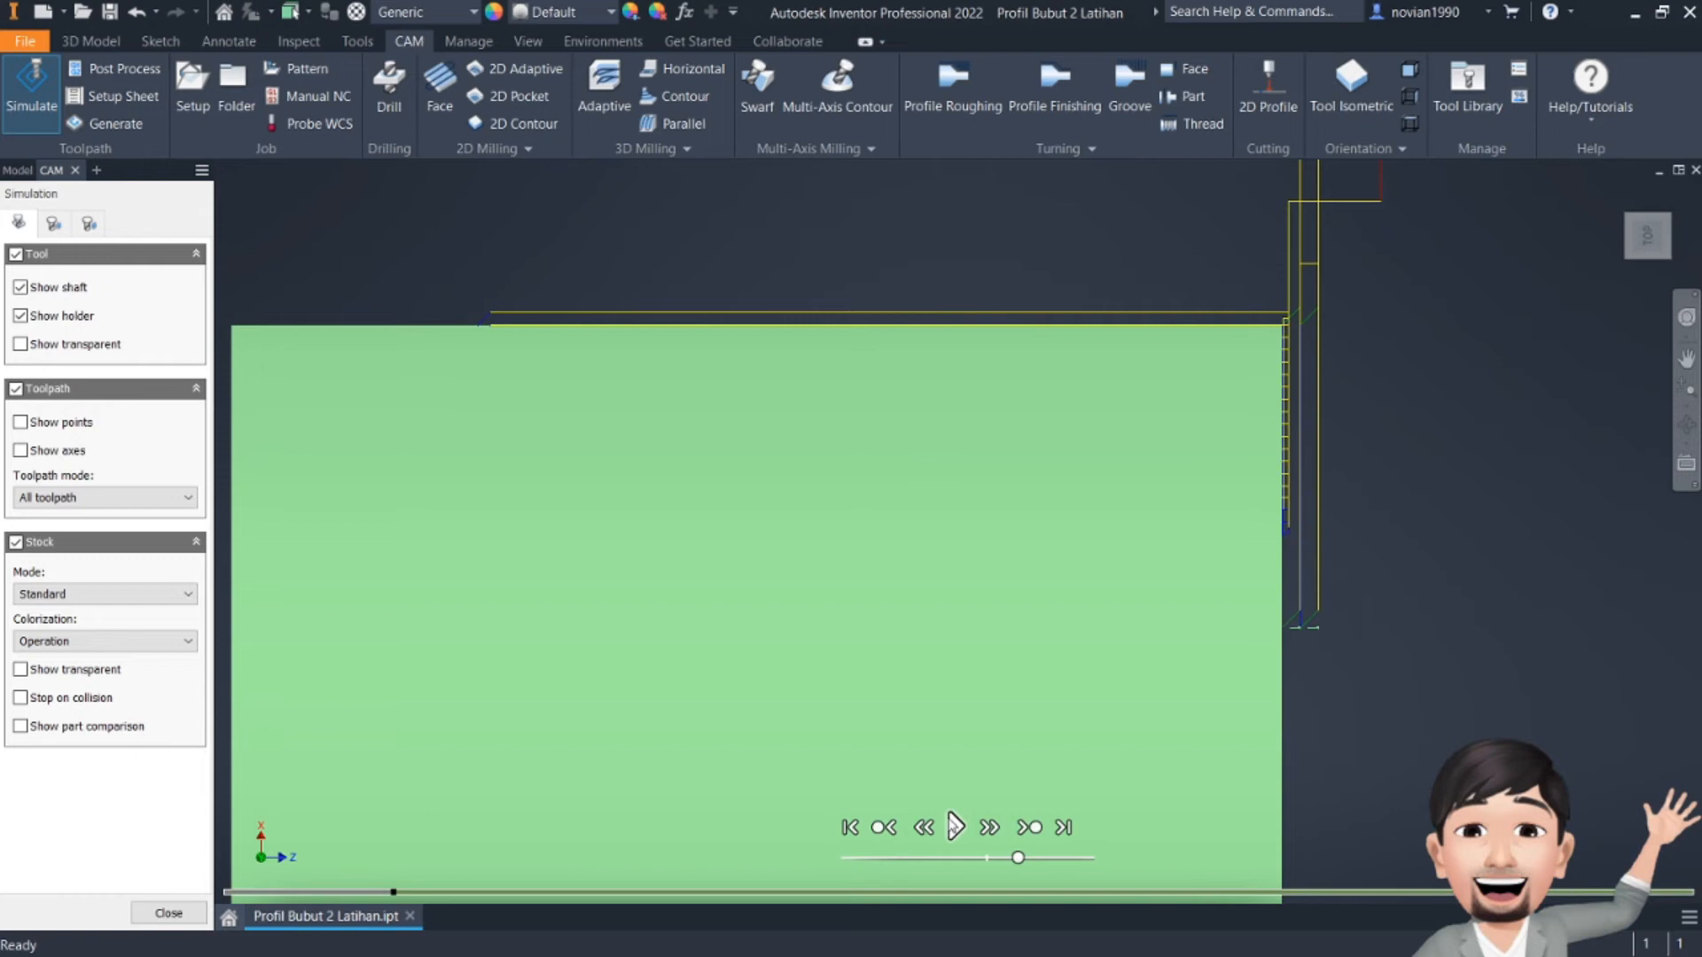
{"action": "left_click", "coordinate": [954, 826]}
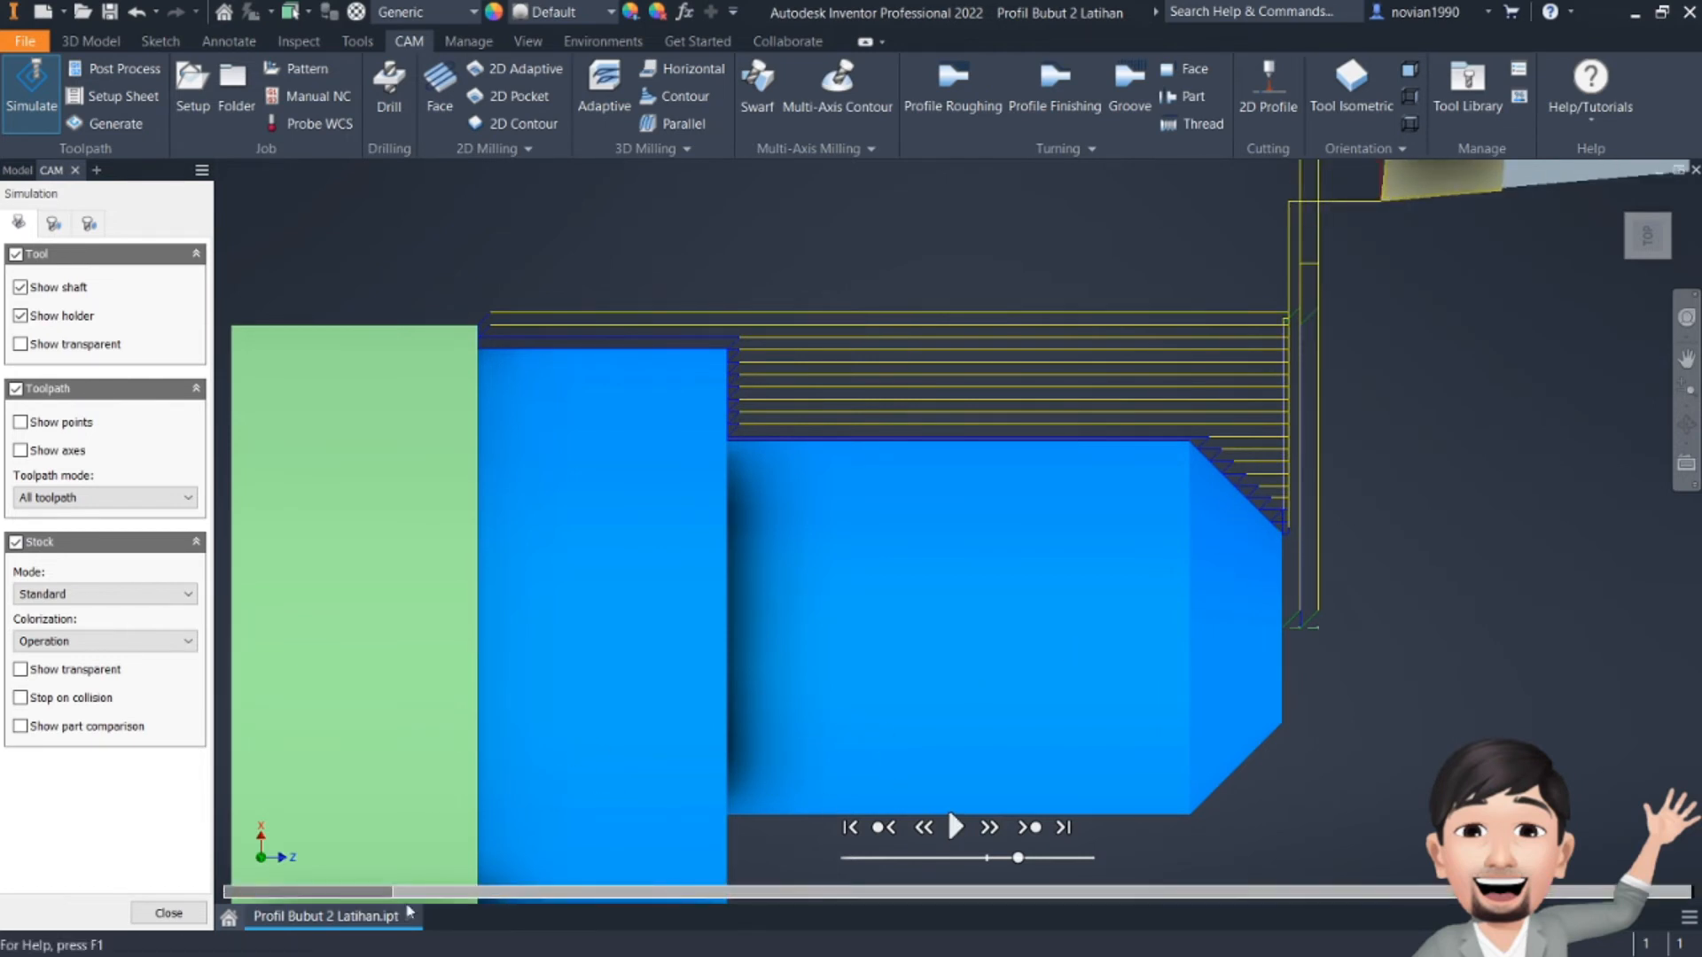
{"action": "left_click", "coordinate": [190, 922]}
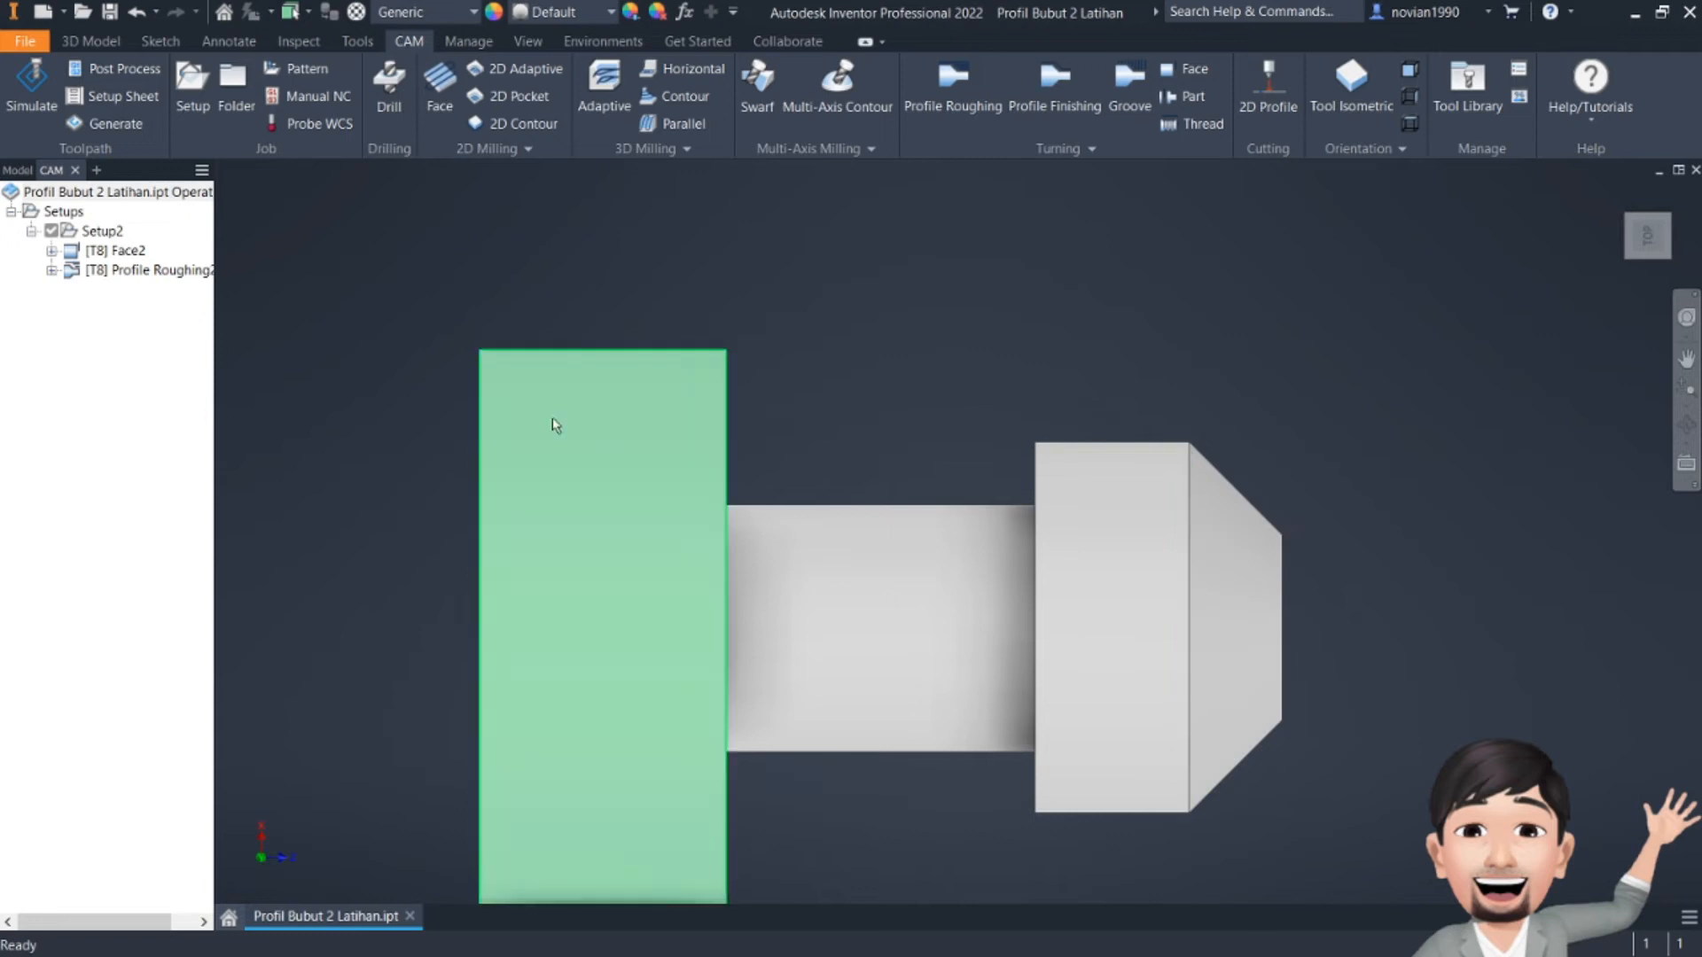
- Start an outside Profile Finishing operation and assign tool #3 VNMT Right Hand with 0,04 mm corner radius
{"action": "left_click", "coordinate": [1048, 108]}
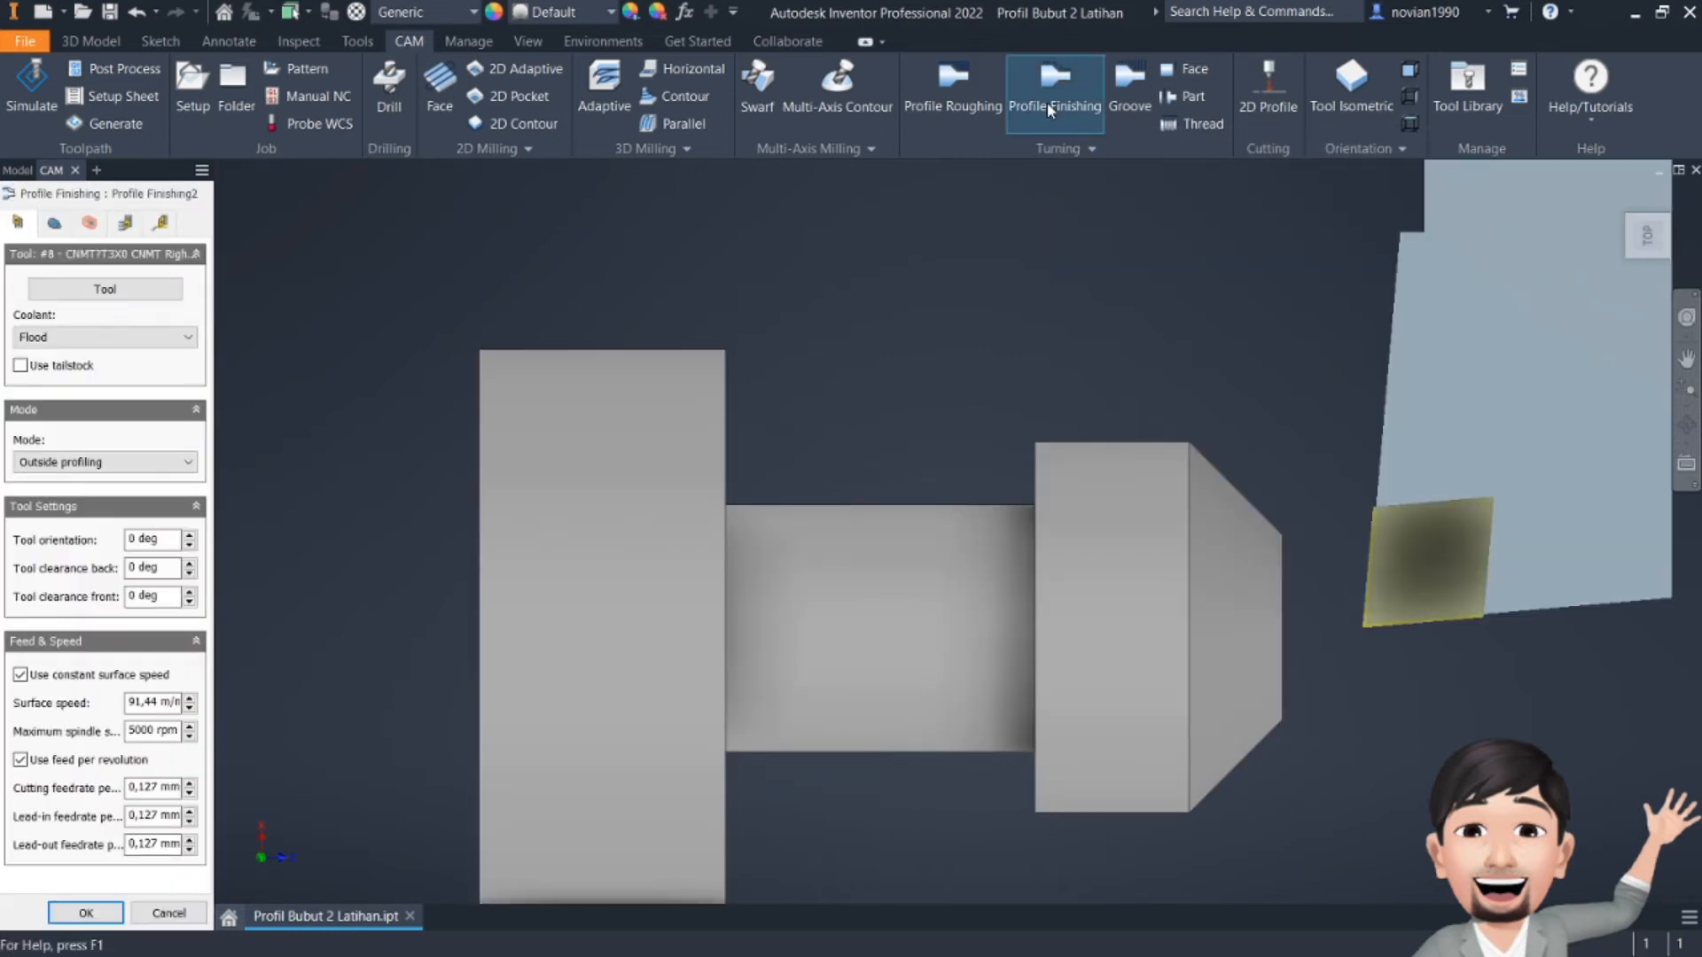
{"action": "left_click", "coordinate": [103, 294]}
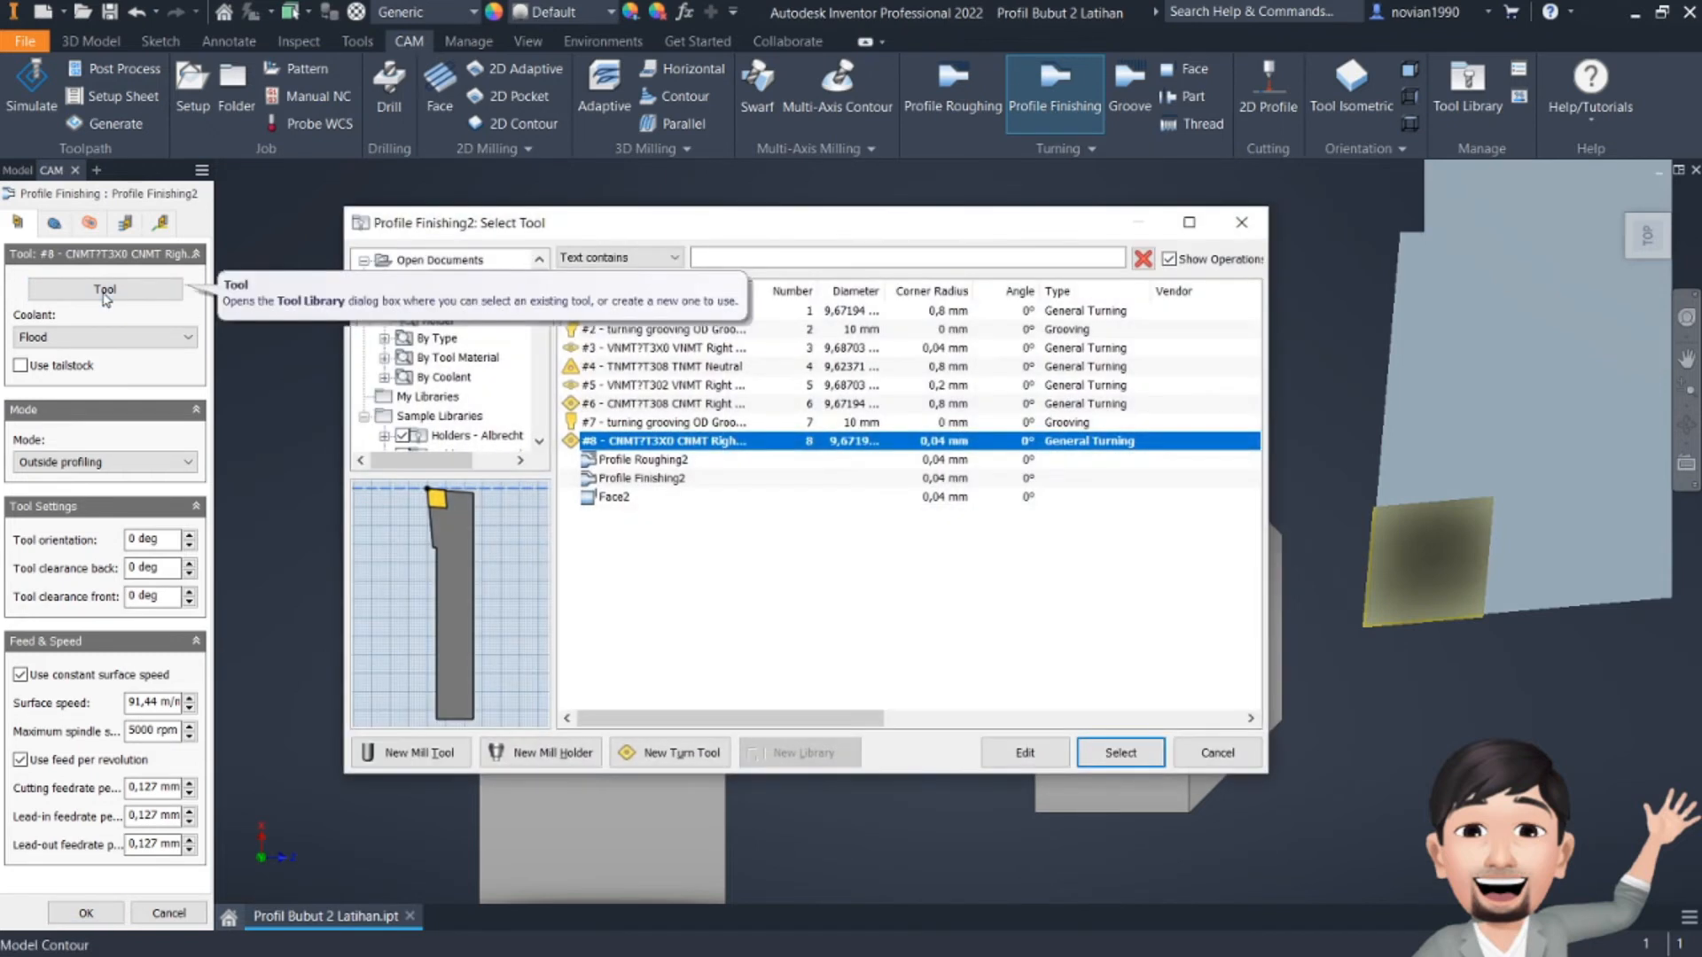
{"action": "left_click", "coordinate": [624, 349]}
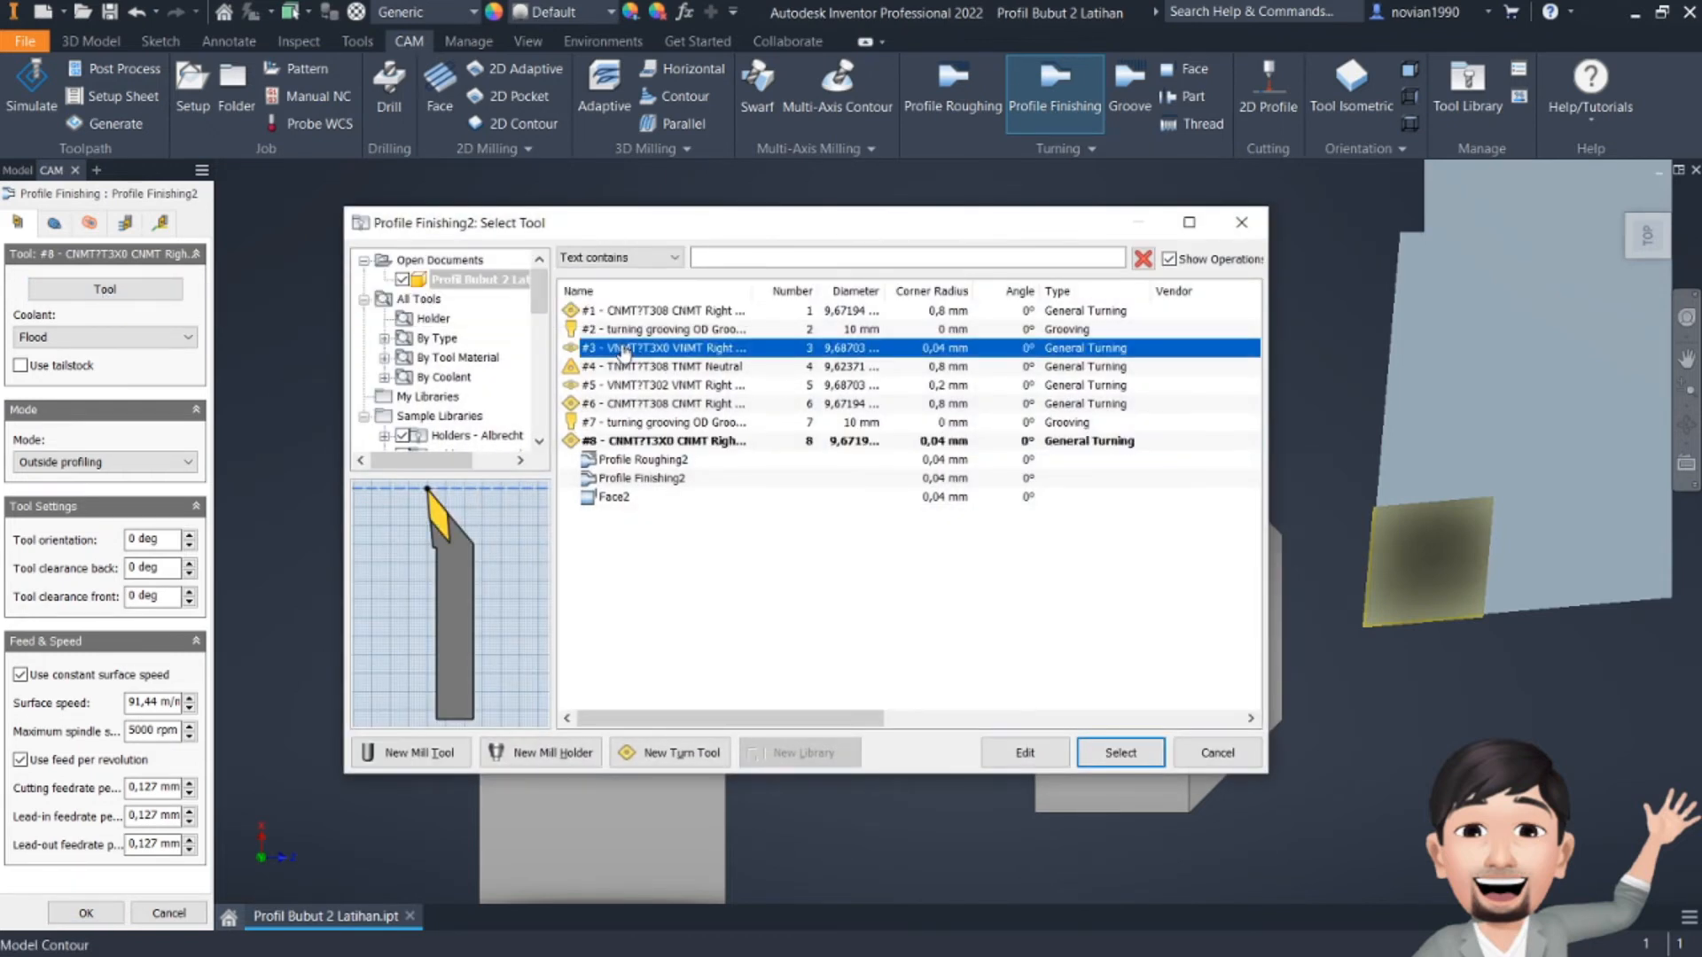
{"action": "left_click", "coordinate": [1108, 758]}
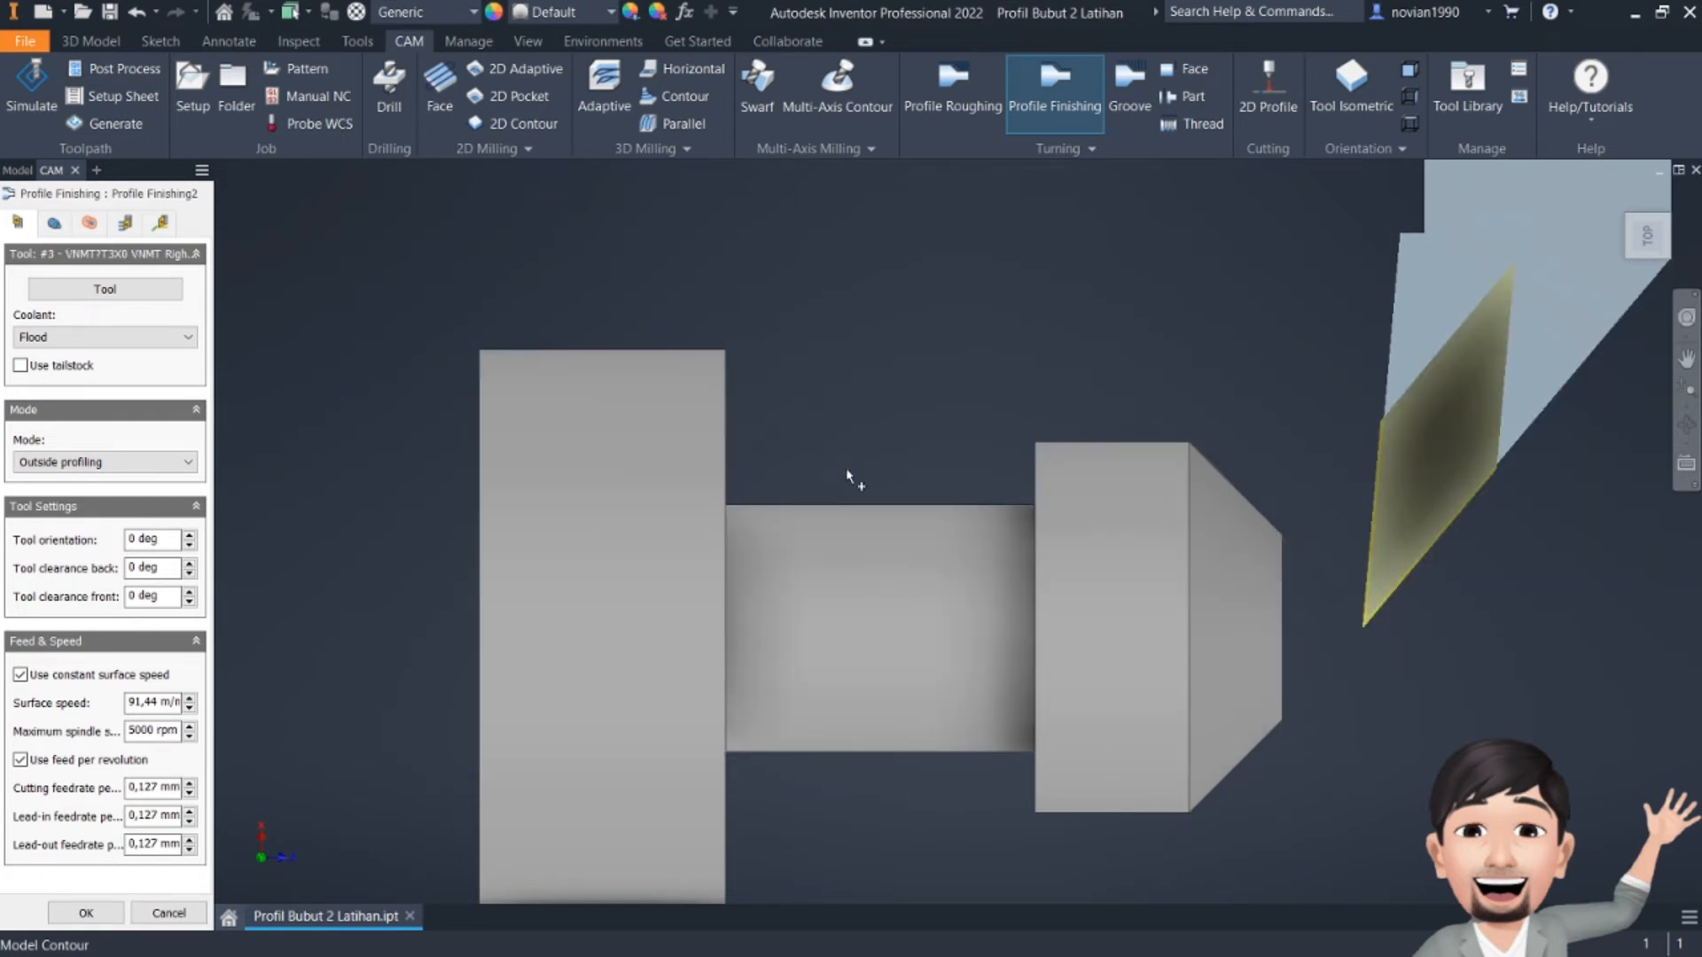
- Check the finishing operation's geometry and radii, set its grooving to Don't allow grooving, and generate the toolpath
{"action": "left_click", "coordinate": [49, 229]}
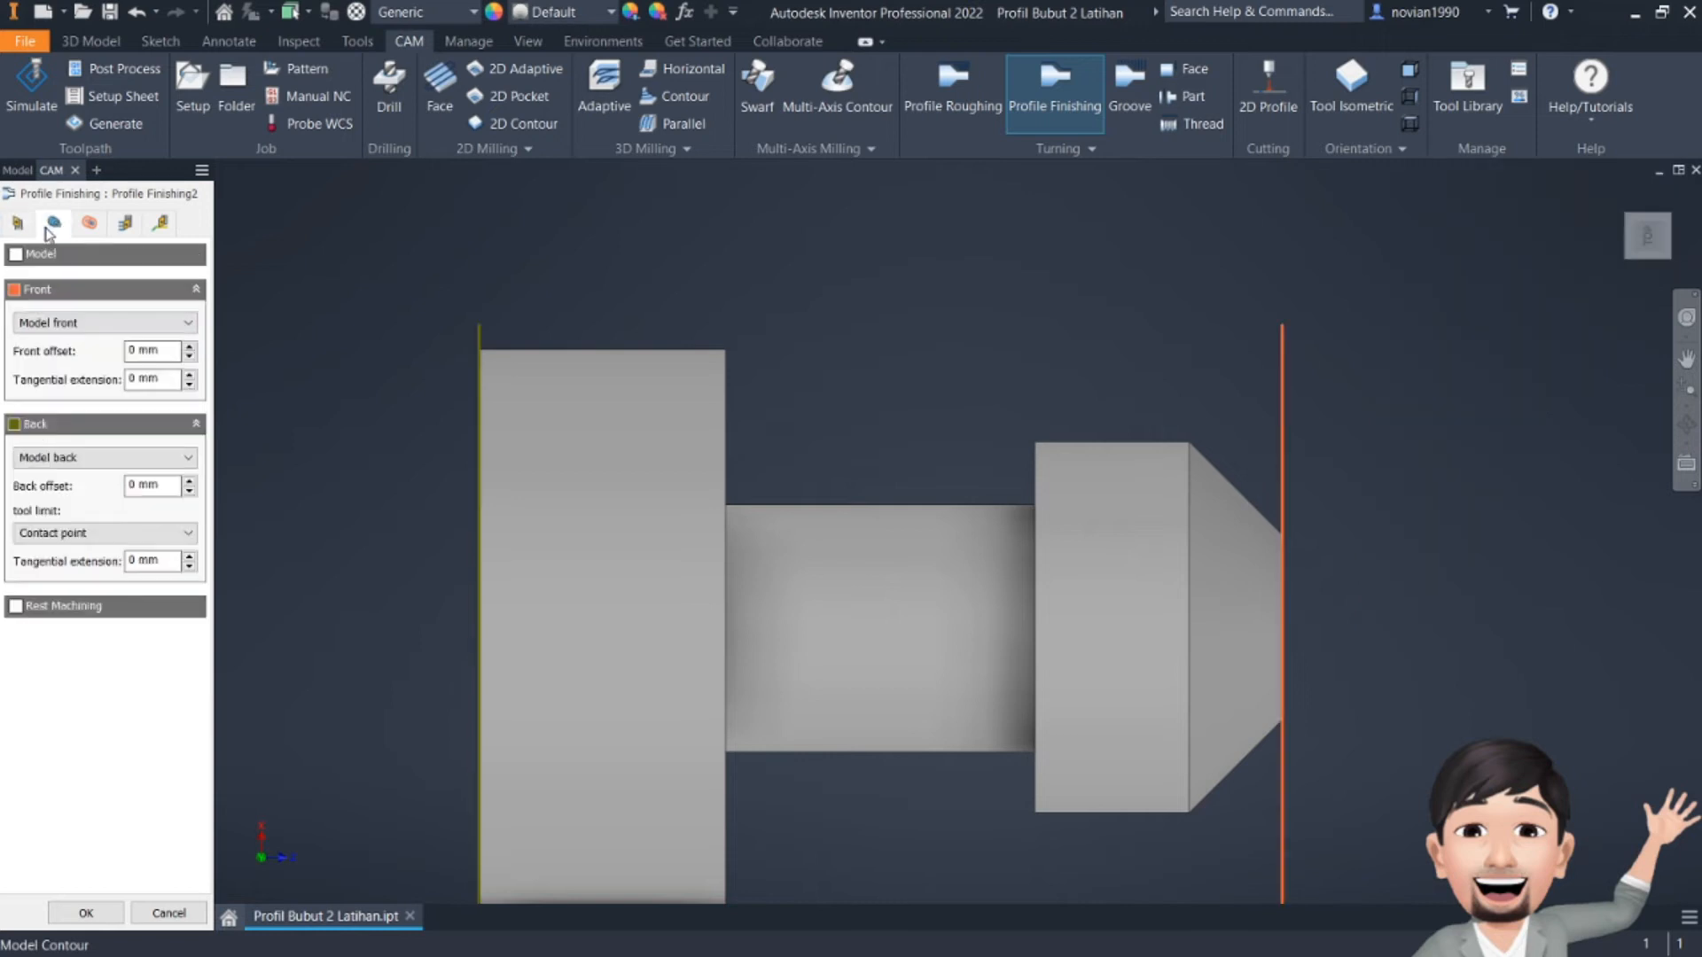
{"action": "left_click", "coordinate": [89, 224]}
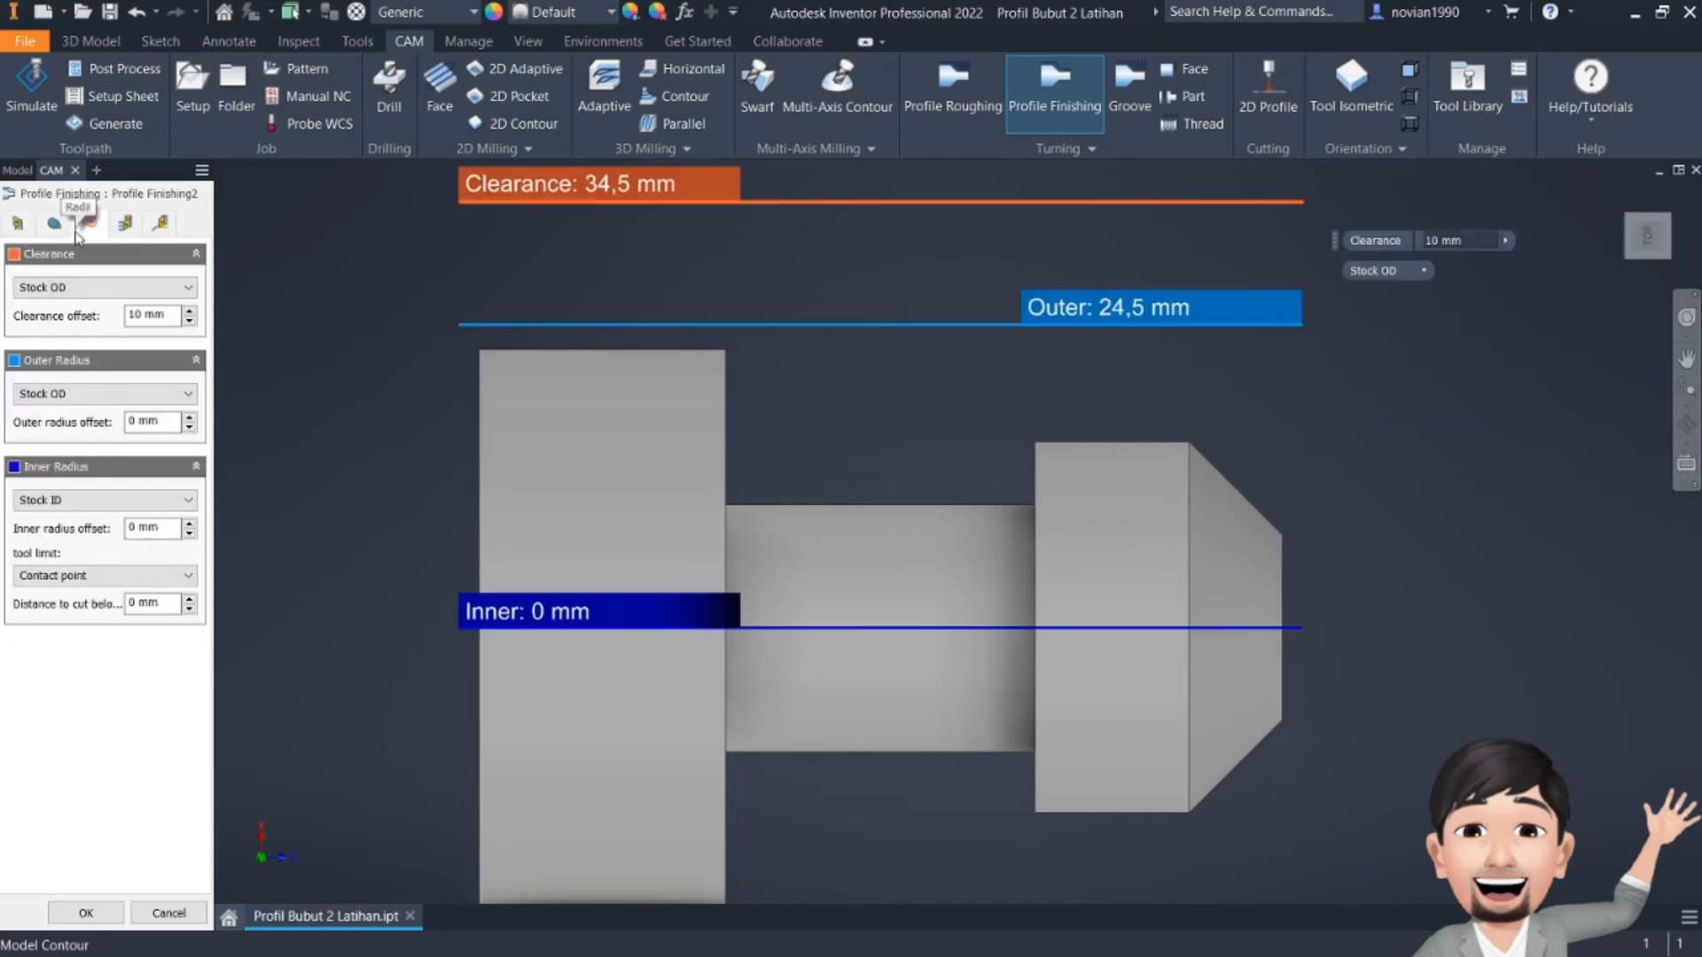
{"action": "left_click", "coordinate": [126, 223]}
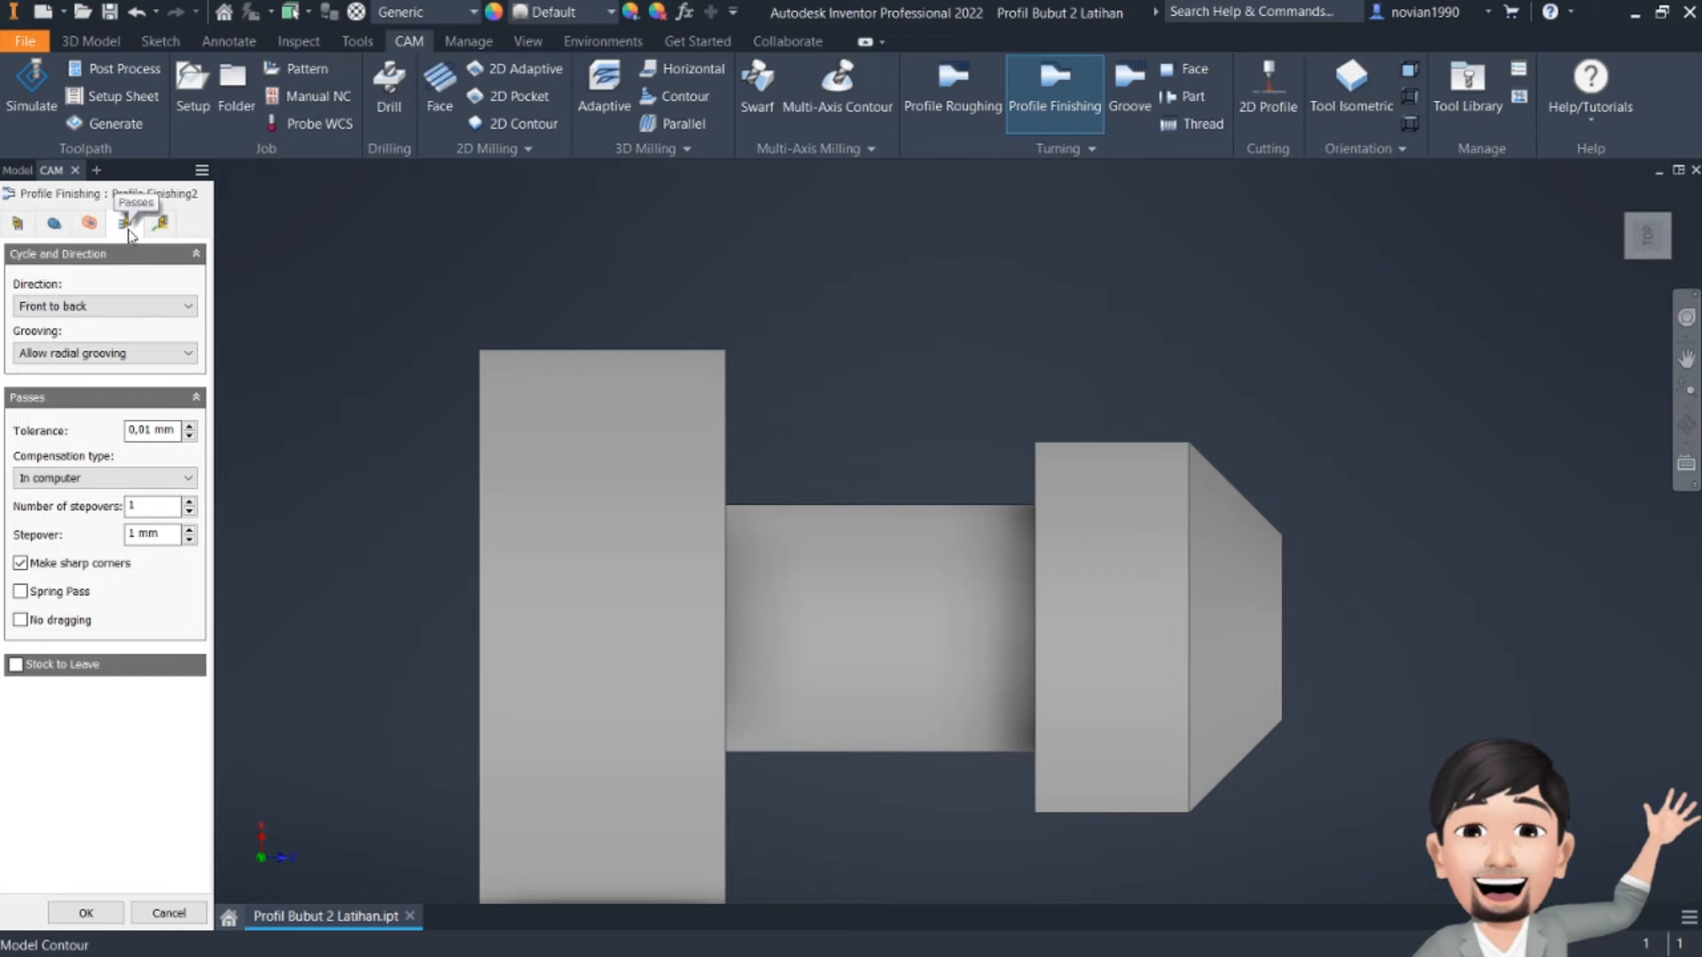
{"action": "left_click", "coordinate": [111, 355]}
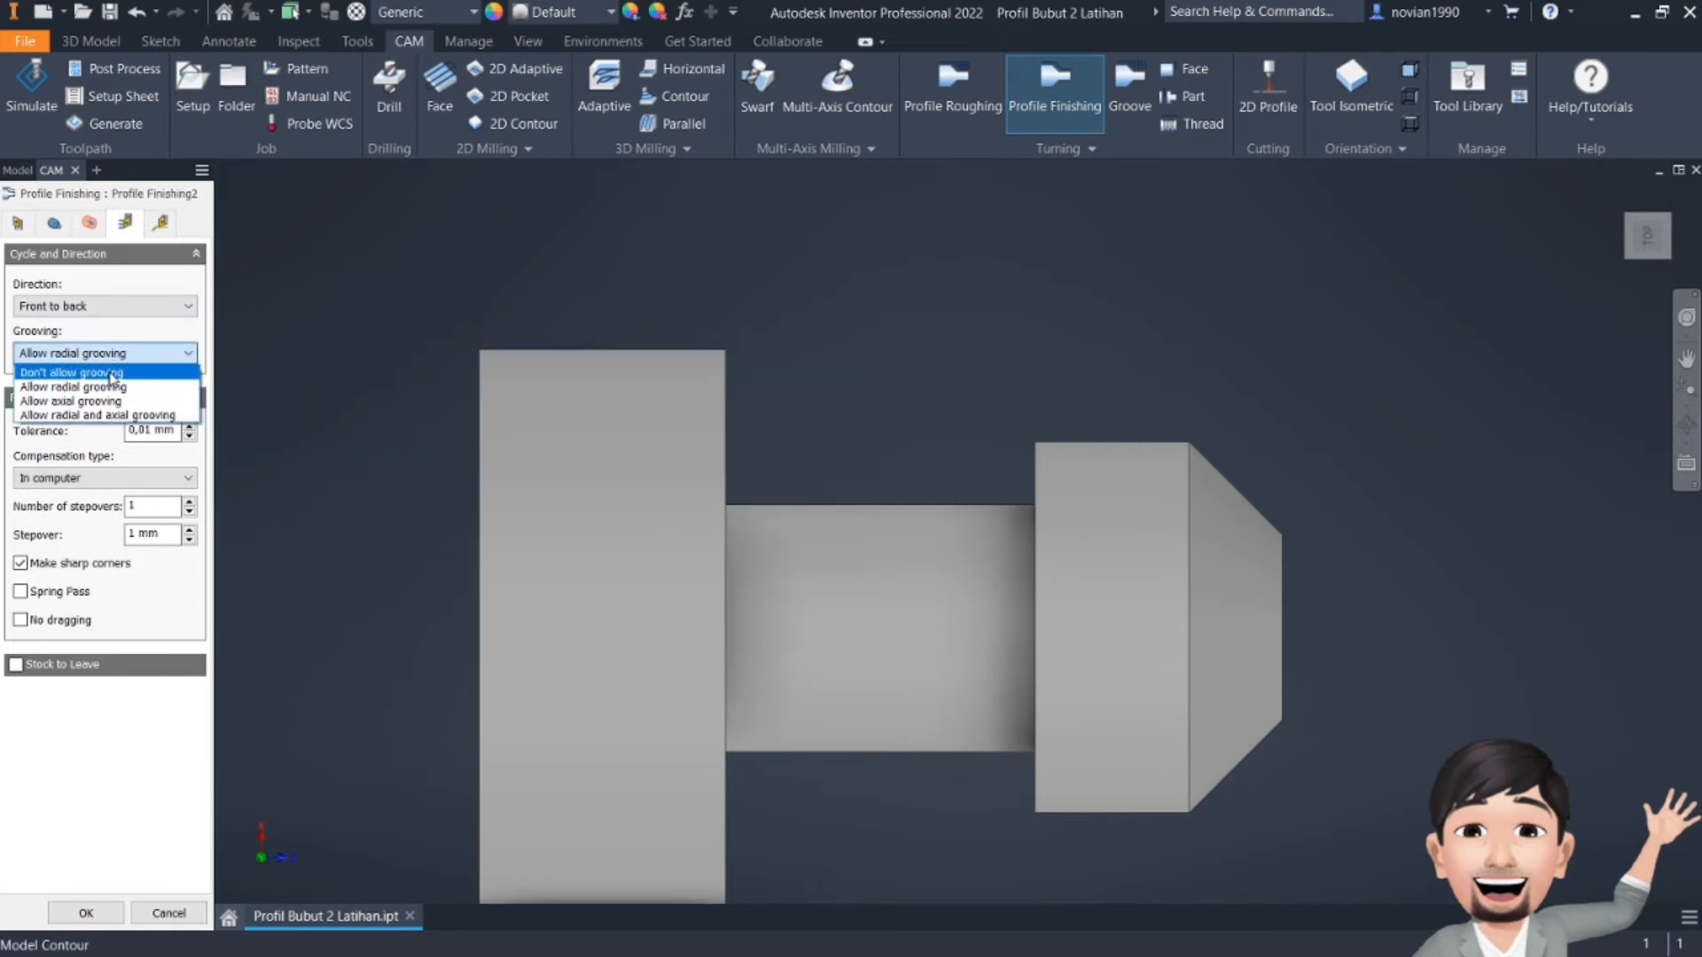
{"action": "left_click", "coordinate": [112, 374]}
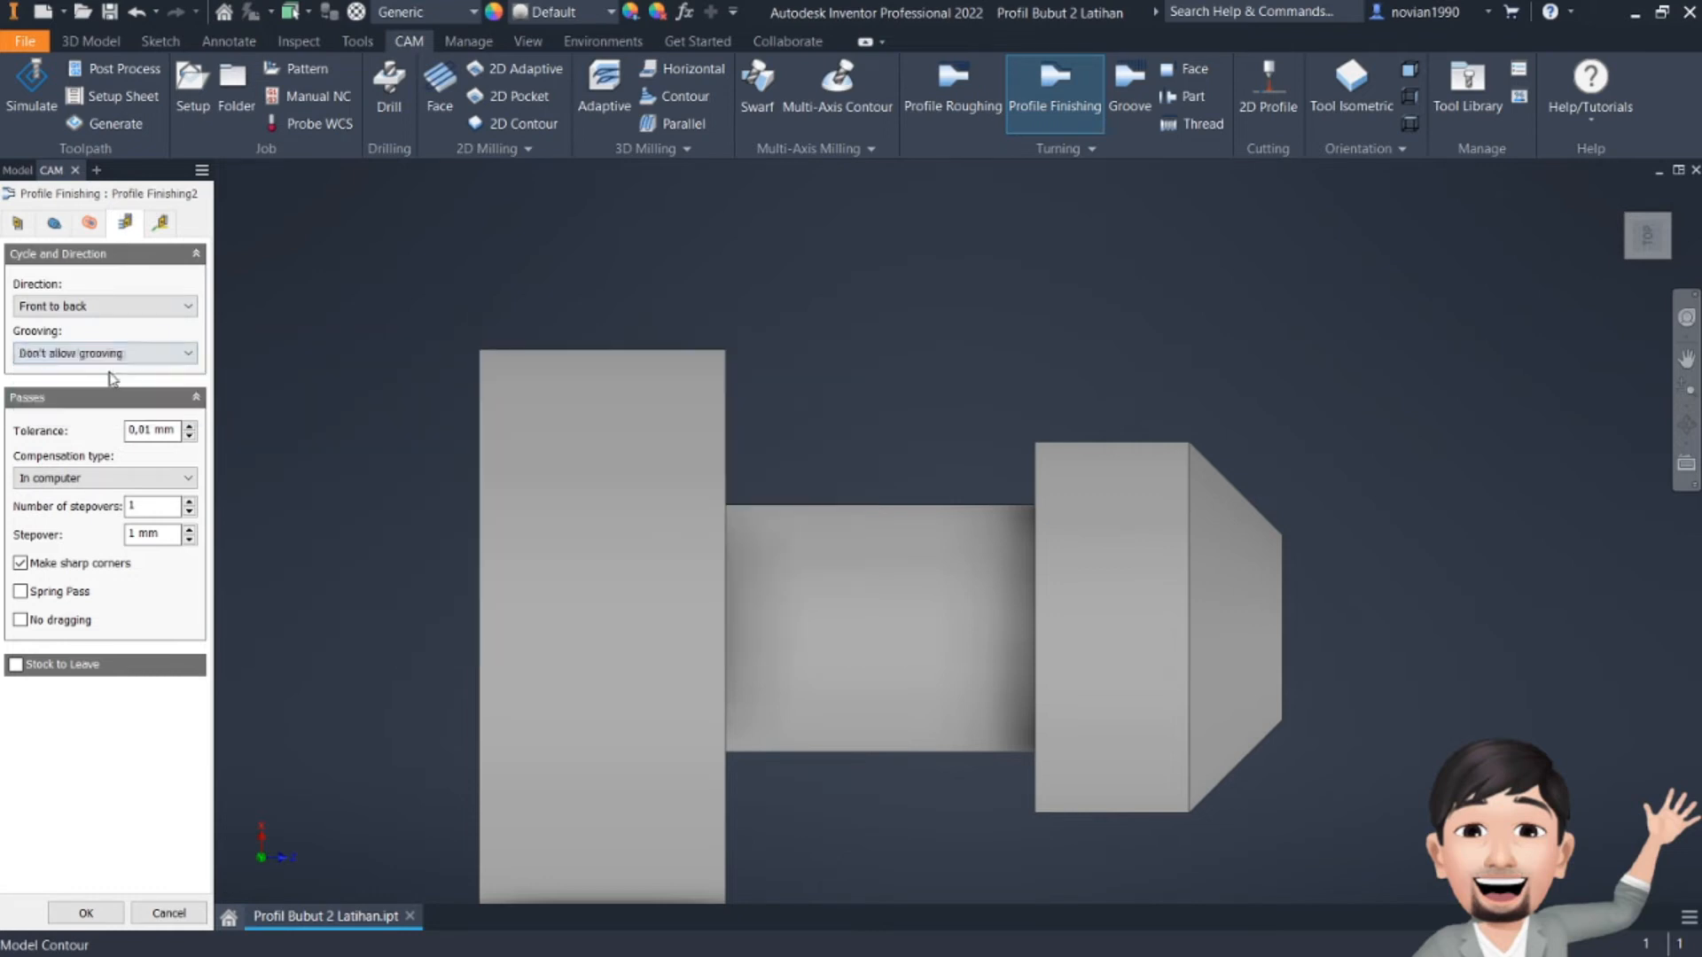
{"action": "left_click", "coordinate": [87, 914]}
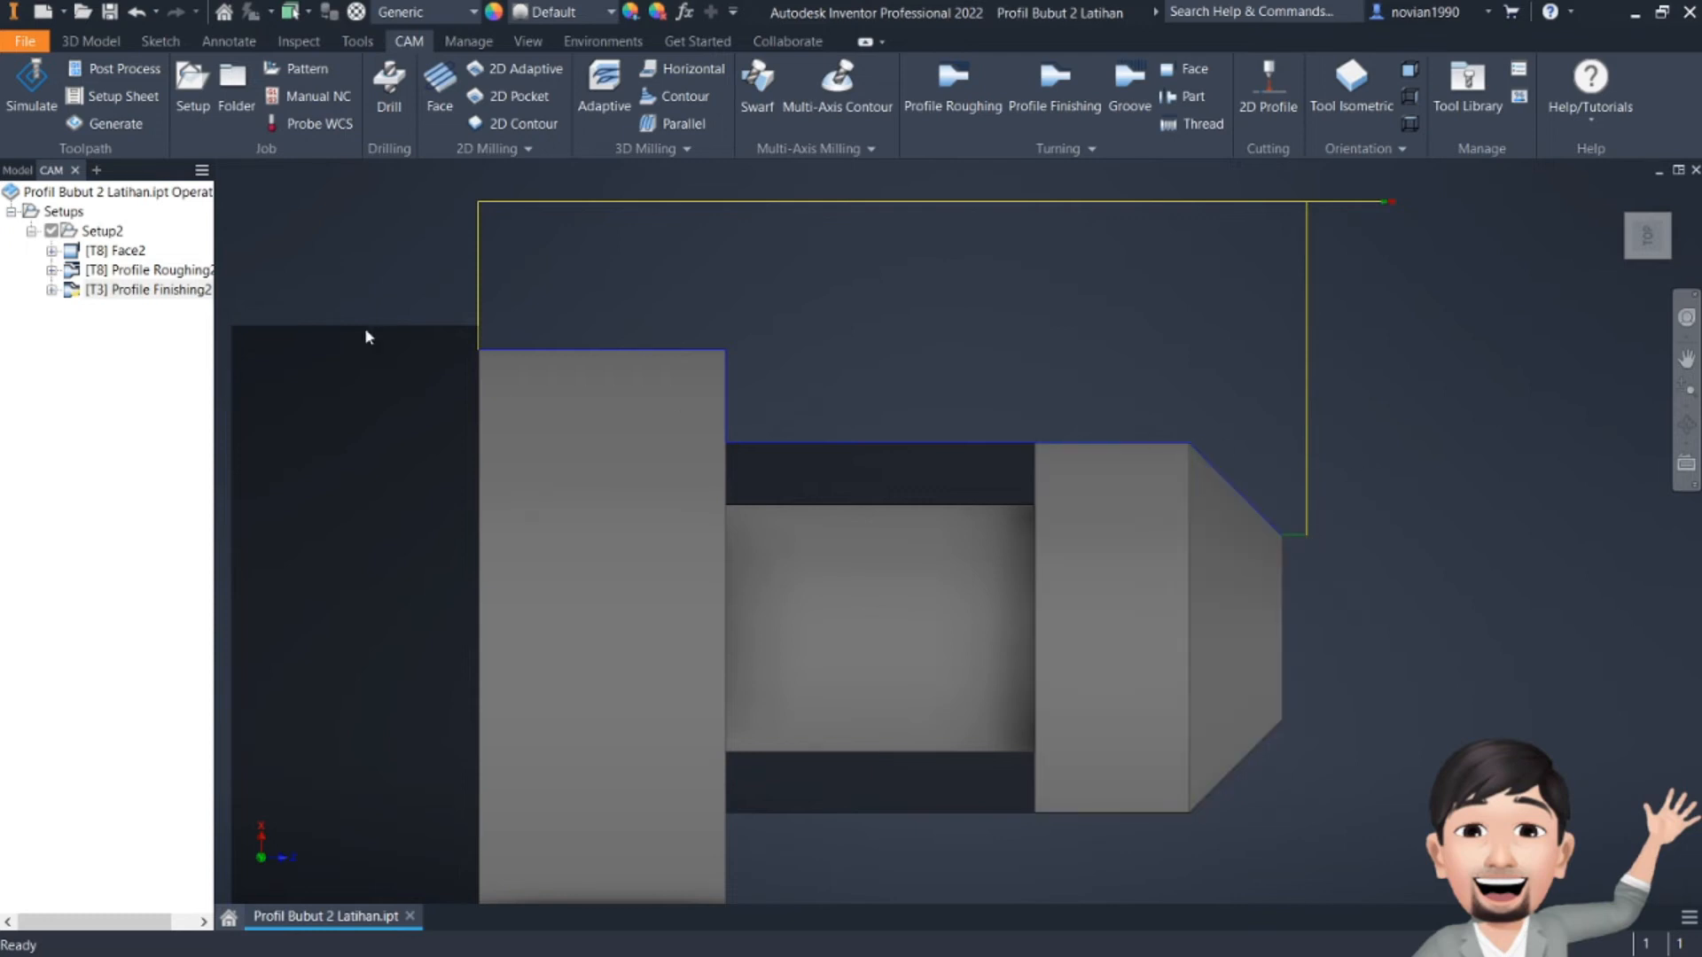
- Simulate the facing, roughing and finishing operations together, examine the cutting from several angles and close up, and close the simulation
{"action": "left_click", "coordinate": [35, 195]}
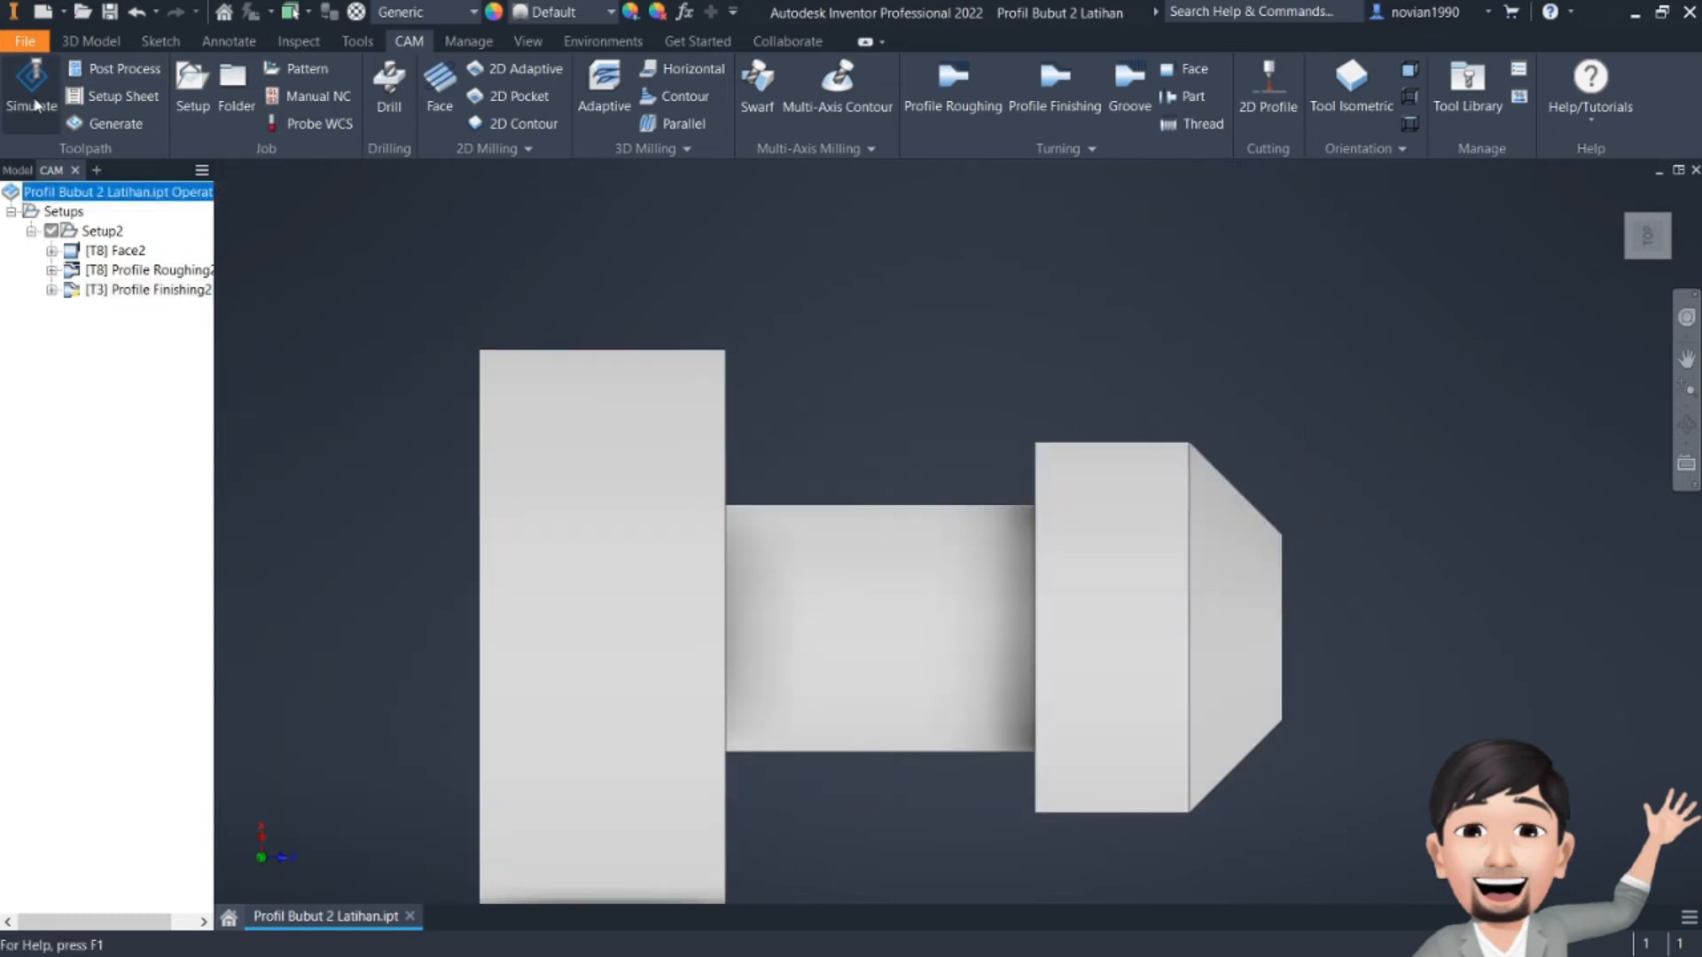
{"action": "left_click", "coordinate": [31, 80]}
{"action": "scroll", "coordinate": [1122, 529], "scroll_direction": "down", "scroll_amount": 3}
{"action": "left_click", "coordinate": [955, 826]}
{"action": "middle_click_drag", "start_coordinate": [1642, 241], "coordinate": [1613, 222], "text": "shift"}
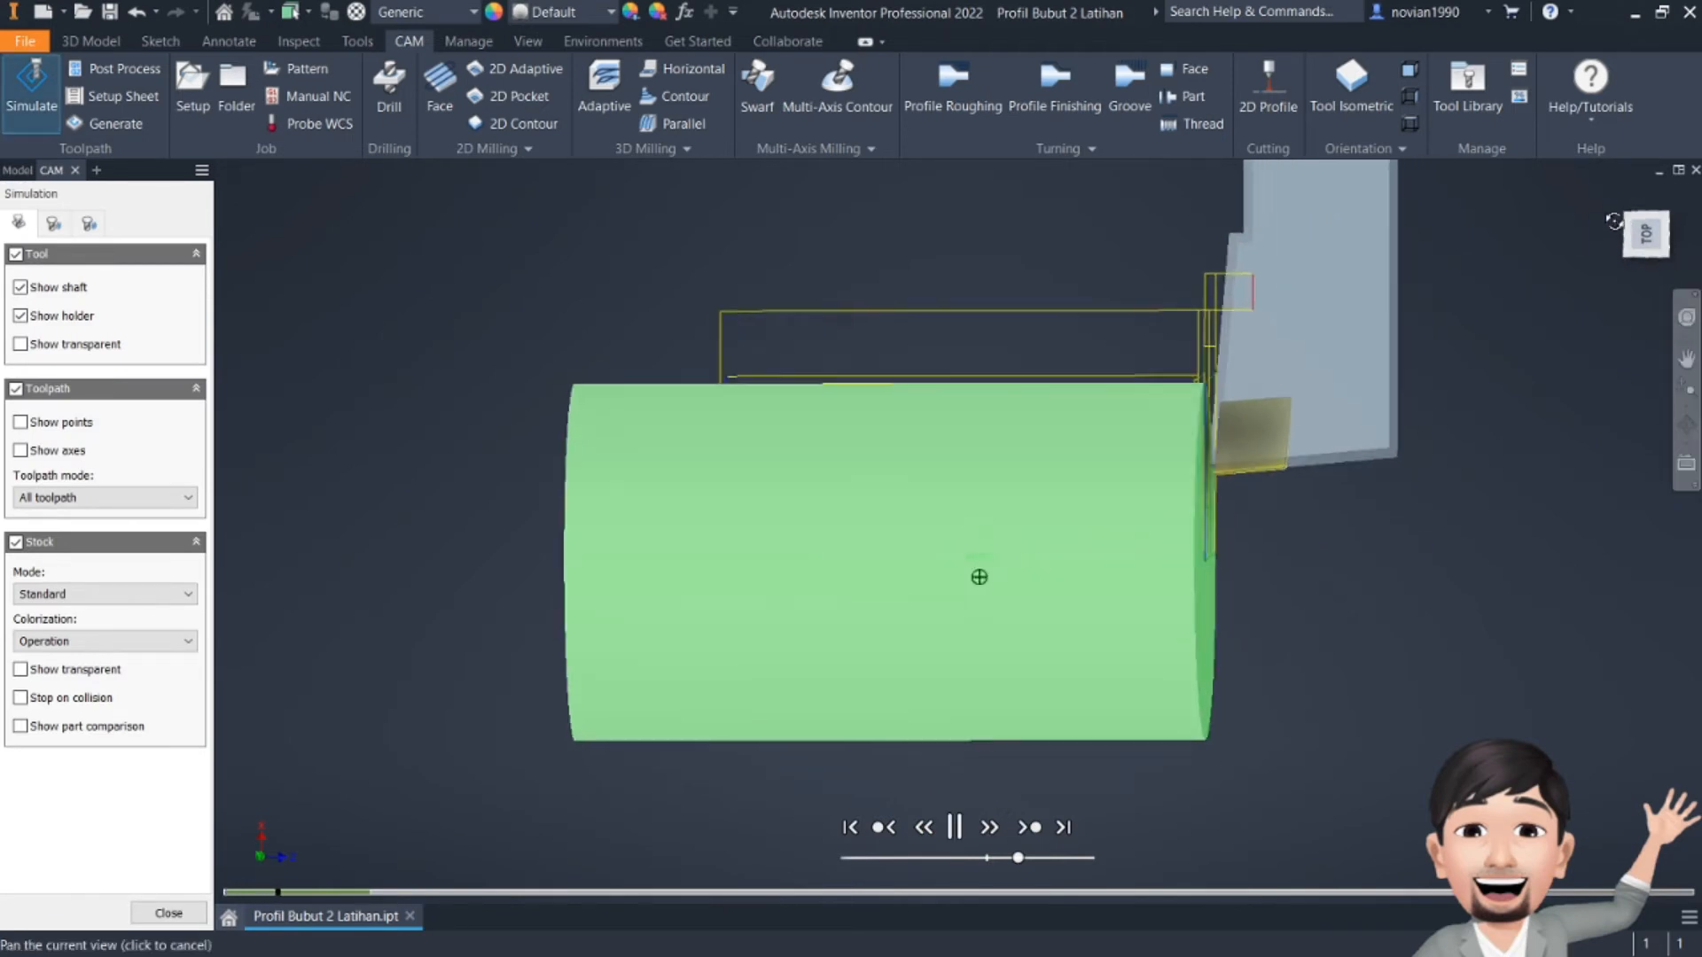
{"action": "left_click_drag", "start_coordinate": [1614, 221], "coordinate": [1608, 227]}
{"action": "left_click", "coordinate": [1661, 221]}
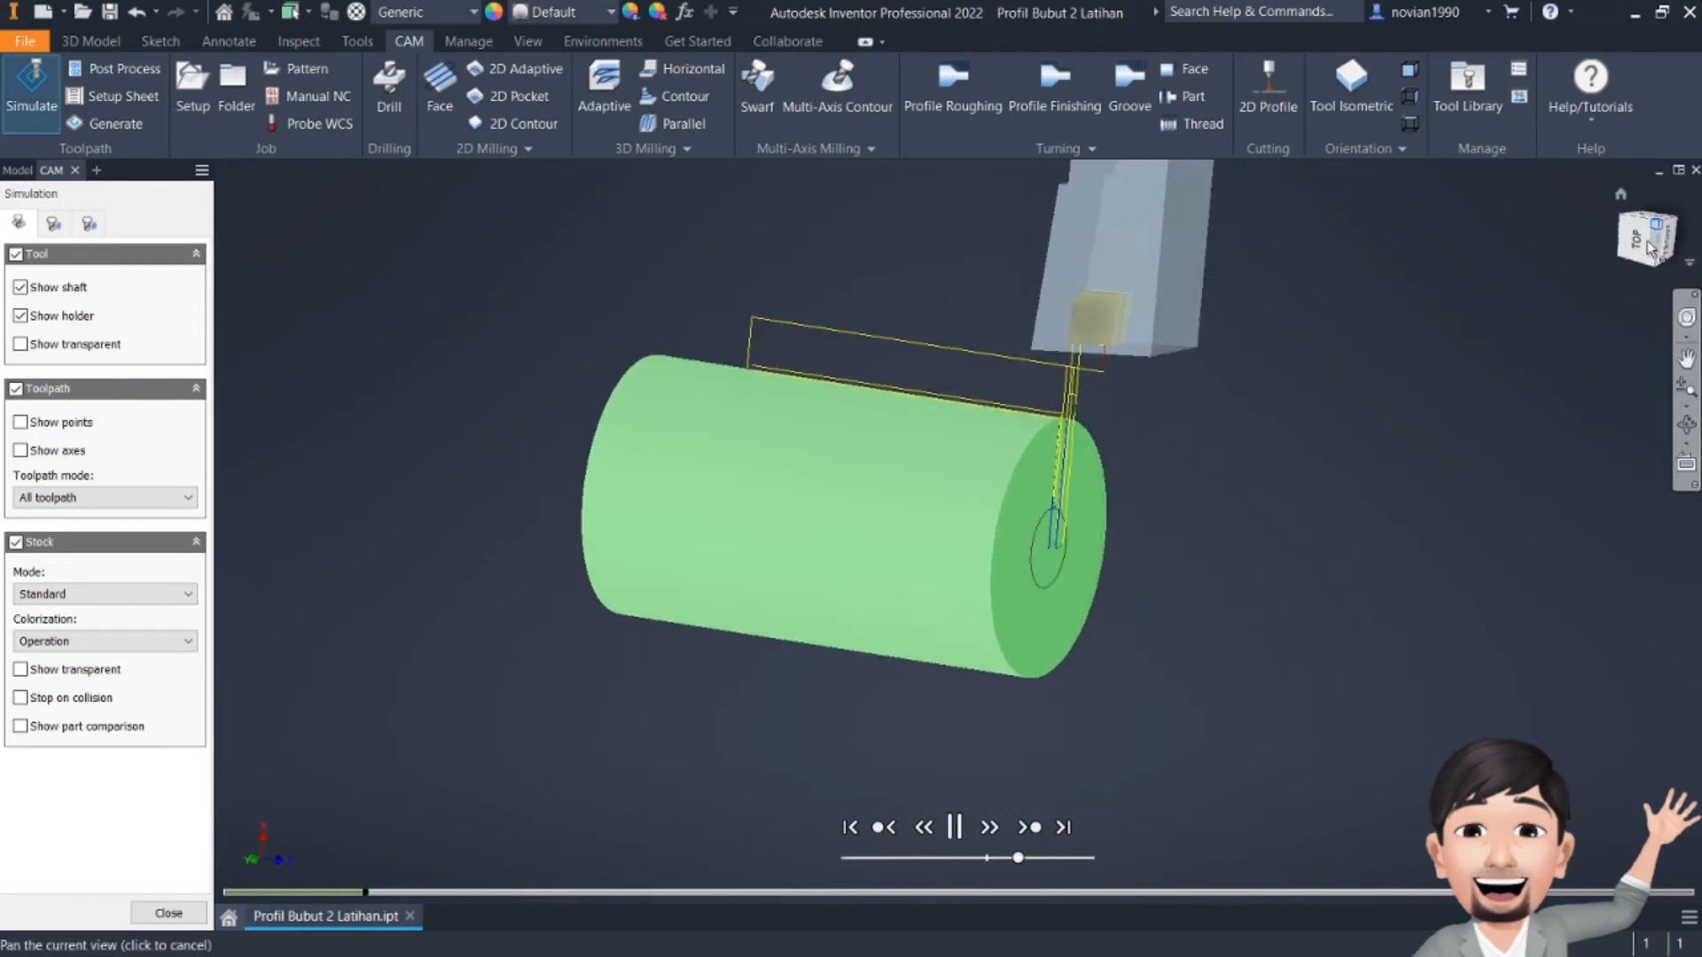
{"action": "left_click", "coordinate": [1647, 241]}
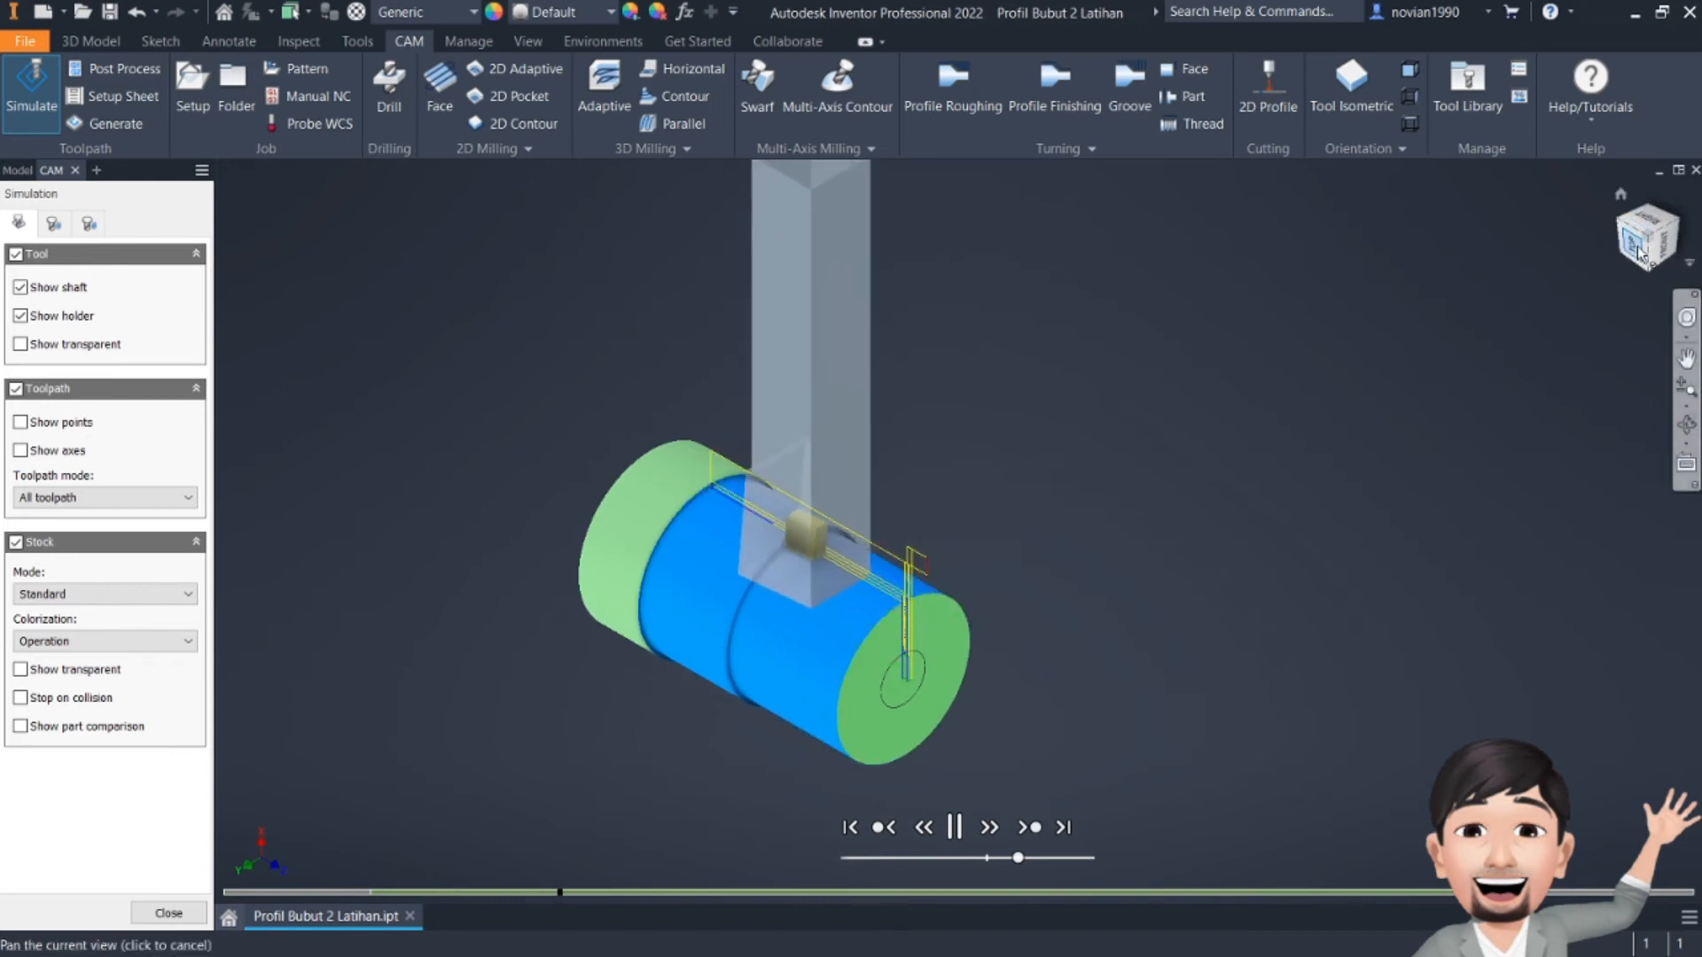
{"action": "left_click", "coordinate": [1640, 255]}
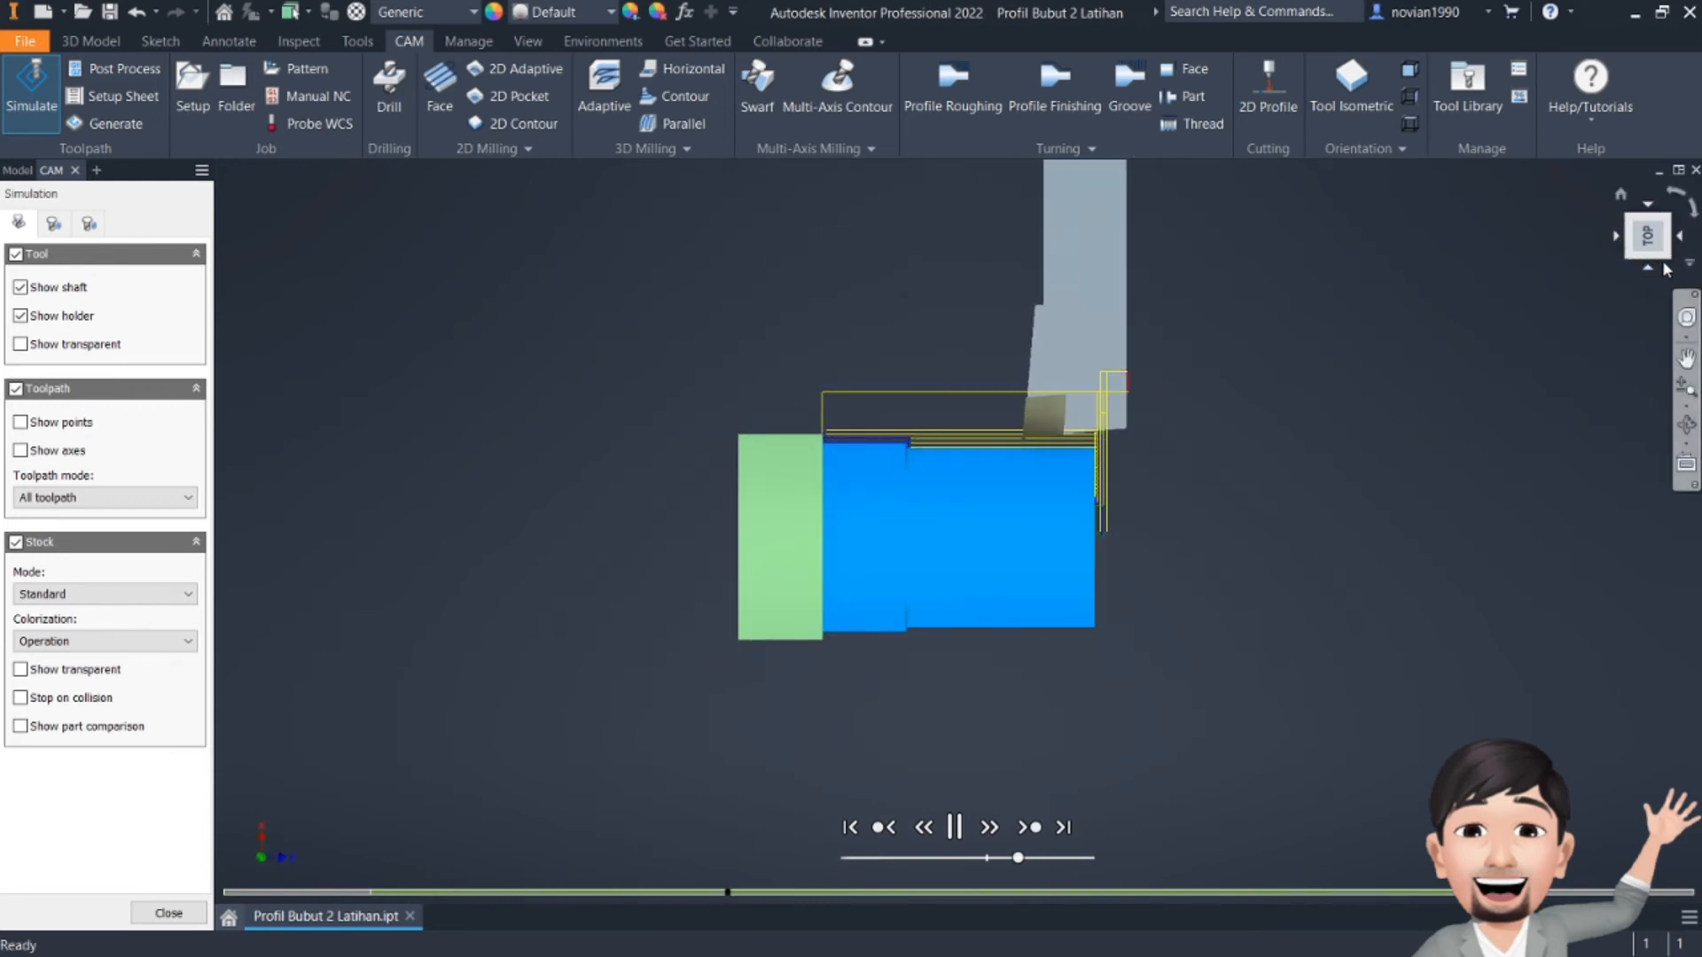
{"action": "left_click", "coordinate": [1636, 257]}
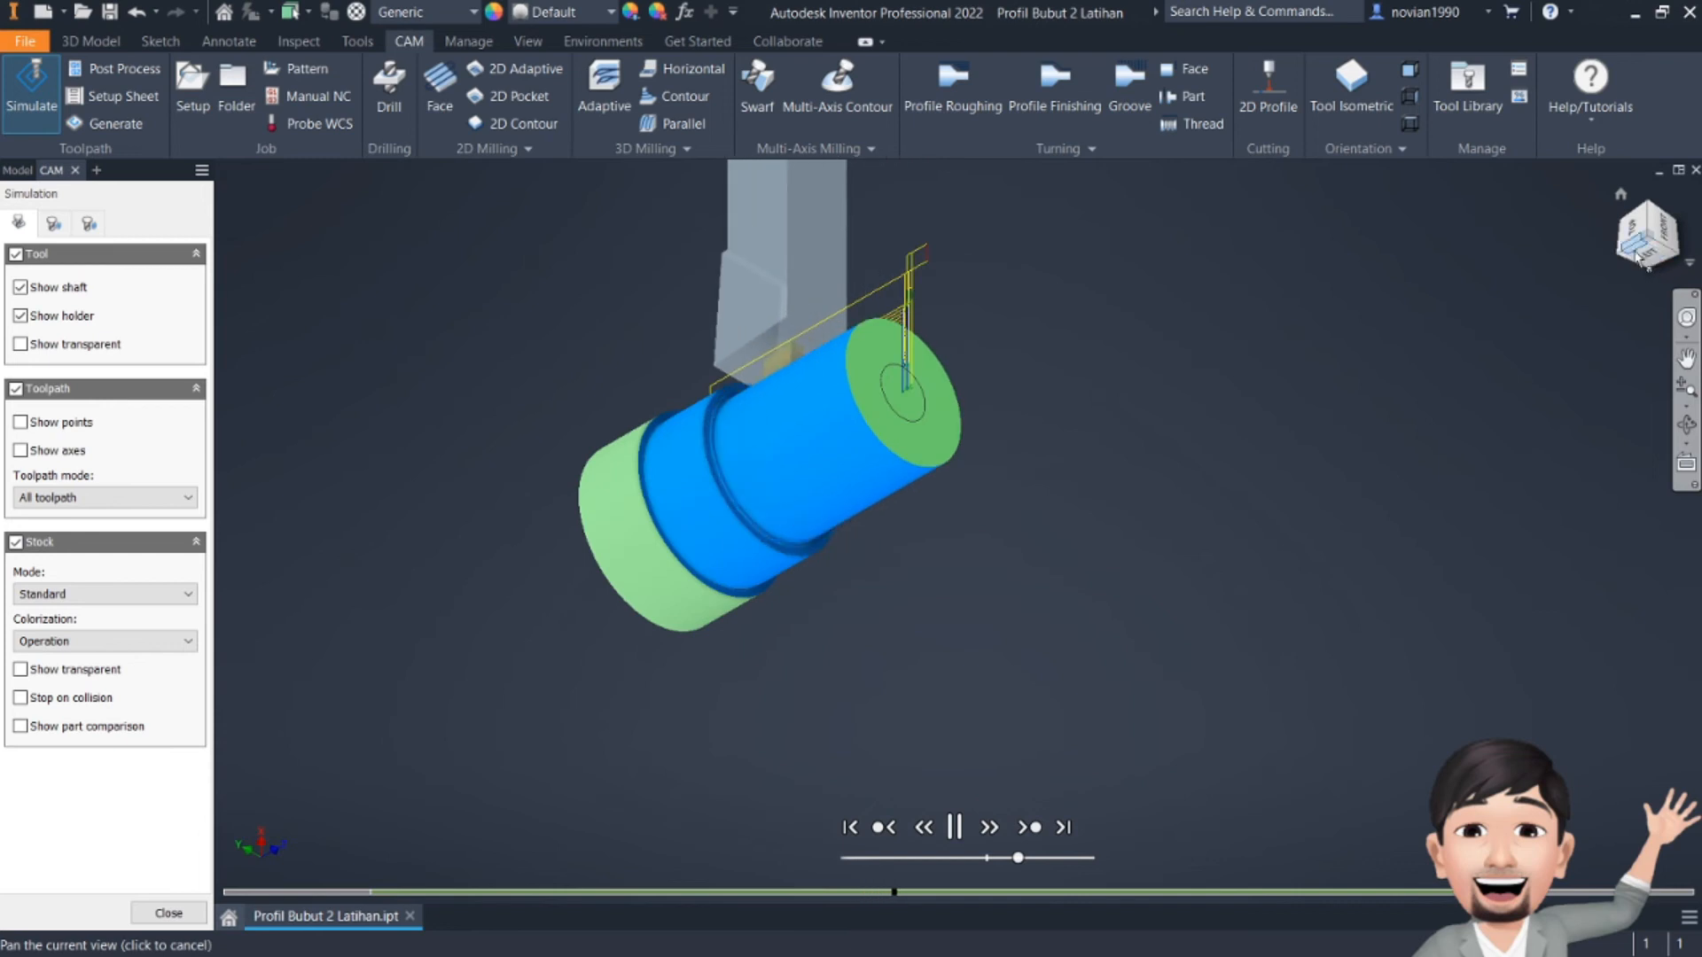
{"action": "left_click", "coordinate": [1637, 256]}
{"action": "left_click", "coordinate": [1644, 256]}
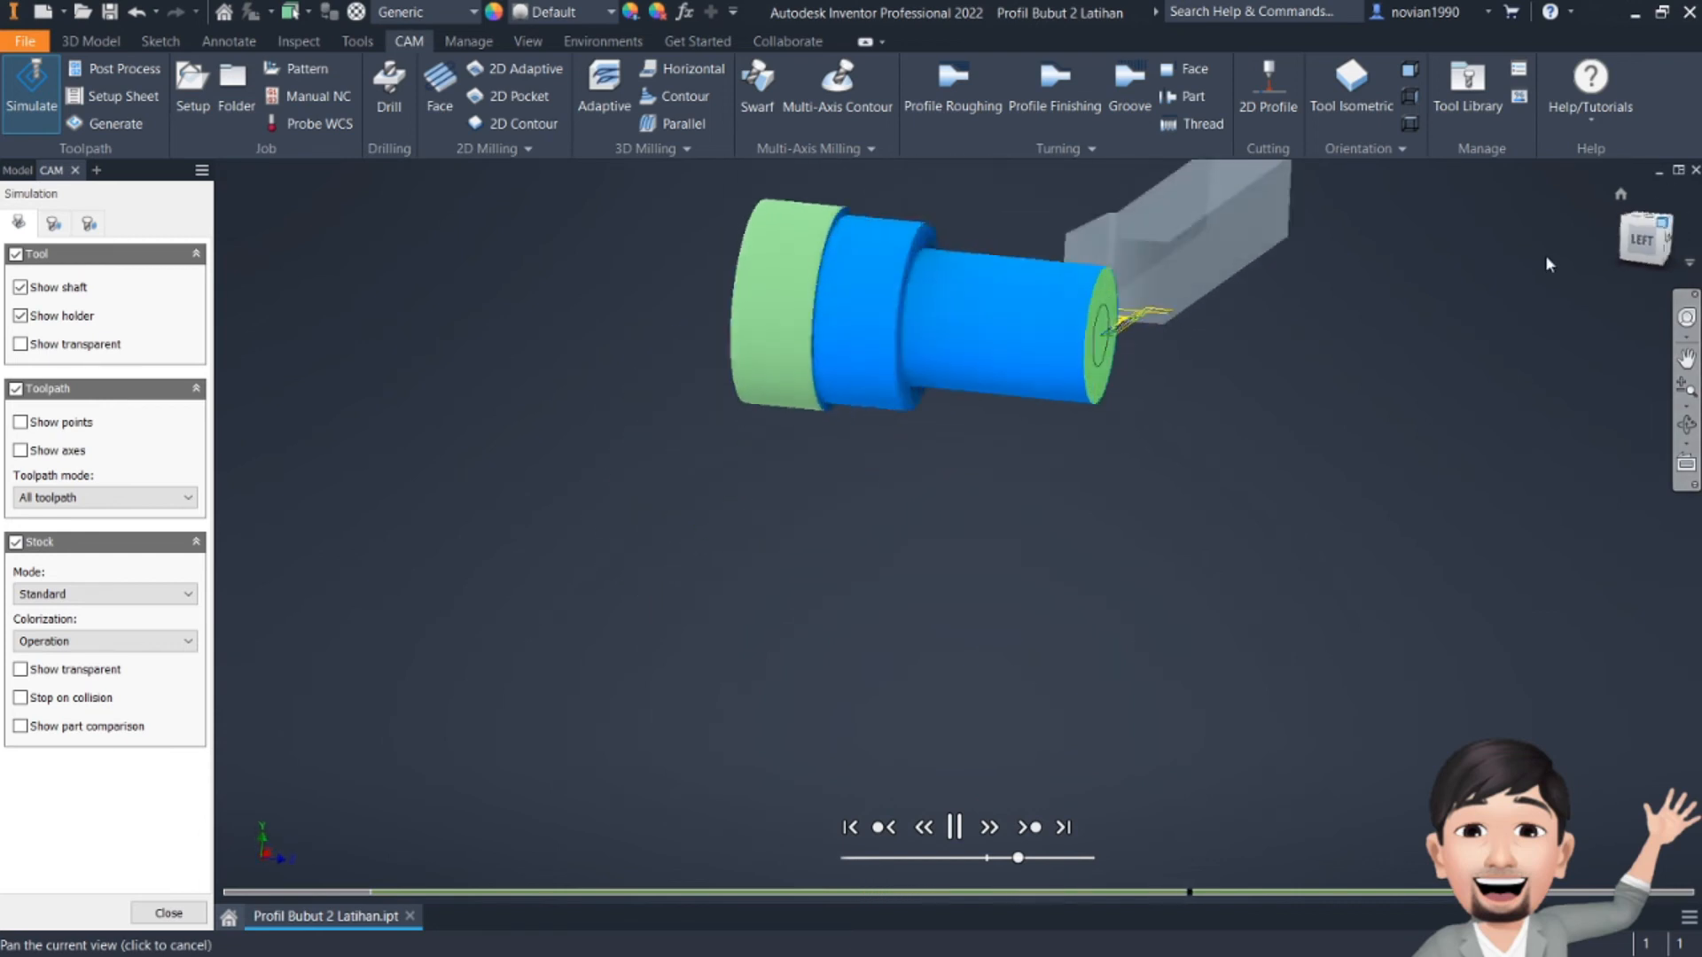
{"action": "scroll", "coordinate": [976, 291], "scroll_direction": "down", "scroll_amount": 3}
{"action": "scroll", "coordinate": [1077, 282], "scroll_direction": "down", "scroll_amount": 3}
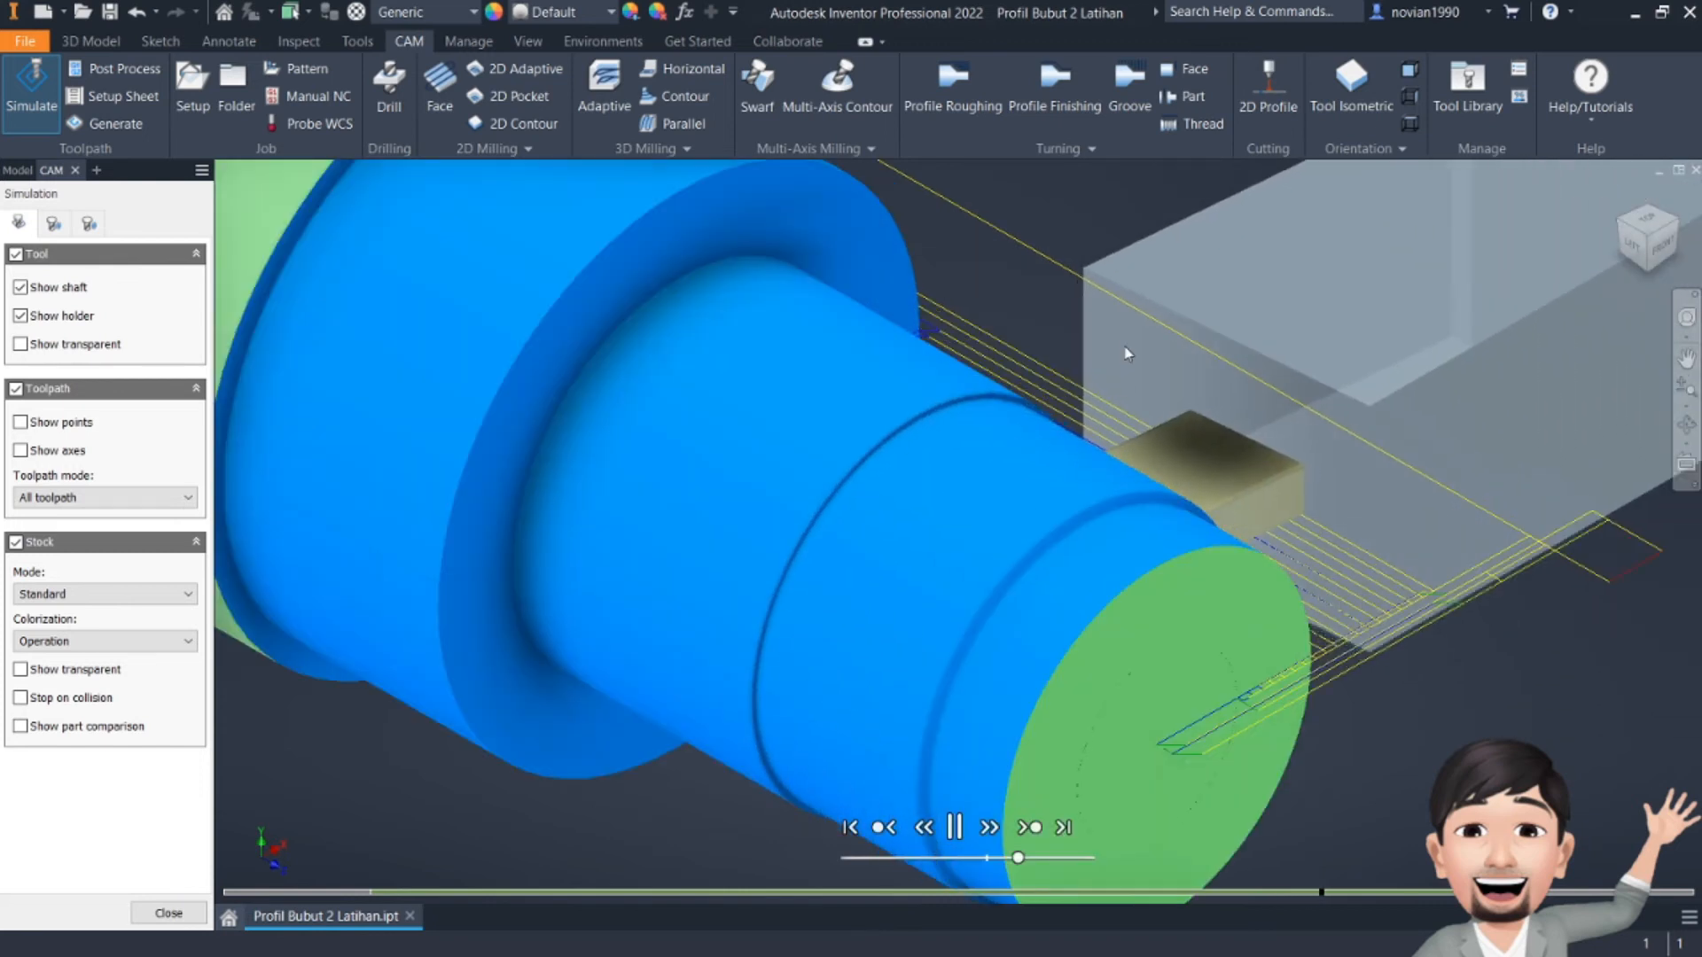
{"action": "scroll", "coordinate": [1156, 445], "scroll_direction": "up", "scroll_amount": 4}
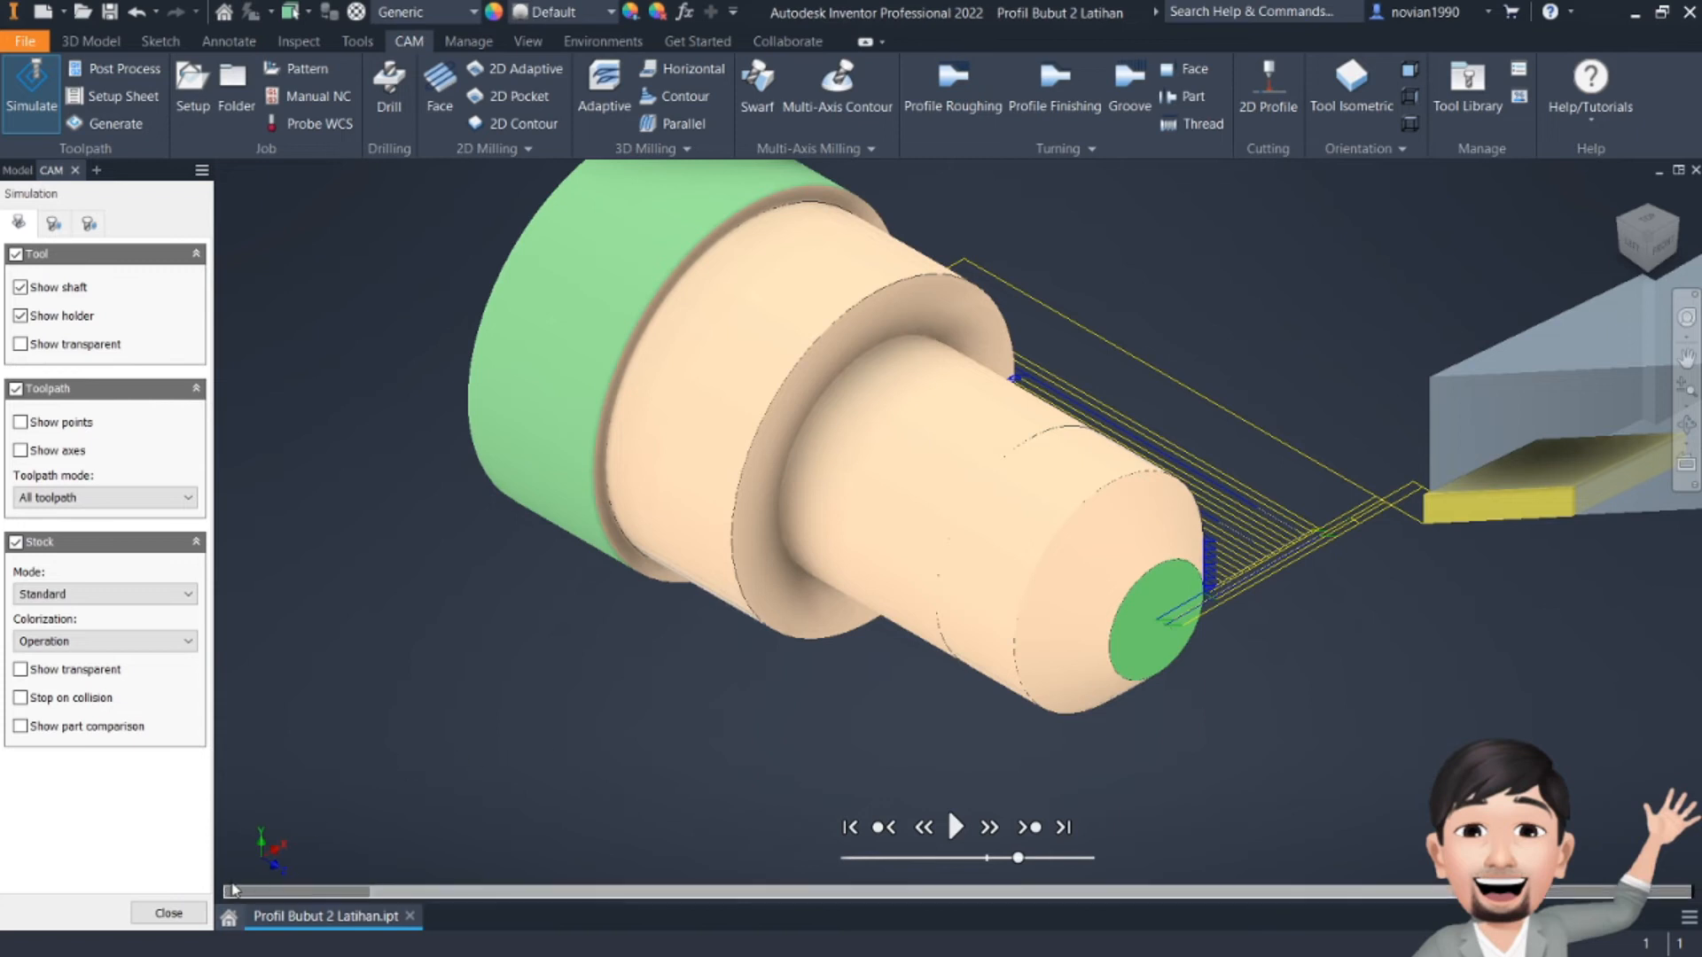
{"action": "left_click", "coordinate": [168, 913]}
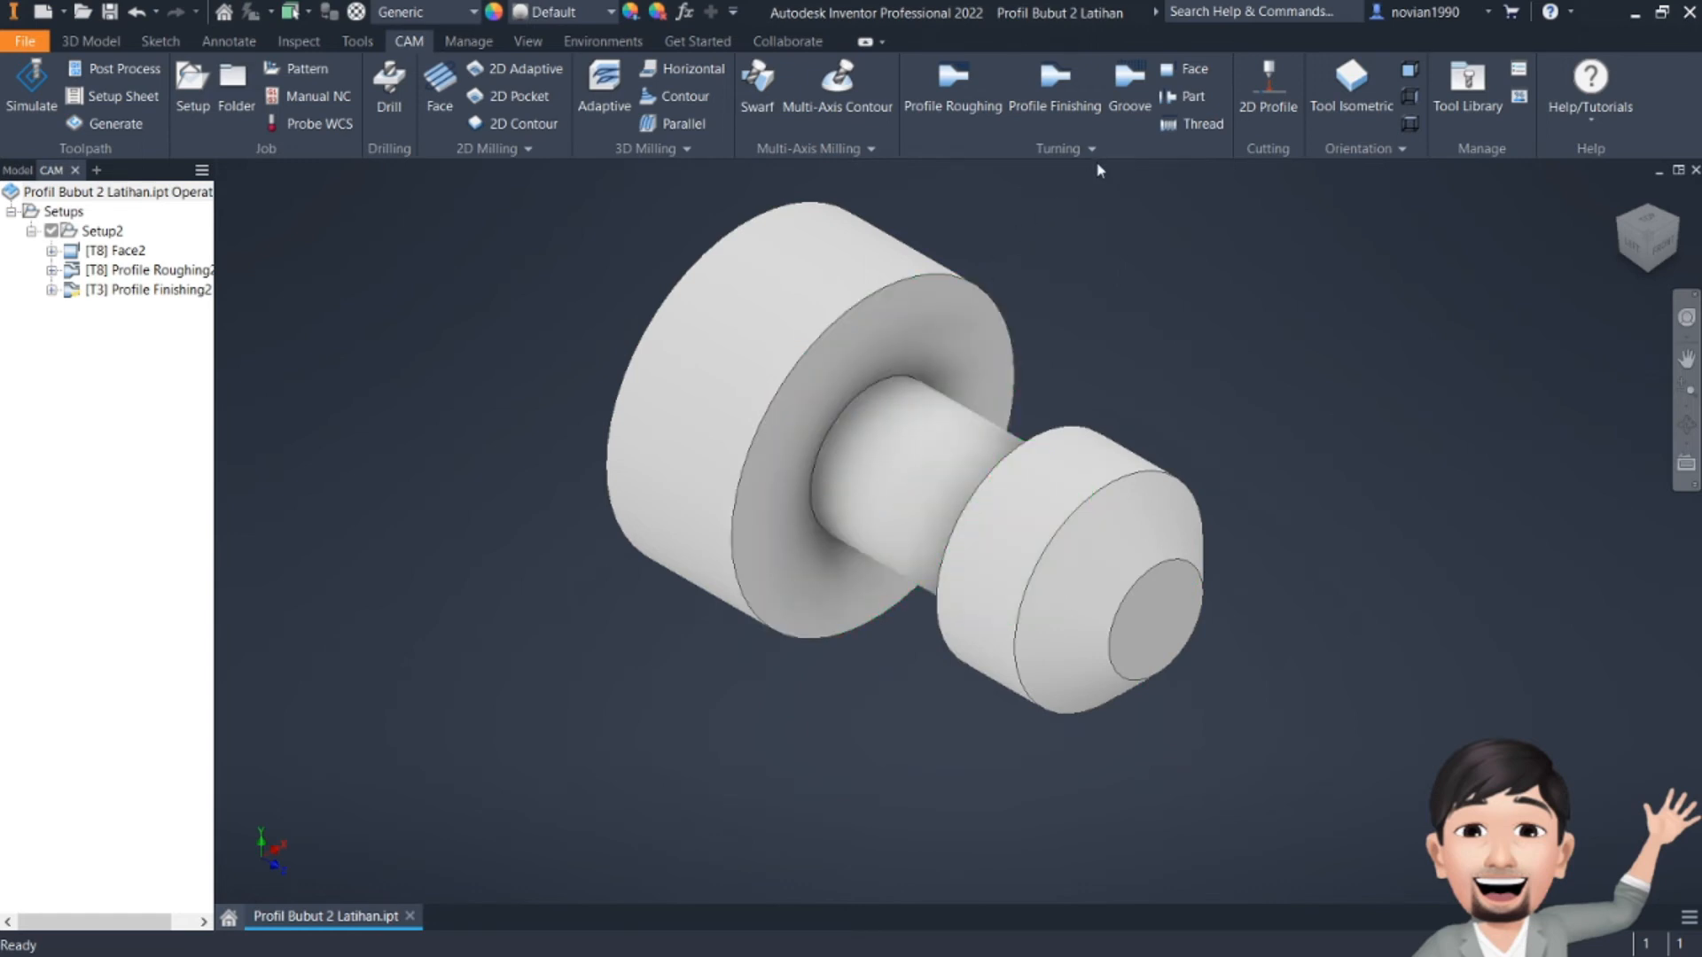
- Start an outside Groove operation and assign the OD Grooving tool with 0,8 mm corner radius from Turning - Sample Tools
{"action": "left_click", "coordinate": [1141, 94]}
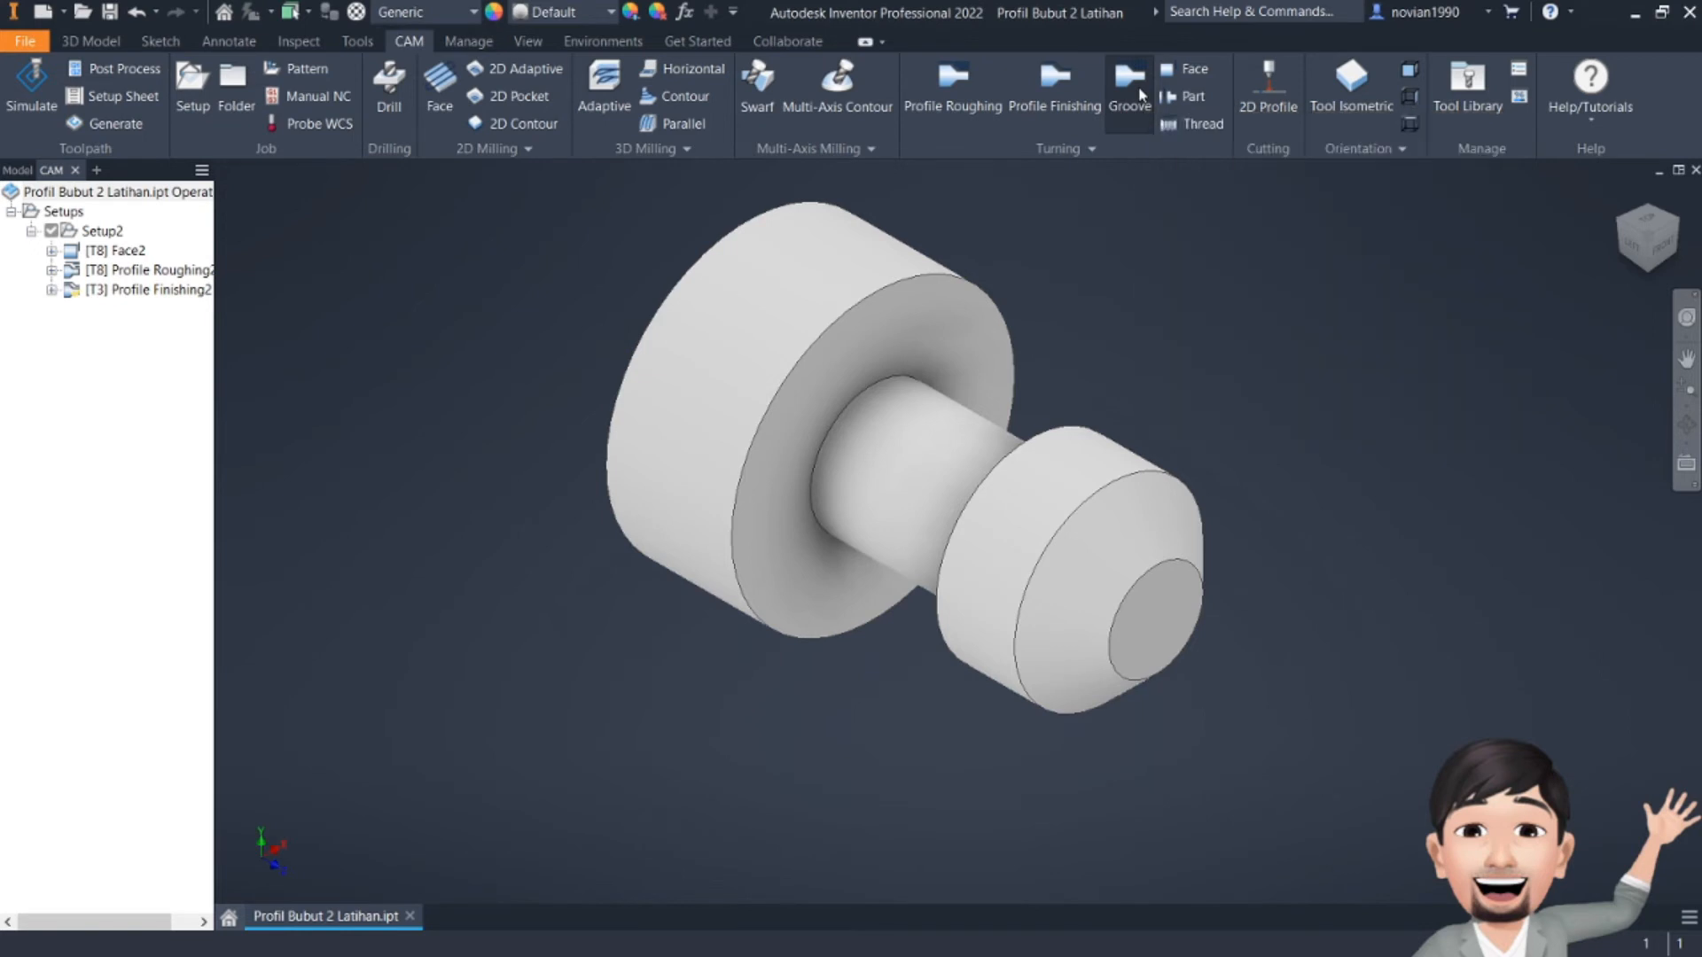
{"action": "left_click", "coordinate": [139, 293]}
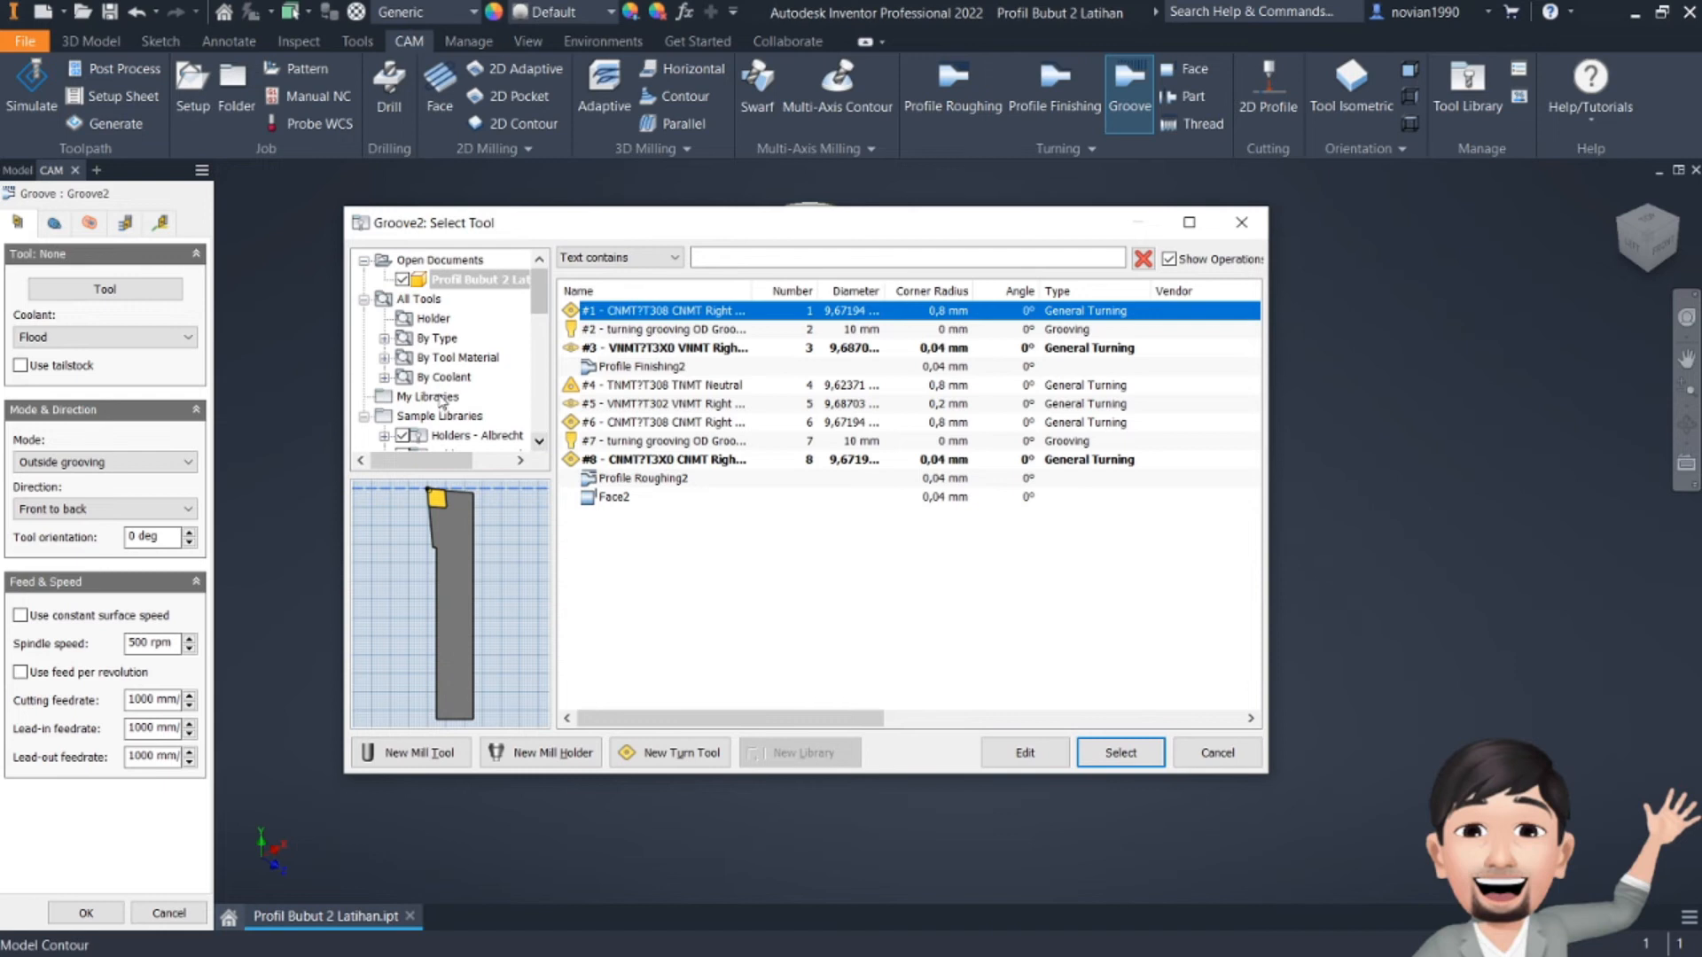
{"action": "scroll", "coordinate": [441, 401], "scroll_direction": "down", "scroll_amount": 8}
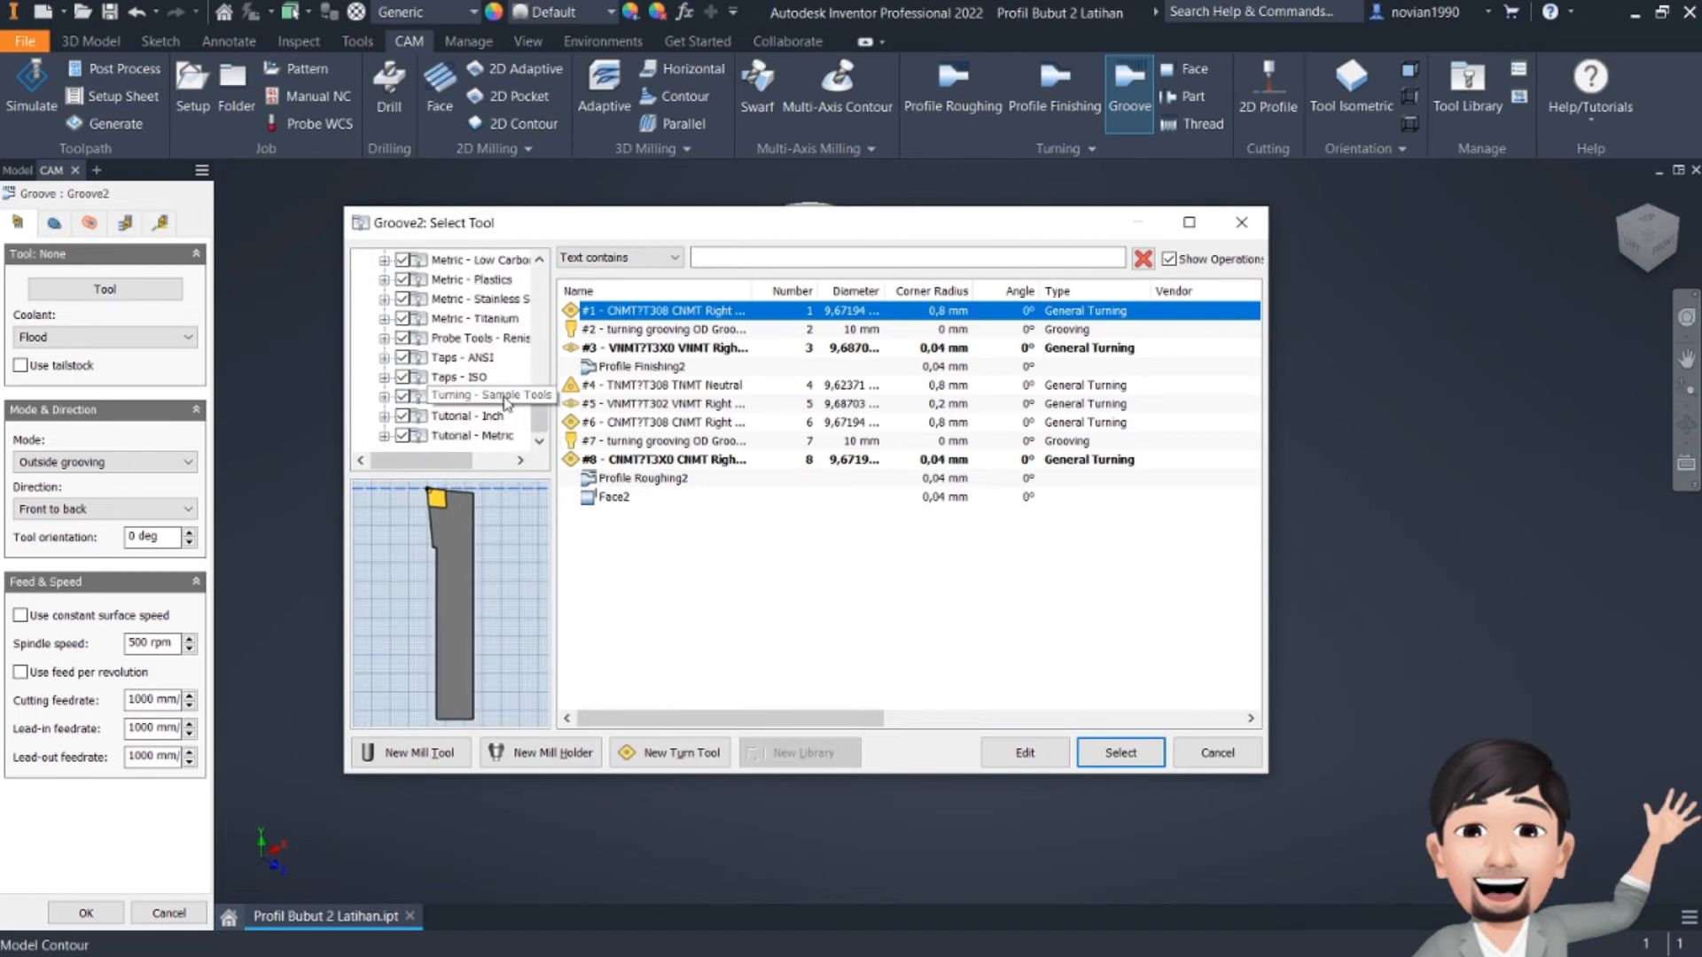
{"action": "left_click", "coordinate": [505, 396]}
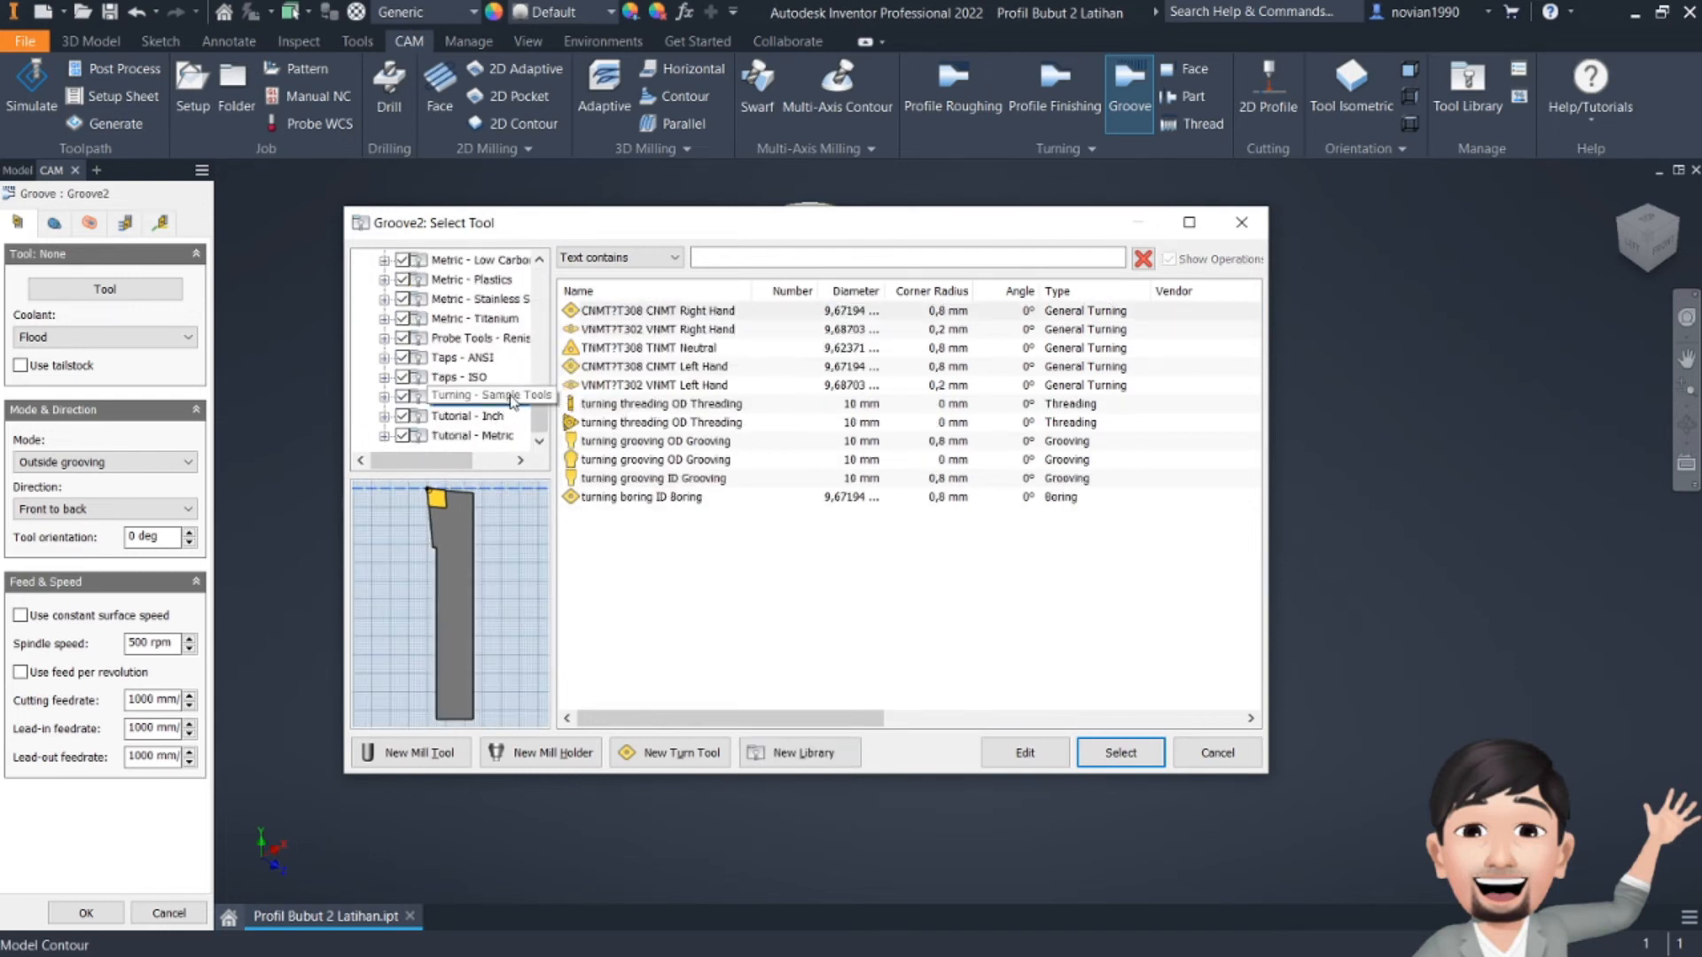
{"action": "left_click", "coordinate": [634, 441]}
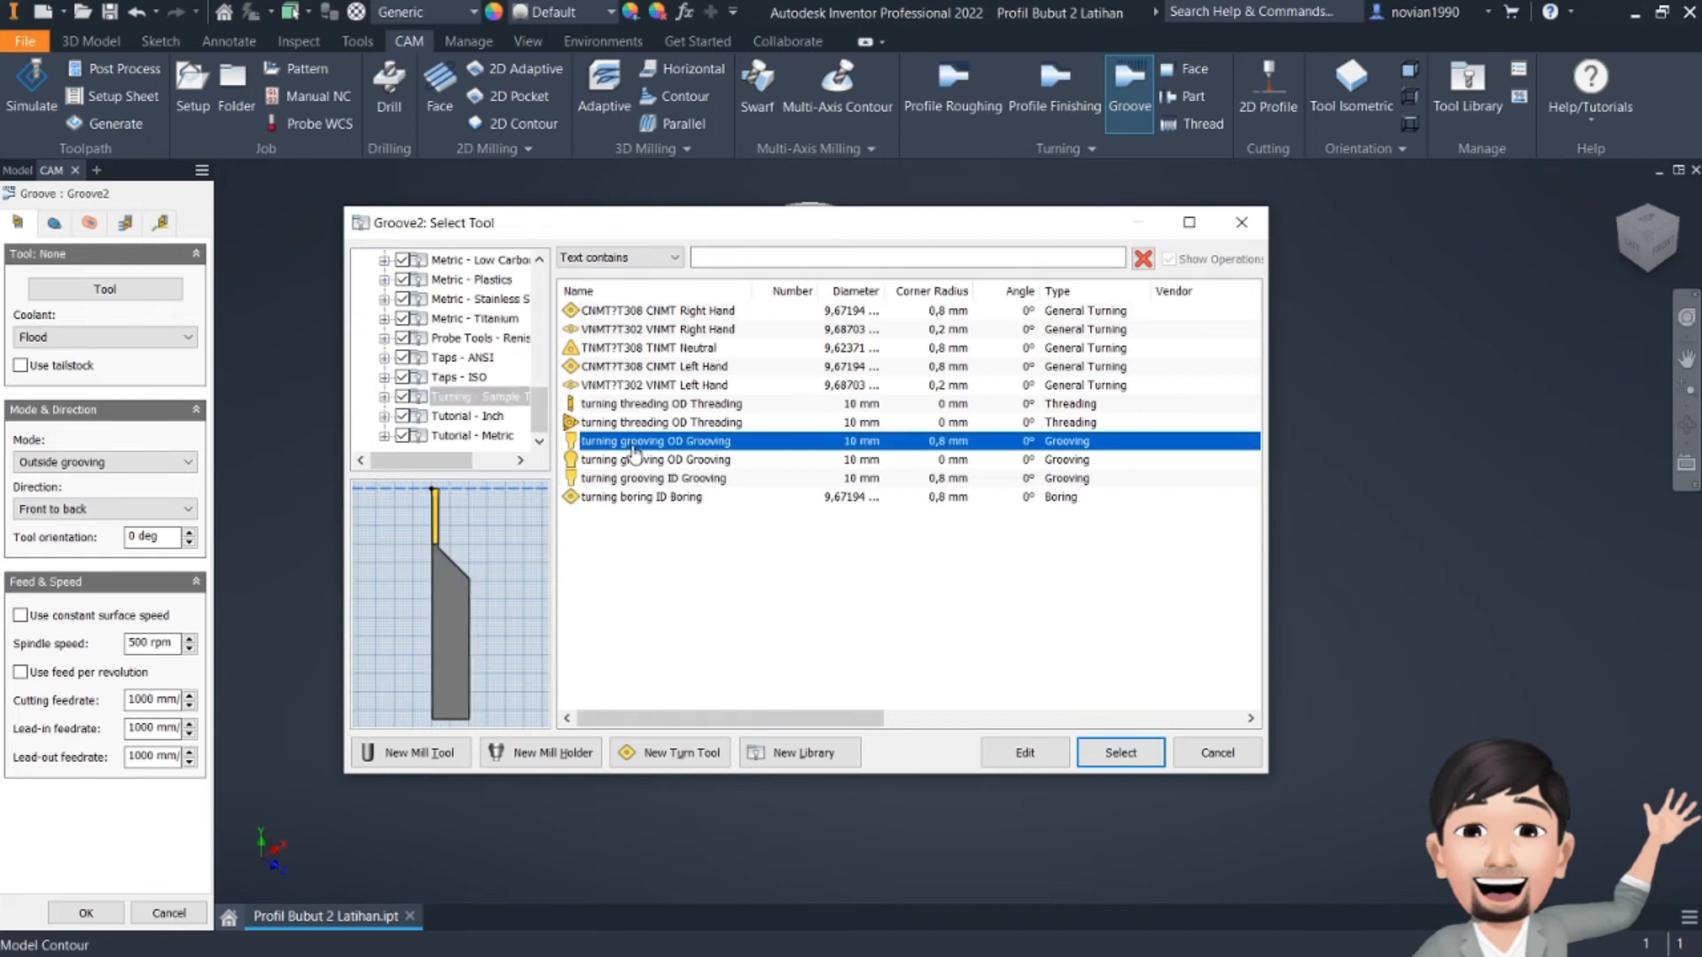
{"action": "left_click", "coordinate": [638, 460]}
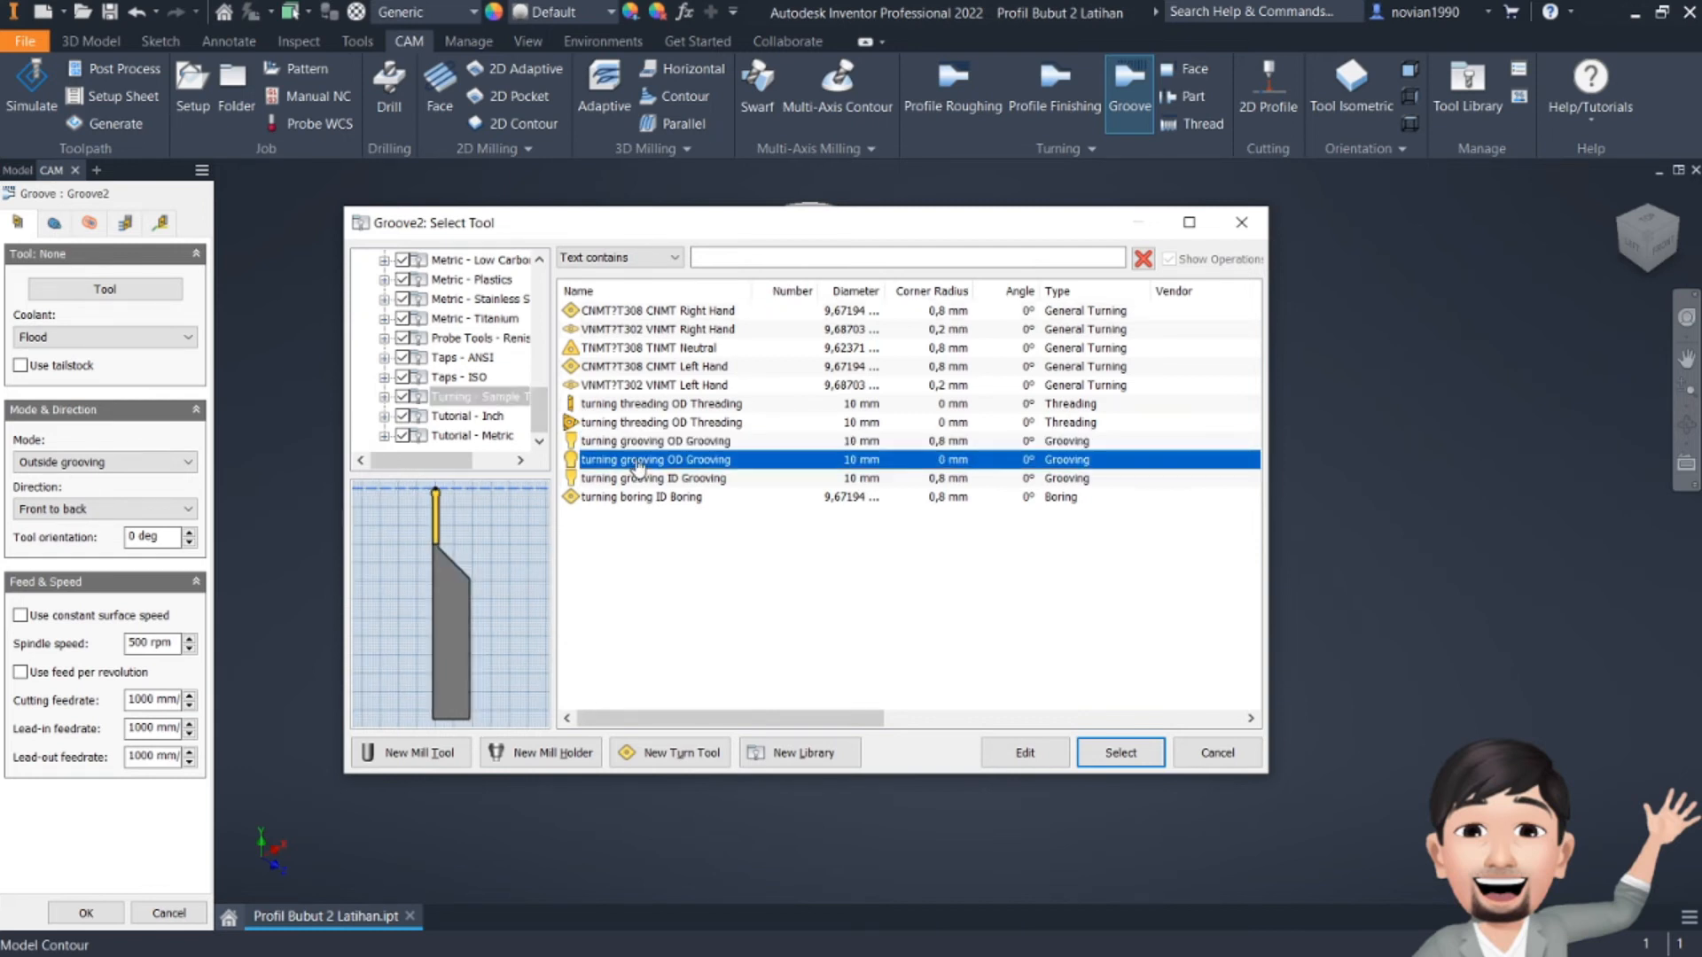
{"action": "key", "text": "Up"}
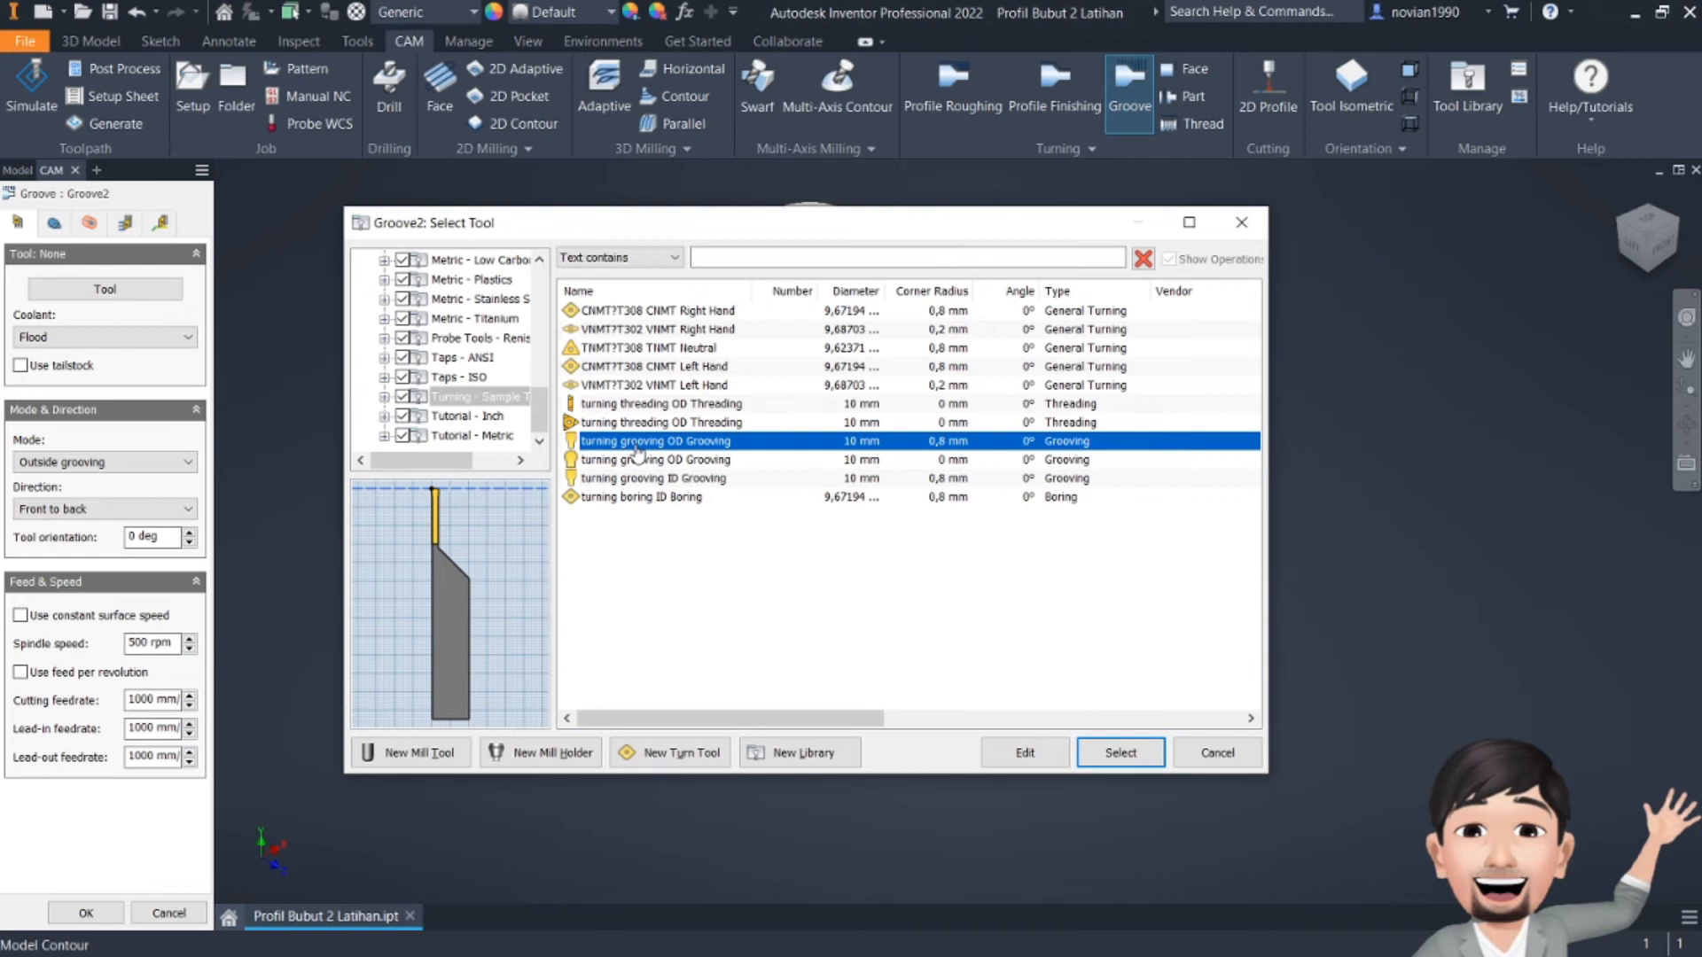
{"action": "left_click", "coordinate": [638, 459]}
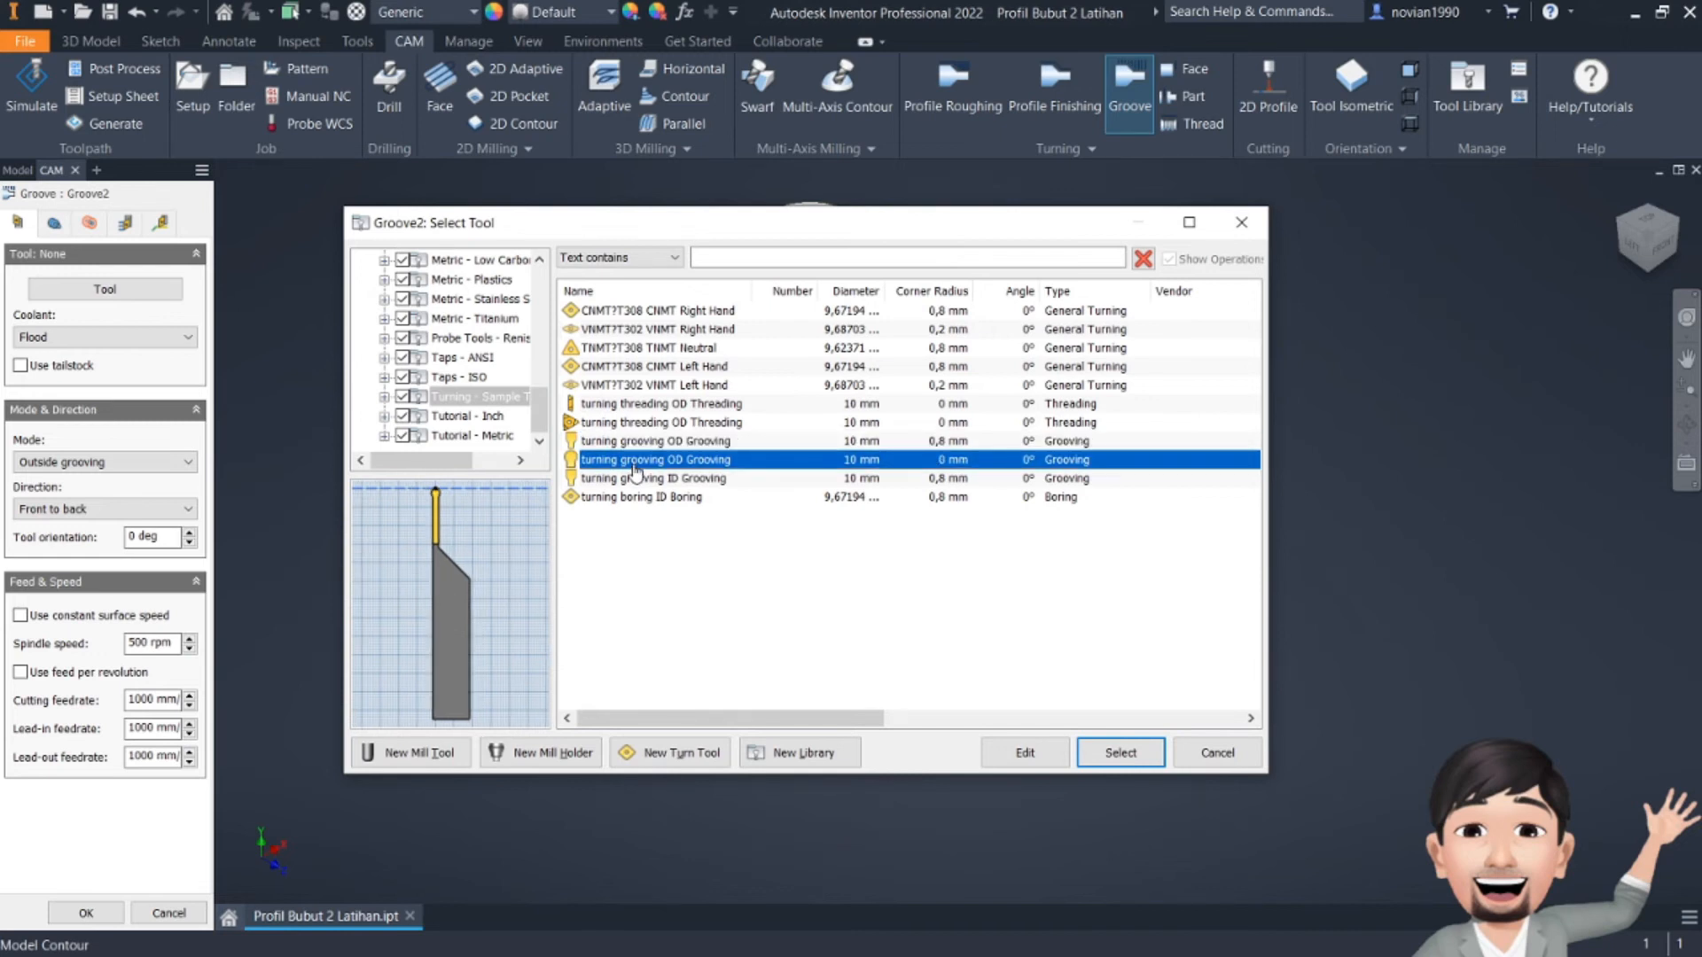
{"action": "key", "text": "Up"}
{"action": "left_click", "coordinate": [1121, 752]}
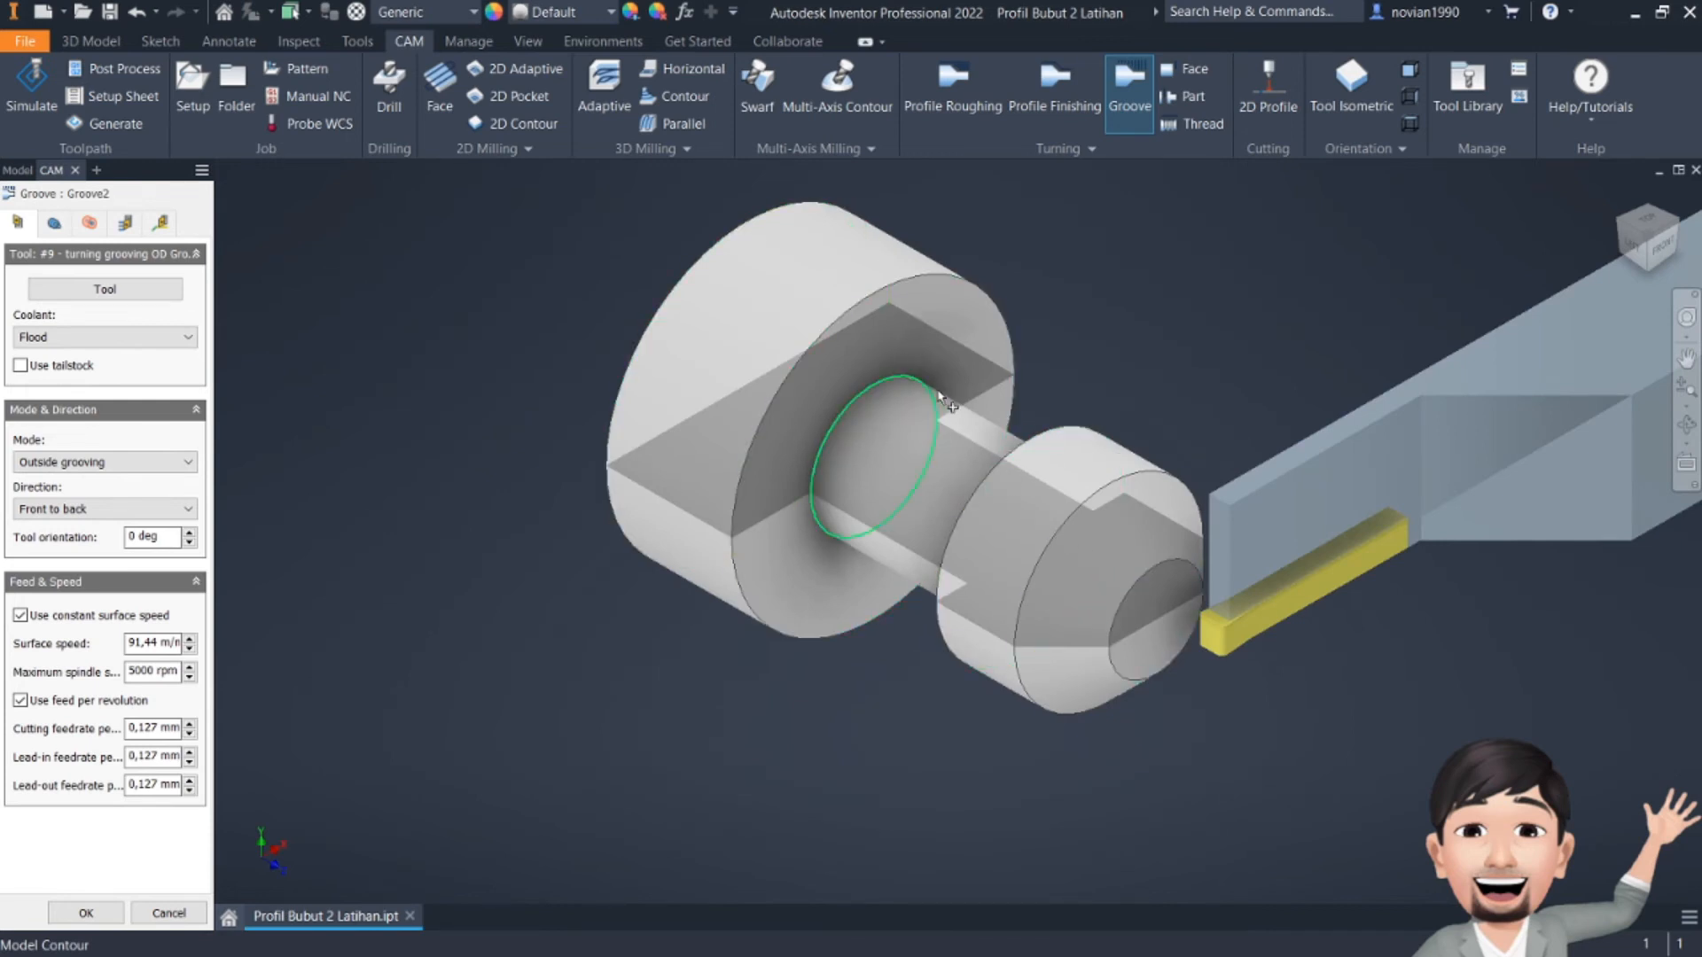
- Inspect the grooving insert's rounded tip, set tool #9's corner radius to 0 mm, and reselect it for the operation
{"action": "scroll", "coordinate": [1215, 647], "scroll_direction": "up", "scroll_amount": 5}
{"action": "scroll", "coordinate": [1126, 403], "scroll_direction": "down", "scroll_amount": 3}
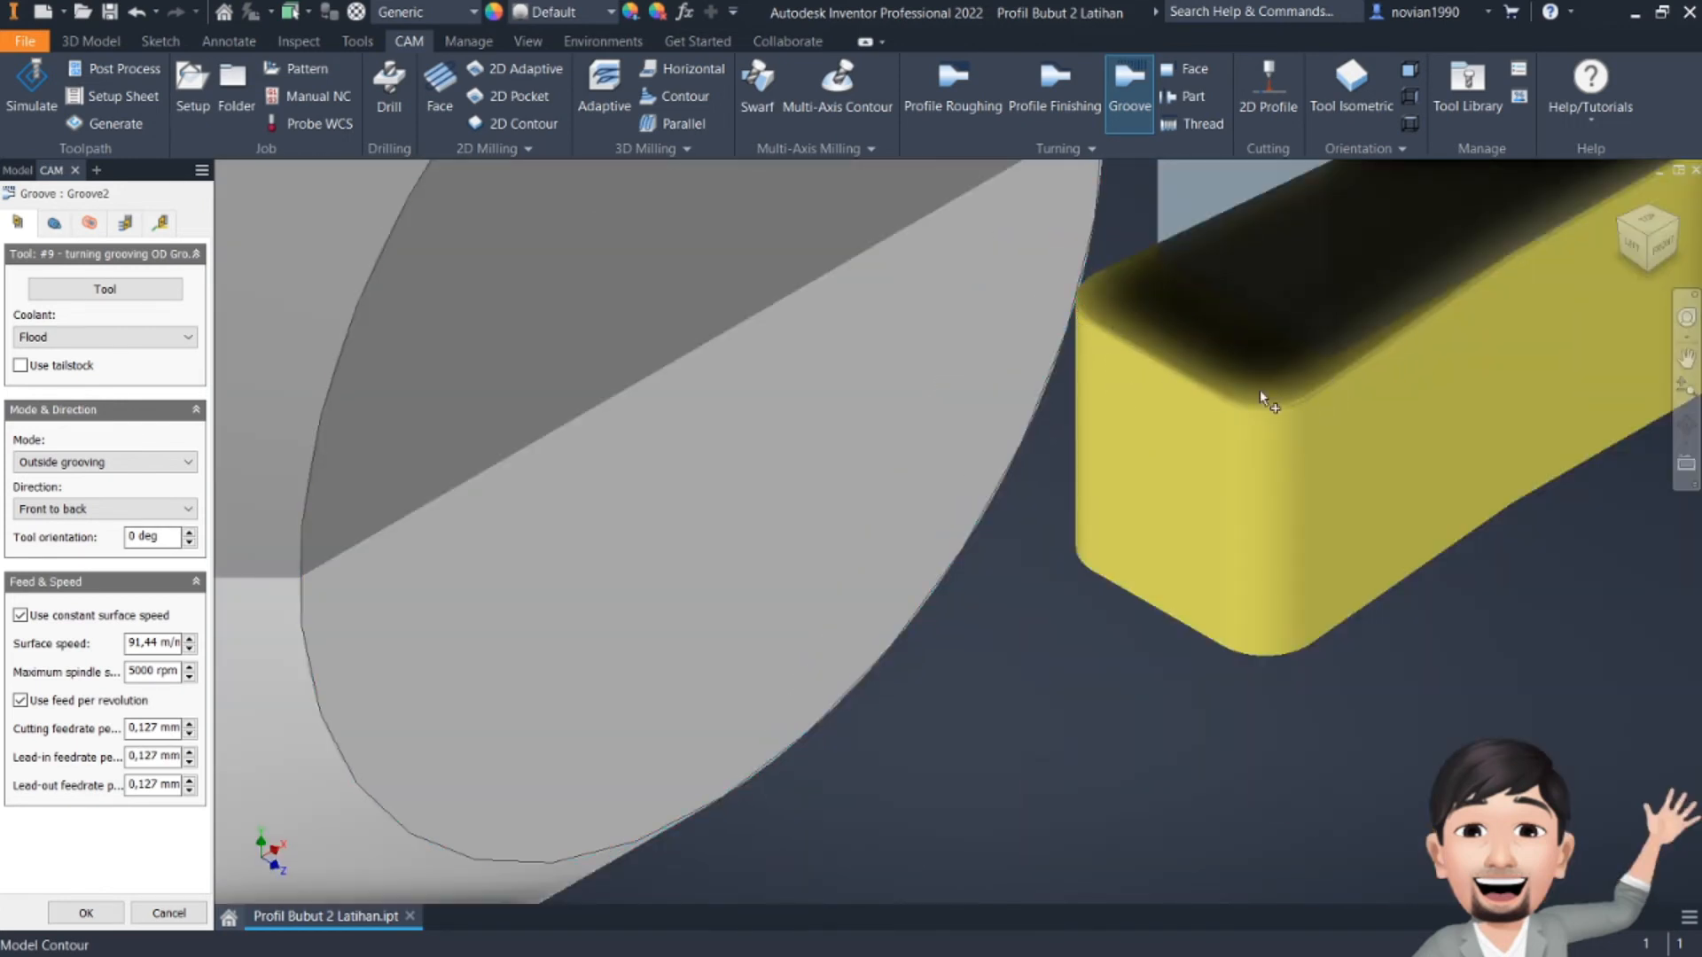
{"action": "scroll", "coordinate": [1121, 359], "scroll_direction": "down", "scroll_amount": 2}
{"action": "scroll", "coordinate": [1125, 366], "scroll_direction": "down", "scroll_amount": 4}
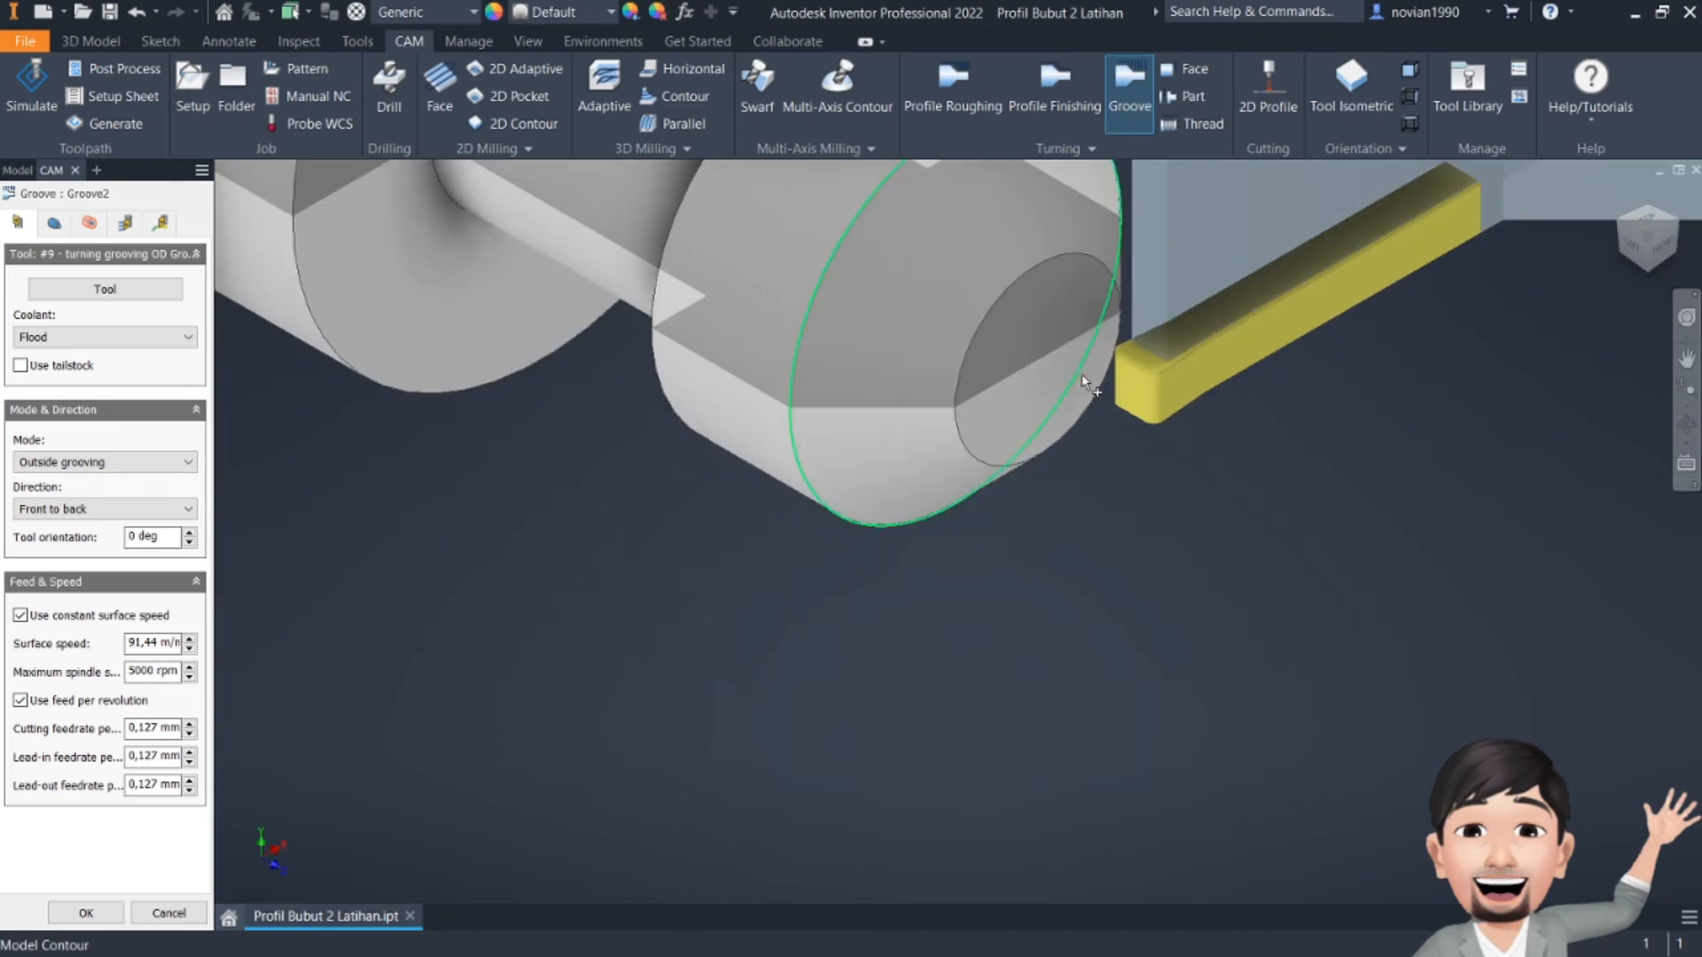
{"action": "middle_click_drag", "start_coordinate": [1080, 375], "coordinate": [1107, 595]}
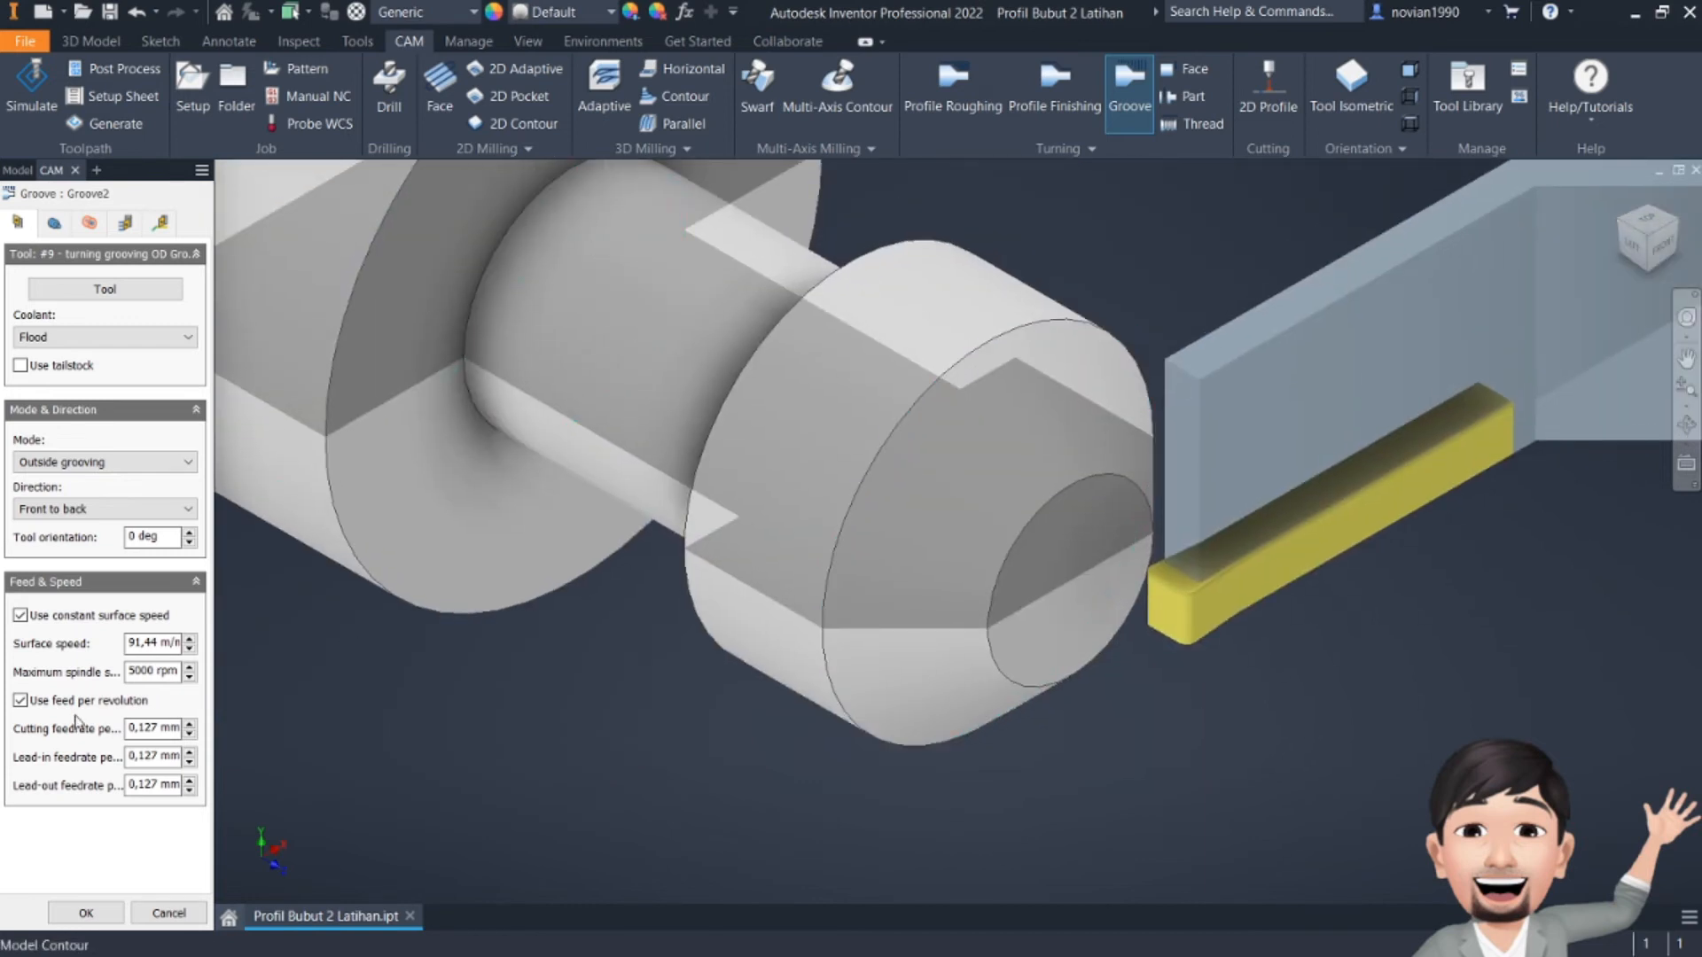
{"action": "left_click", "coordinate": [96, 289]}
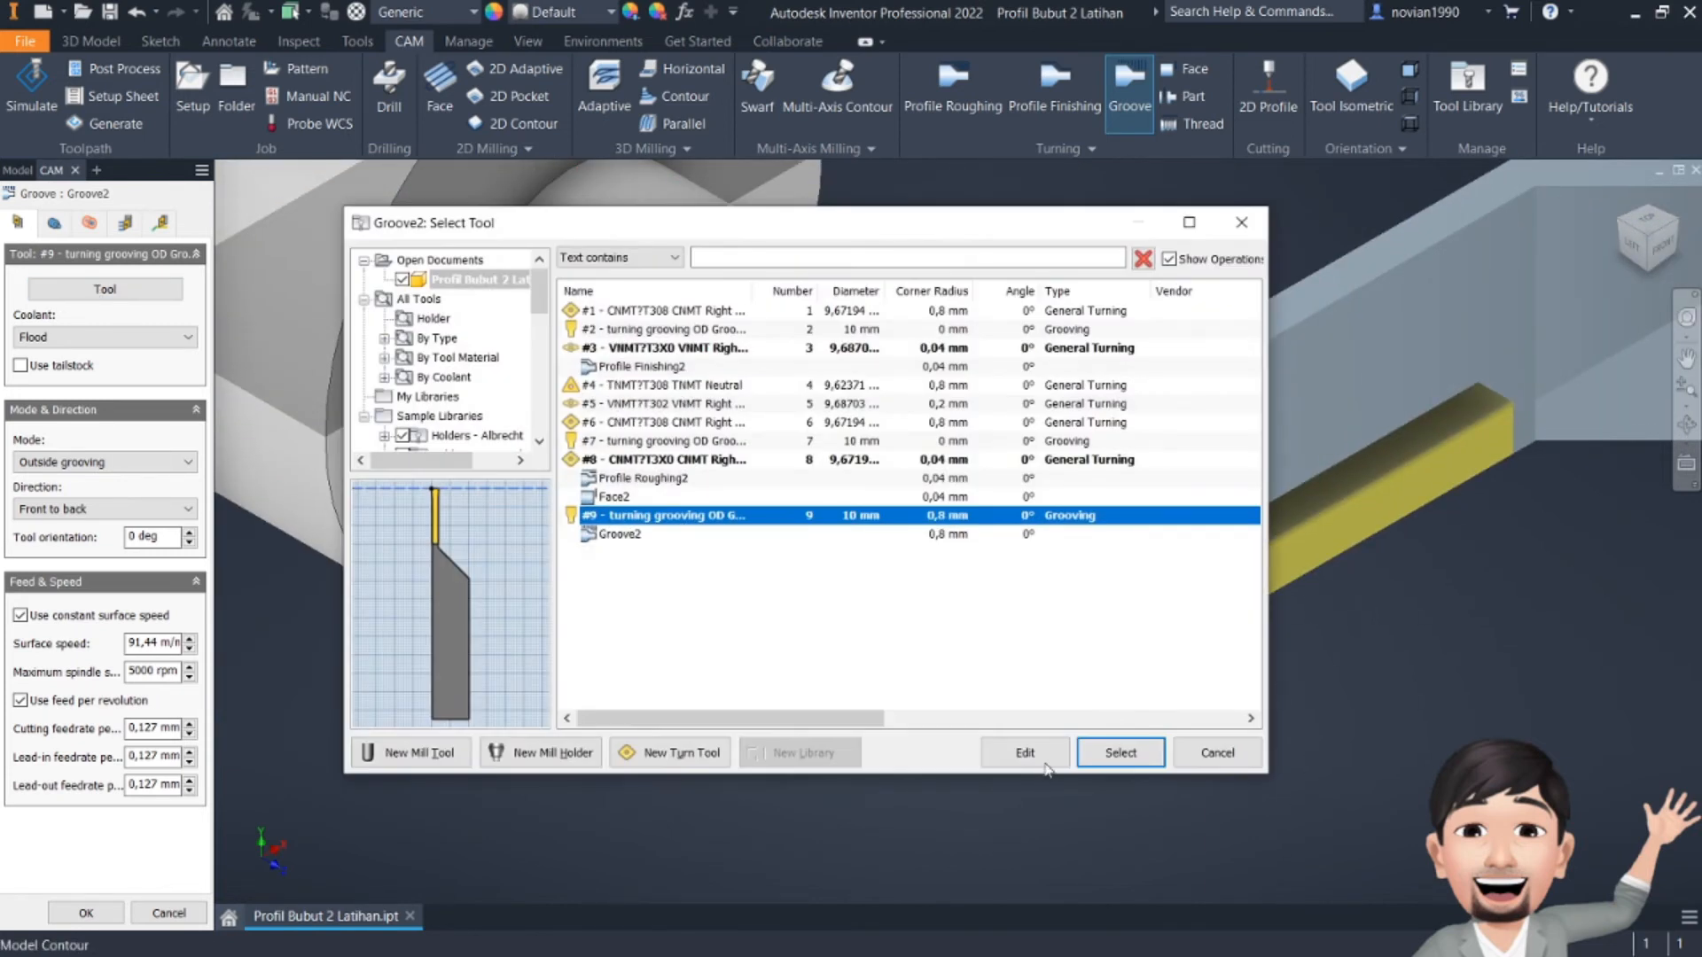
{"action": "left_click", "coordinate": [1044, 764]}
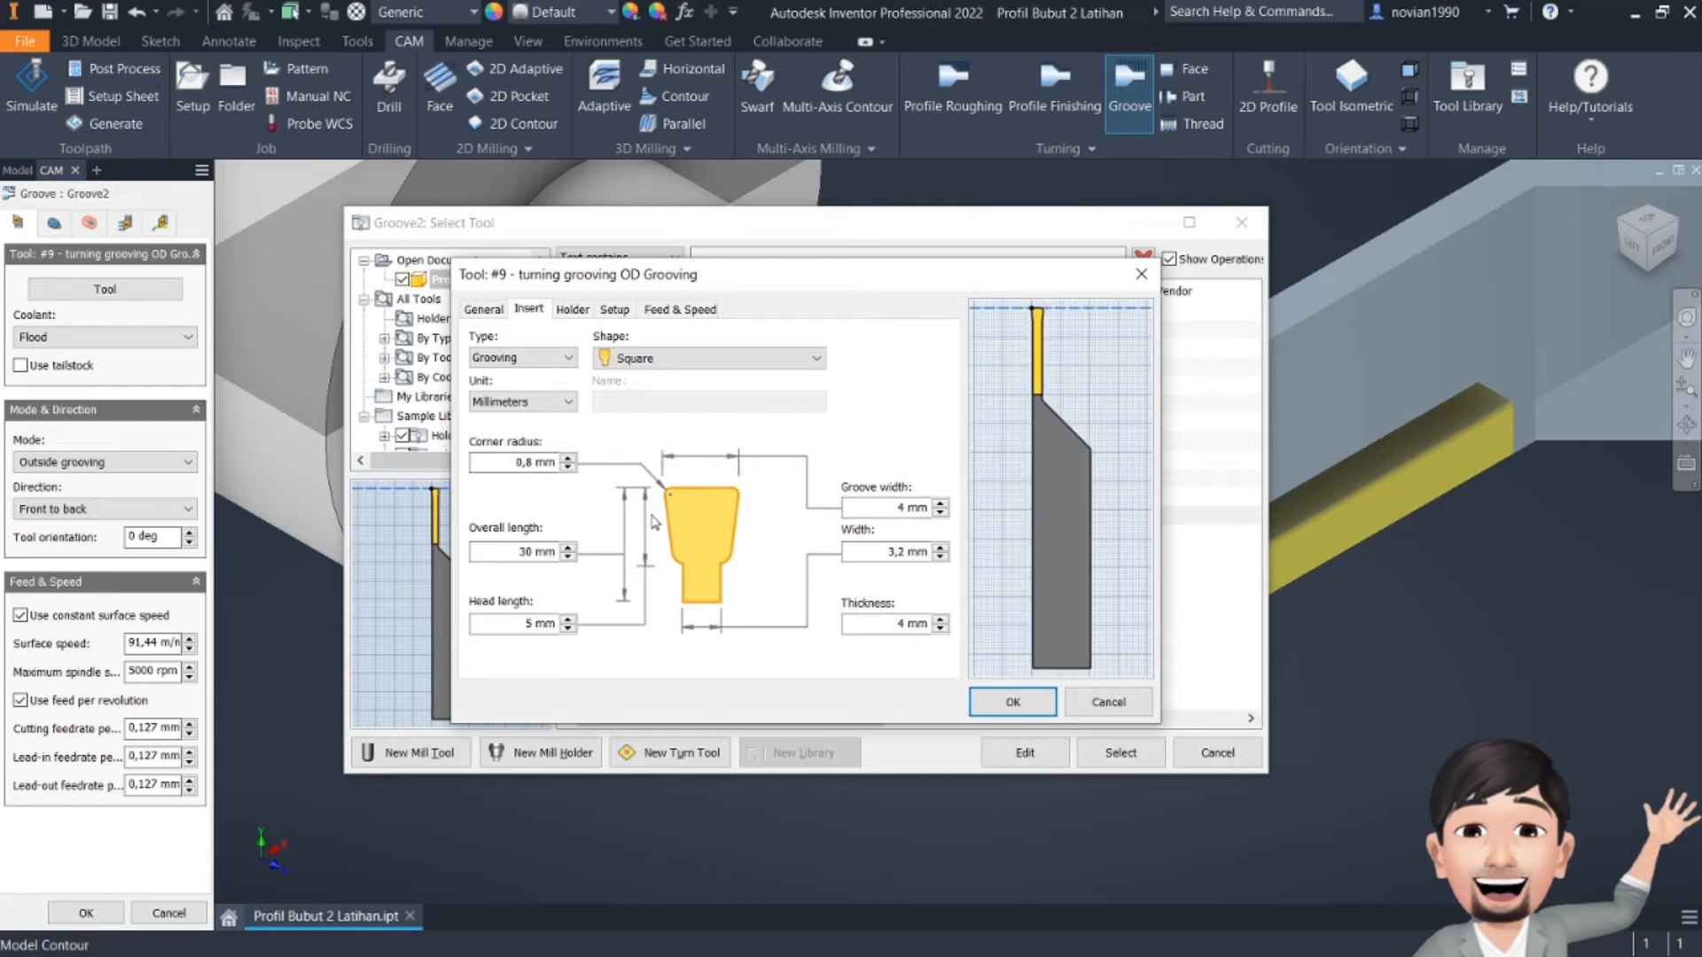
{"action": "double_click", "coordinate": [538, 462]}
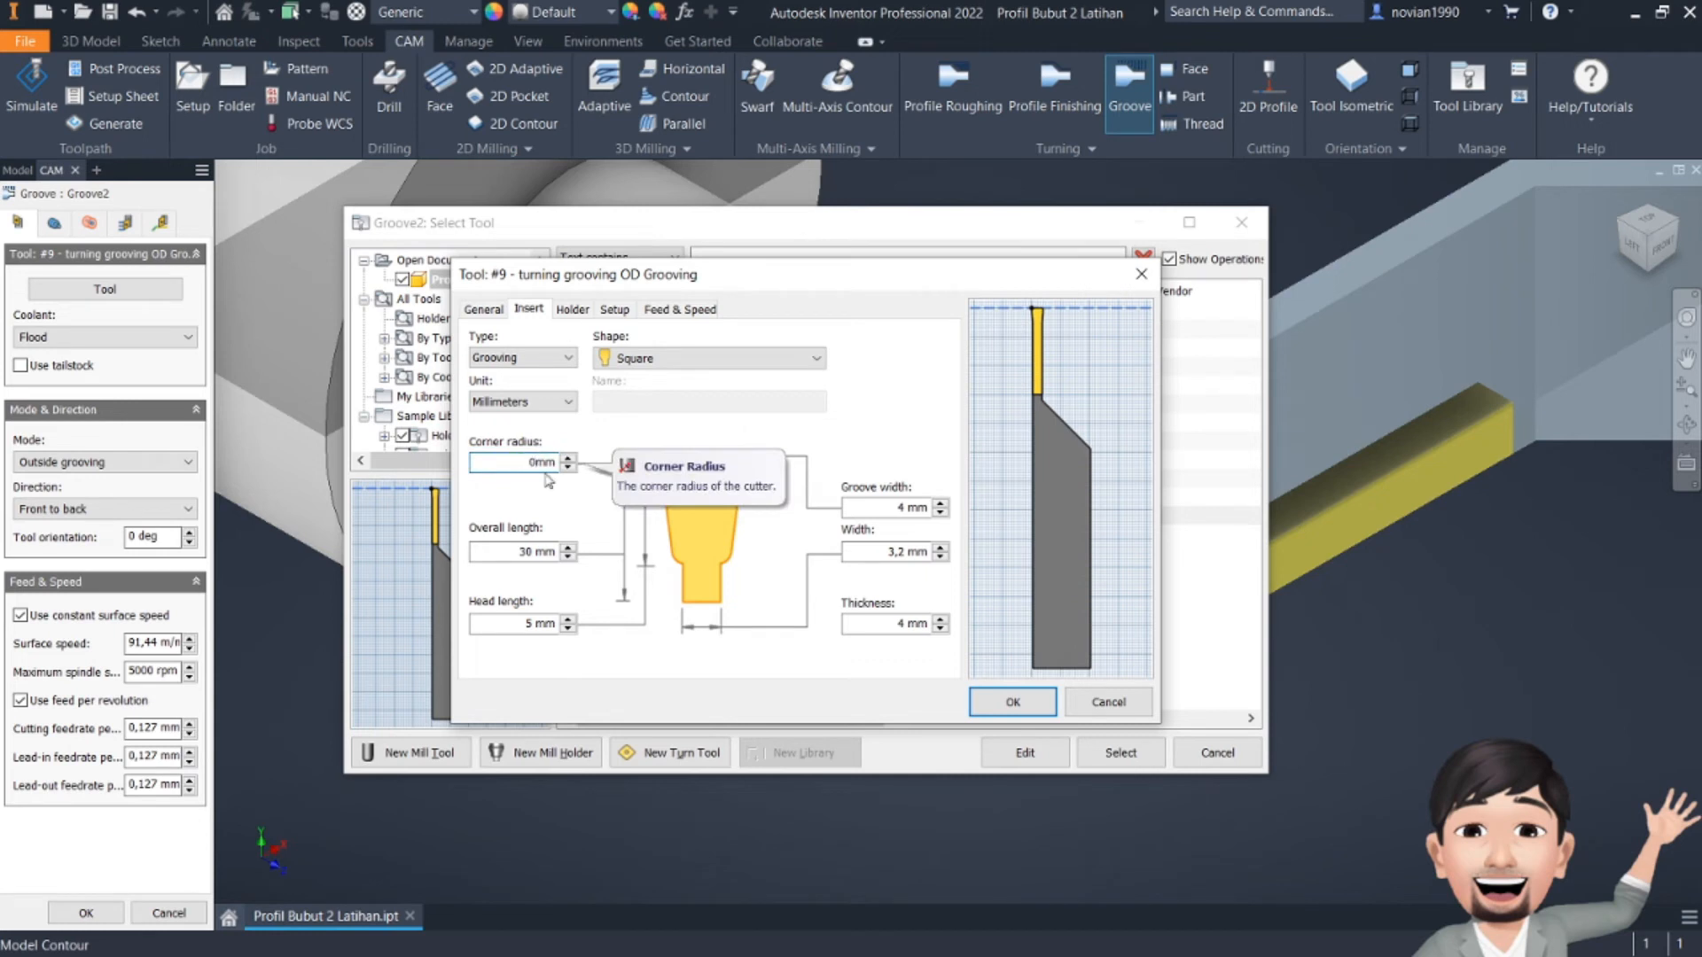
{"action": "left_click", "coordinate": [992, 700]}
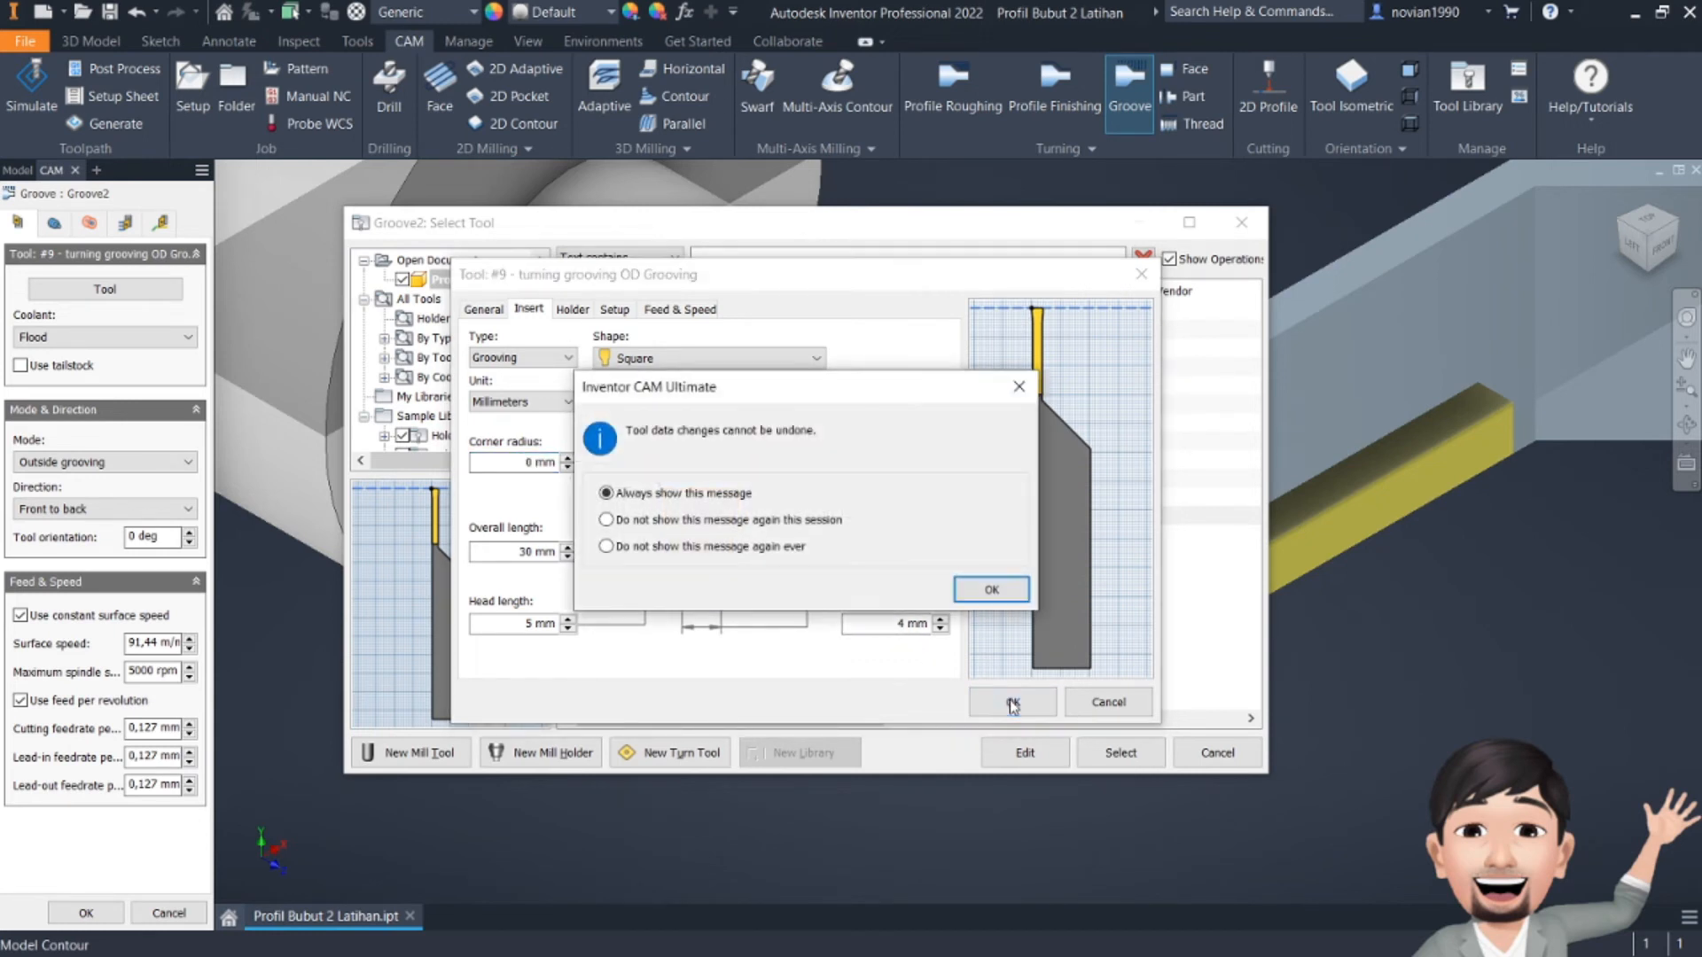
{"action": "left_click", "coordinate": [991, 589]}
{"action": "left_click", "coordinate": [1120, 753]}
- Limit the groove between the front collar's rear edge and the large cylinder's front face, using Selection for both front and back
{"action": "scroll", "coordinate": [1169, 585], "scroll_direction": "up", "scroll_amount": 5}
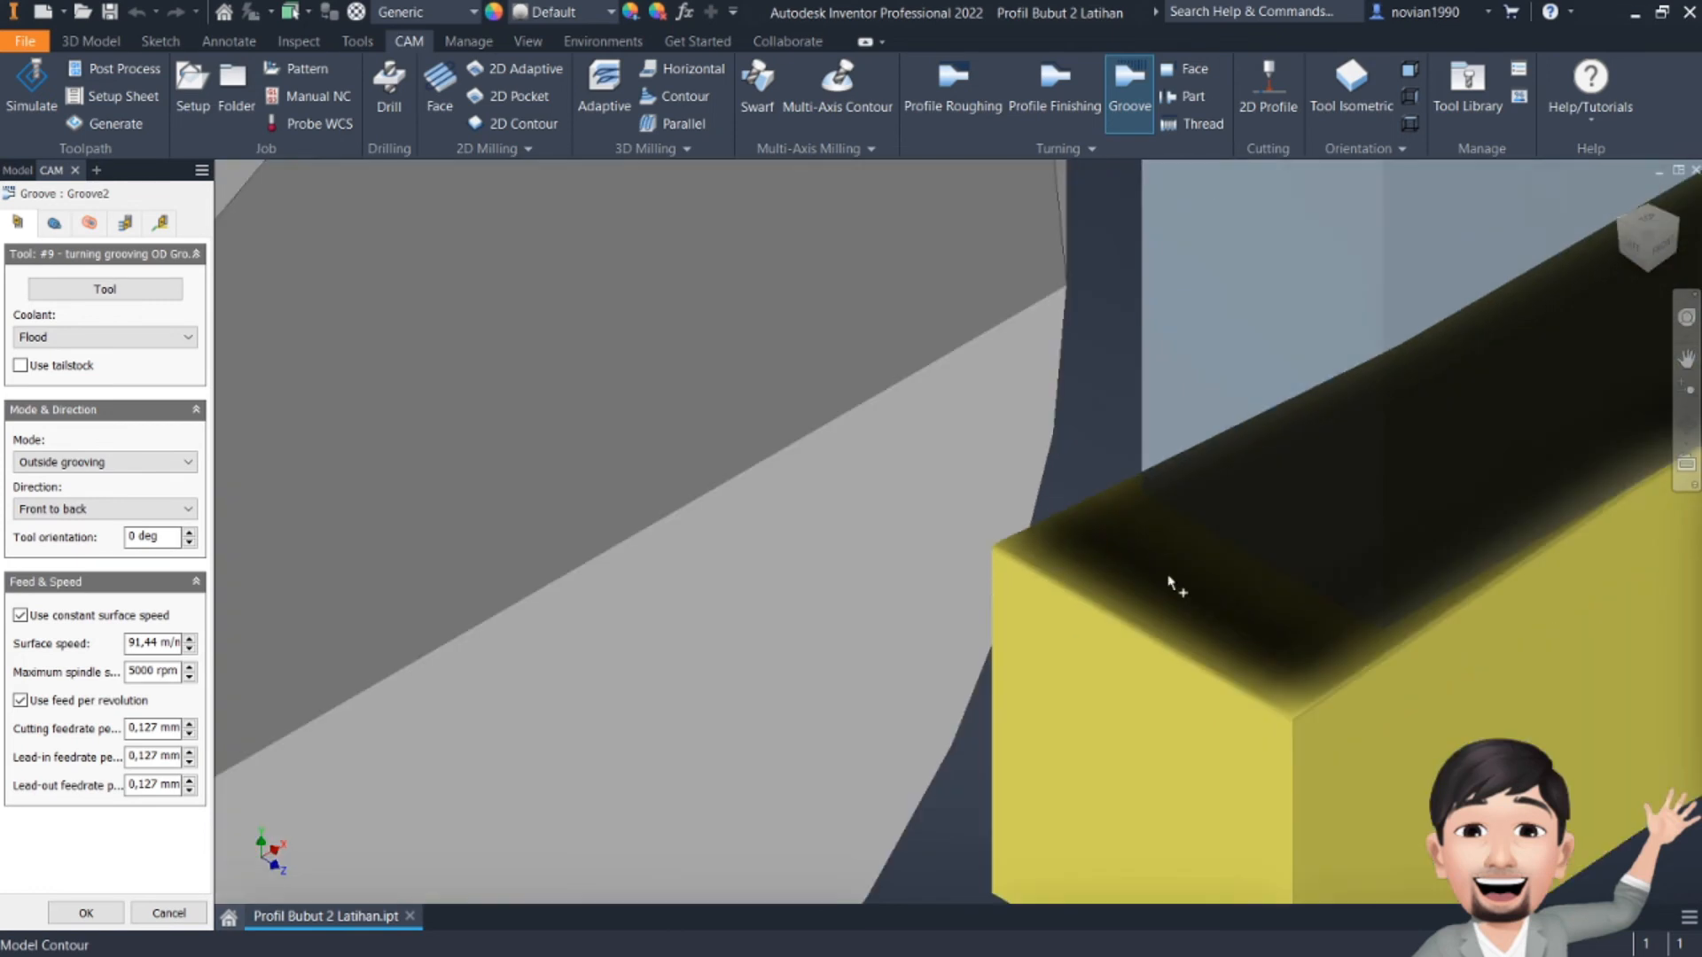
{"action": "scroll", "coordinate": [1030, 546], "scroll_direction": "up", "scroll_amount": 3}
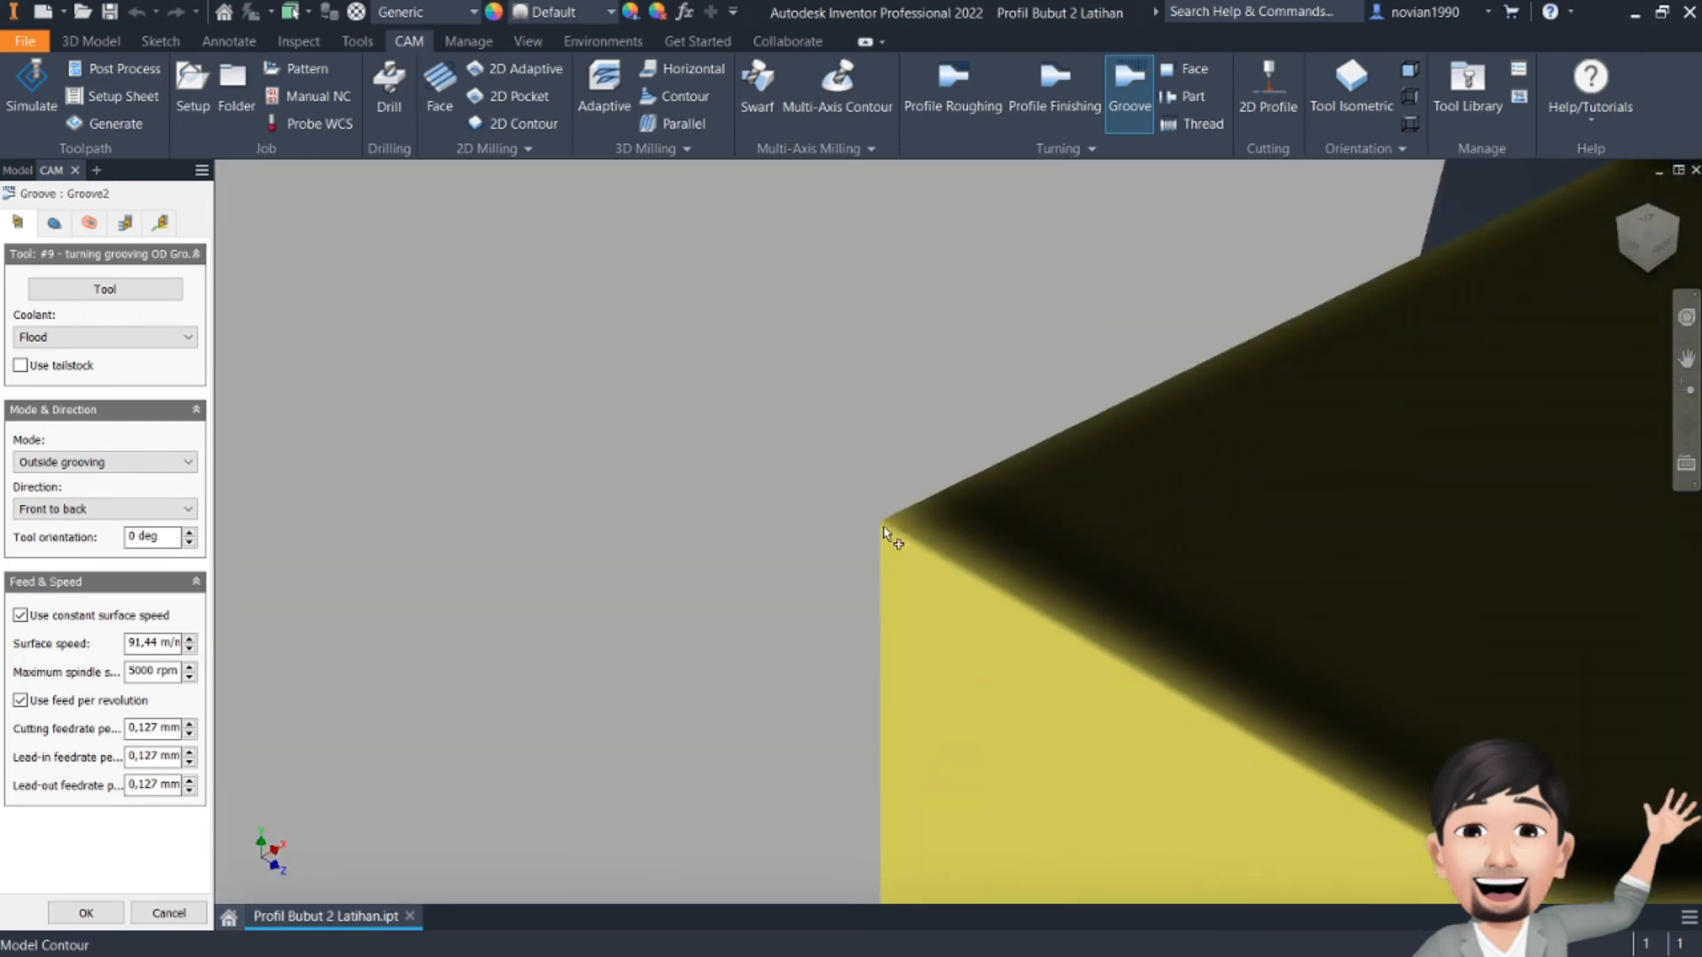
{"action": "scroll", "coordinate": [884, 531], "scroll_direction": "down", "scroll_amount": 8}
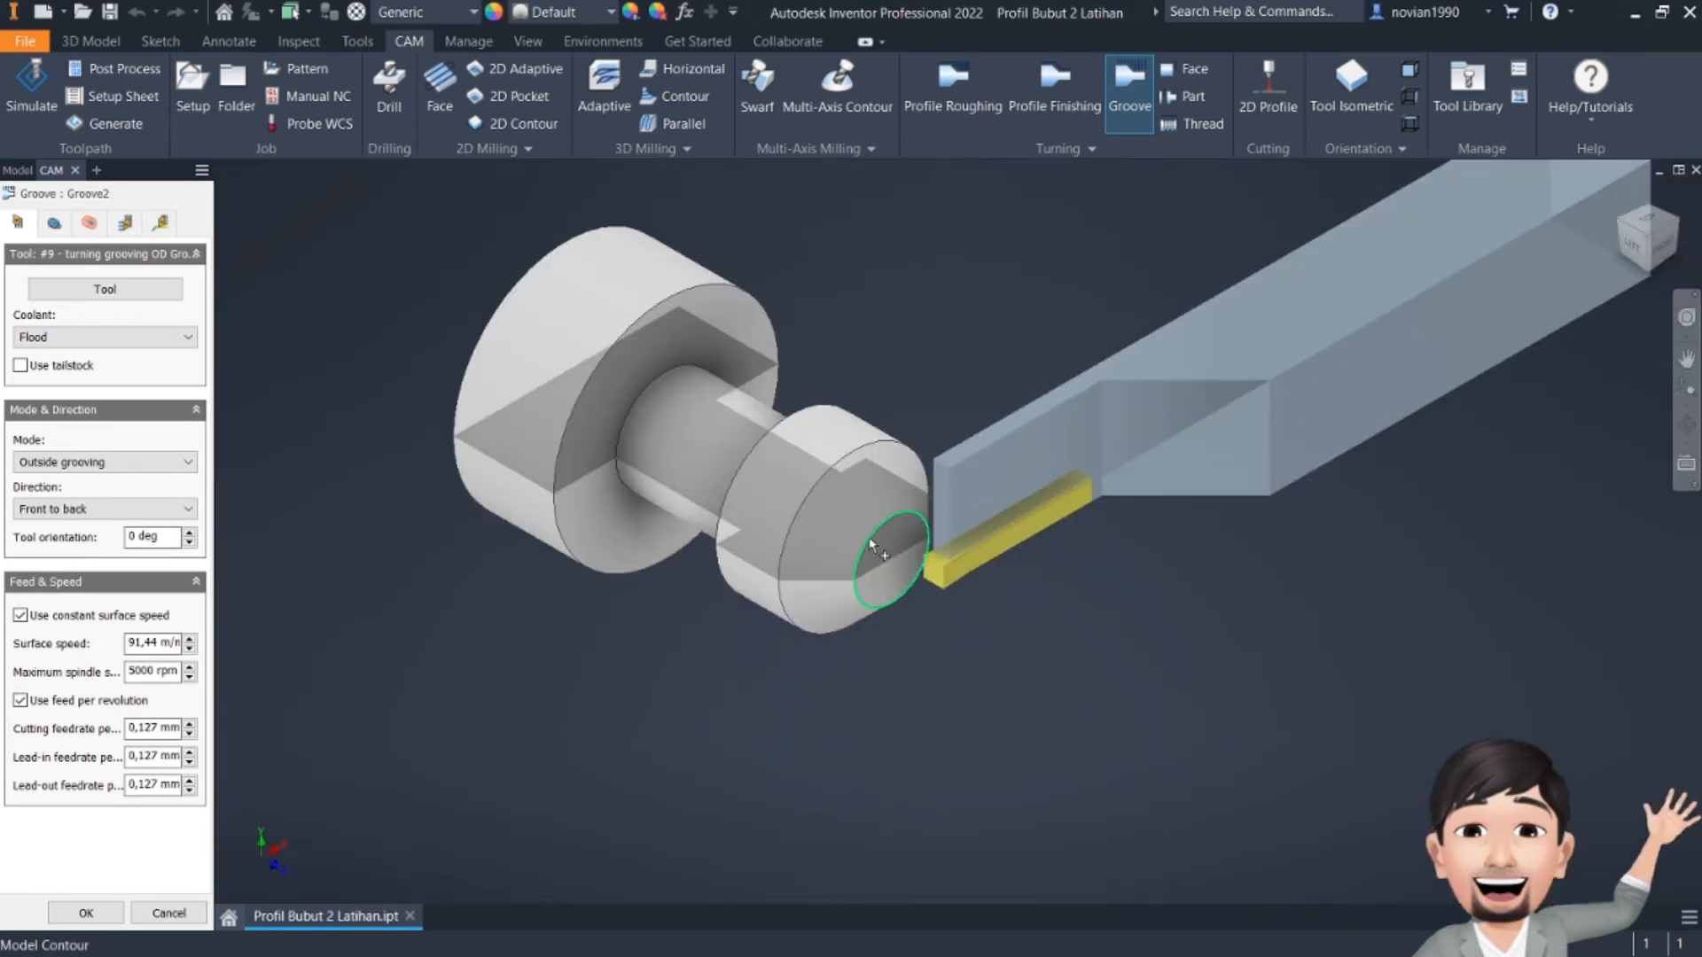
{"action": "middle_click_drag", "start_coordinate": [870, 544], "coordinate": [1009, 679]}
{"action": "left_click", "coordinate": [56, 224]}
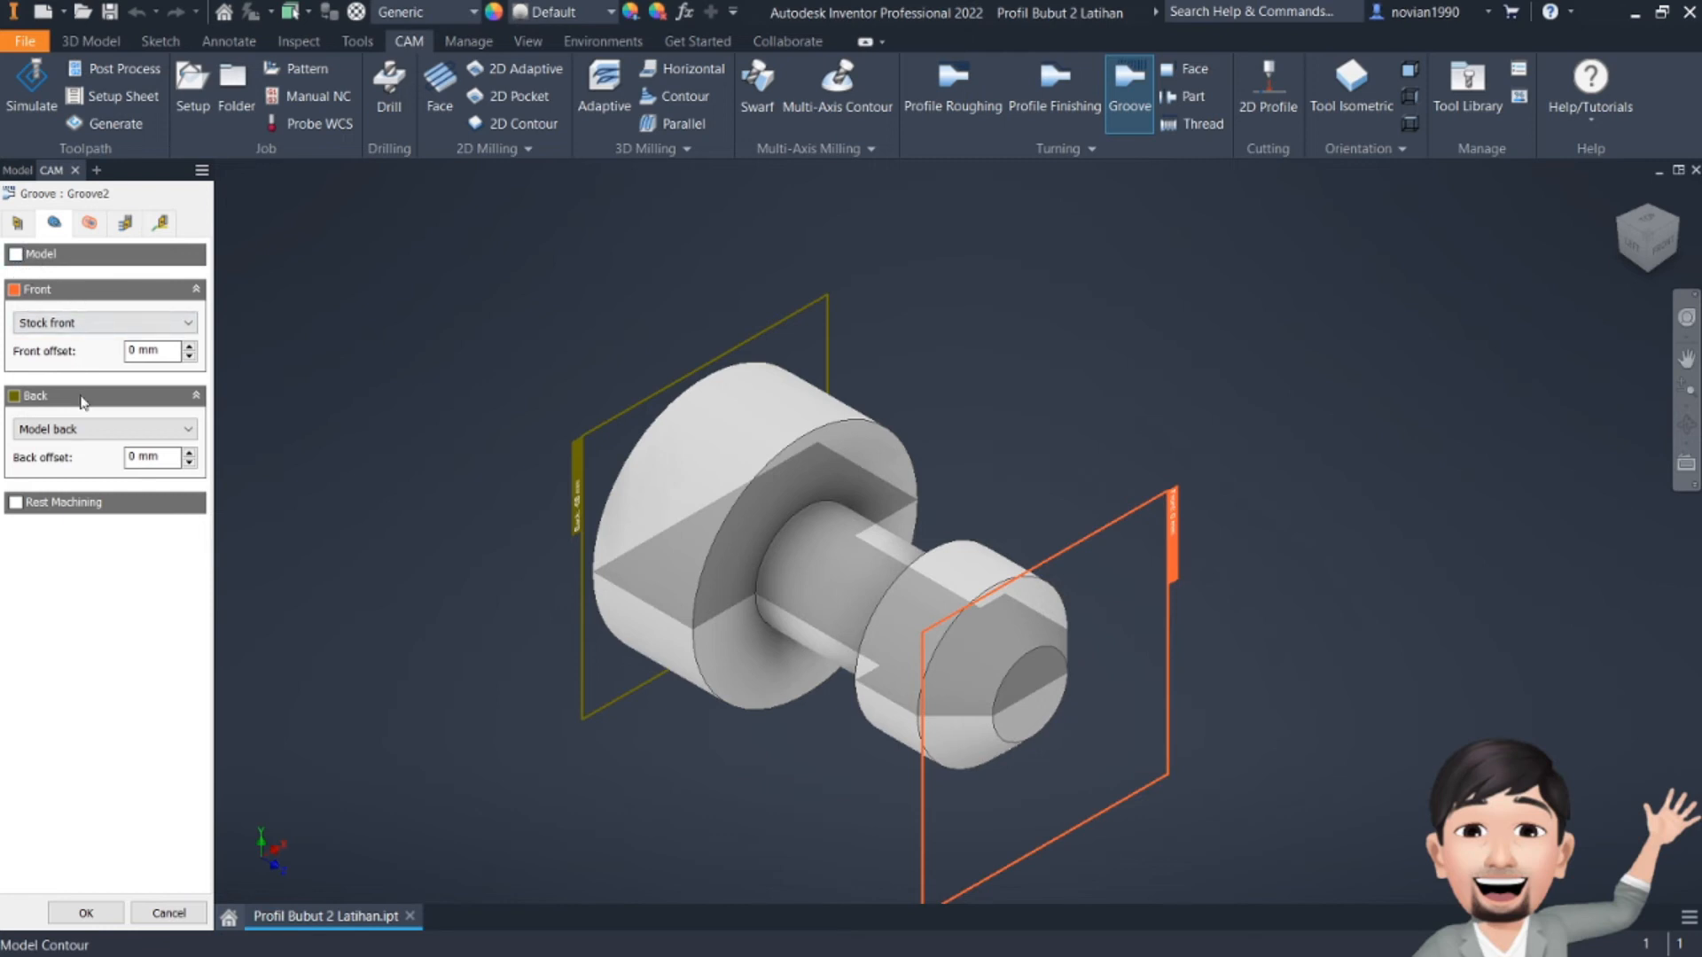
{"action": "left_click", "coordinate": [91, 322]}
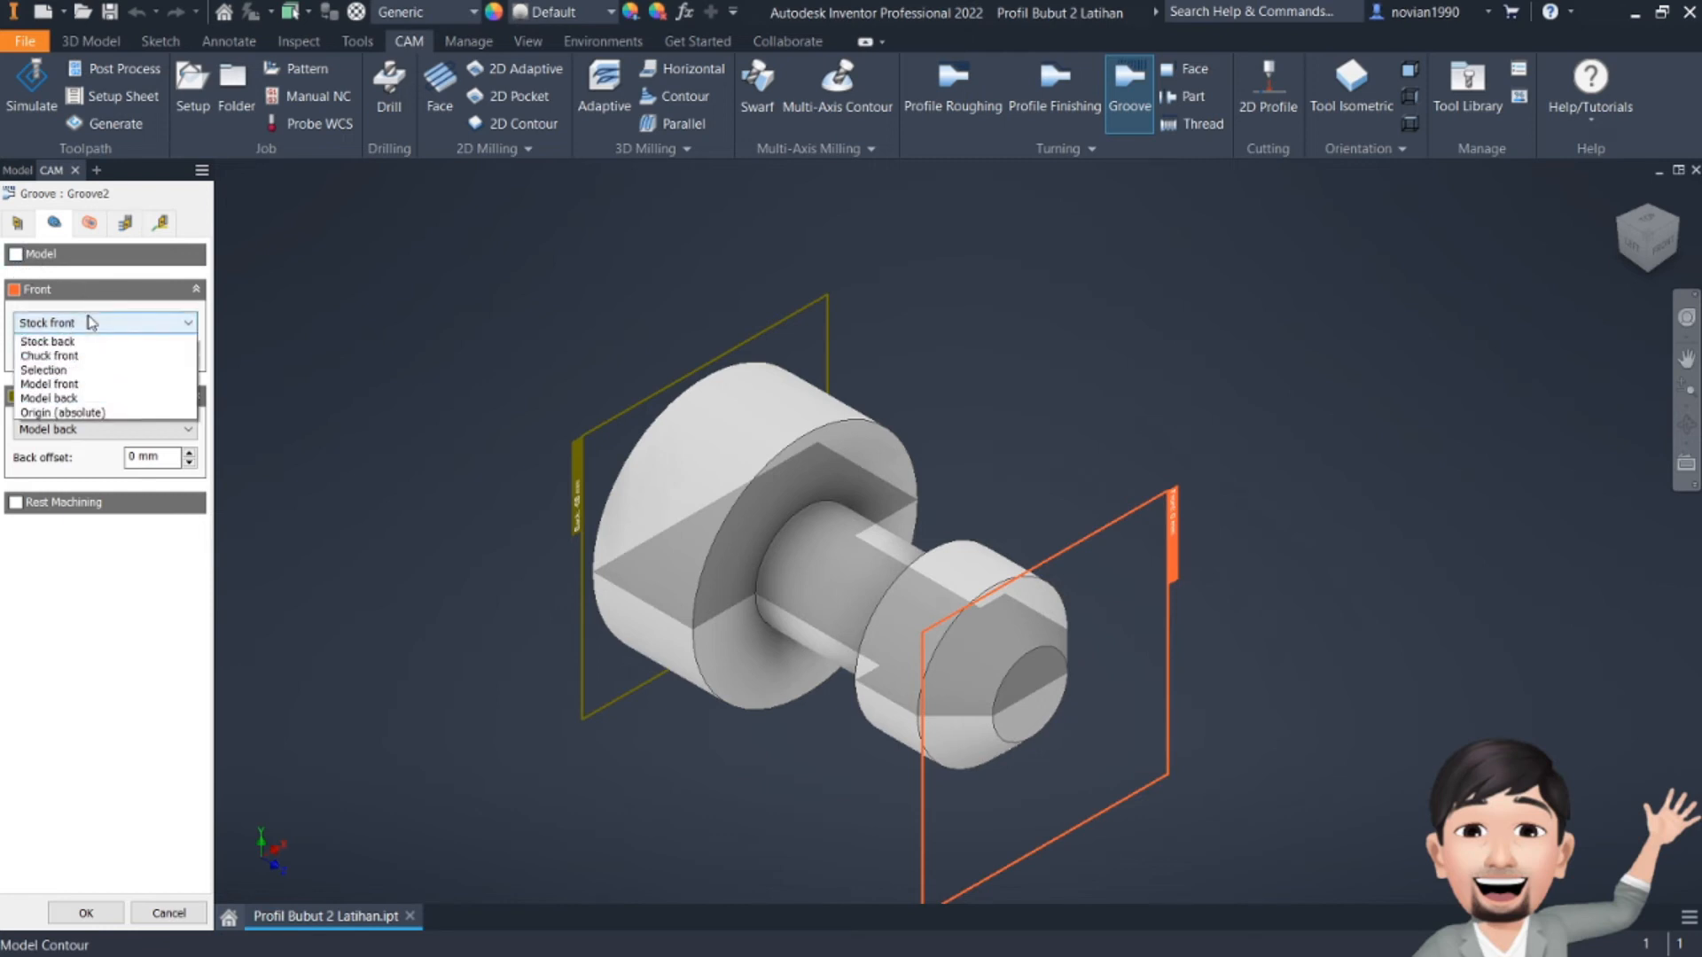
{"action": "left_click", "coordinate": [75, 391]}
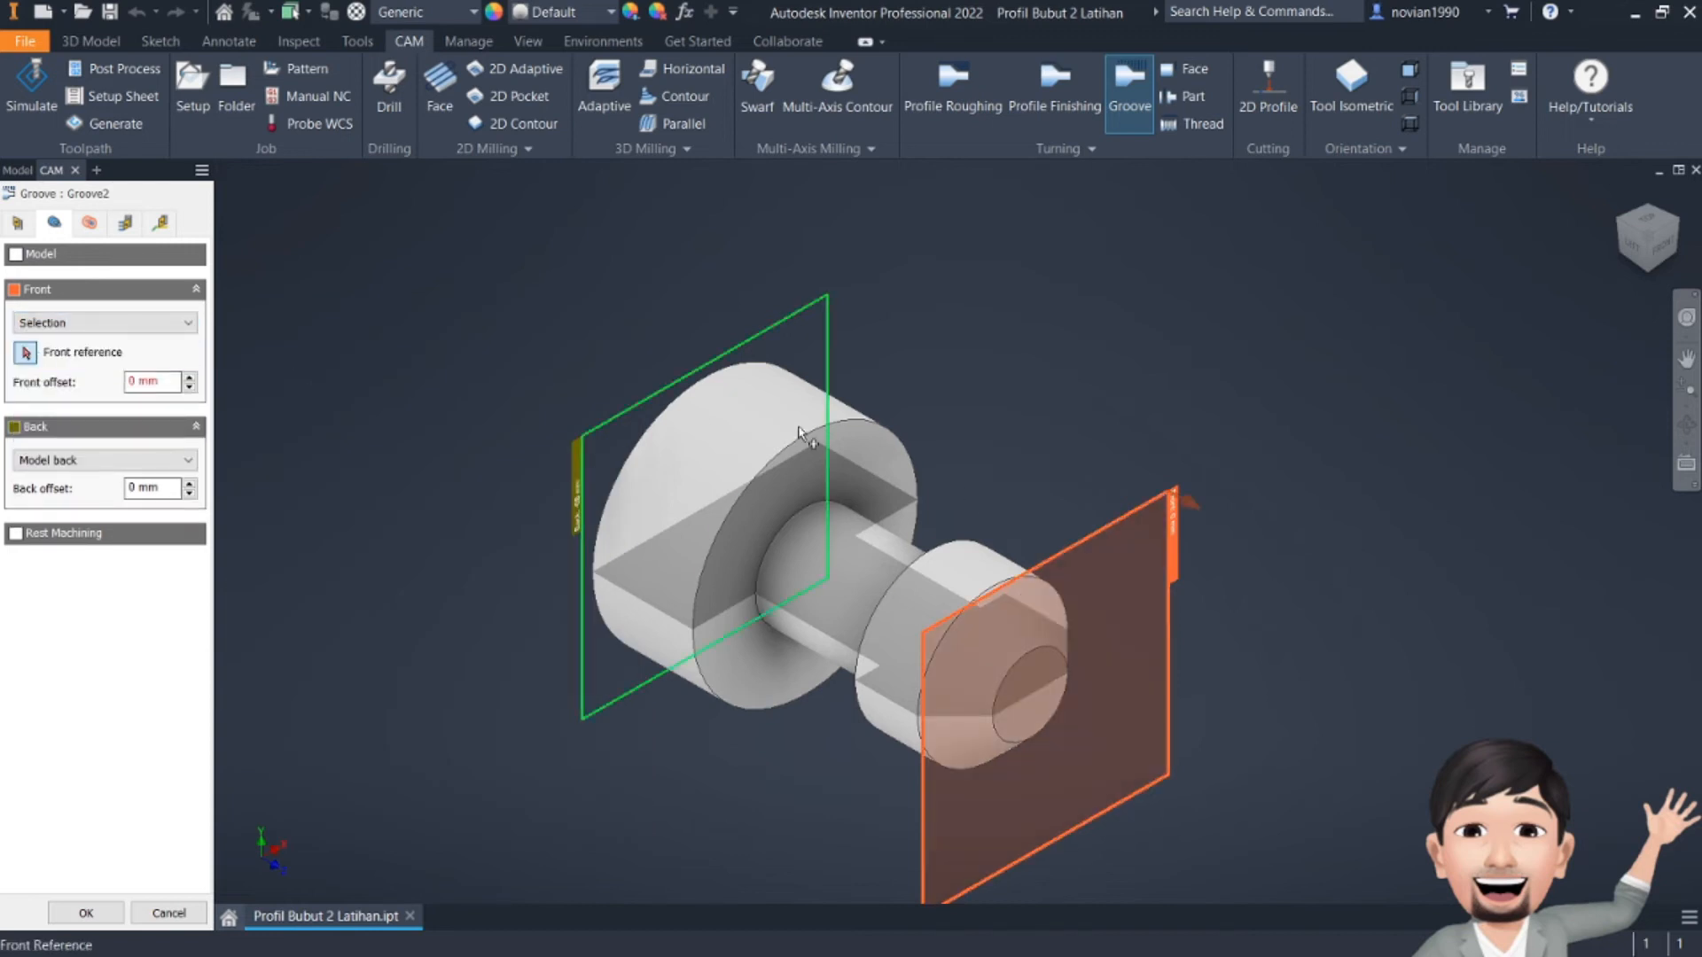
{"action": "left_click", "coordinate": [937, 551]}
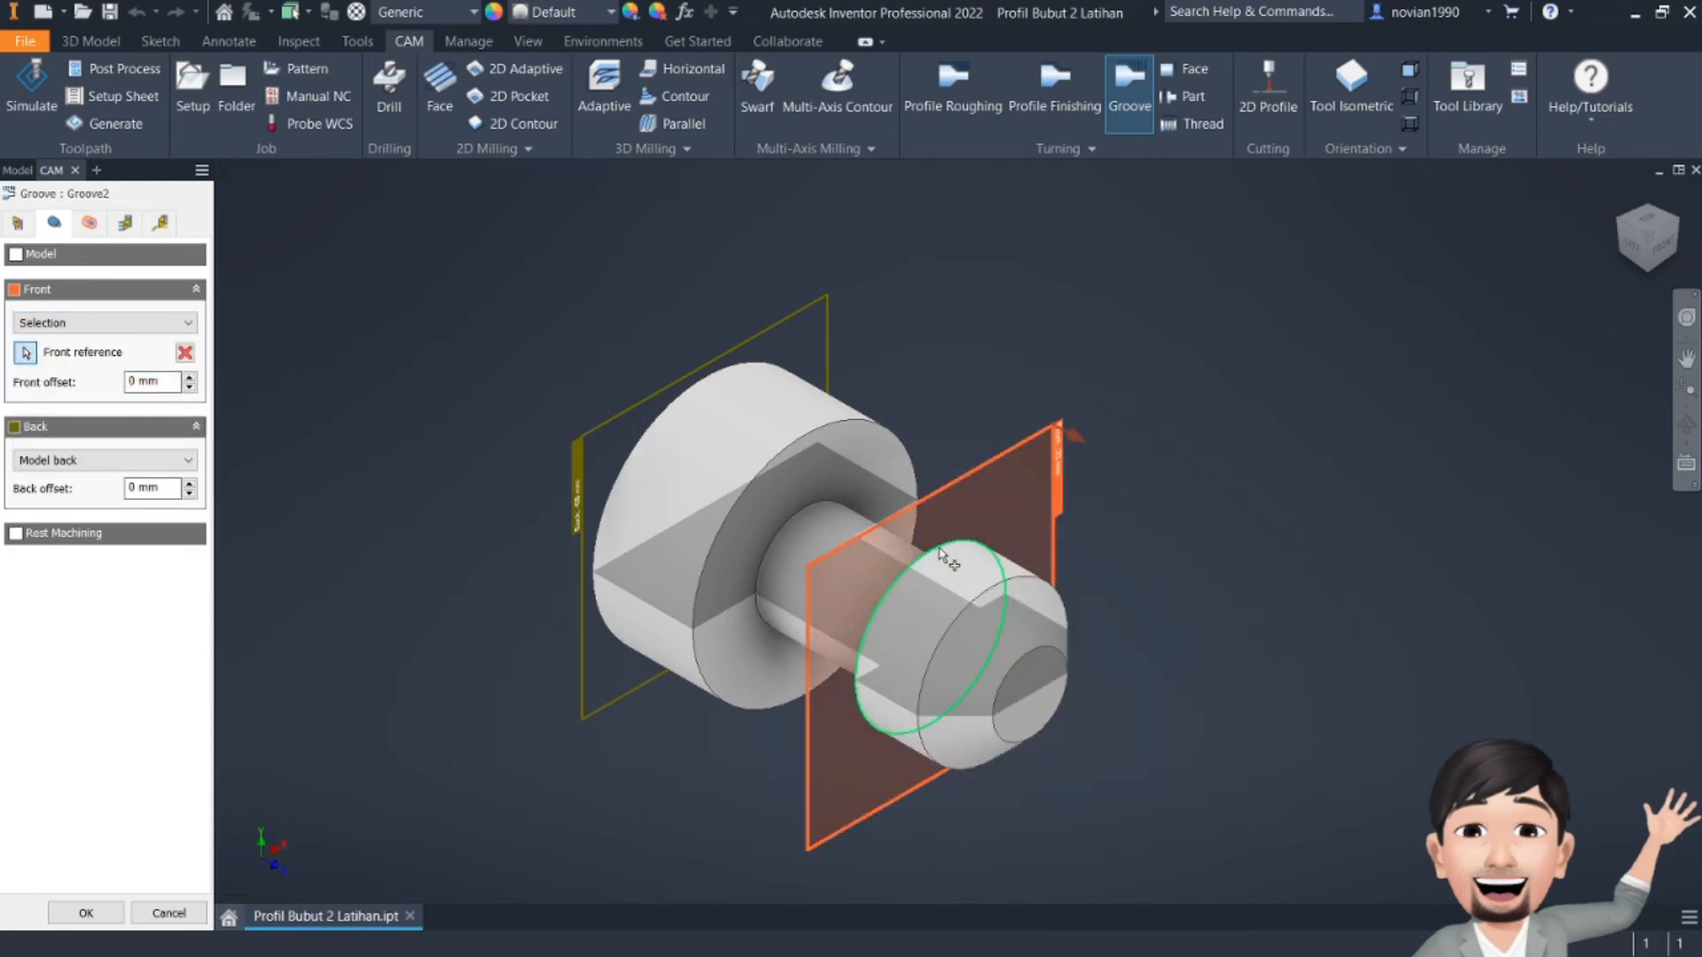
{"action": "left_click", "coordinate": [64, 460]}
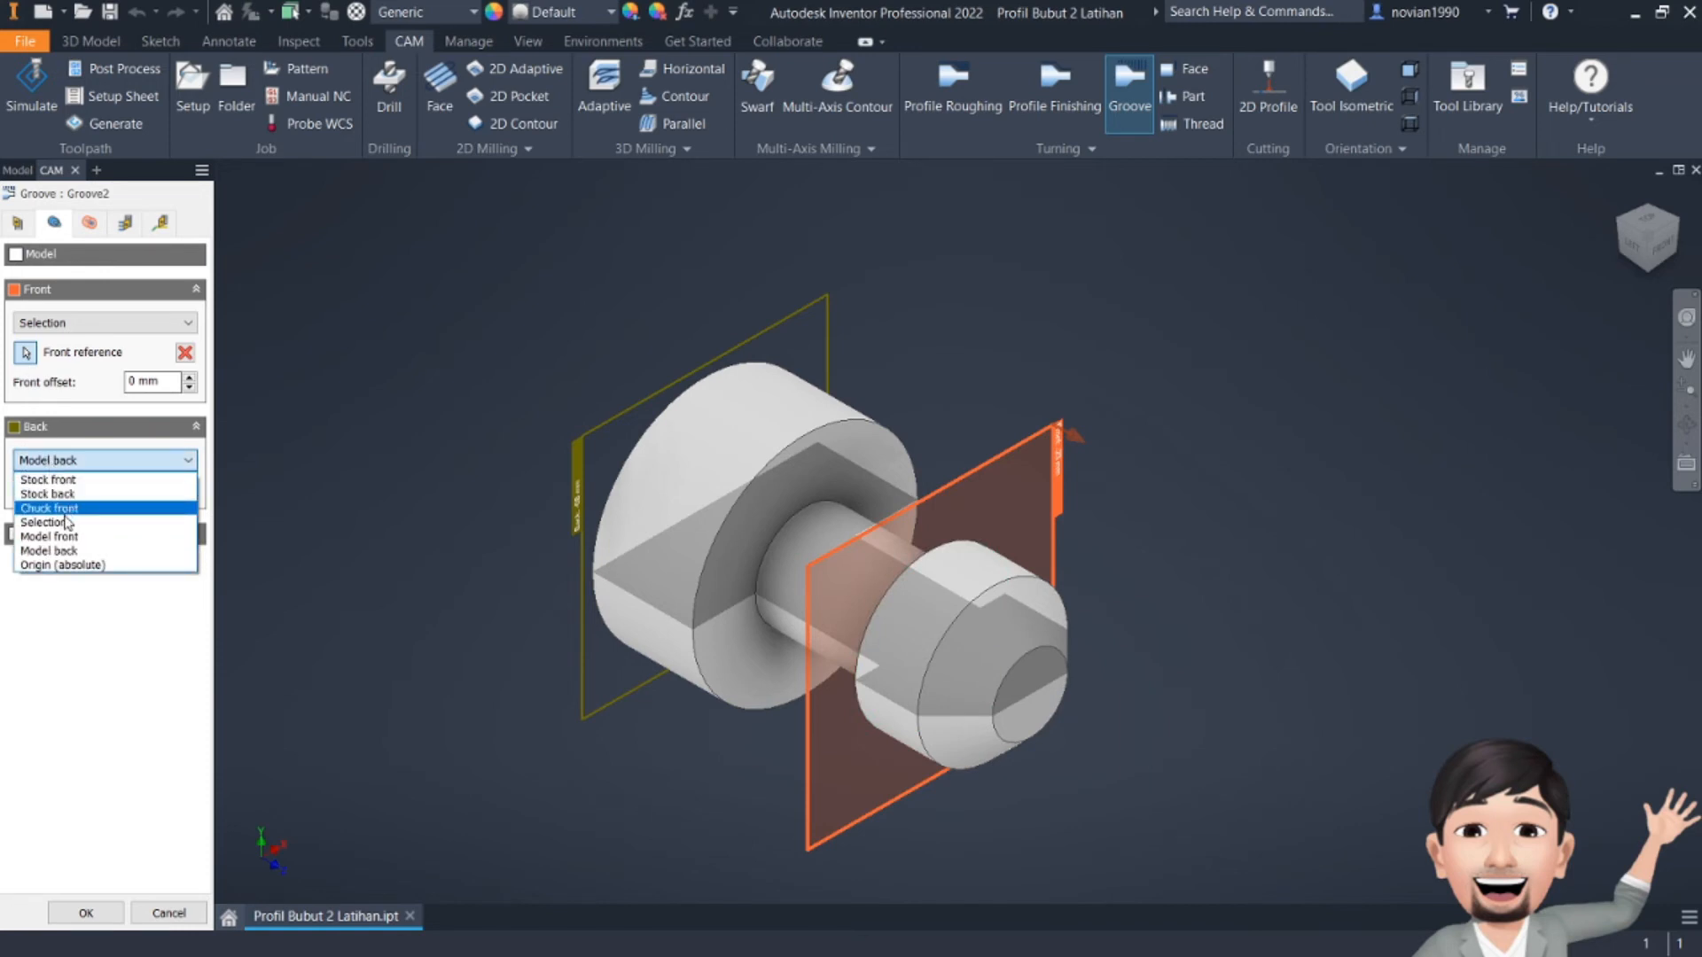
{"action": "left_click", "coordinate": [67, 522]}
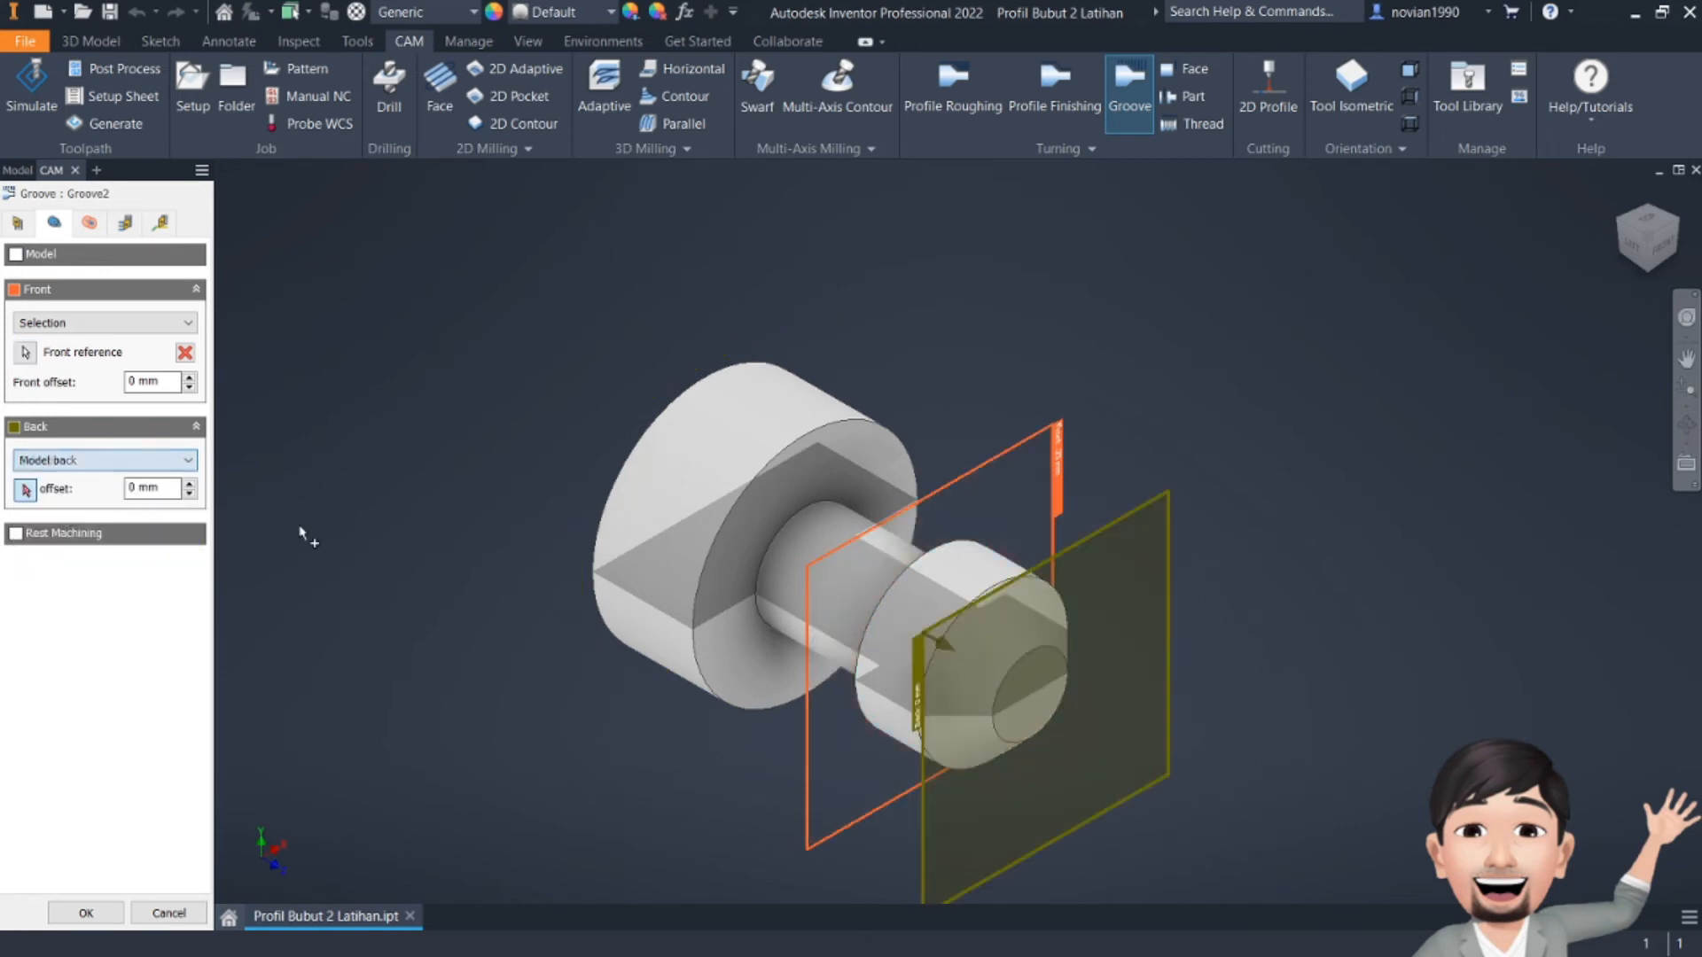
{"action": "left_click", "coordinate": [816, 438]}
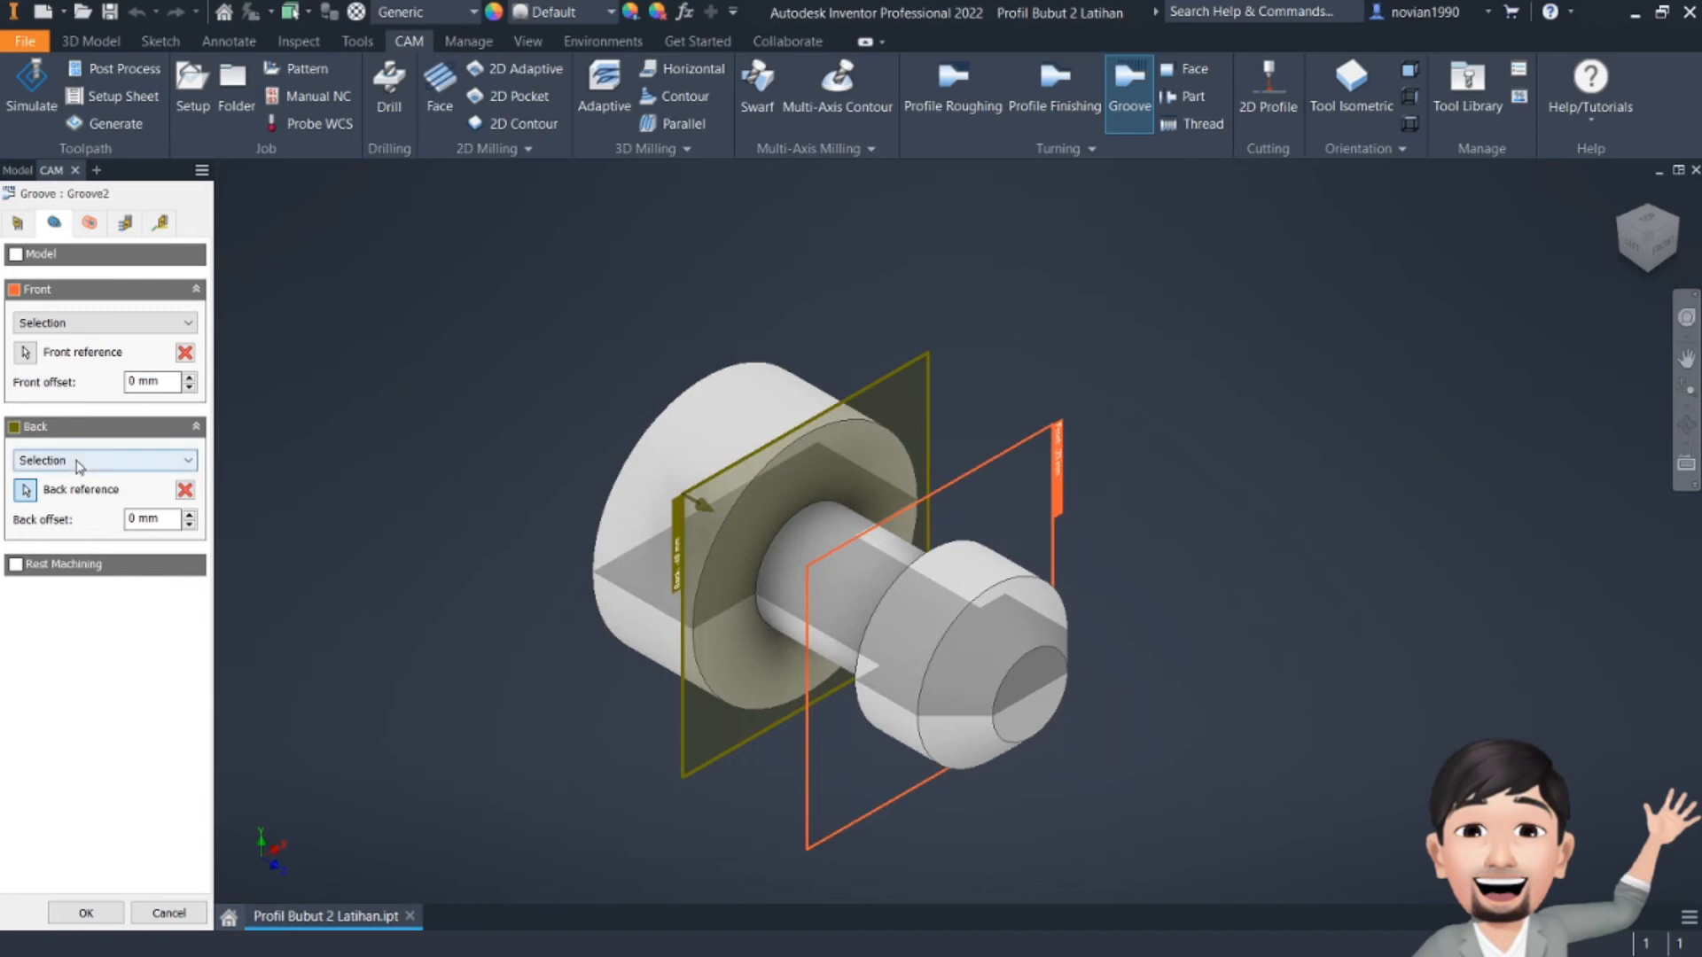
{"action": "mouse_move", "coordinate": [79, 467]}
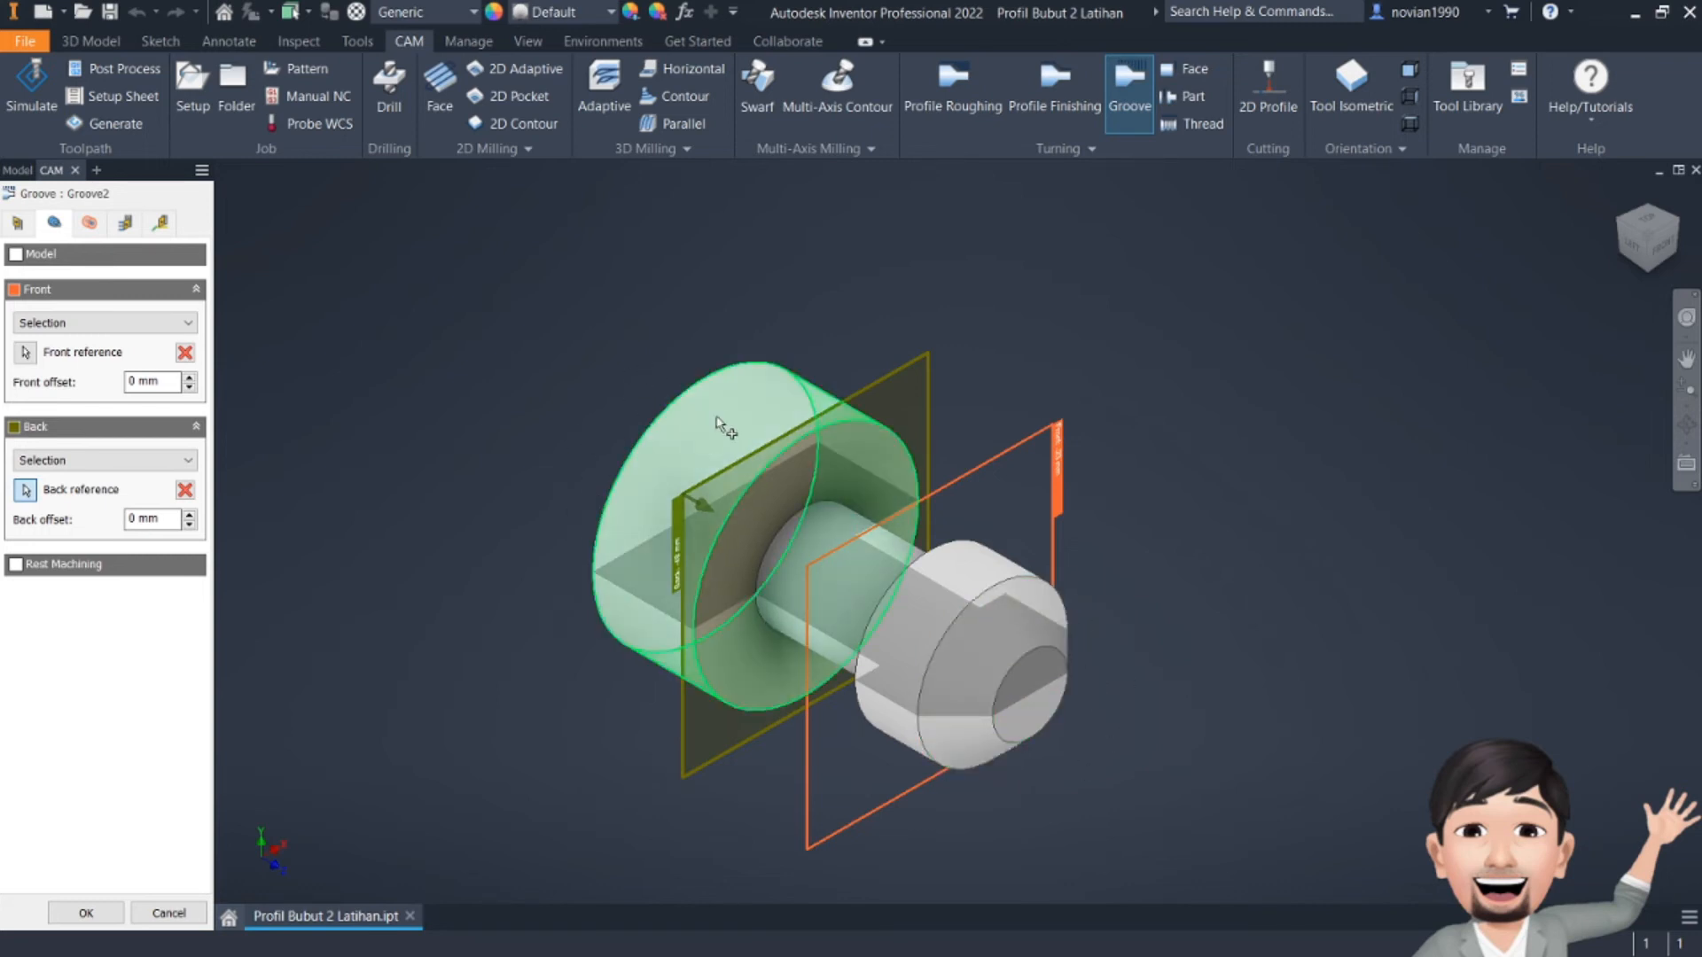
- Check the groove's radii and passes, keep the Up and down direction and Full stepdown pattern, and generate the toolpath
{"action": "left_click", "coordinate": [104, 227]}
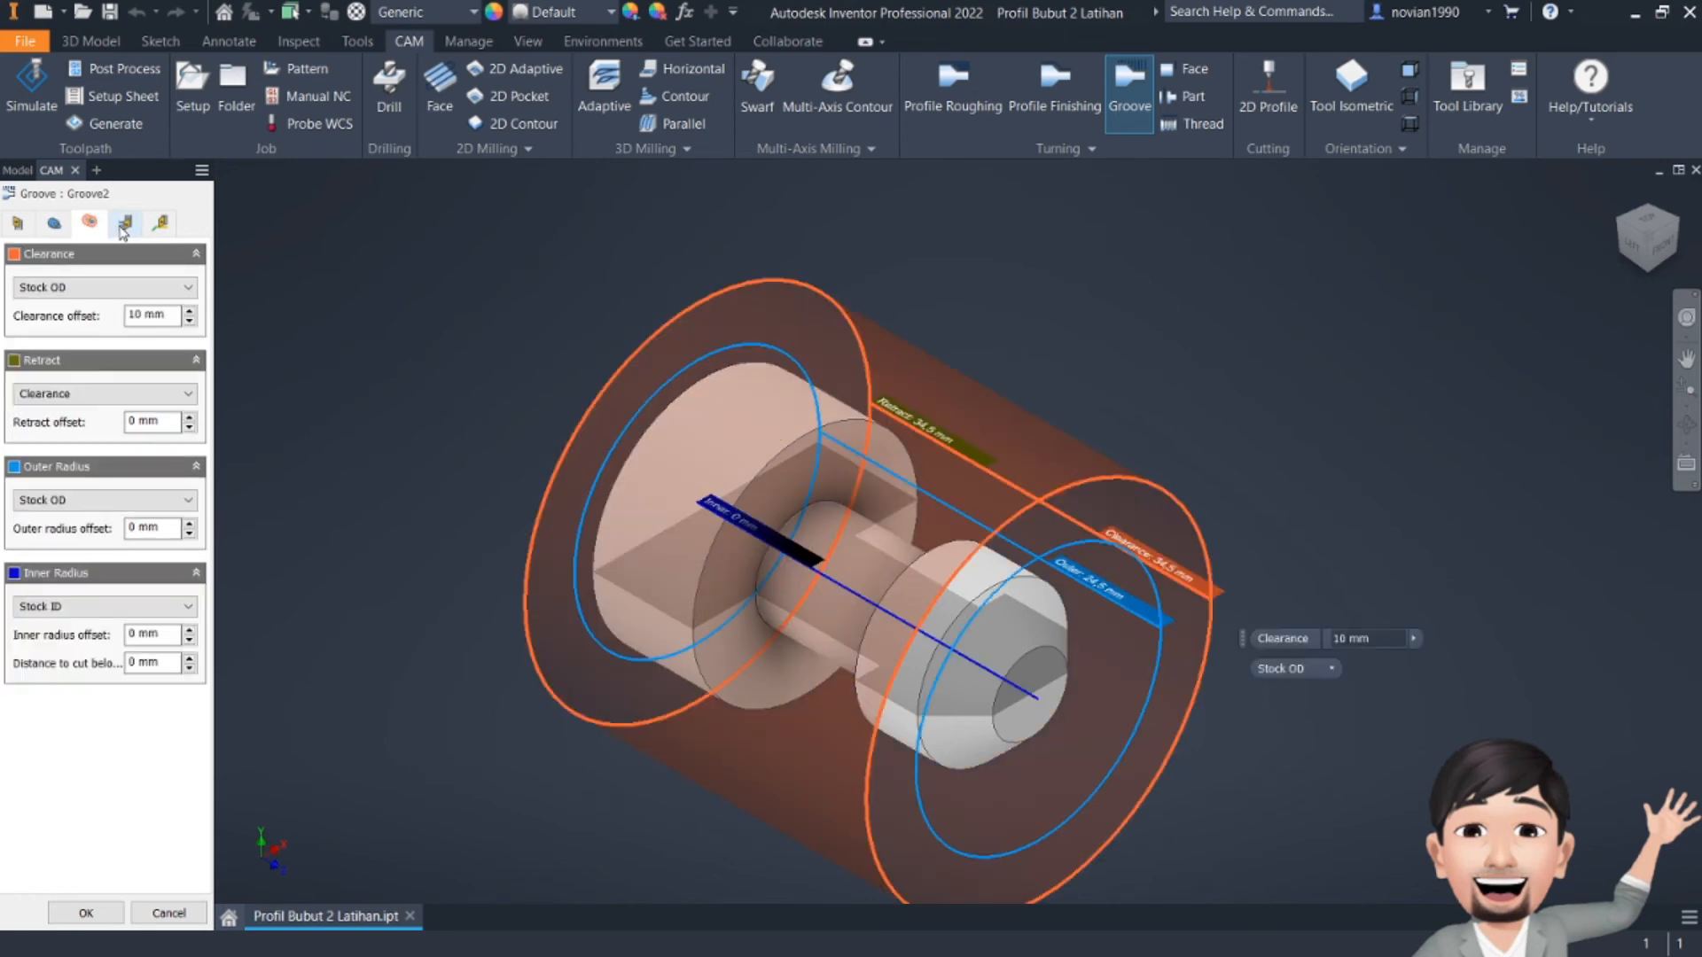
{"action": "left_click", "coordinate": [124, 224]}
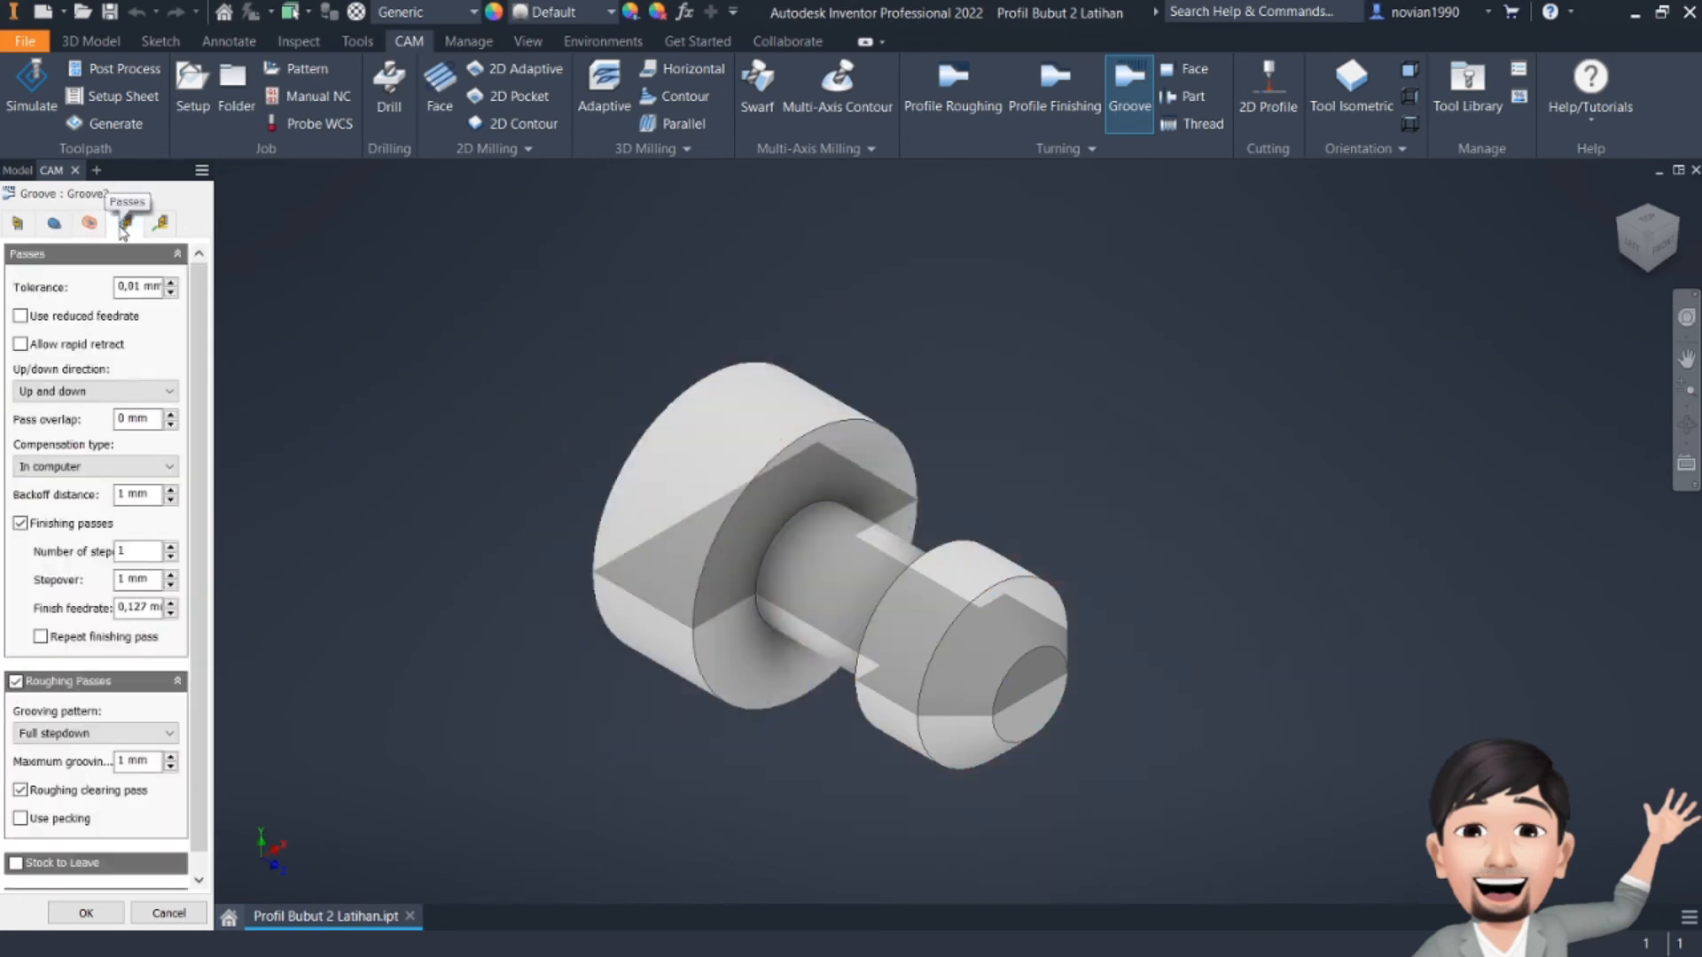
{"action": "left_click", "coordinate": [96, 390]}
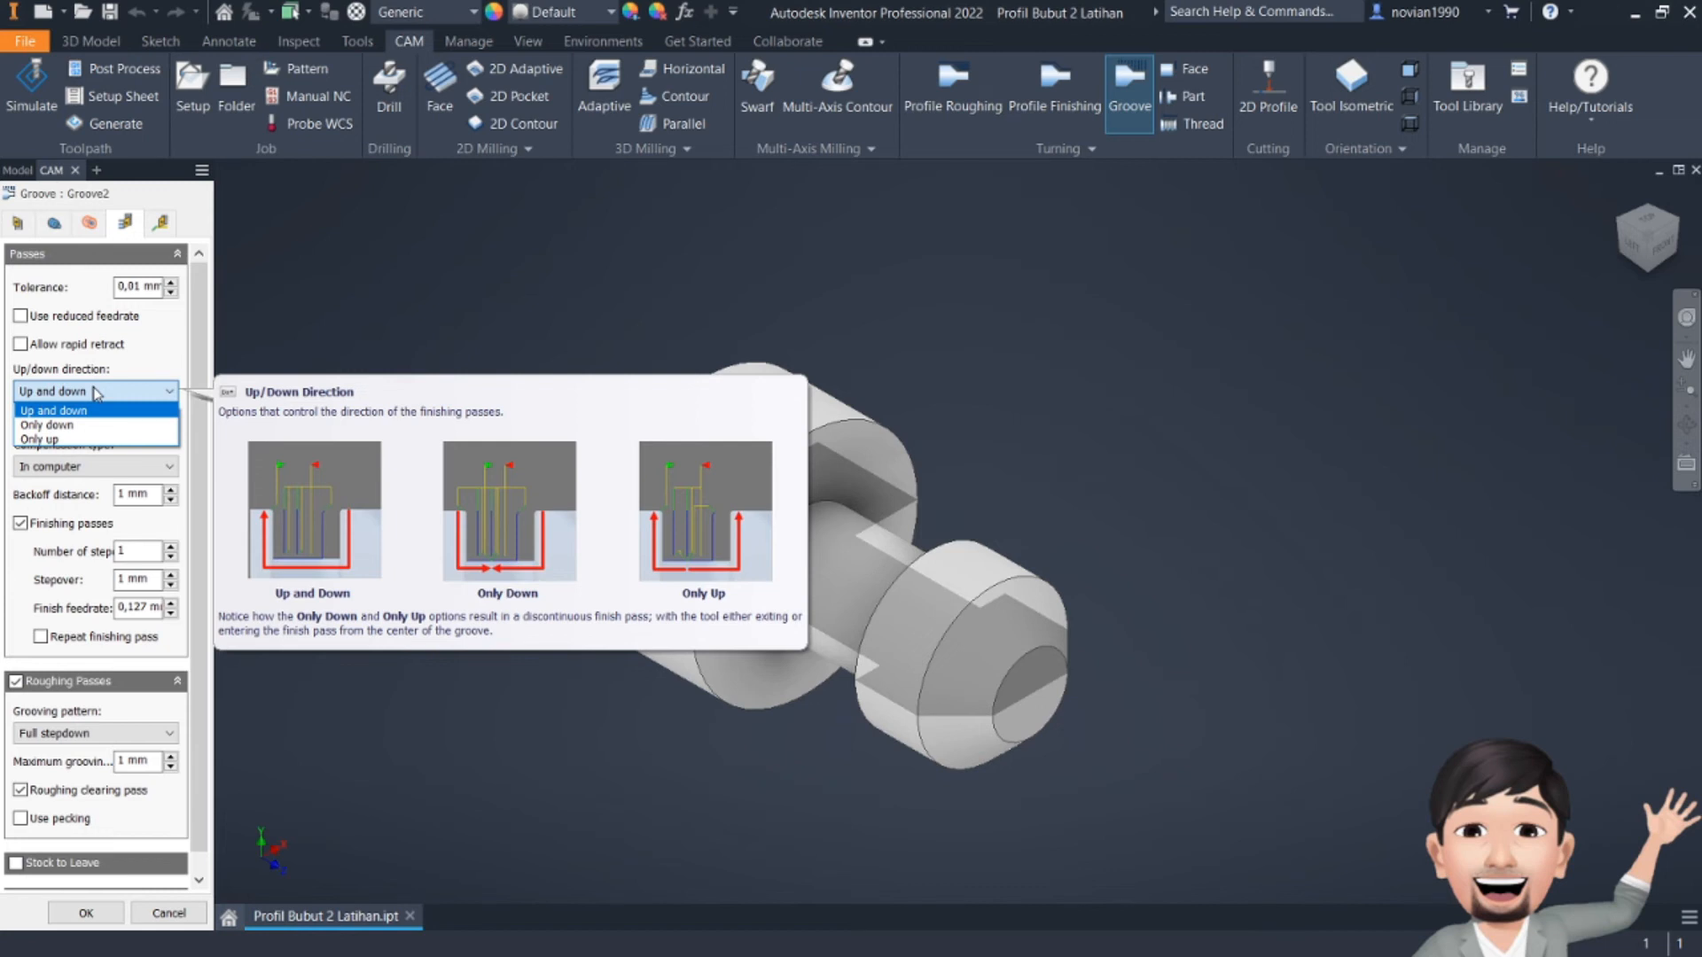
{"action": "left_click", "coordinate": [96, 393]}
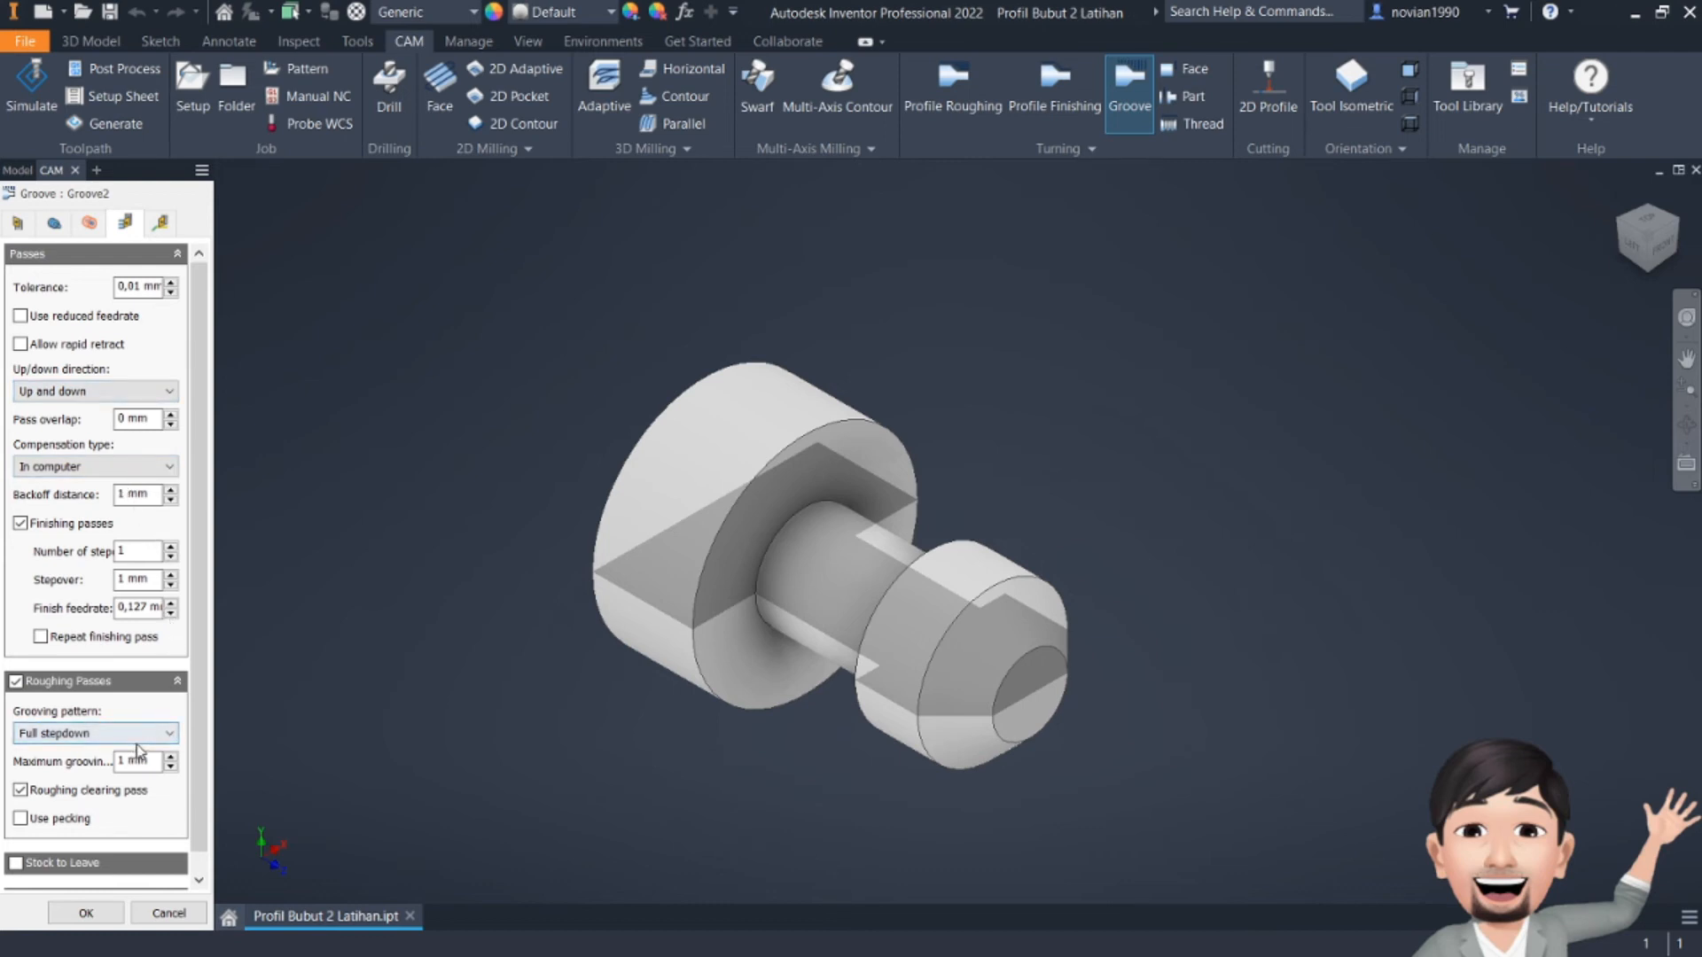
{"action": "mouse_move", "coordinate": [136, 746]}
{"action": "left_click", "coordinate": [86, 911]}
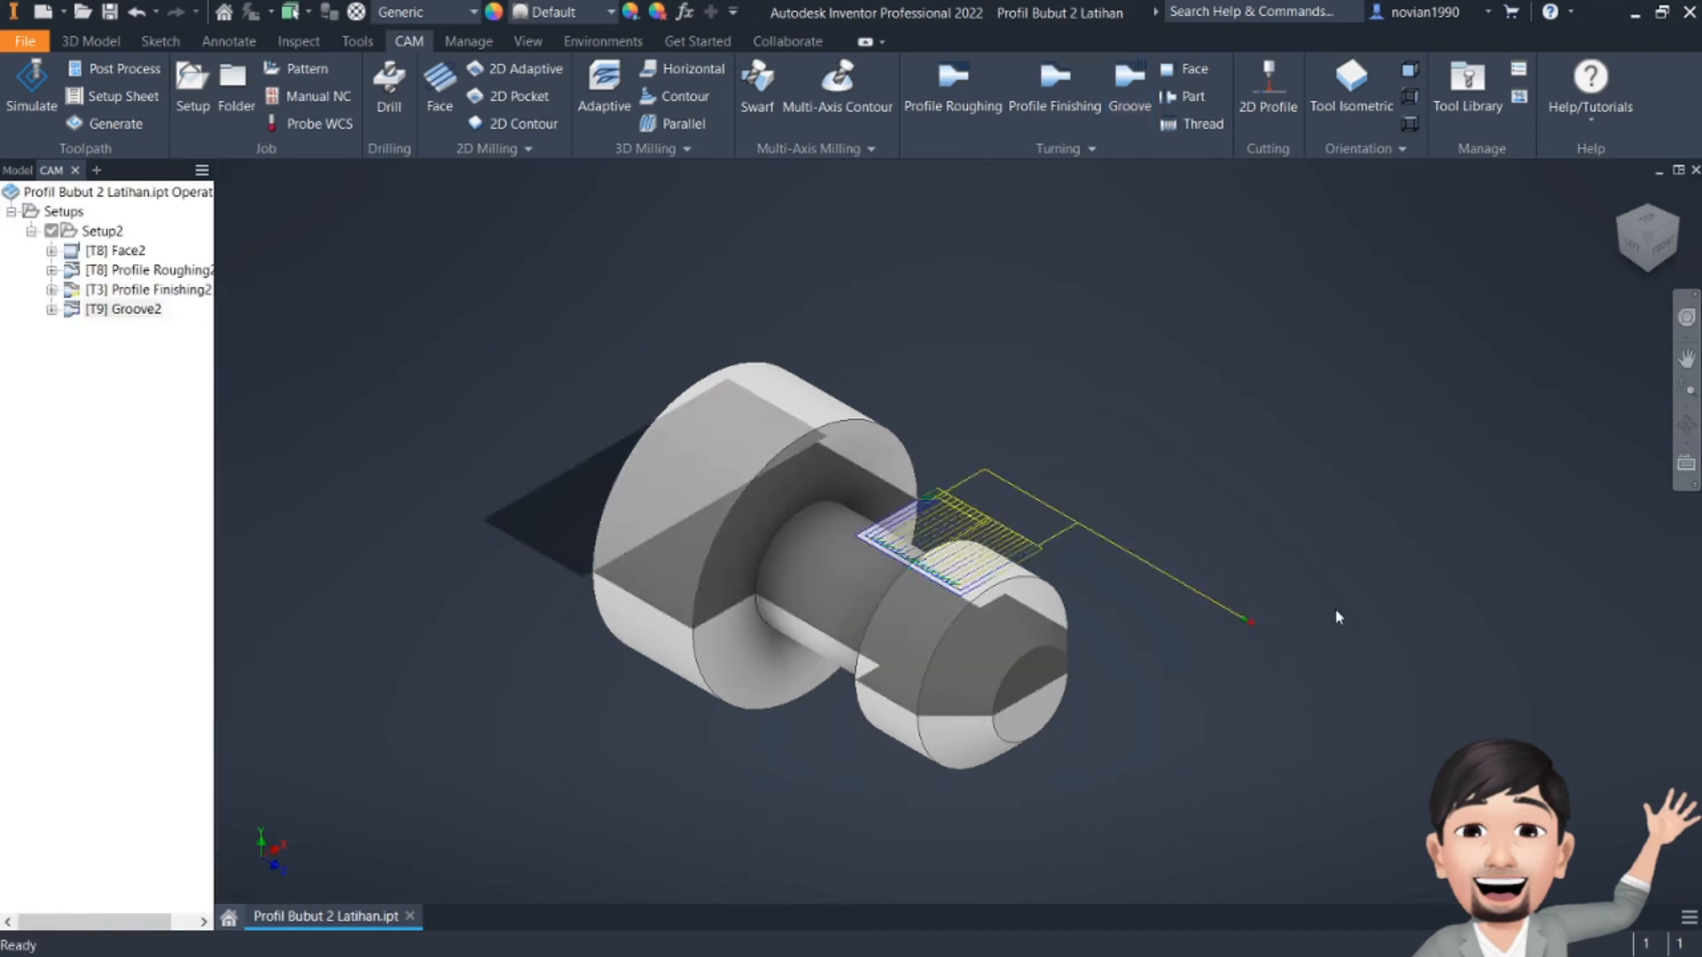
- Examine the generated groove toolpath in a close top view with the part's axis horizontal
{"action": "left_click_drag", "start_coordinate": [1646, 239], "coordinate": [1656, 277]}
{"action": "mouse_move", "coordinate": [886, 531]}
{"action": "middle_mouse_down", "text": "shift"}
{"action": "mouse_move", "coordinate": [1002, 603]}
{"action": "mouse_move", "coordinate": [931, 567]}
{"action": "mouse_move", "coordinate": [869, 576]}
{"action": "mouse_move", "coordinate": [878, 594]}
{"action": "middle_mouse_up", "text": "shift"}
{"action": "left_click_drag", "start_coordinate": [1655, 277], "coordinate": [1655, 277]}
{"action": "left_click", "coordinate": [1647, 236]}
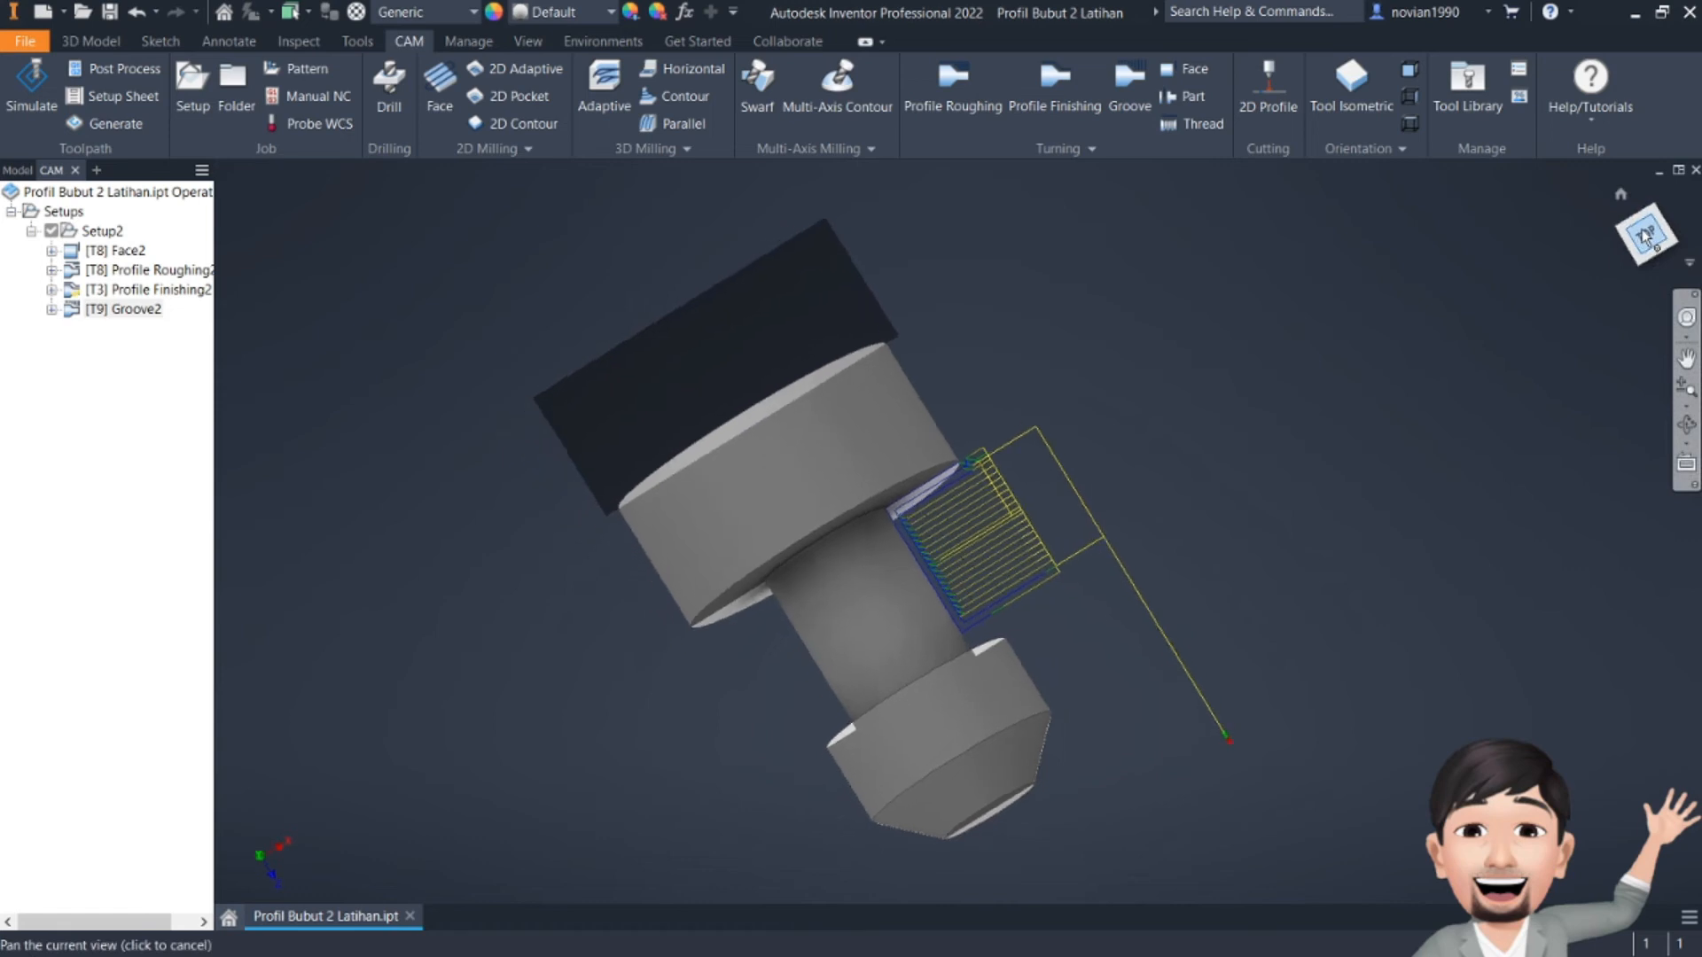
{"action": "left_click", "coordinate": [1676, 203]}
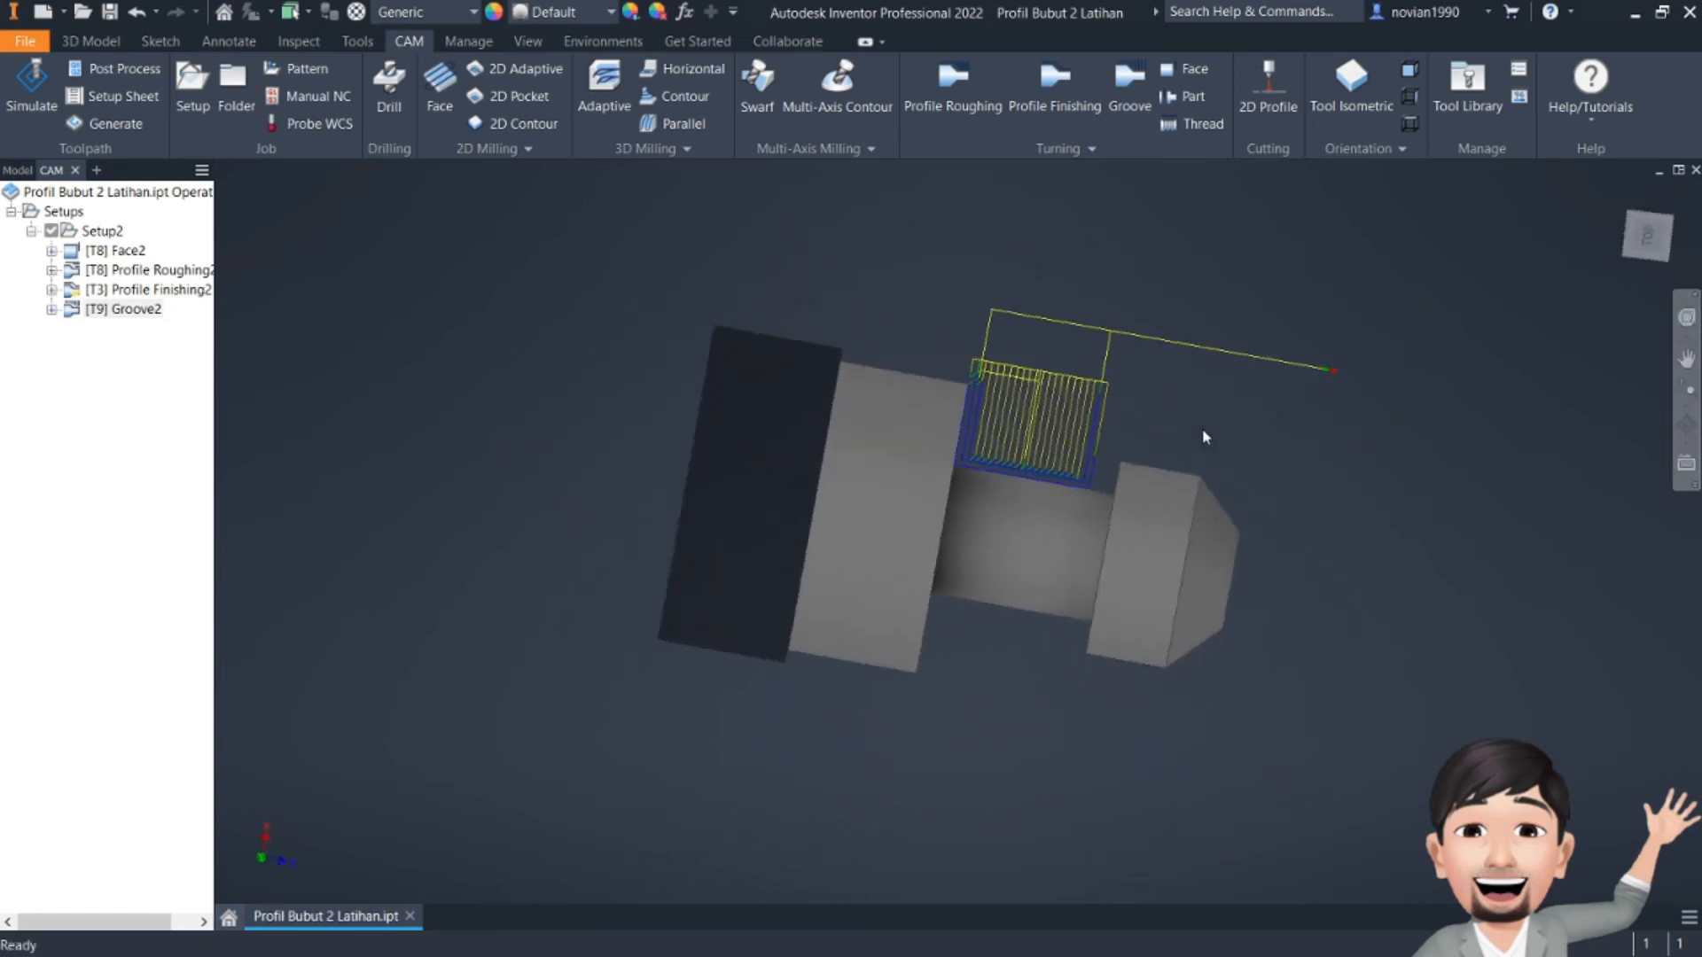
{"action": "scroll", "coordinate": [1063, 428], "scroll_direction": "up", "scroll_amount": 3}
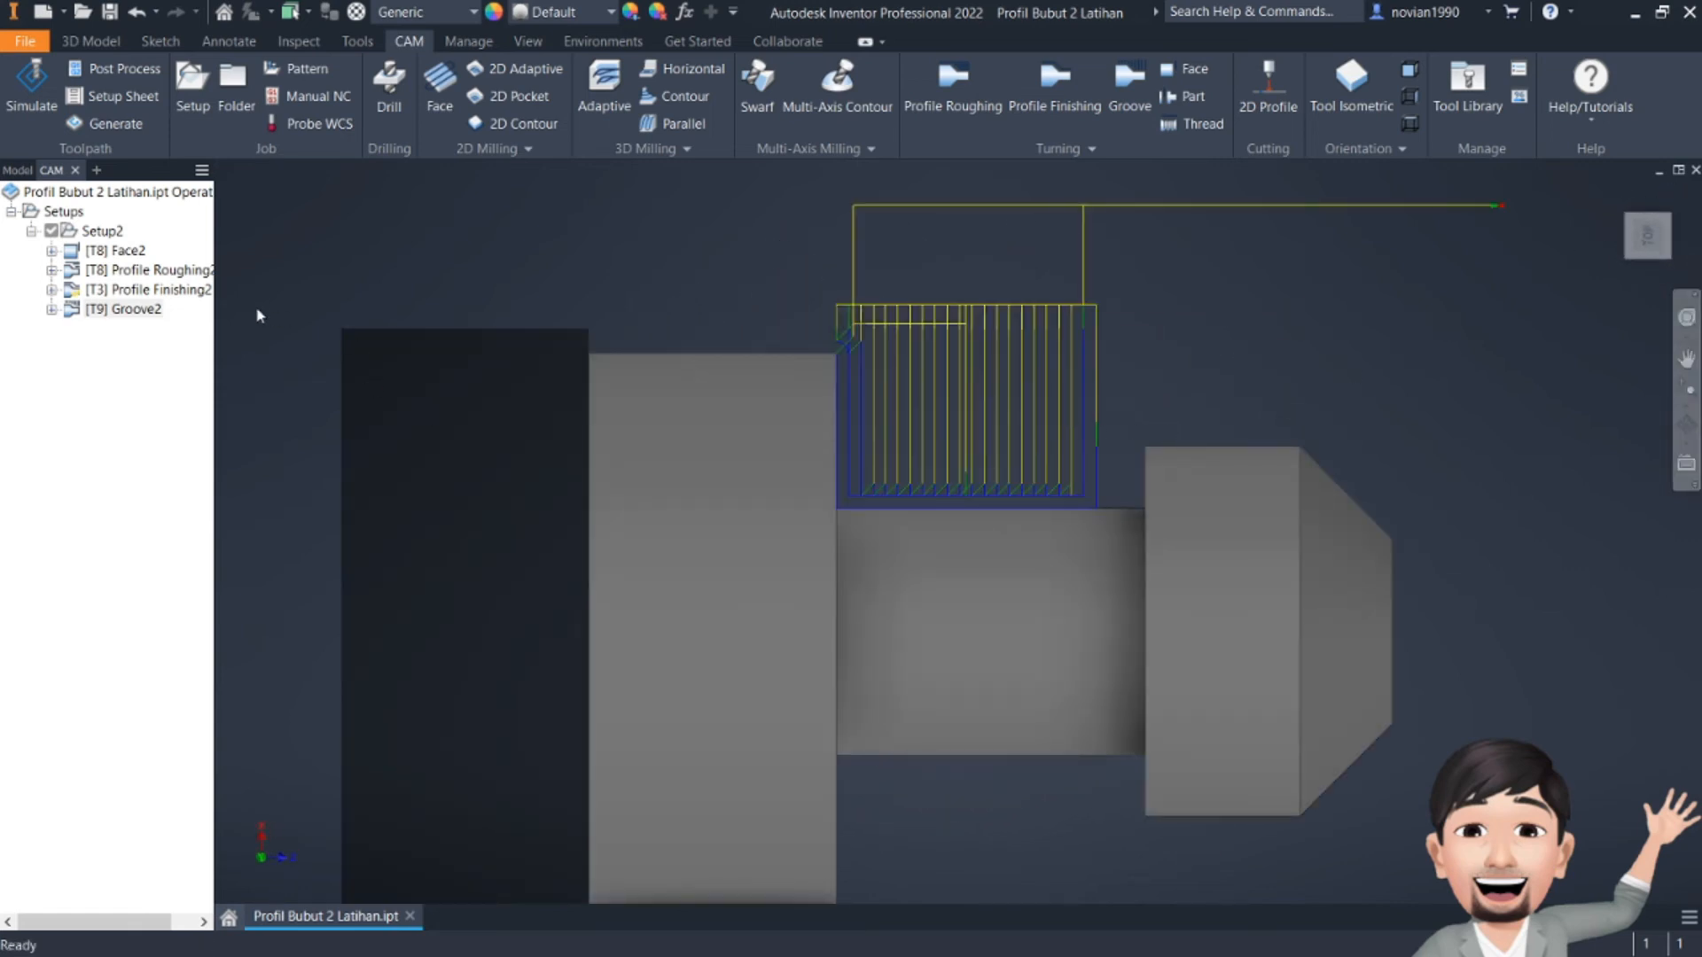
- Simulate all operations, skipping ahead to the finishing and grooving passes, examine the machined part from an angle, and close the simulation
{"action": "left_click", "coordinate": [106, 191]}
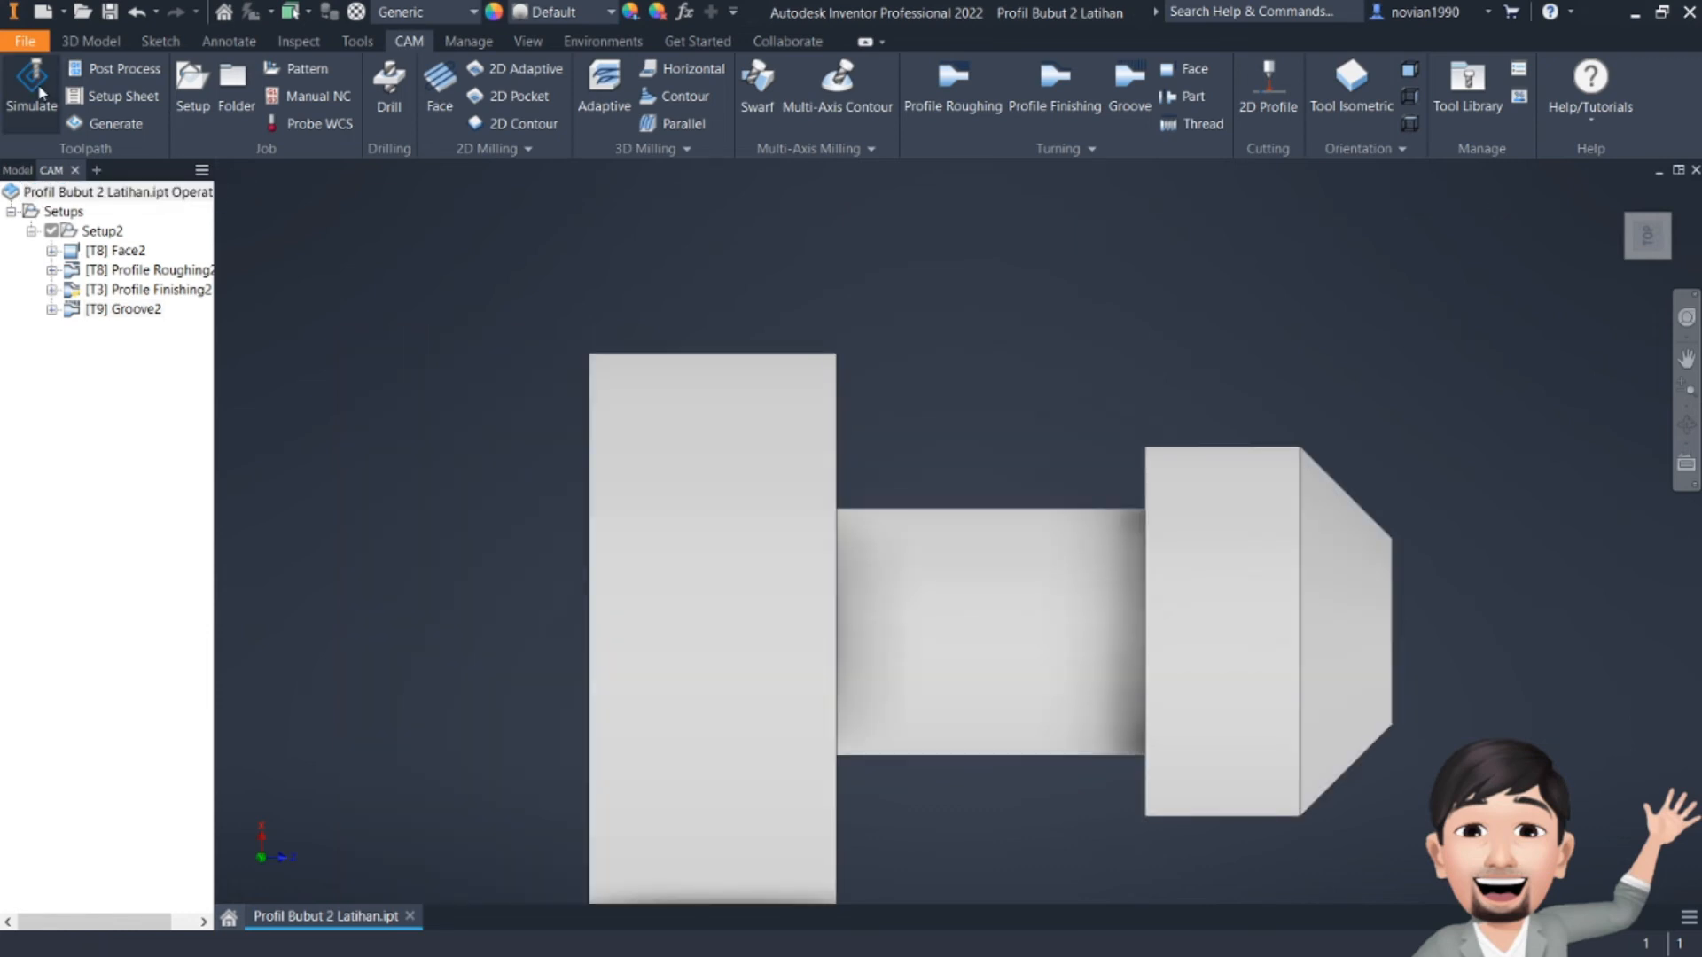
{"action": "left_click", "coordinate": [39, 90]}
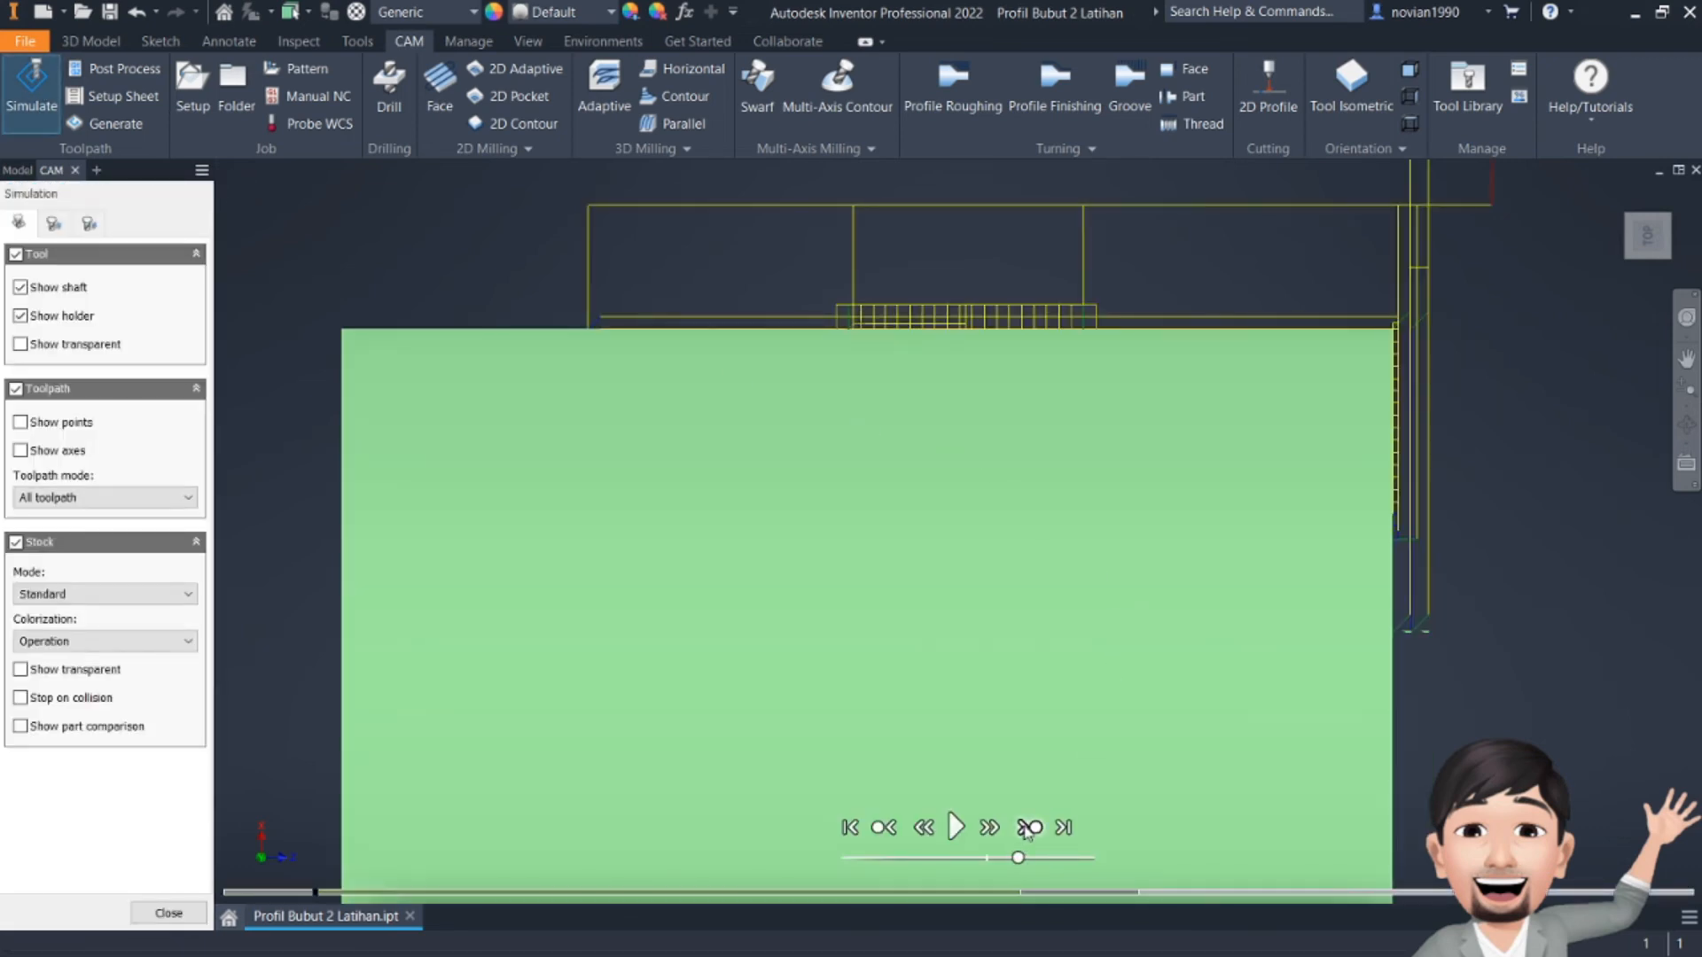
{"action": "left_click", "coordinate": [1028, 828]}
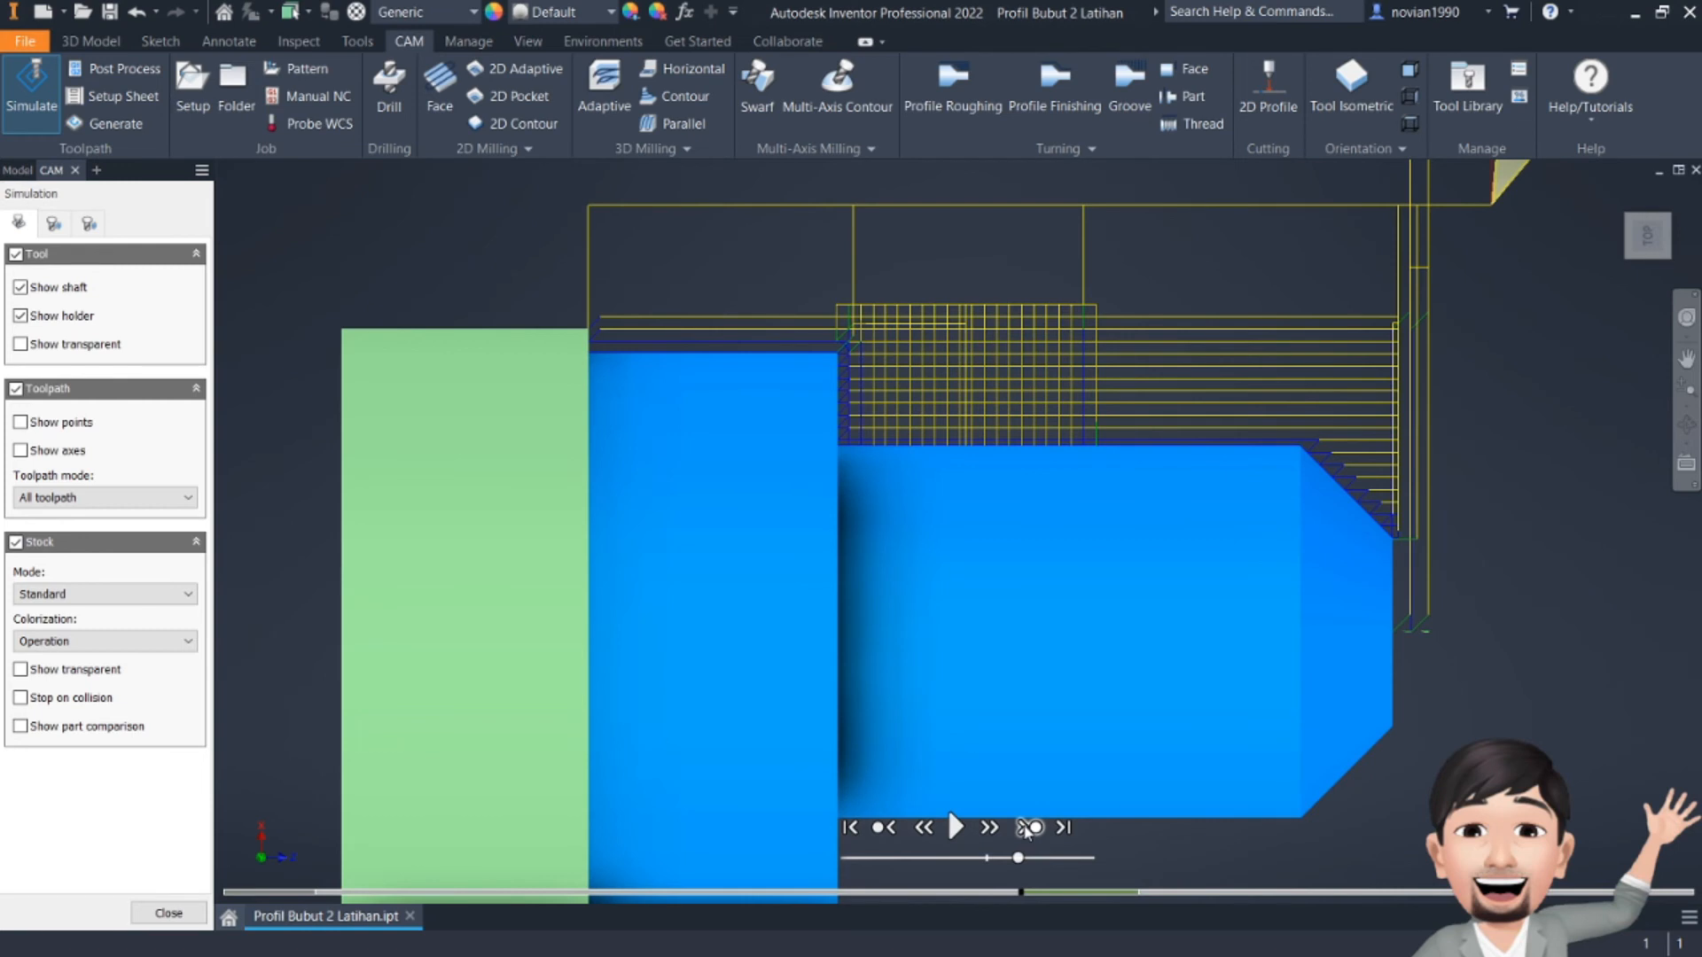
{"action": "left_click", "coordinate": [992, 830]}
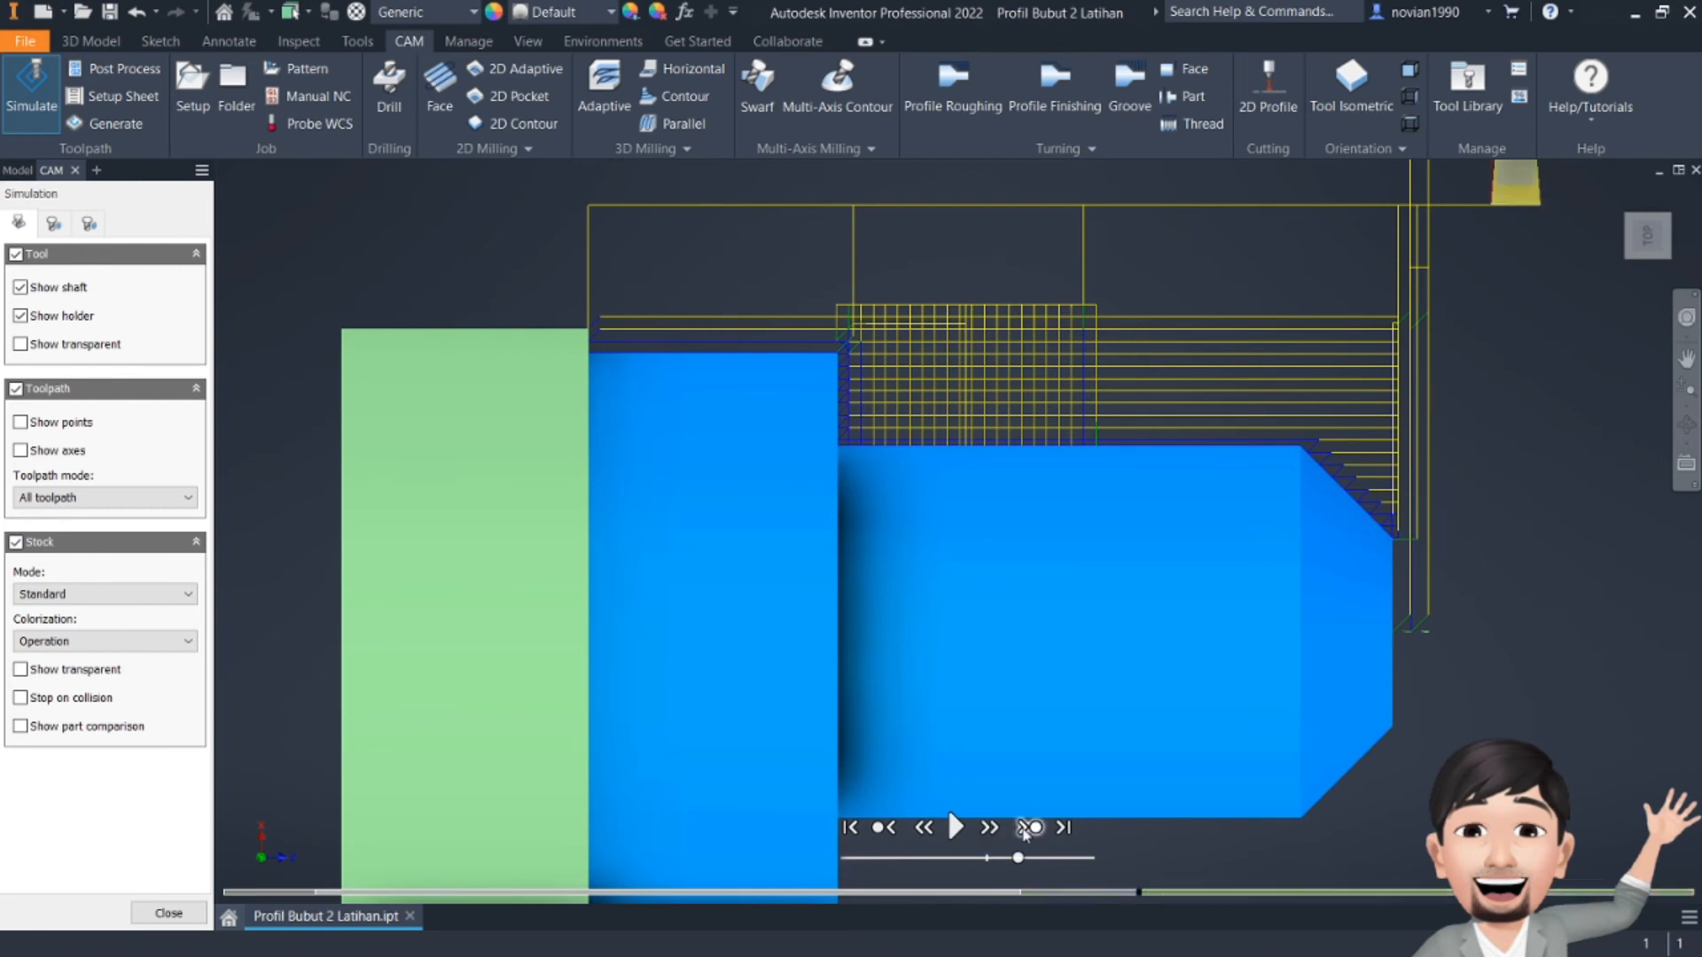
{"action": "left_click", "coordinate": [956, 827]}
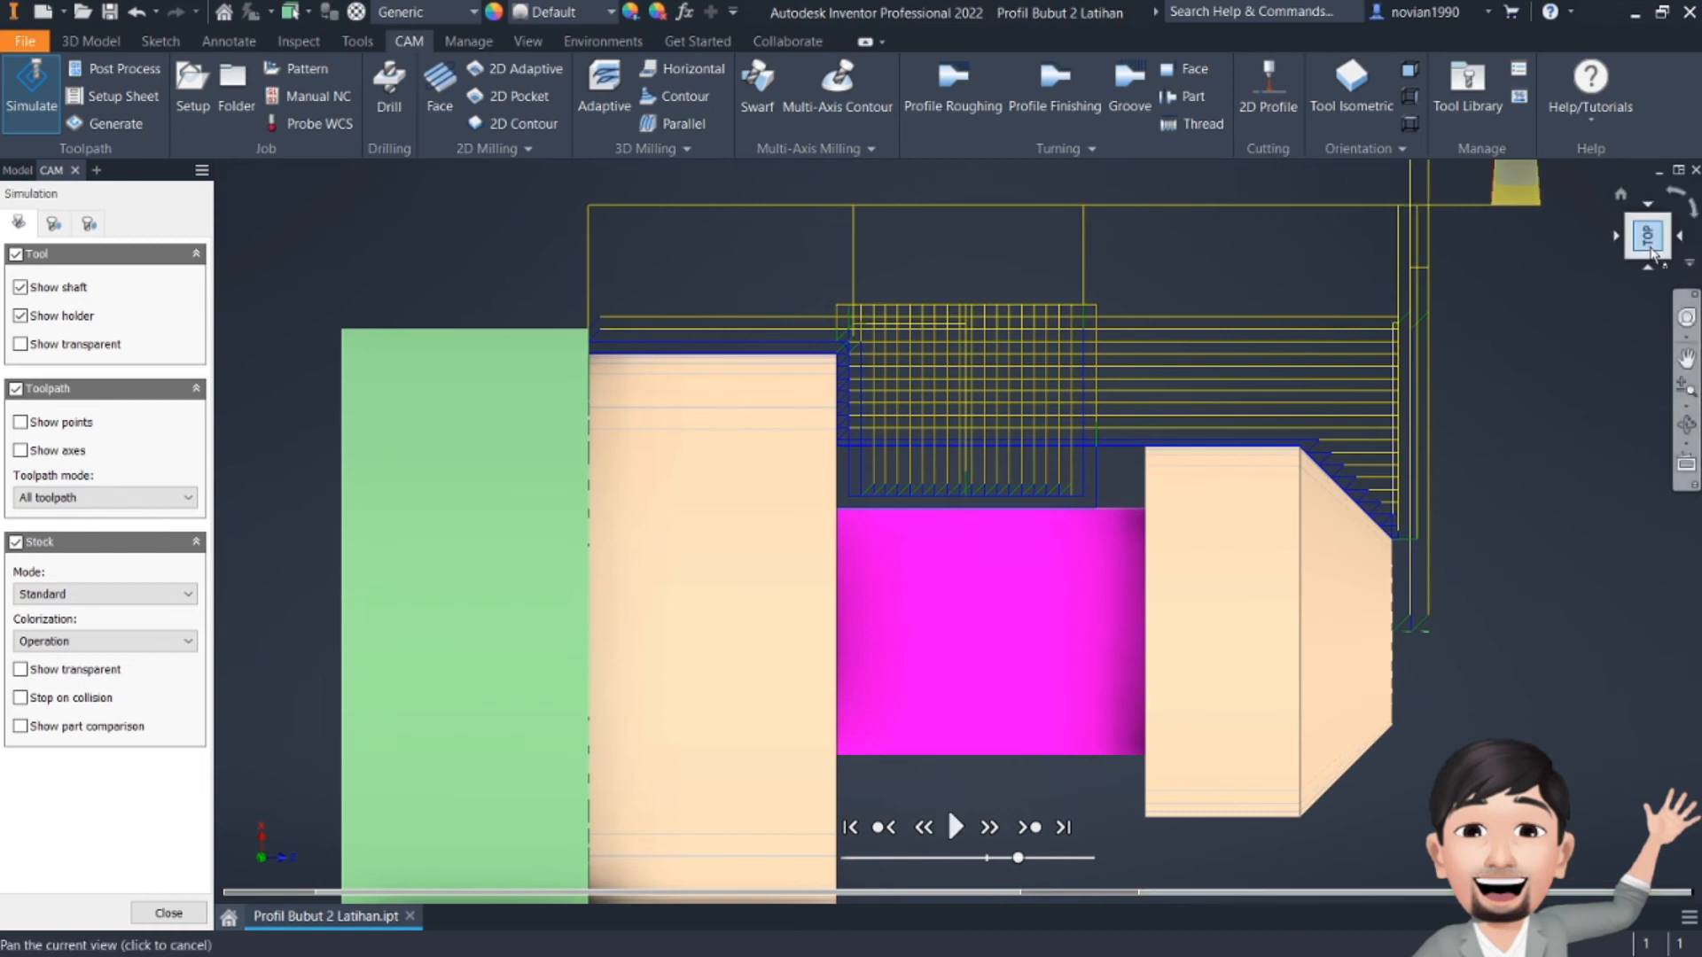
{"action": "left_click_drag", "start_coordinate": [1647, 244], "coordinate": [1597, 246]}
{"action": "scroll", "coordinate": [981, 486], "scroll_direction": "down", "scroll_amount": 3}
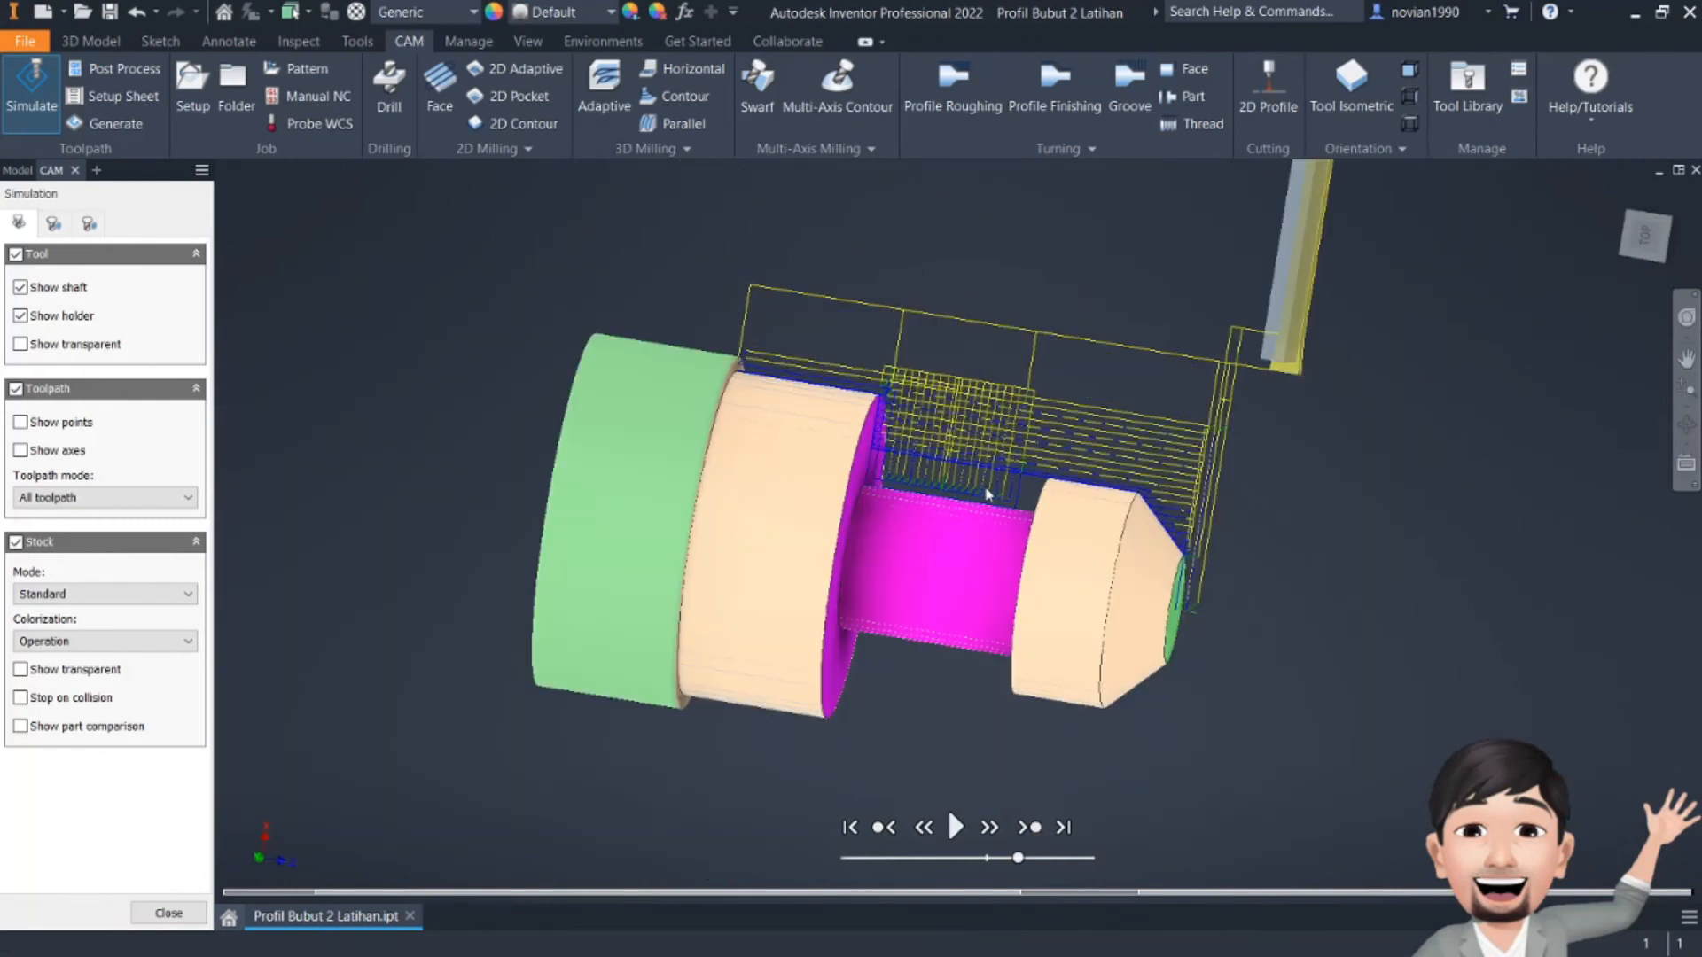
{"action": "left_click", "coordinate": [169, 913]}
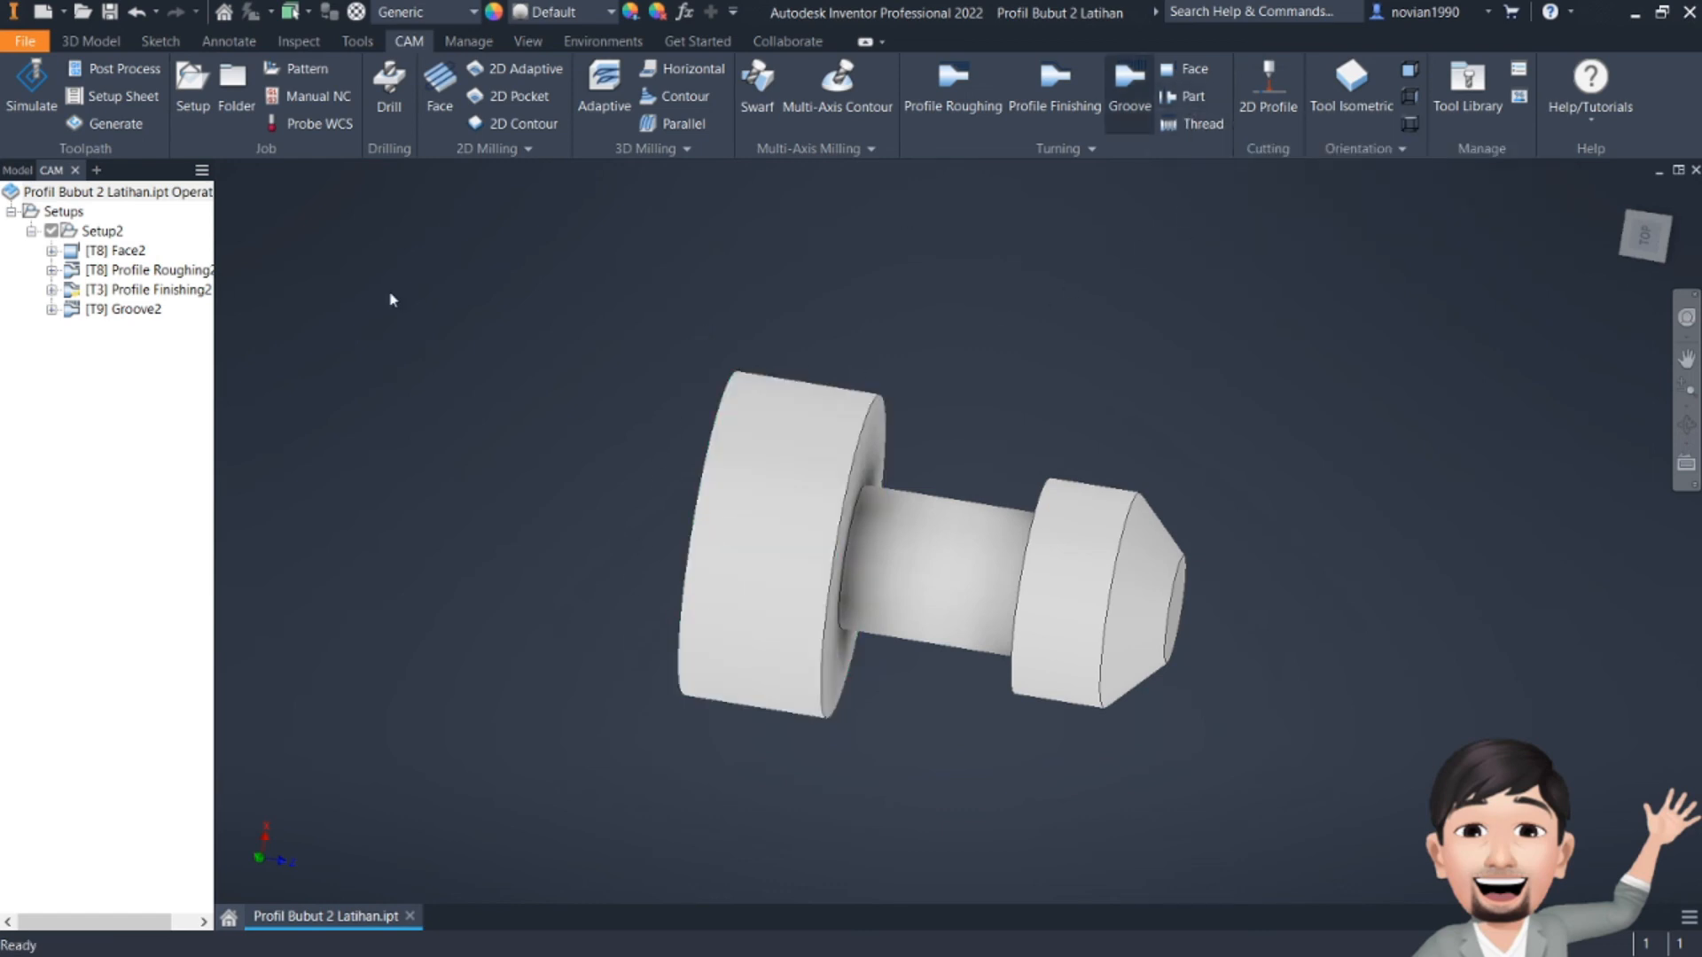
- Start a Part operation in Setup2 and set the insert groove width of its grooving tool #9 to 3 mm
{"action": "left_click", "coordinate": [102, 232]}
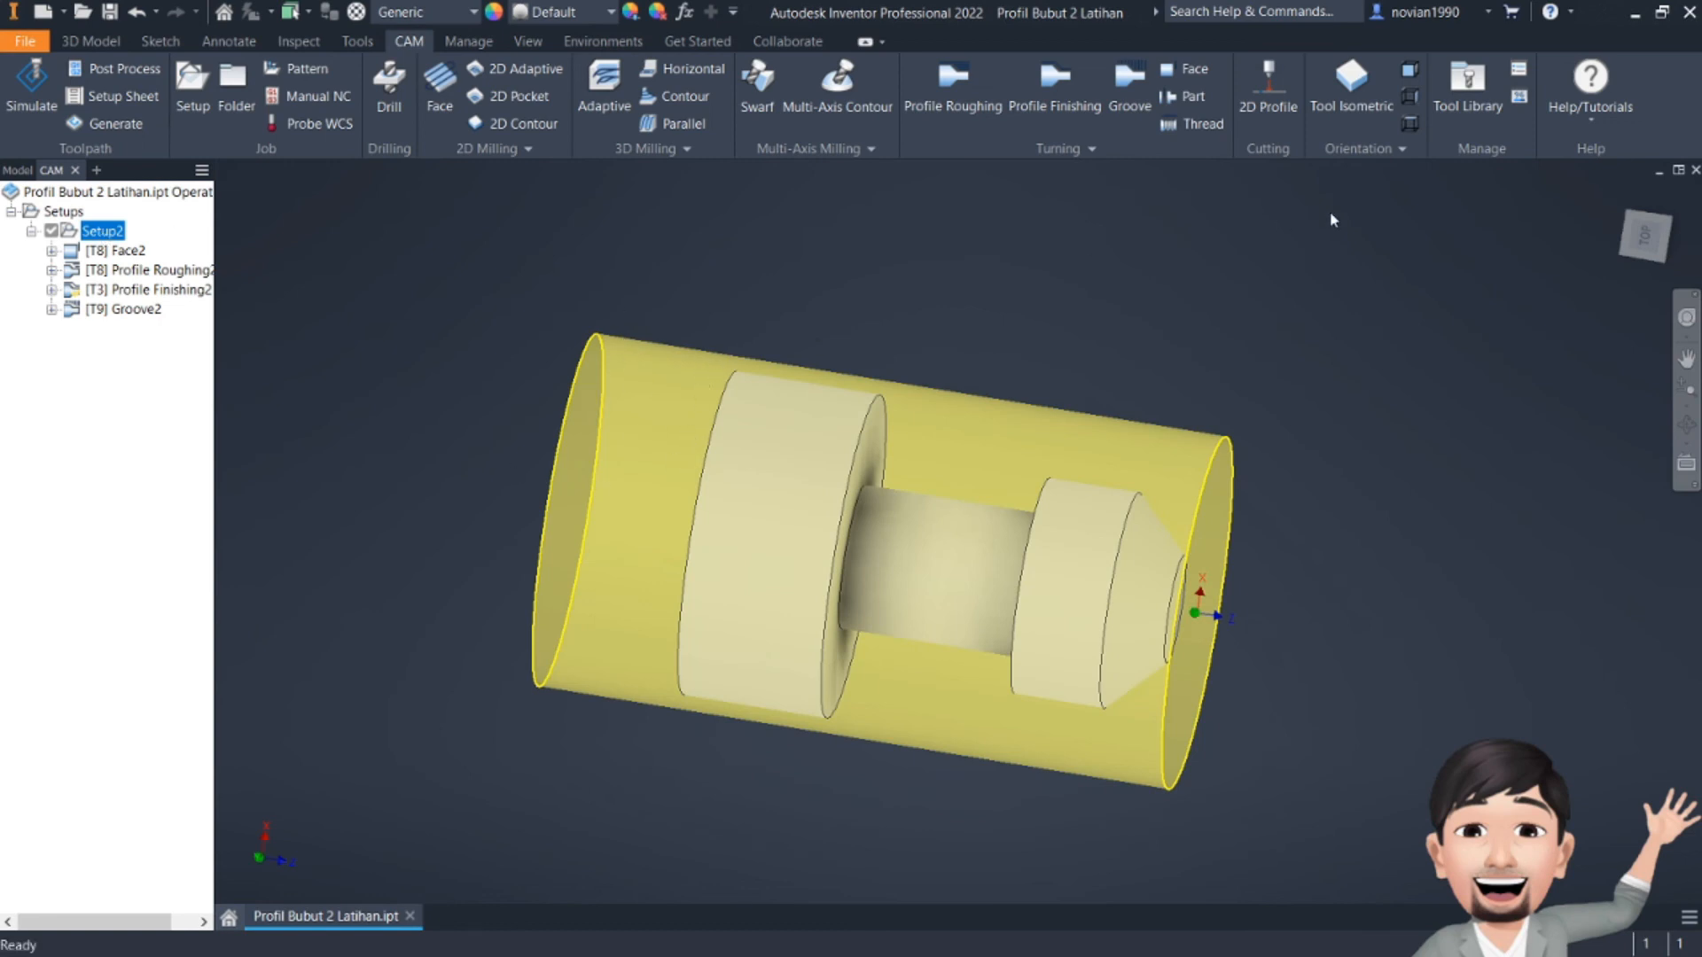
{"action": "left_click", "coordinate": [1644, 240]}
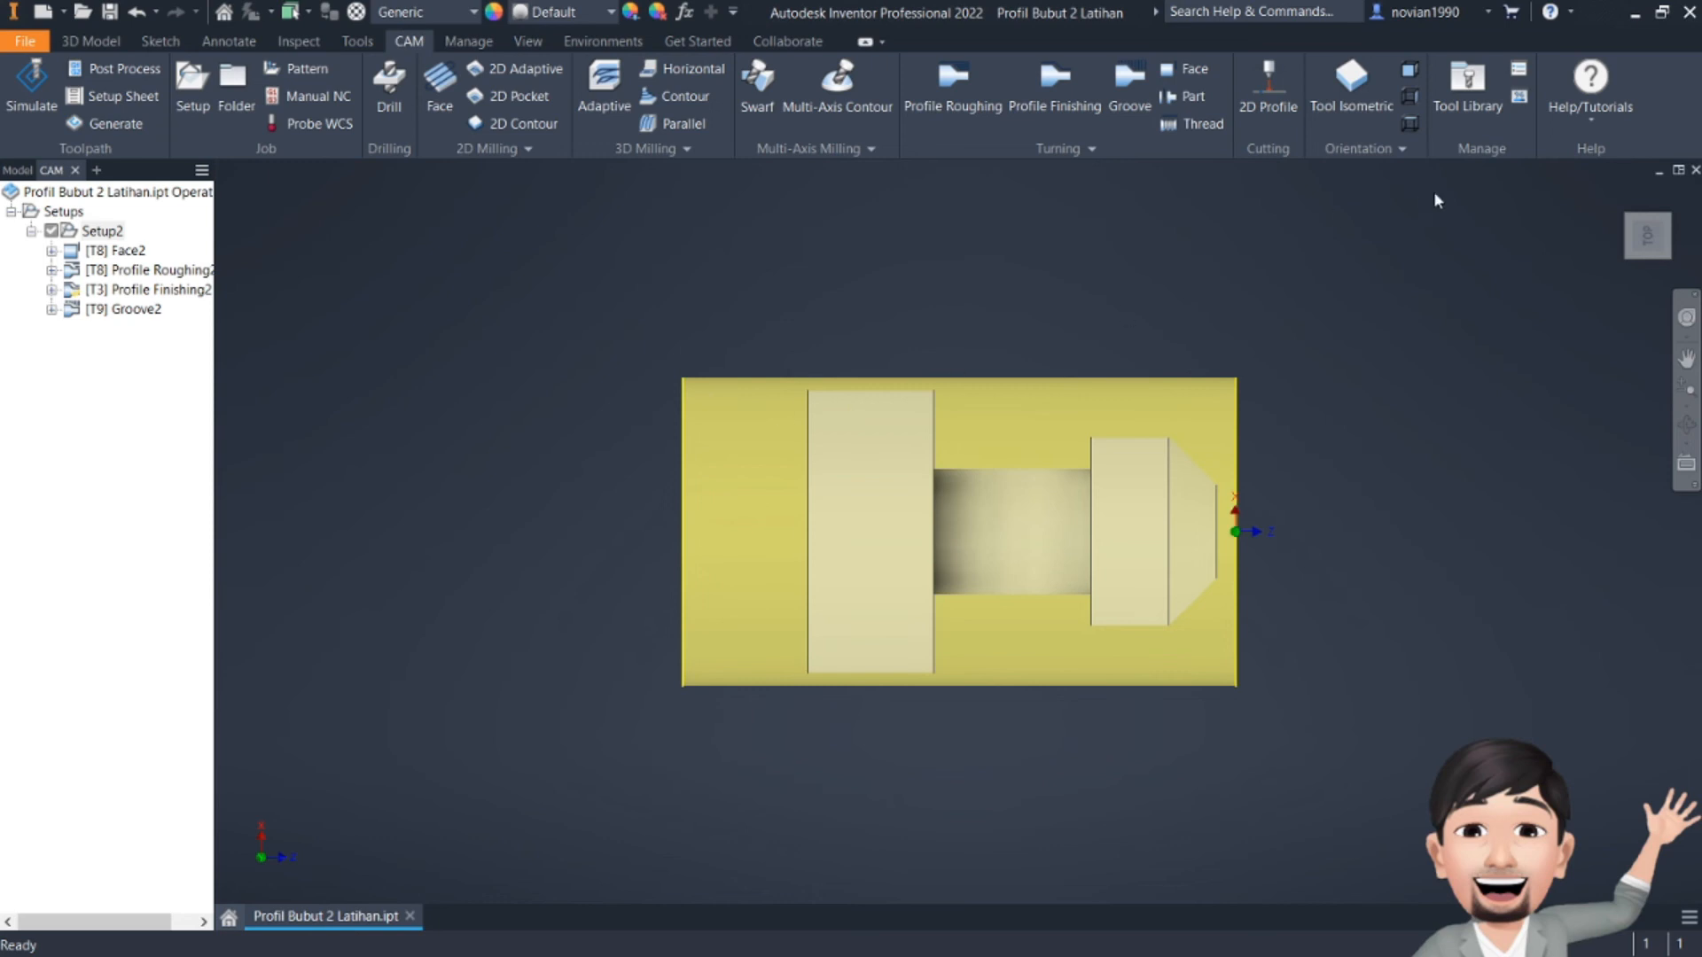
{"action": "left_click", "coordinate": [1190, 96]}
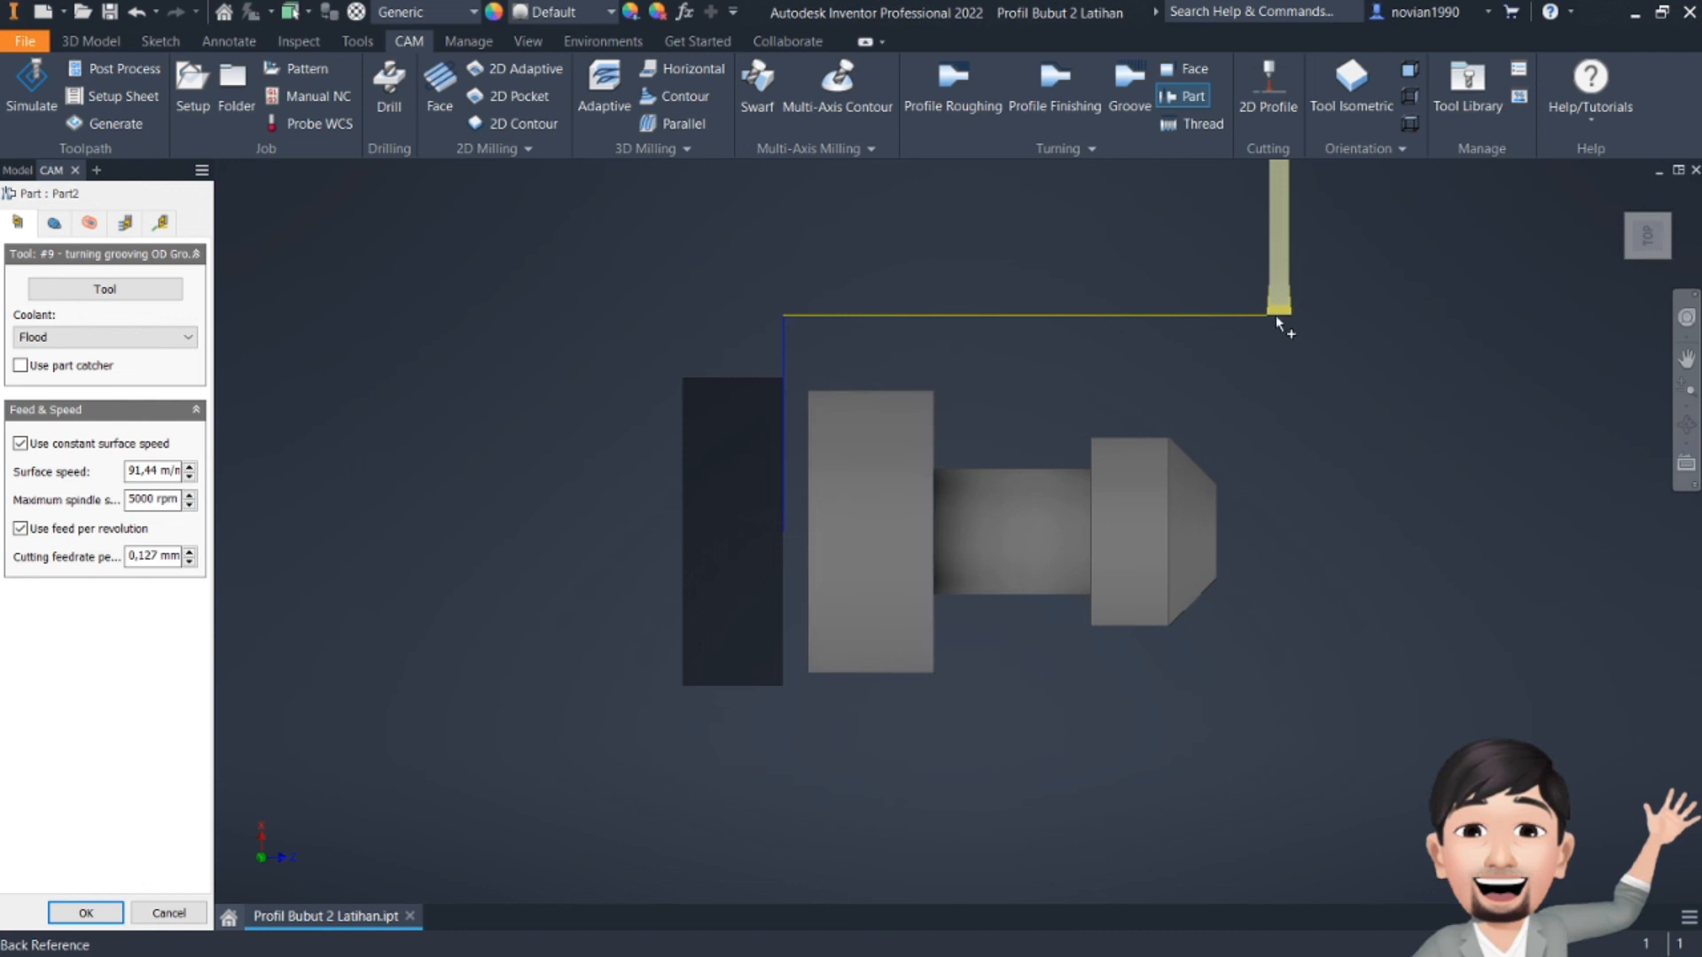
{"action": "left_click", "coordinate": [124, 289]}
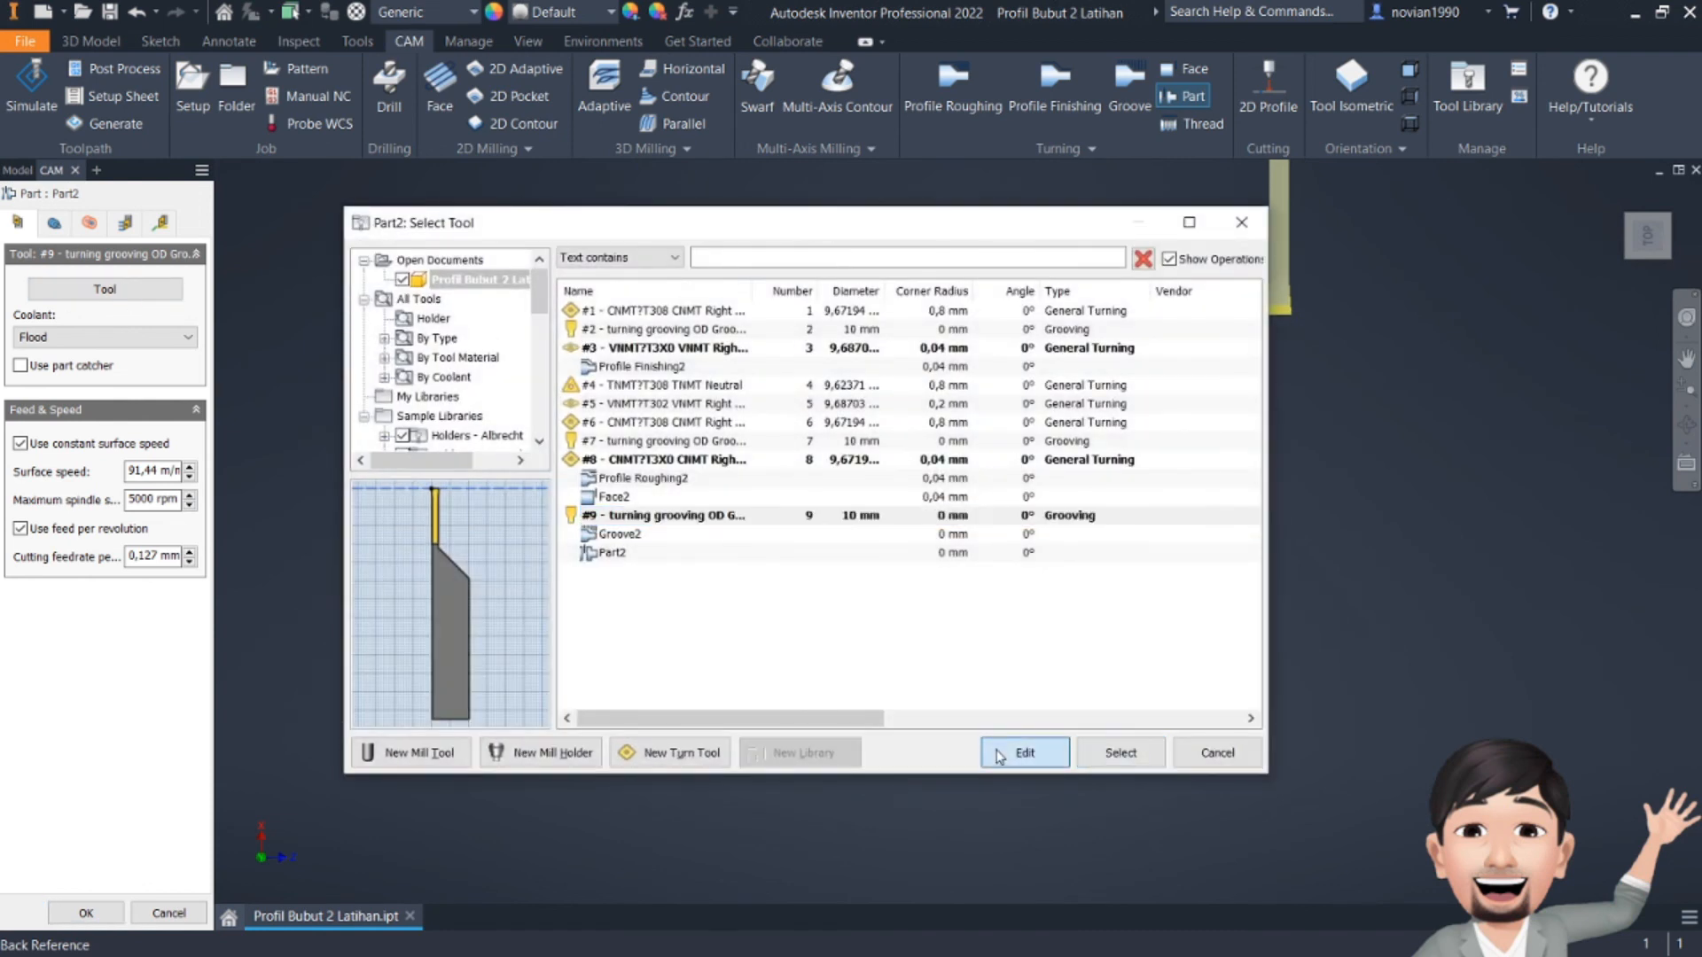
{"action": "left_click", "coordinate": [1002, 755]}
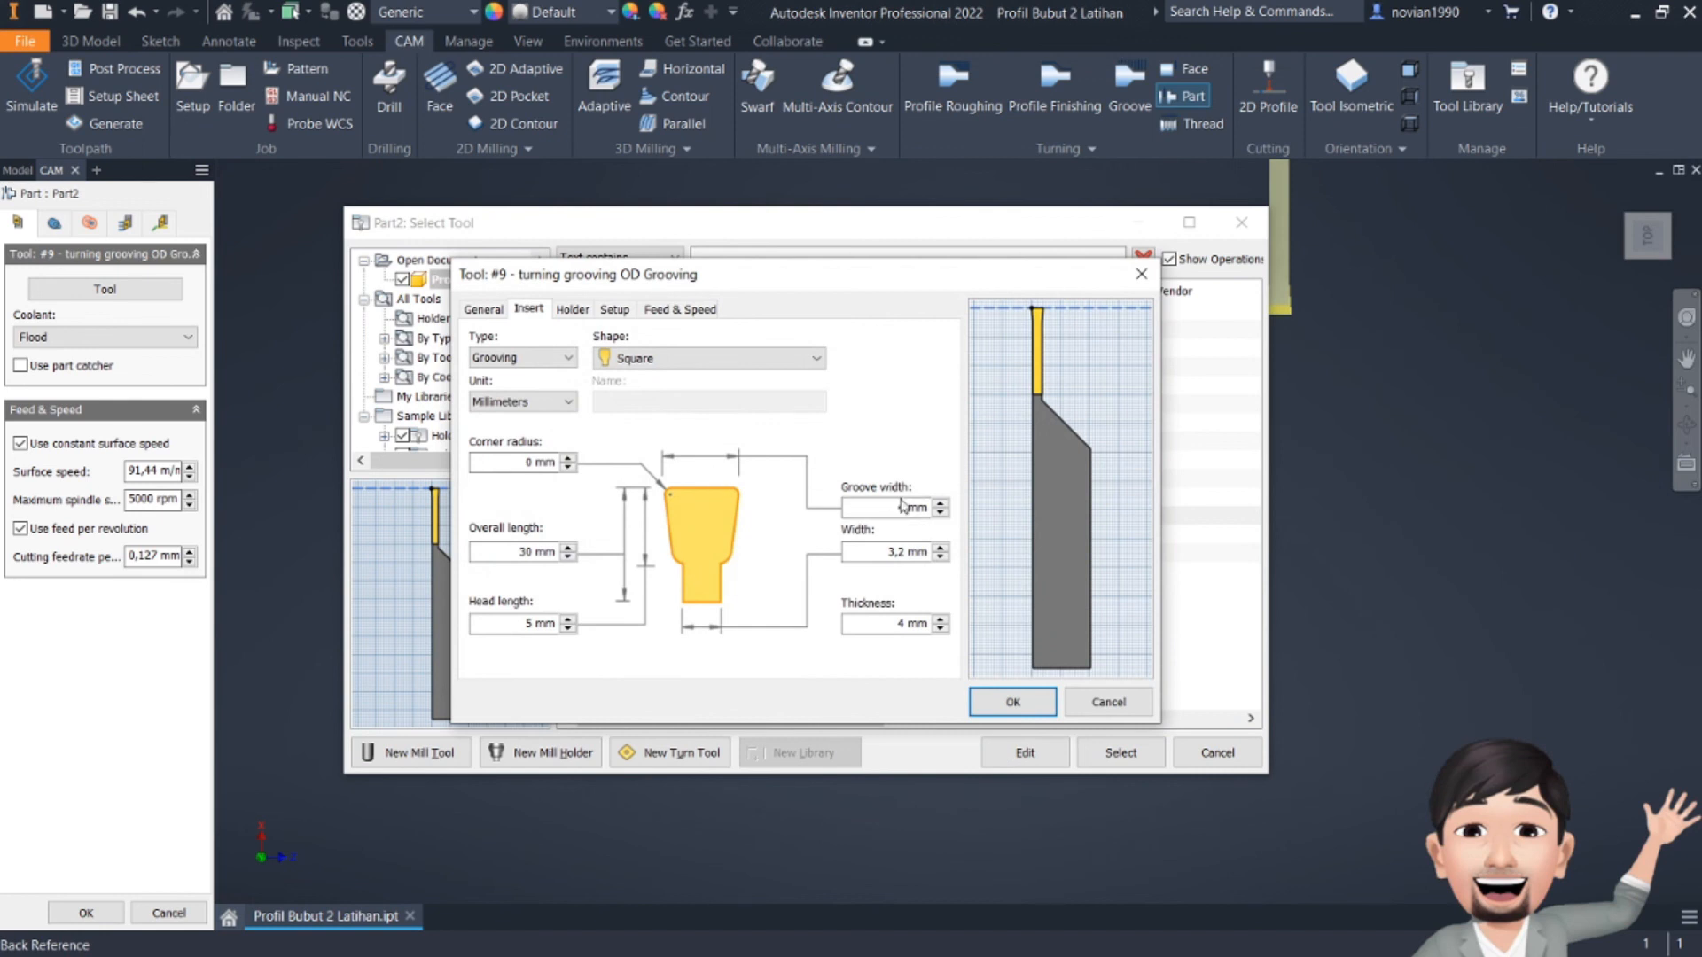
{"action": "left_click", "coordinate": [896, 508]}
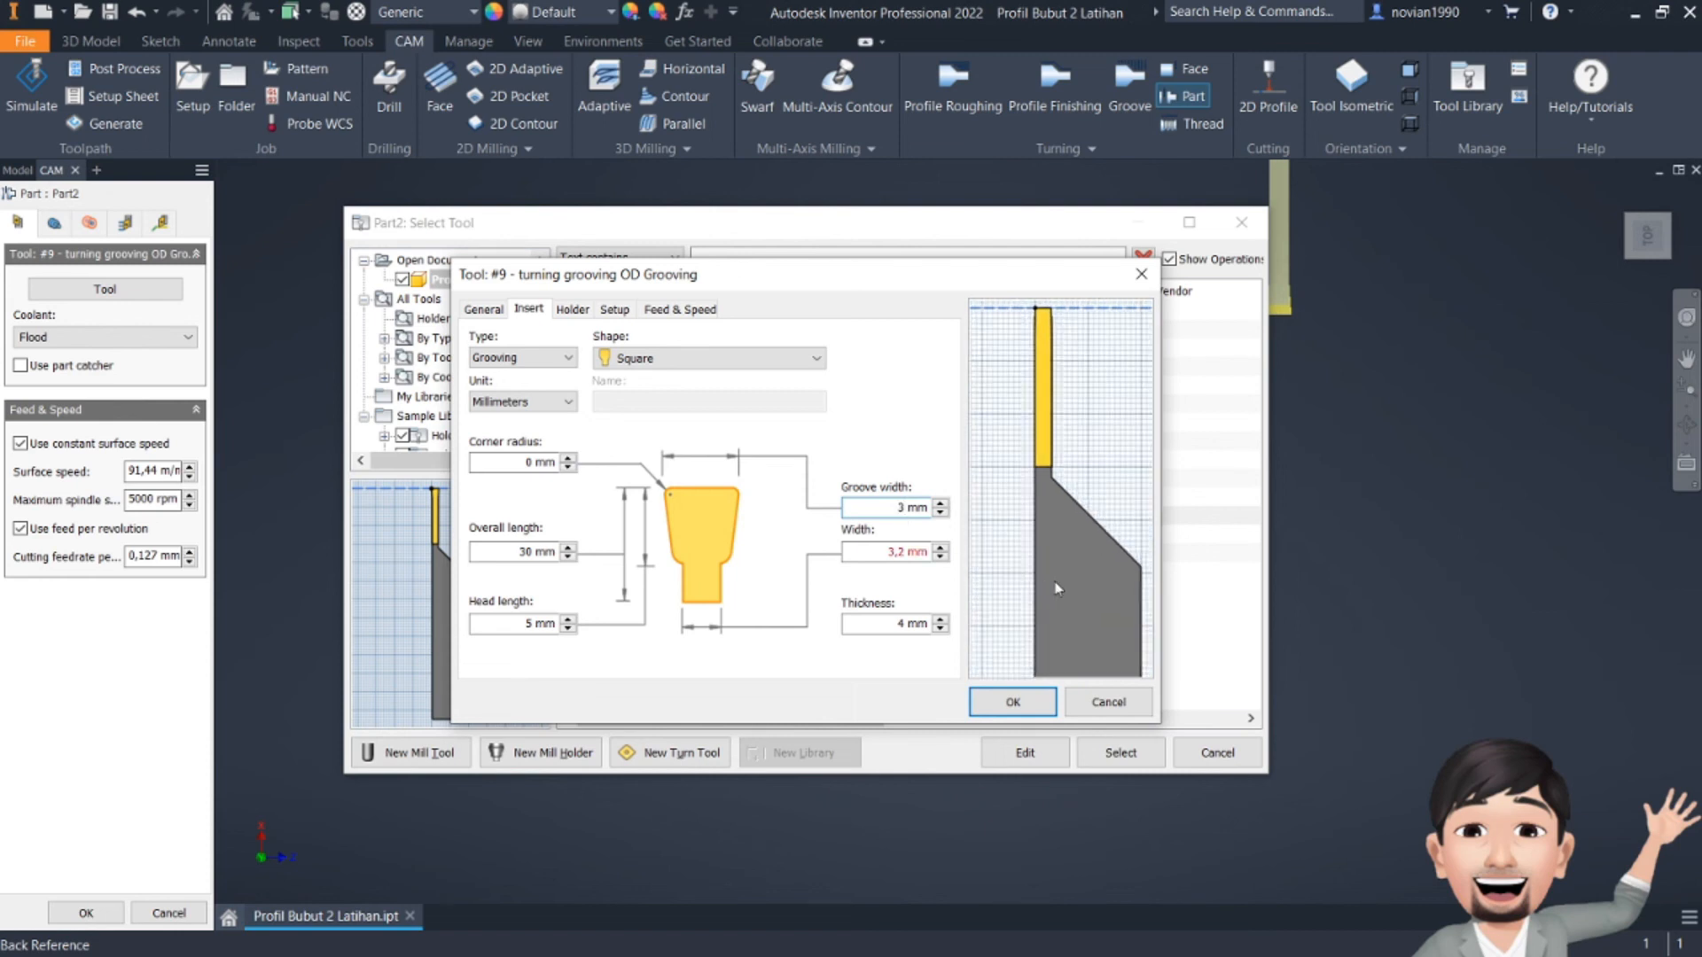
{"action": "left_click", "coordinate": [1010, 705]}
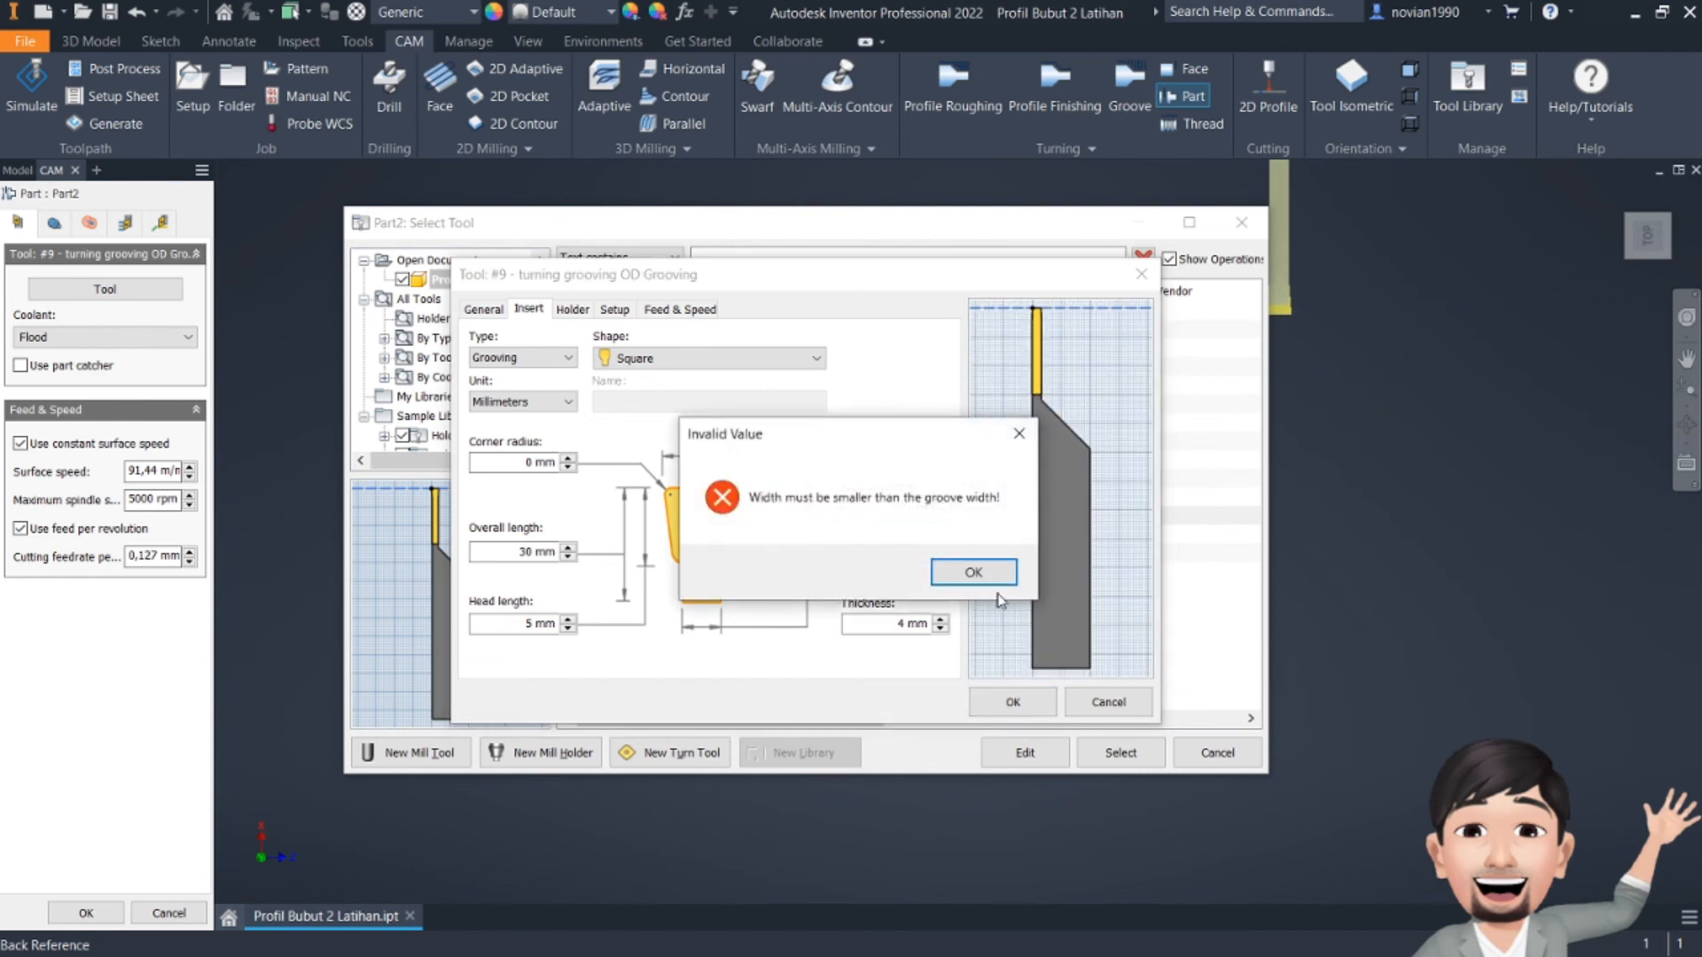
{"action": "left_click", "coordinate": [975, 574]}
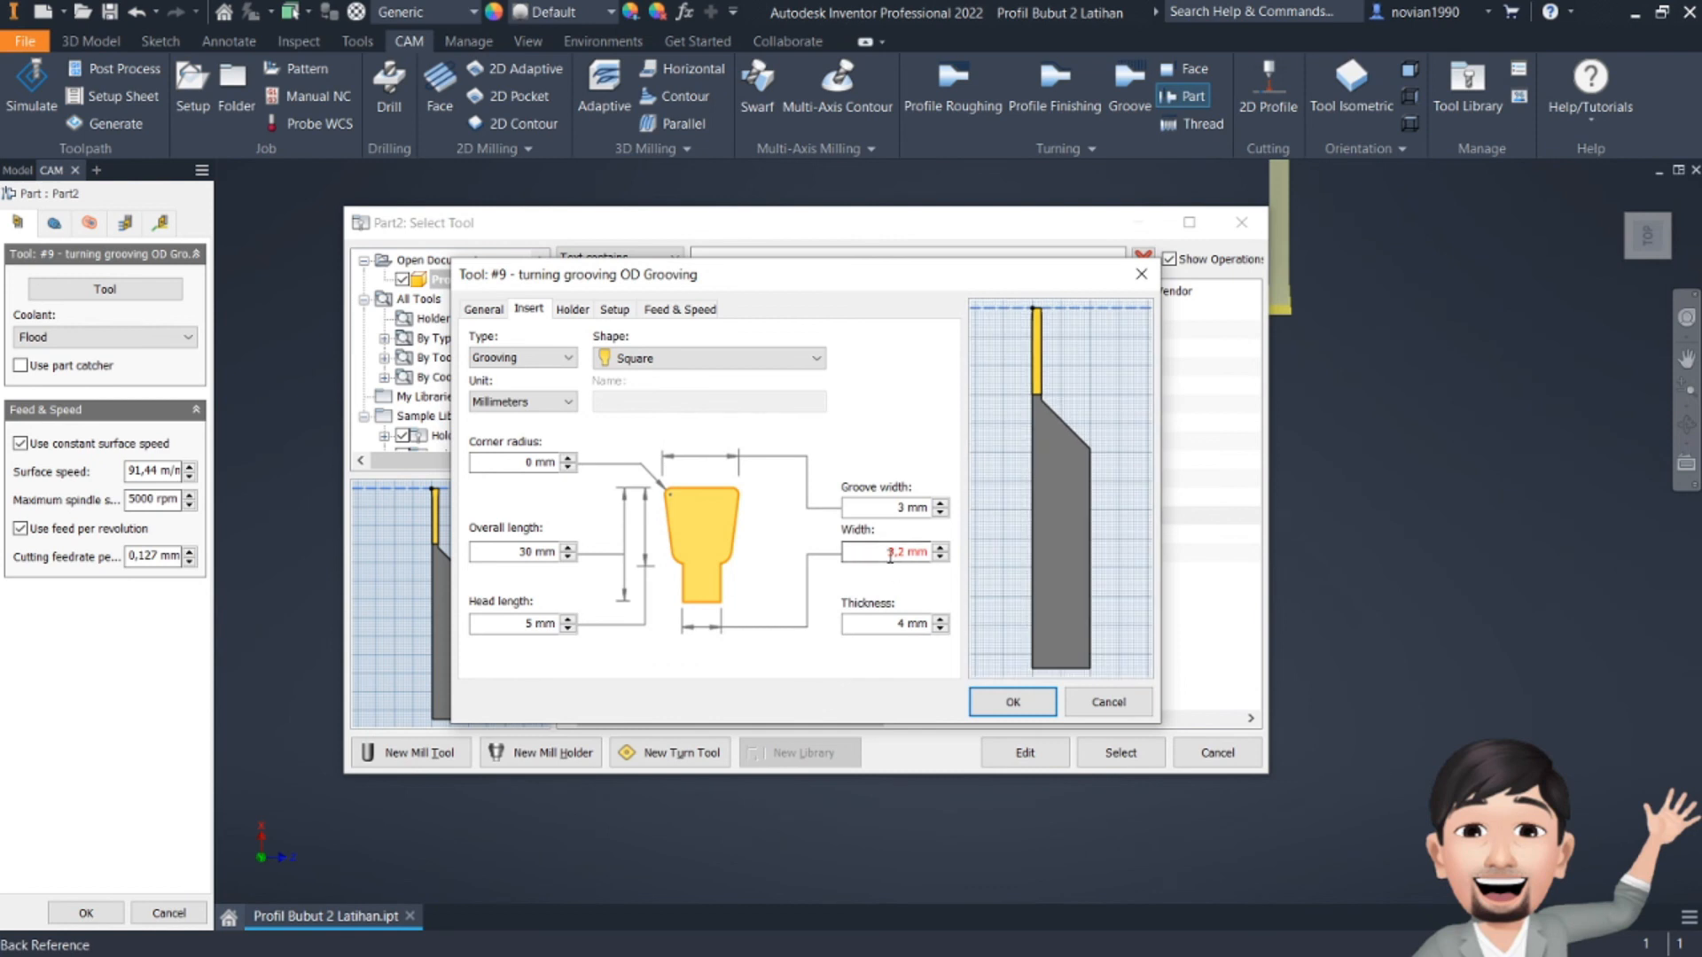
- Set tool #9's insert width to 2,8 mm, accept the tool data change, and select the tool for the Part operation
{"action": "mouse_move", "coordinate": [882, 559]}
{"action": "left_click_drag", "start_coordinate": [884, 556], "coordinate": [906, 560]}
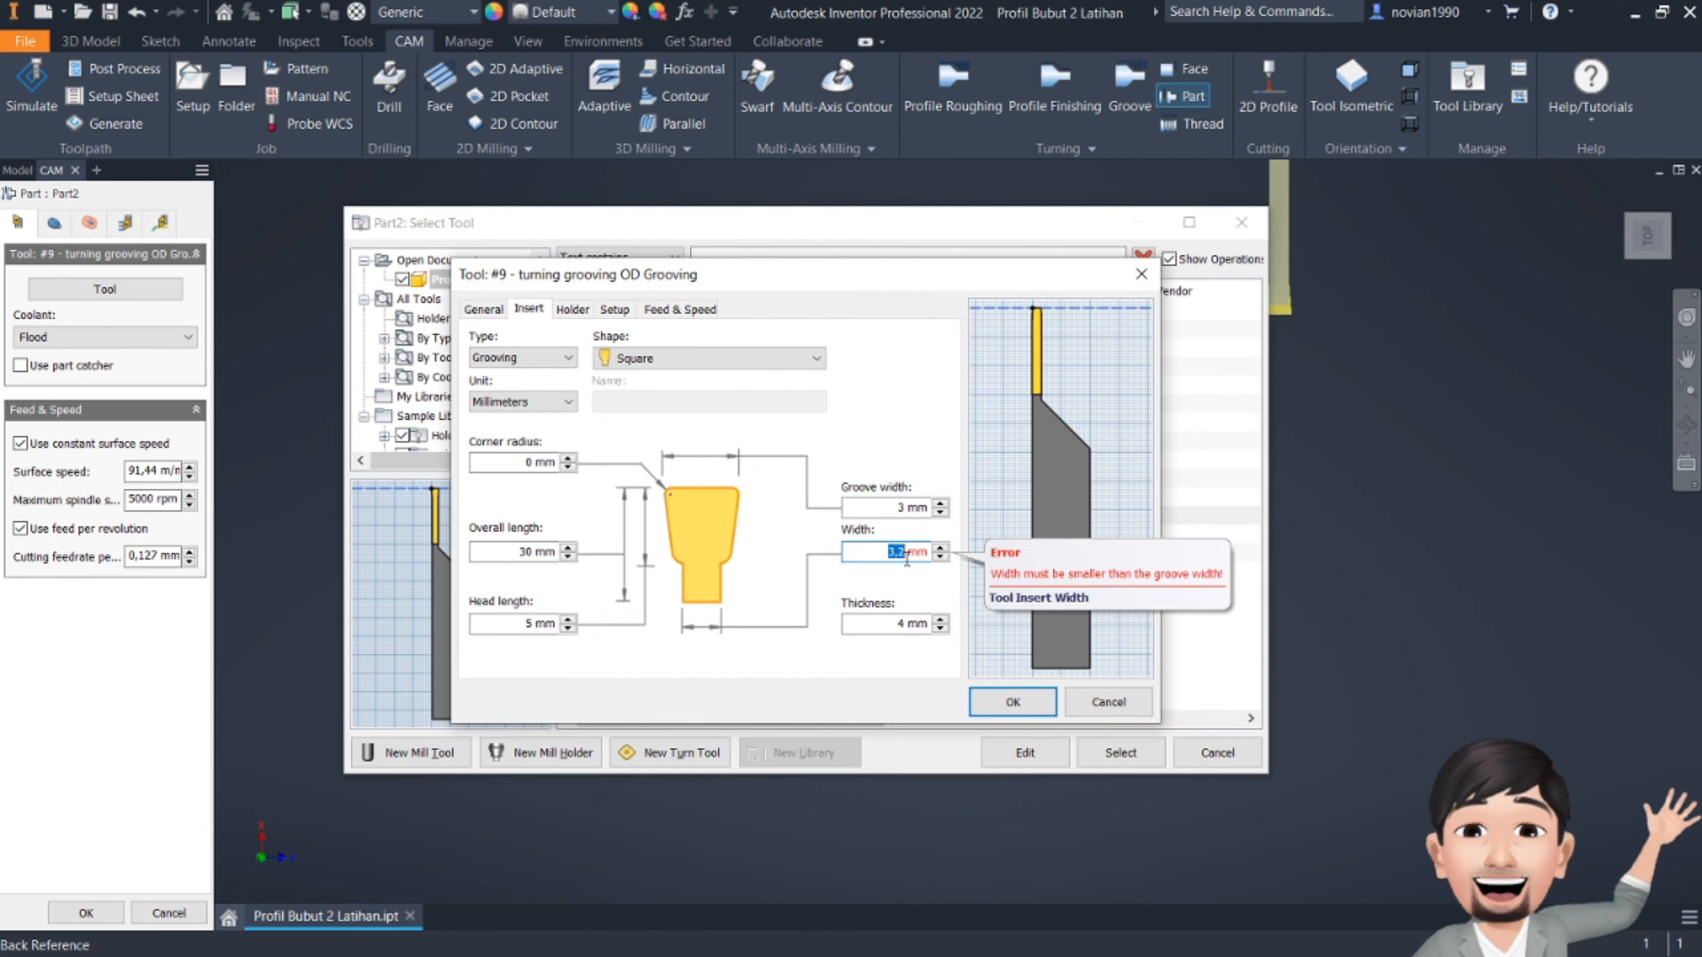
{"action": "type", "text": "2,8"}
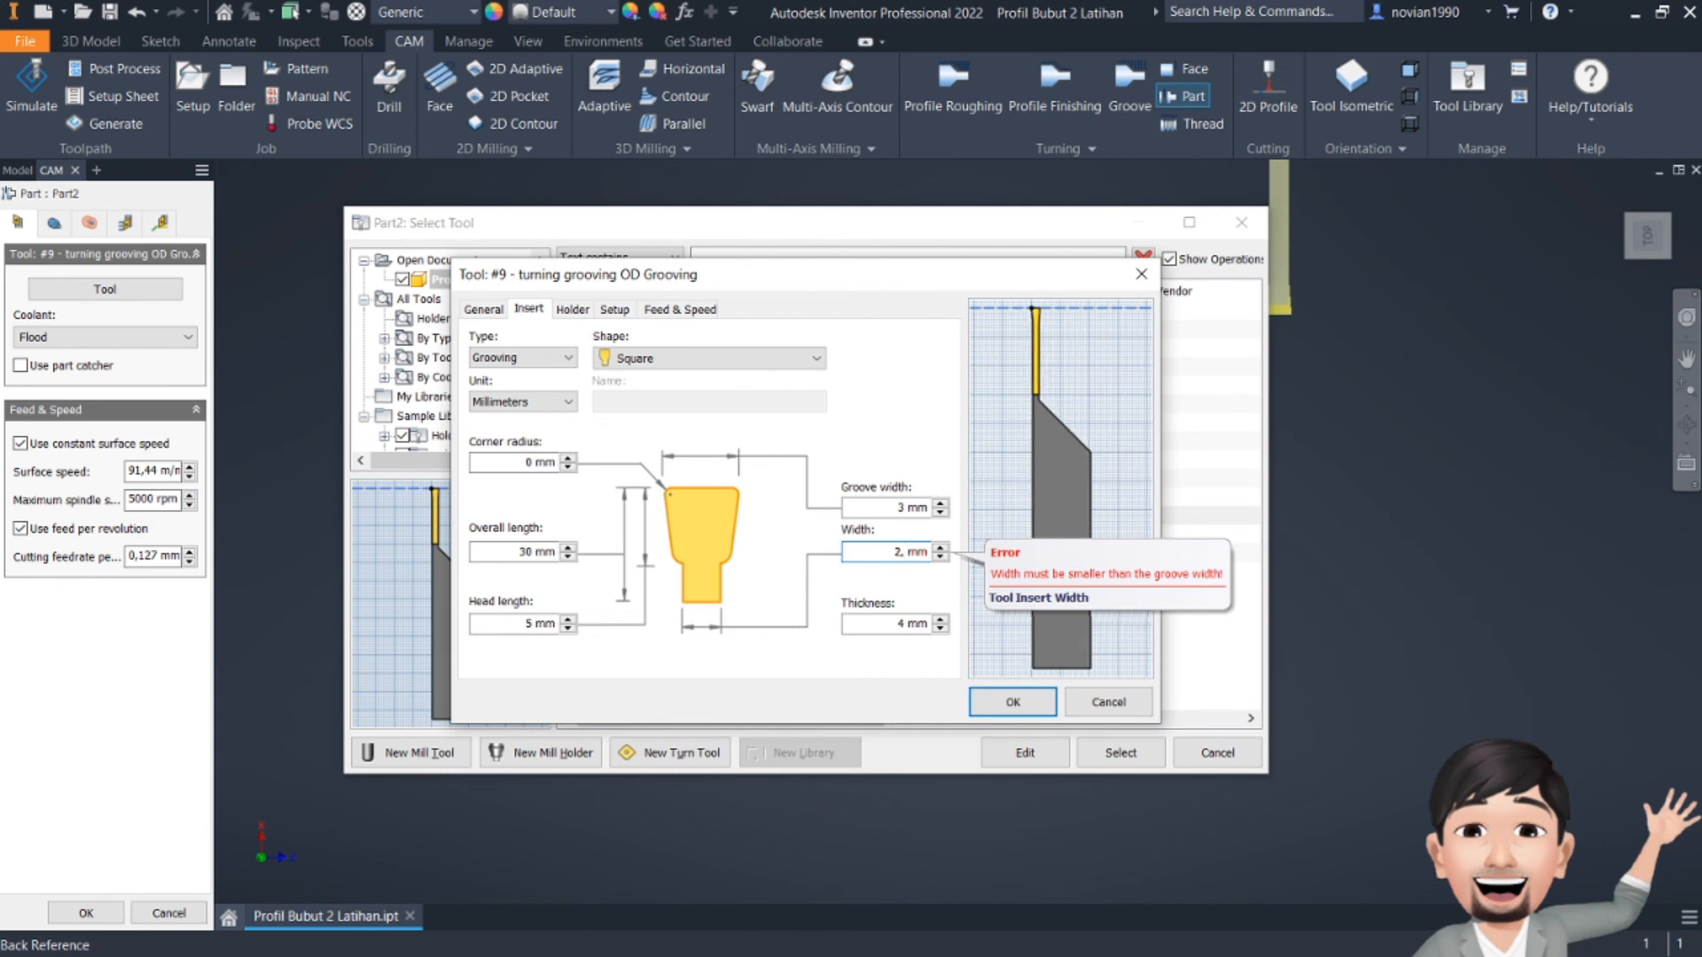
{"action": "key", "text": "Return"}
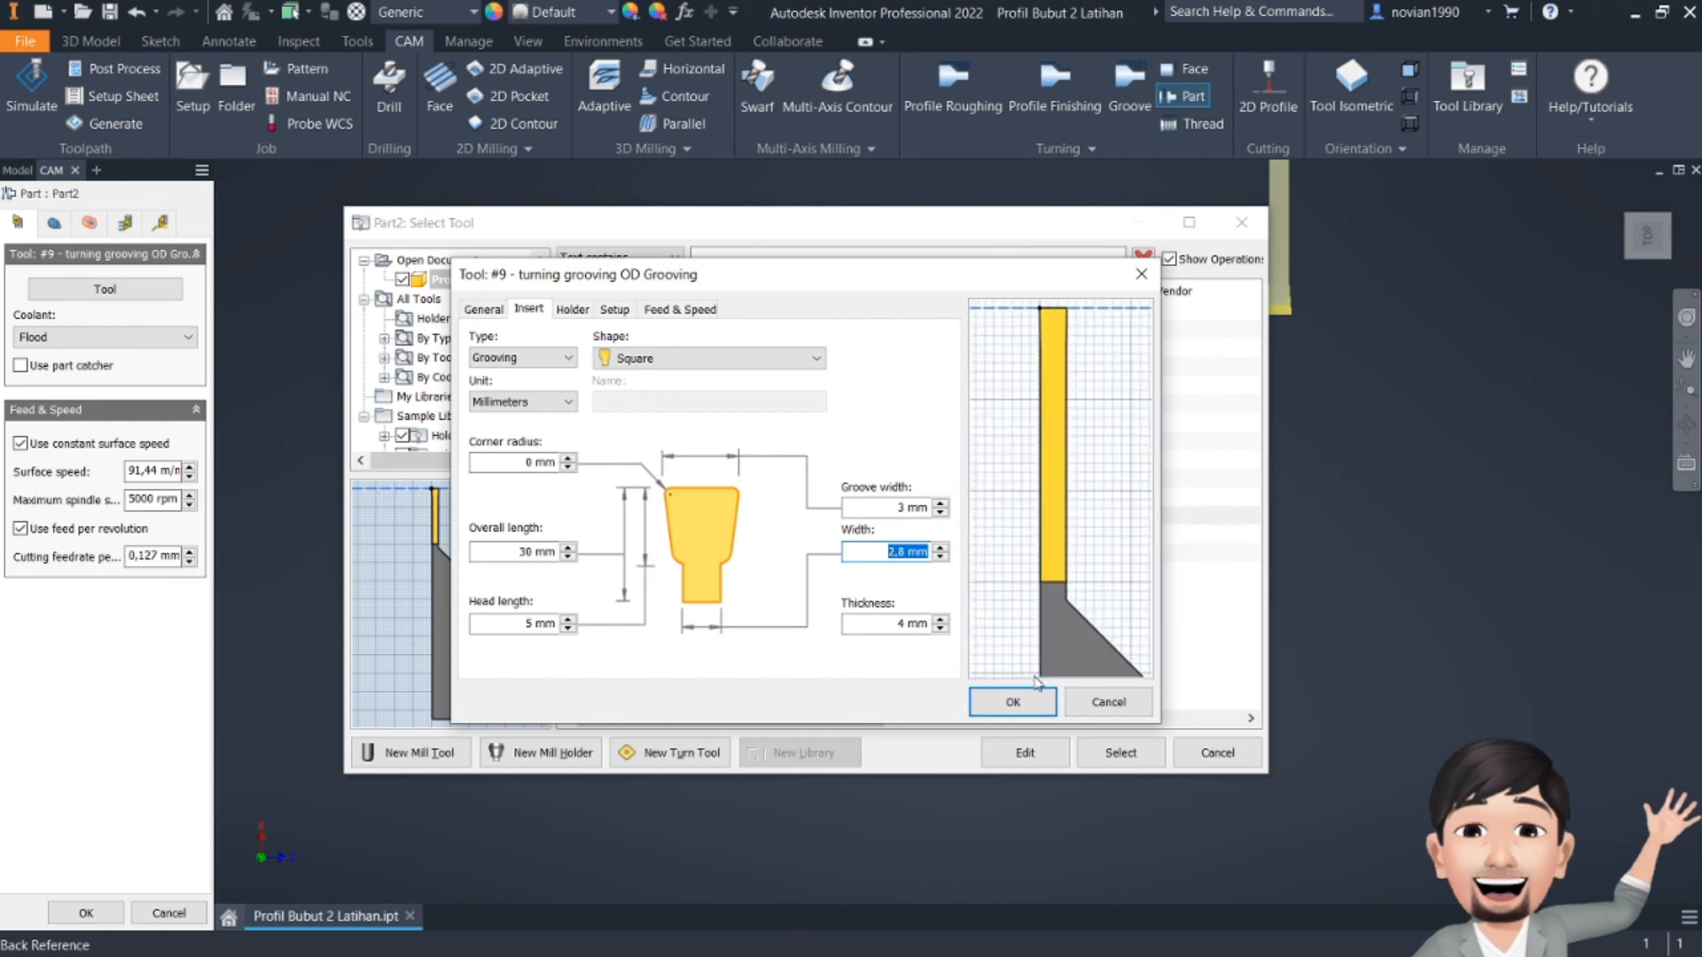
{"action": "left_click", "coordinate": [1010, 702]}
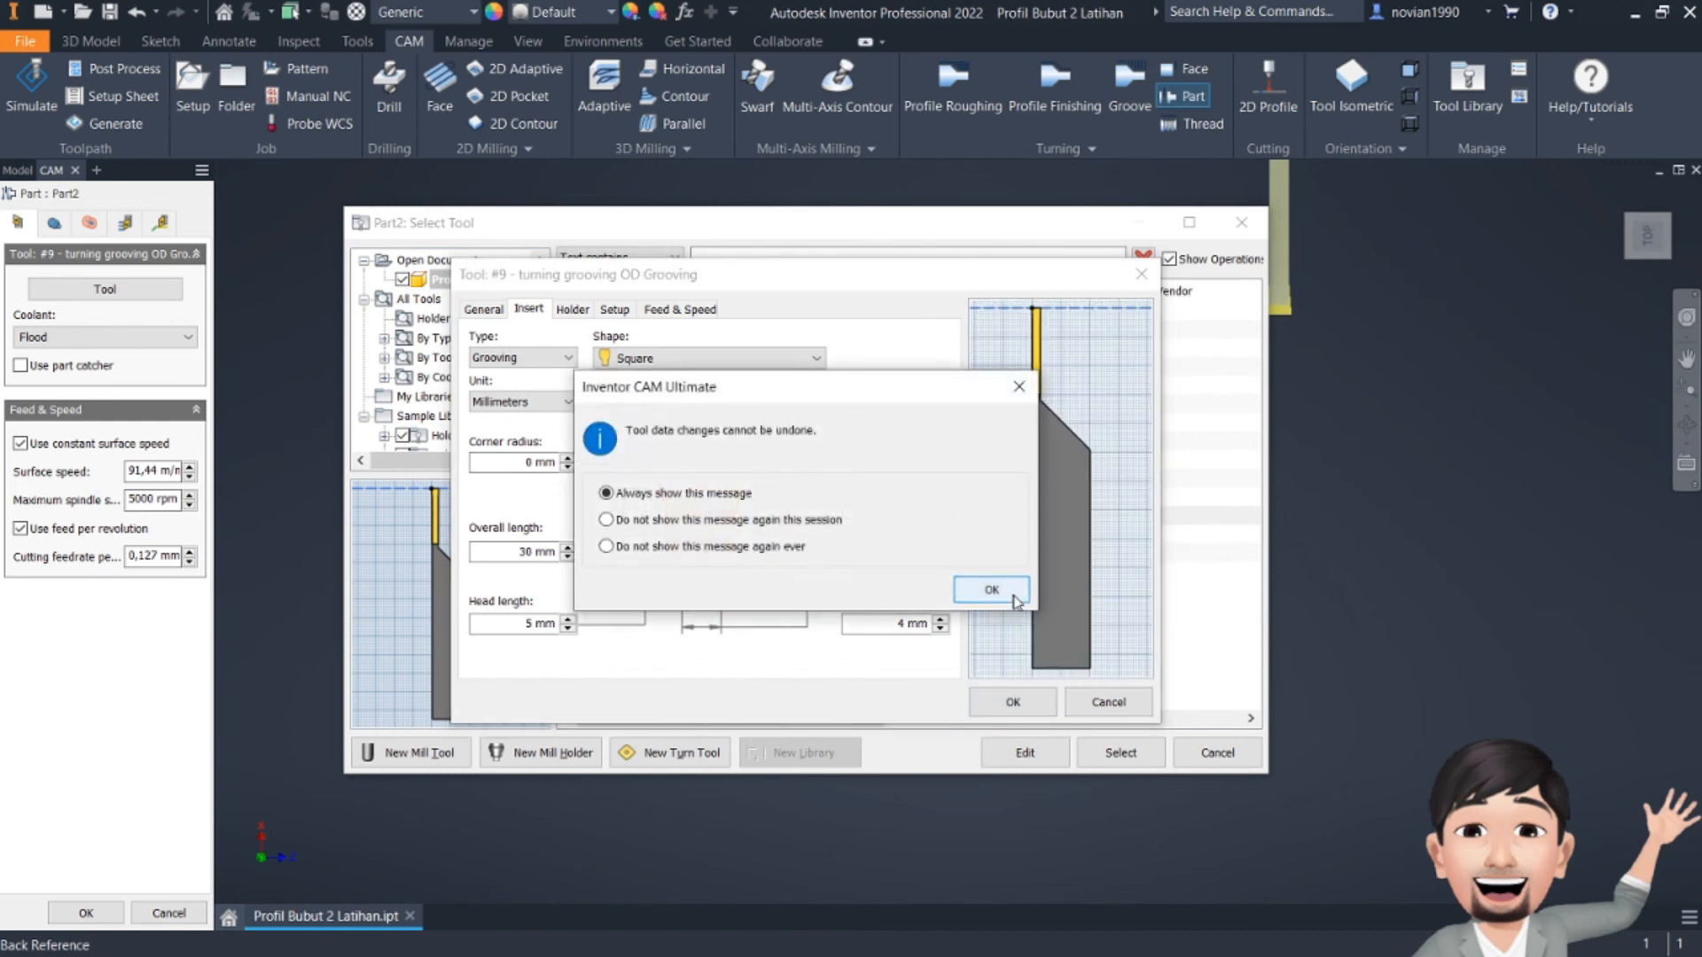
{"action": "left_click", "coordinate": [990, 589]}
{"action": "left_click", "coordinate": [1120, 752]}
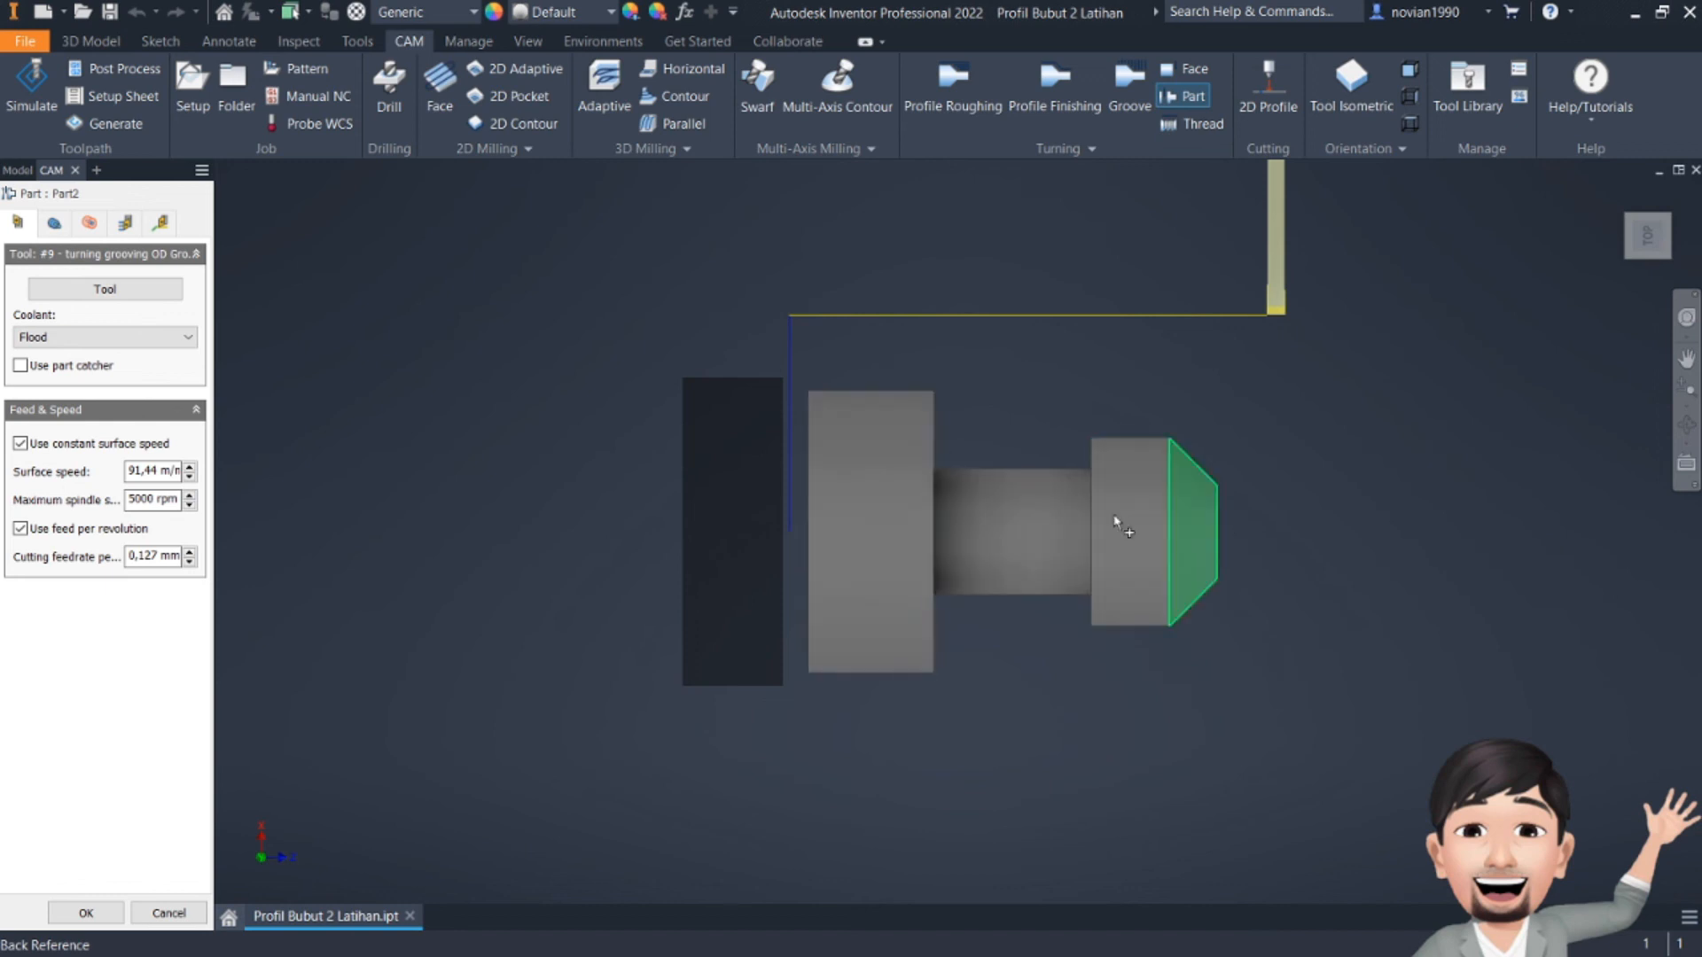
- Generate the Part toolpath behind the large cylinder and regenerate the Groove2 toolpath with the modified tool #9
{"action": "left_click", "coordinate": [86, 913]}
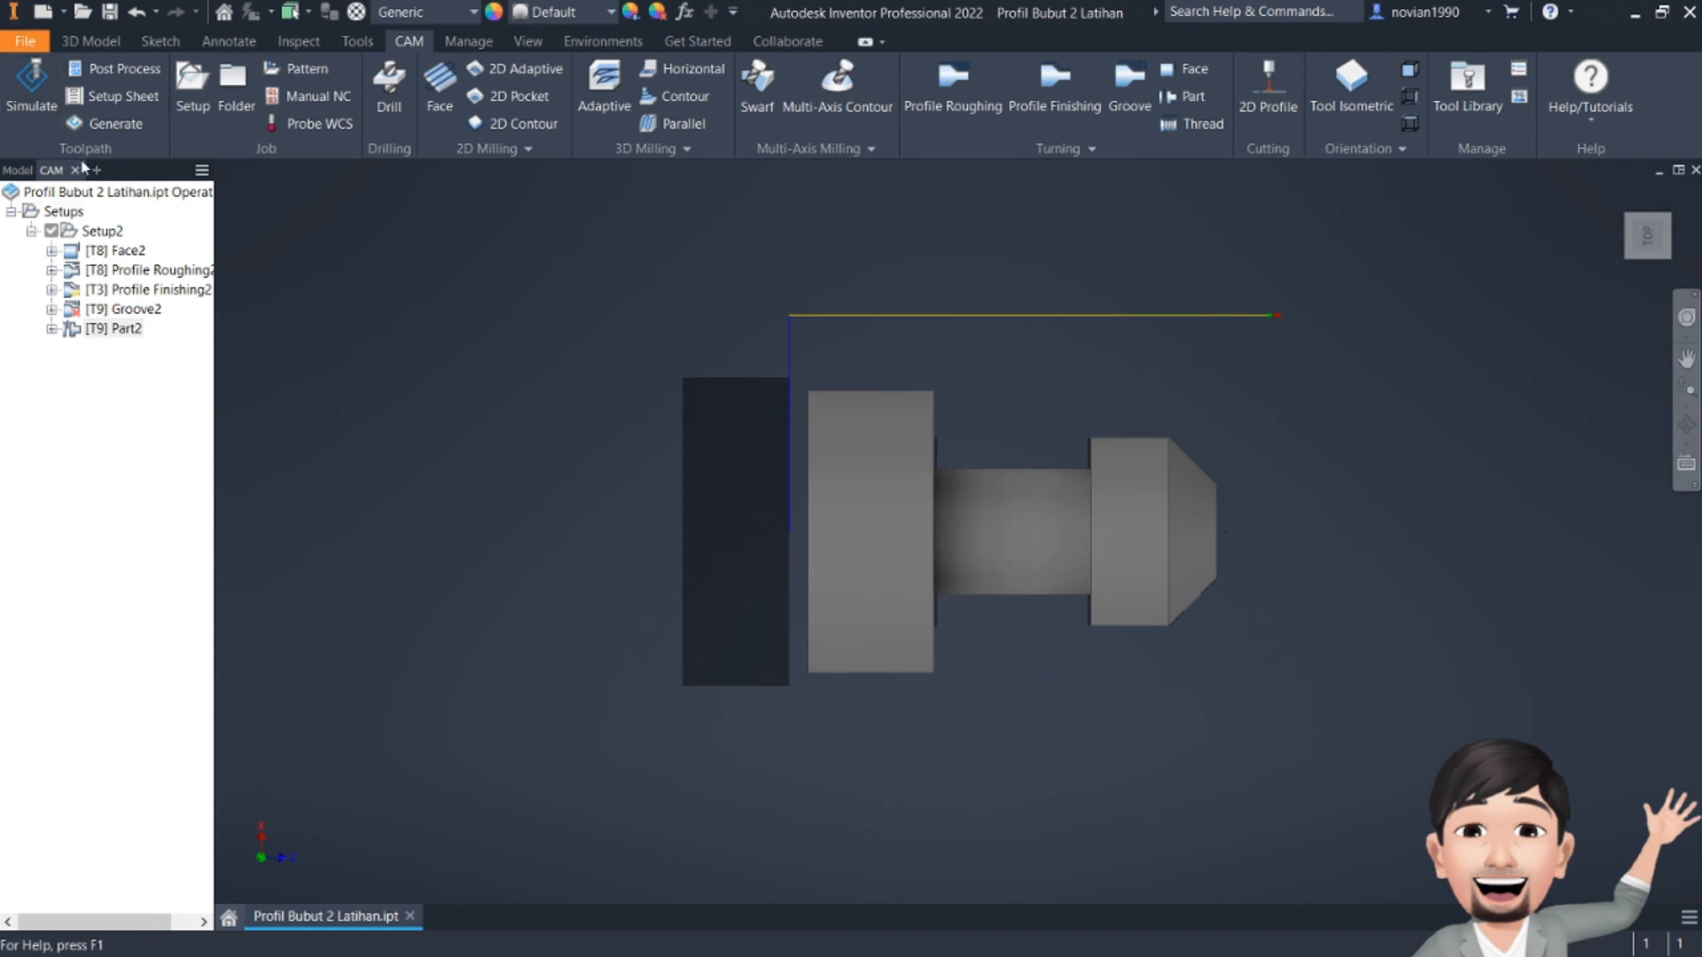
{"action": "double_click", "coordinate": [133, 310]}
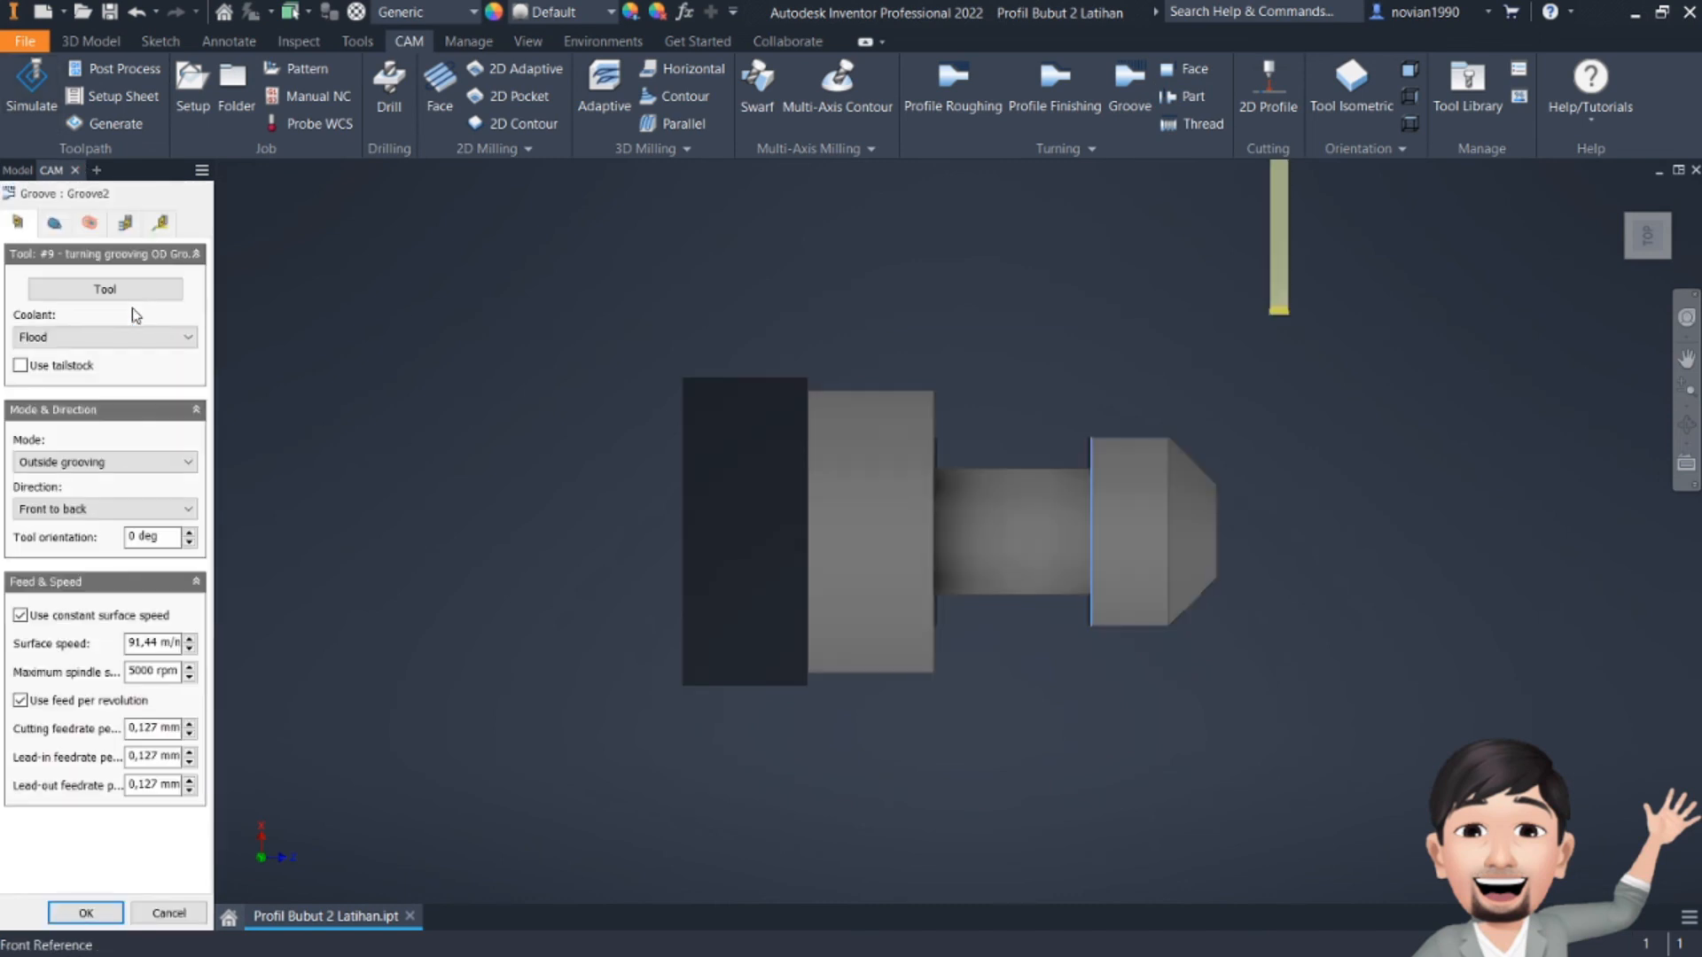
{"action": "left_click", "coordinate": [86, 913]}
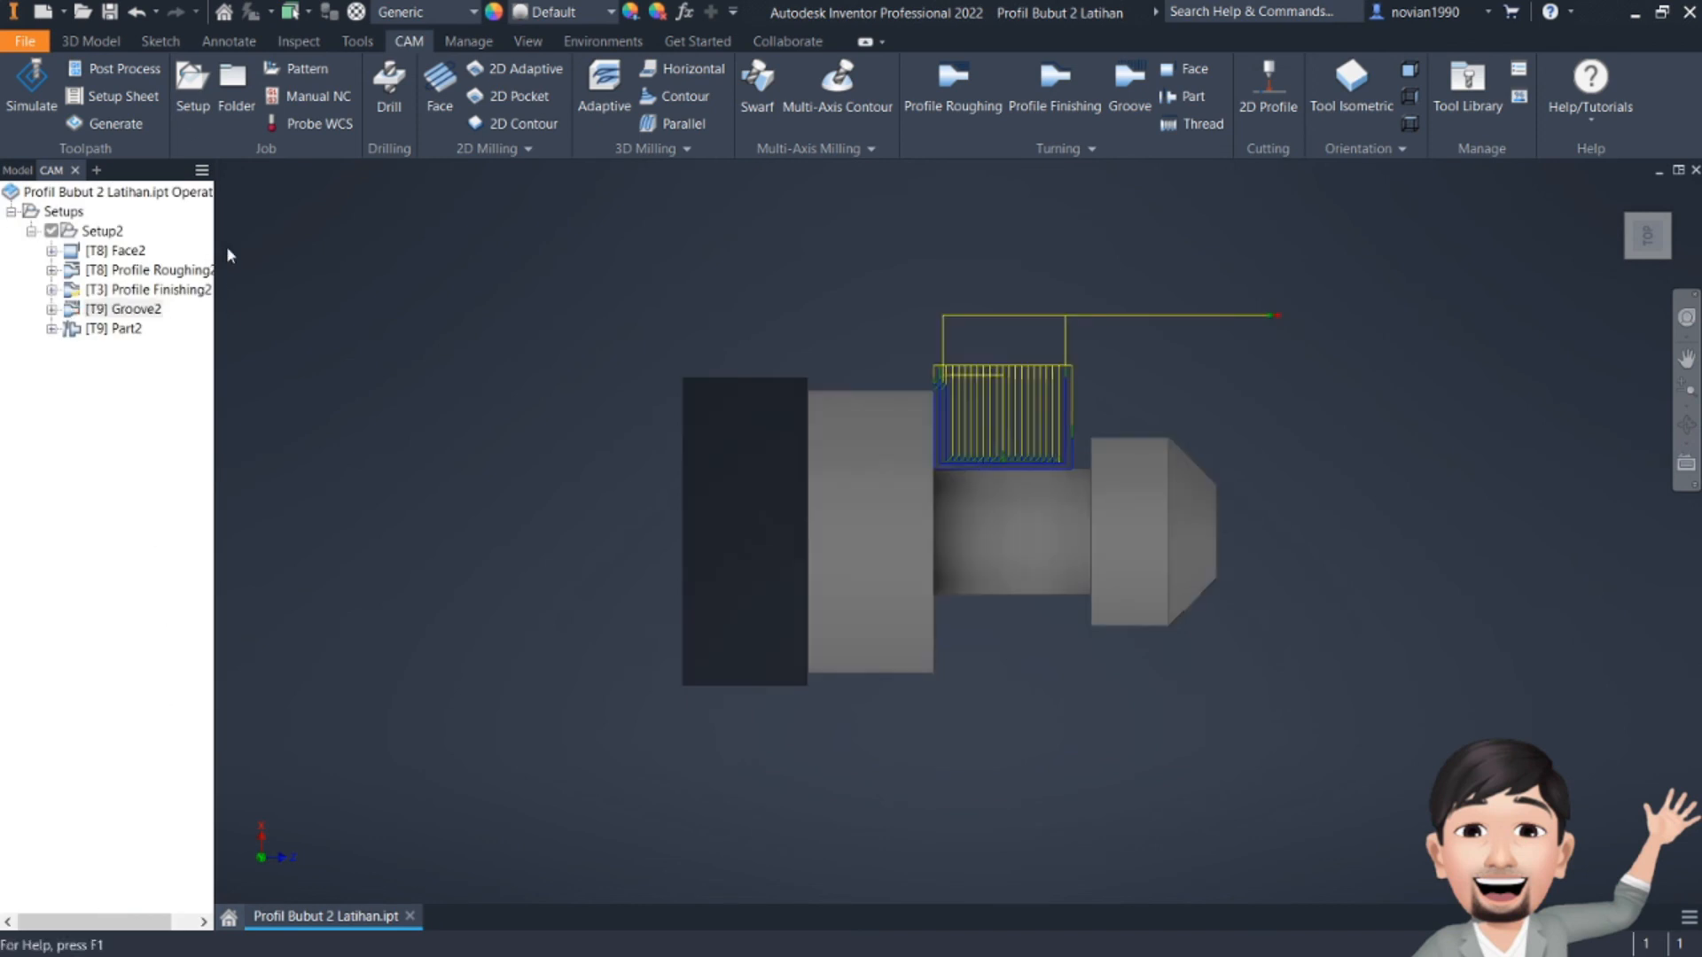
{"action": "left_click", "coordinate": [113, 332]}
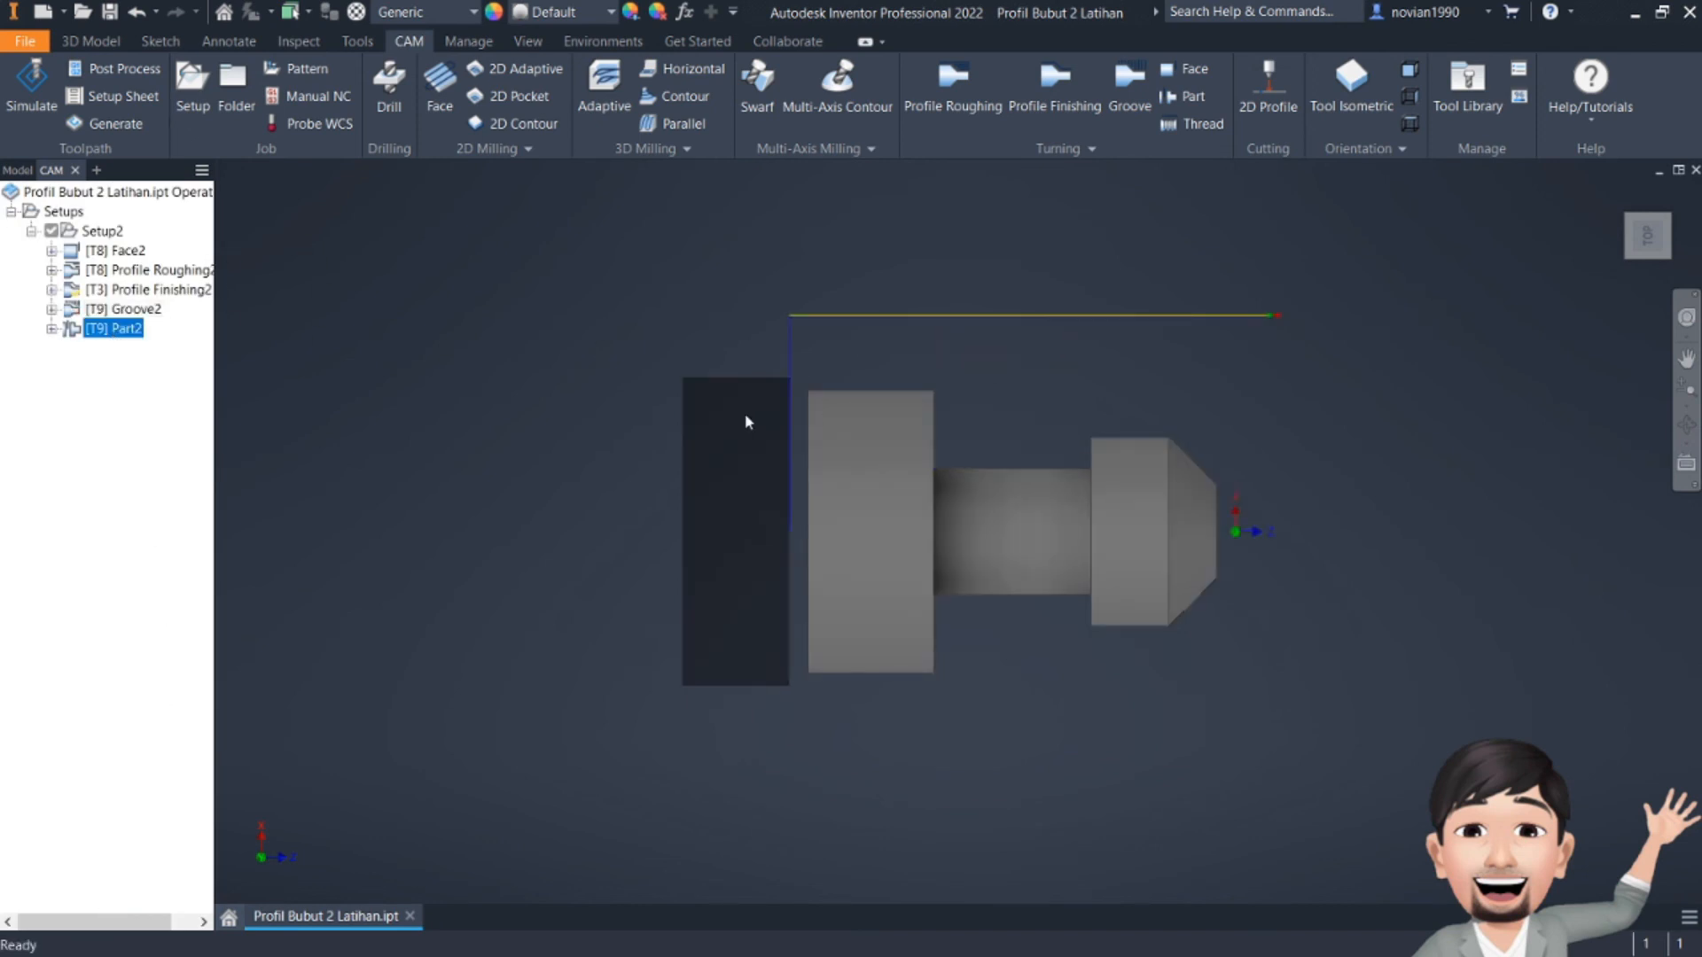
{"action": "left_click", "coordinate": [30, 87]}
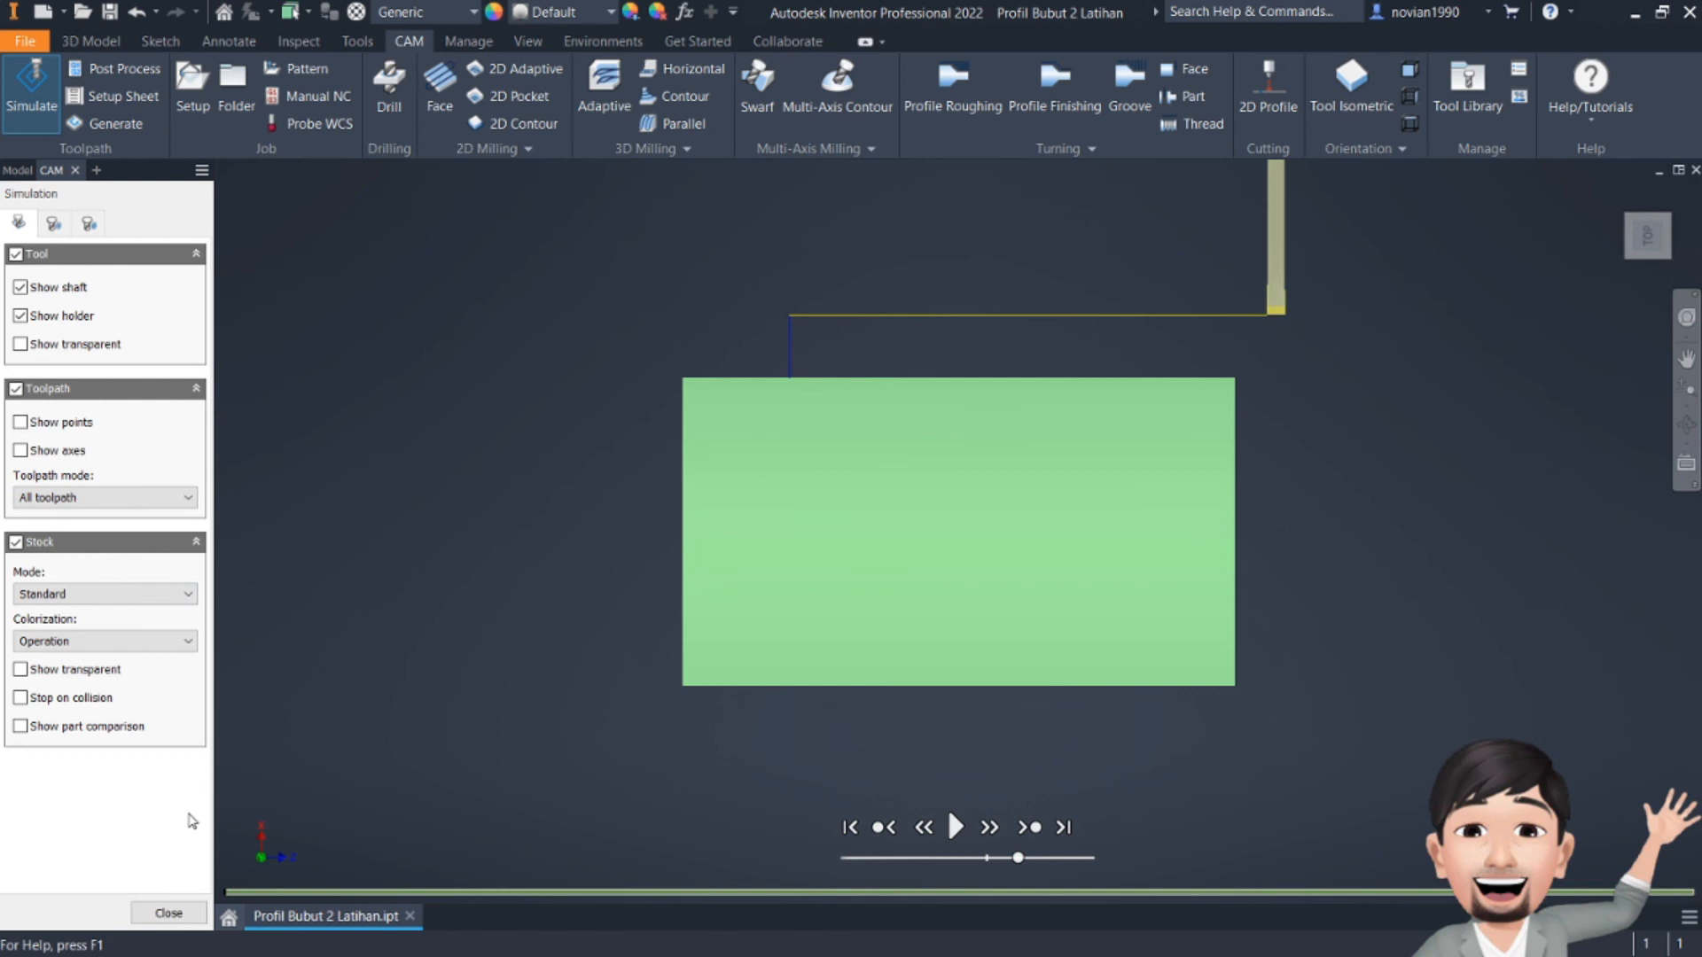
{"action": "left_click", "coordinate": [168, 913]}
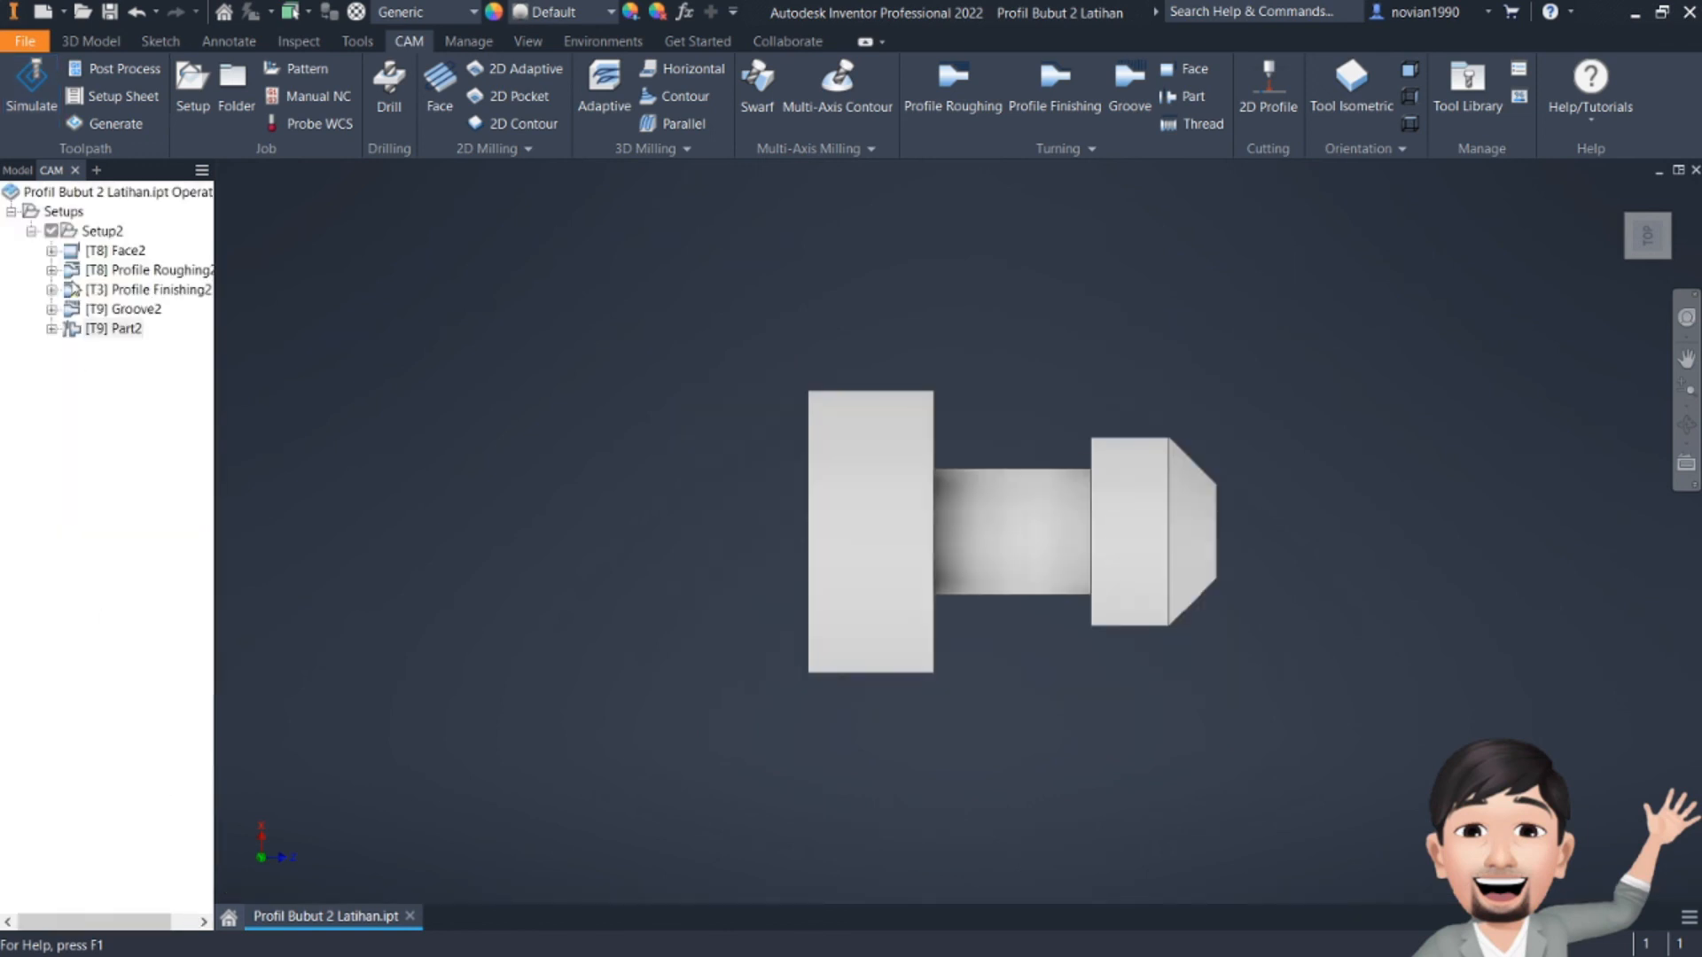
- Simulate the complete turning program from facing to parting, skipping ahead to the grooving operation
{"action": "left_click", "coordinate": [46, 193]}
{"action": "left_click", "coordinate": [31, 89]}
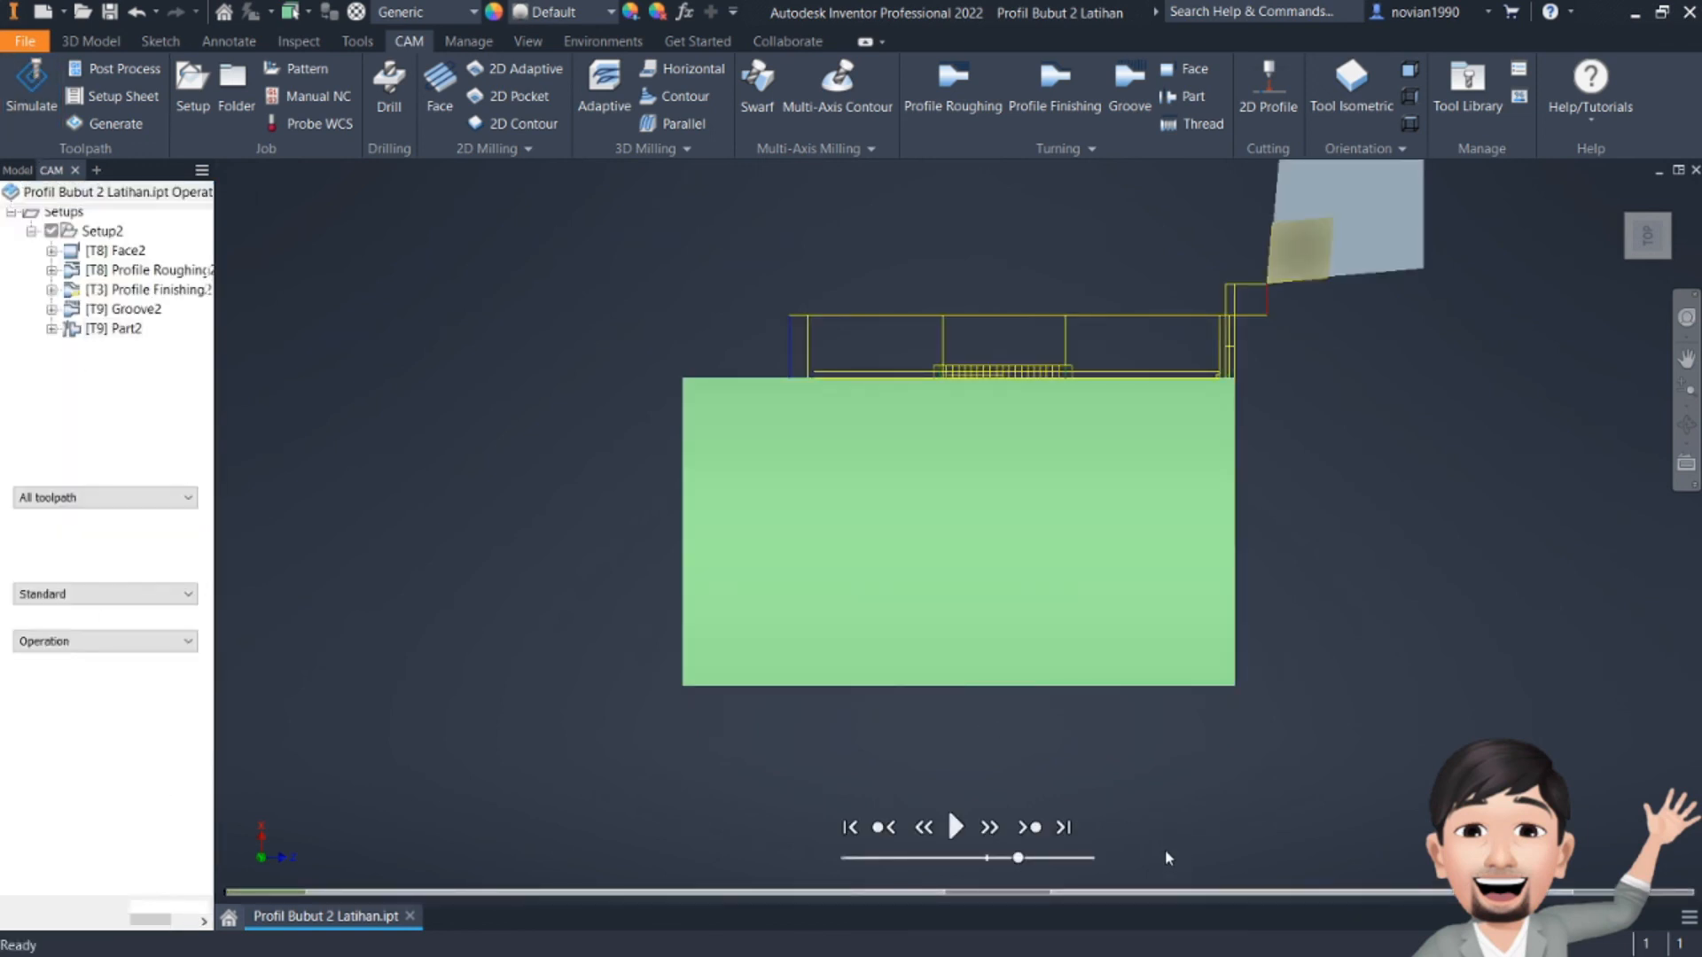
{"action": "left_click", "coordinate": [1031, 829]}
{"action": "left_click", "coordinate": [1031, 829]}
{"action": "left_click", "coordinate": [1030, 829]}
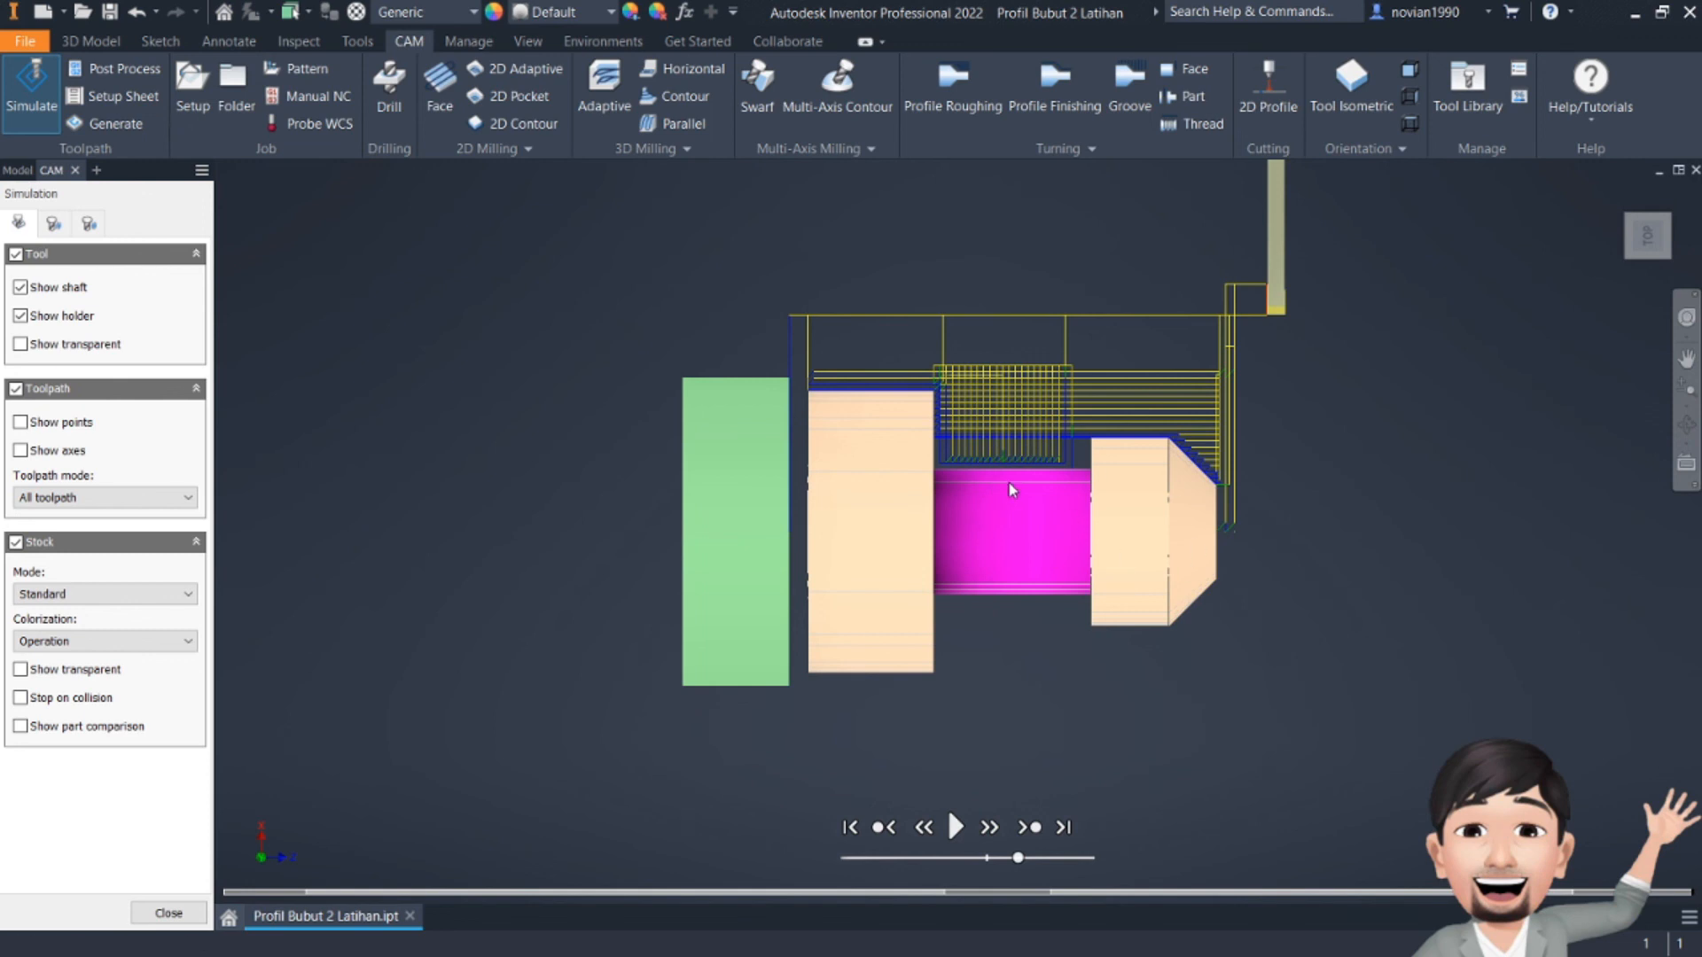
- Examine the simulated groove and parting cut from the top, from the side and in an enlarged isometric view
{"action": "scroll", "coordinate": [1012, 489], "scroll_direction": "up", "scroll_amount": 3}
{"action": "scroll", "coordinate": [1014, 488], "scroll_direction": "down", "scroll_amount": 3}
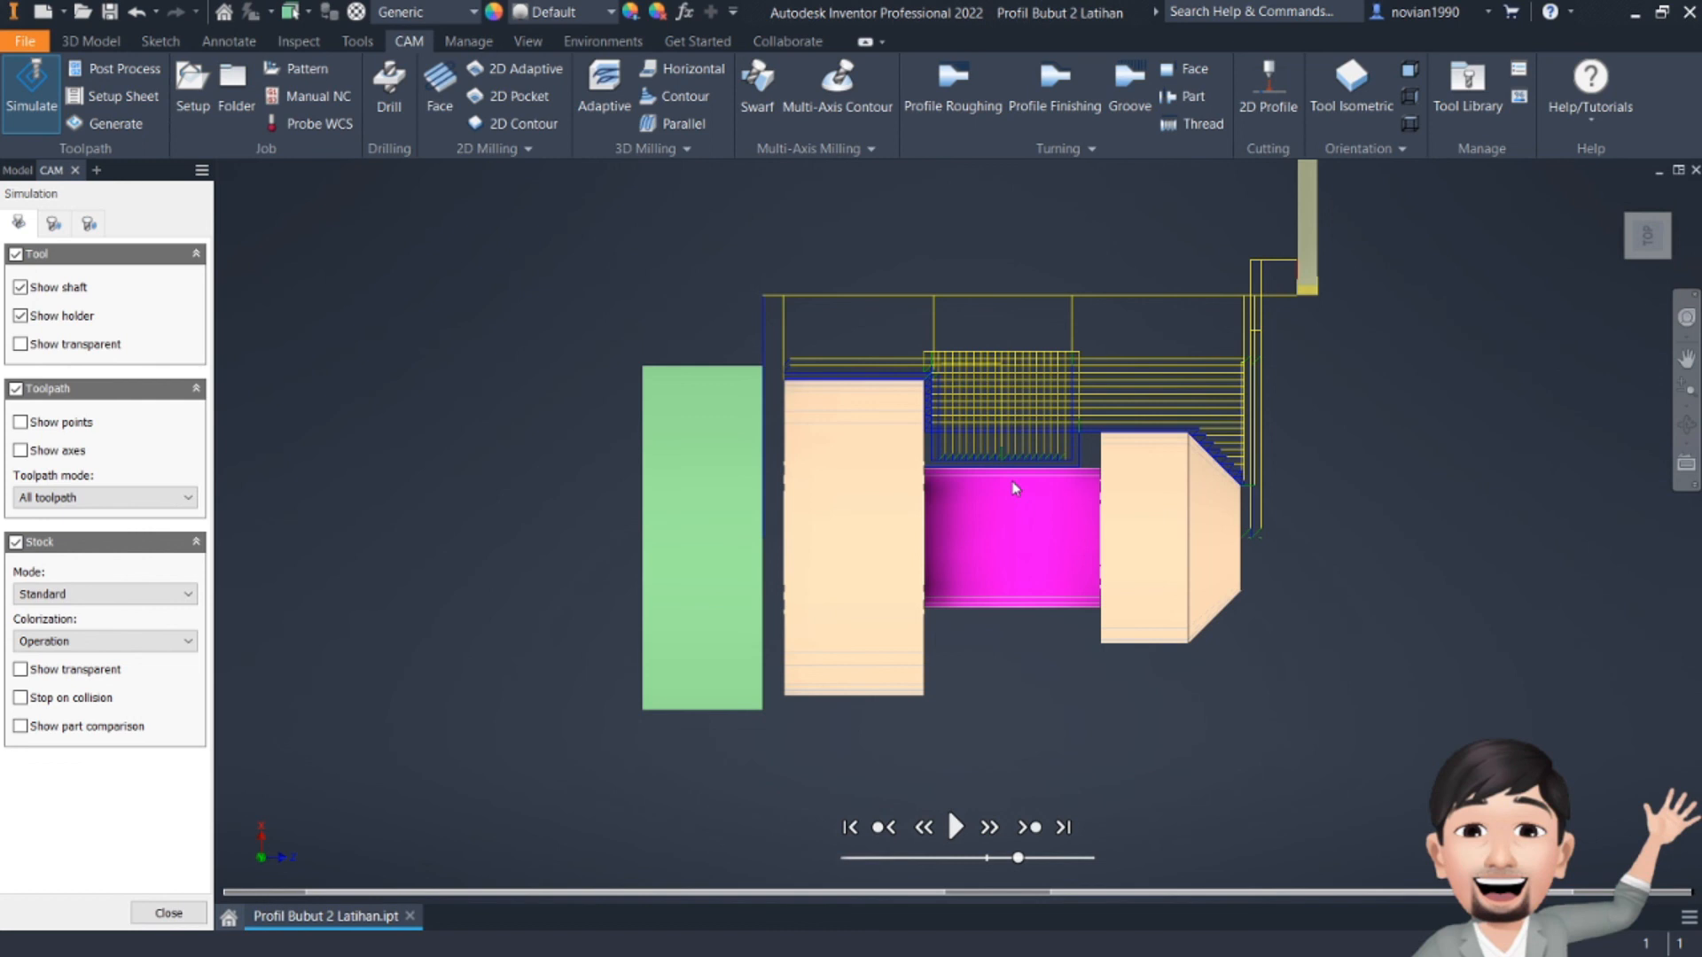
{"action": "mouse_move", "coordinate": [1647, 240]}
{"action": "left_mouse_down"}
{"action": "mouse_move", "coordinate": [1601, 231]}
{"action": "mouse_move", "coordinate": [1654, 190]}
{"action": "mouse_move", "coordinate": [1655, 80]}
{"action": "mouse_move", "coordinate": [1659, 245]}
{"action": "left_mouse_up"}
{"action": "left_click", "coordinate": [1661, 264]}
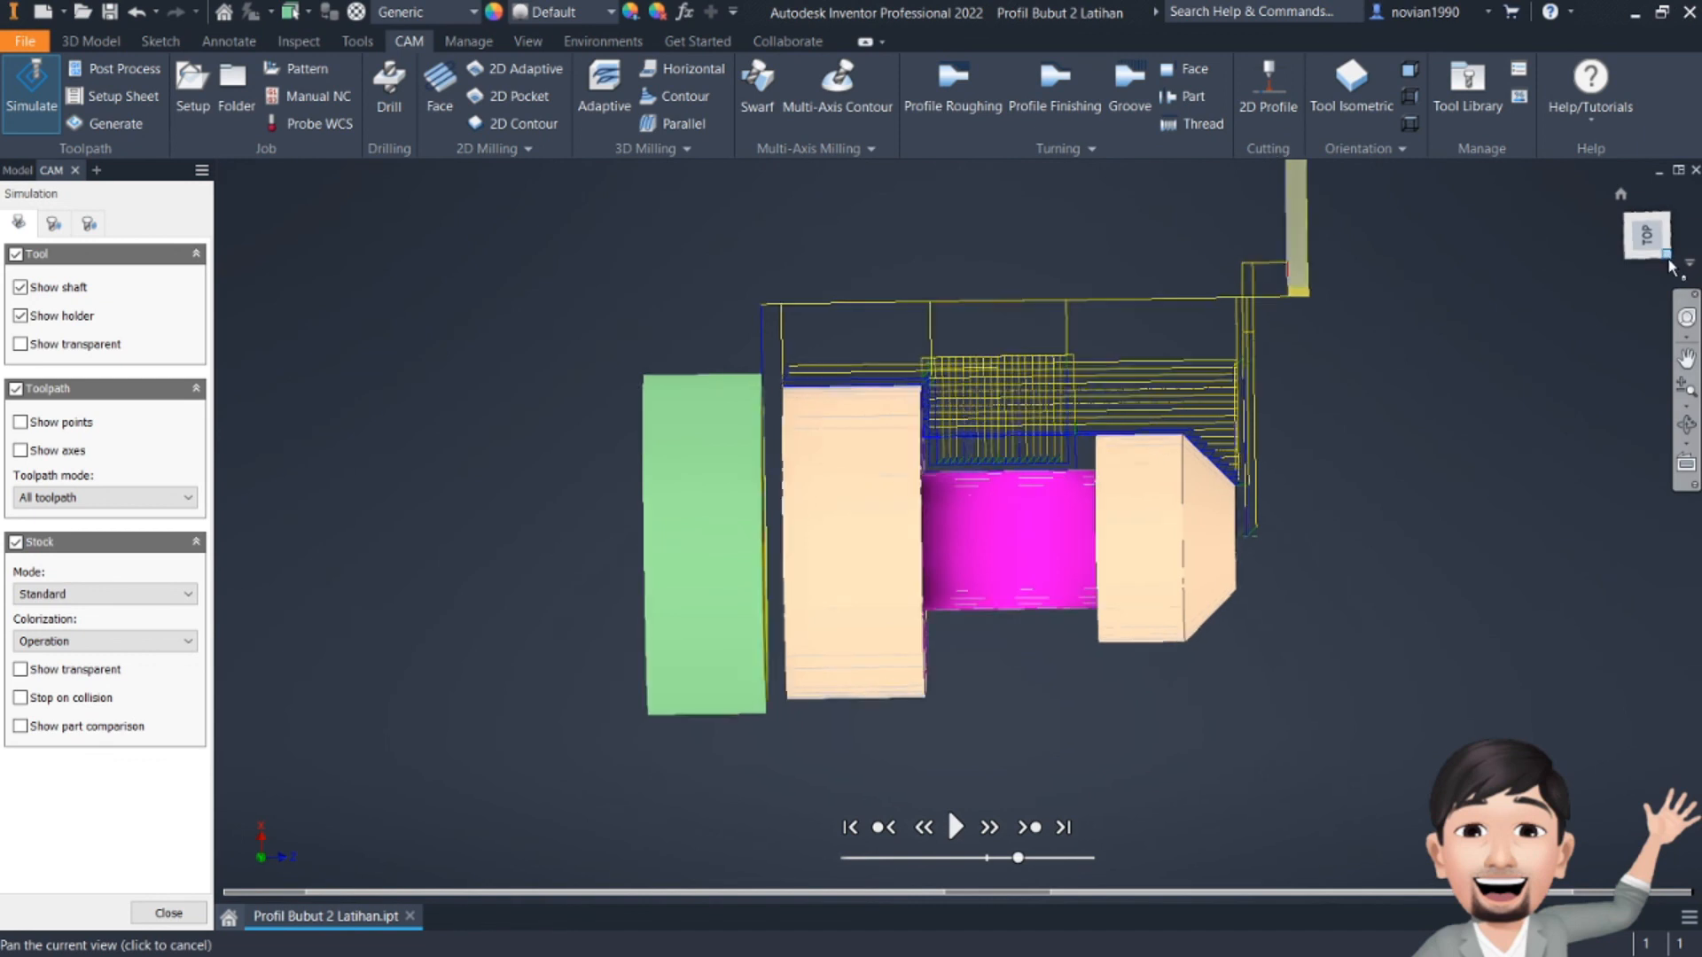
{"action": "left_click", "coordinate": [1630, 252]}
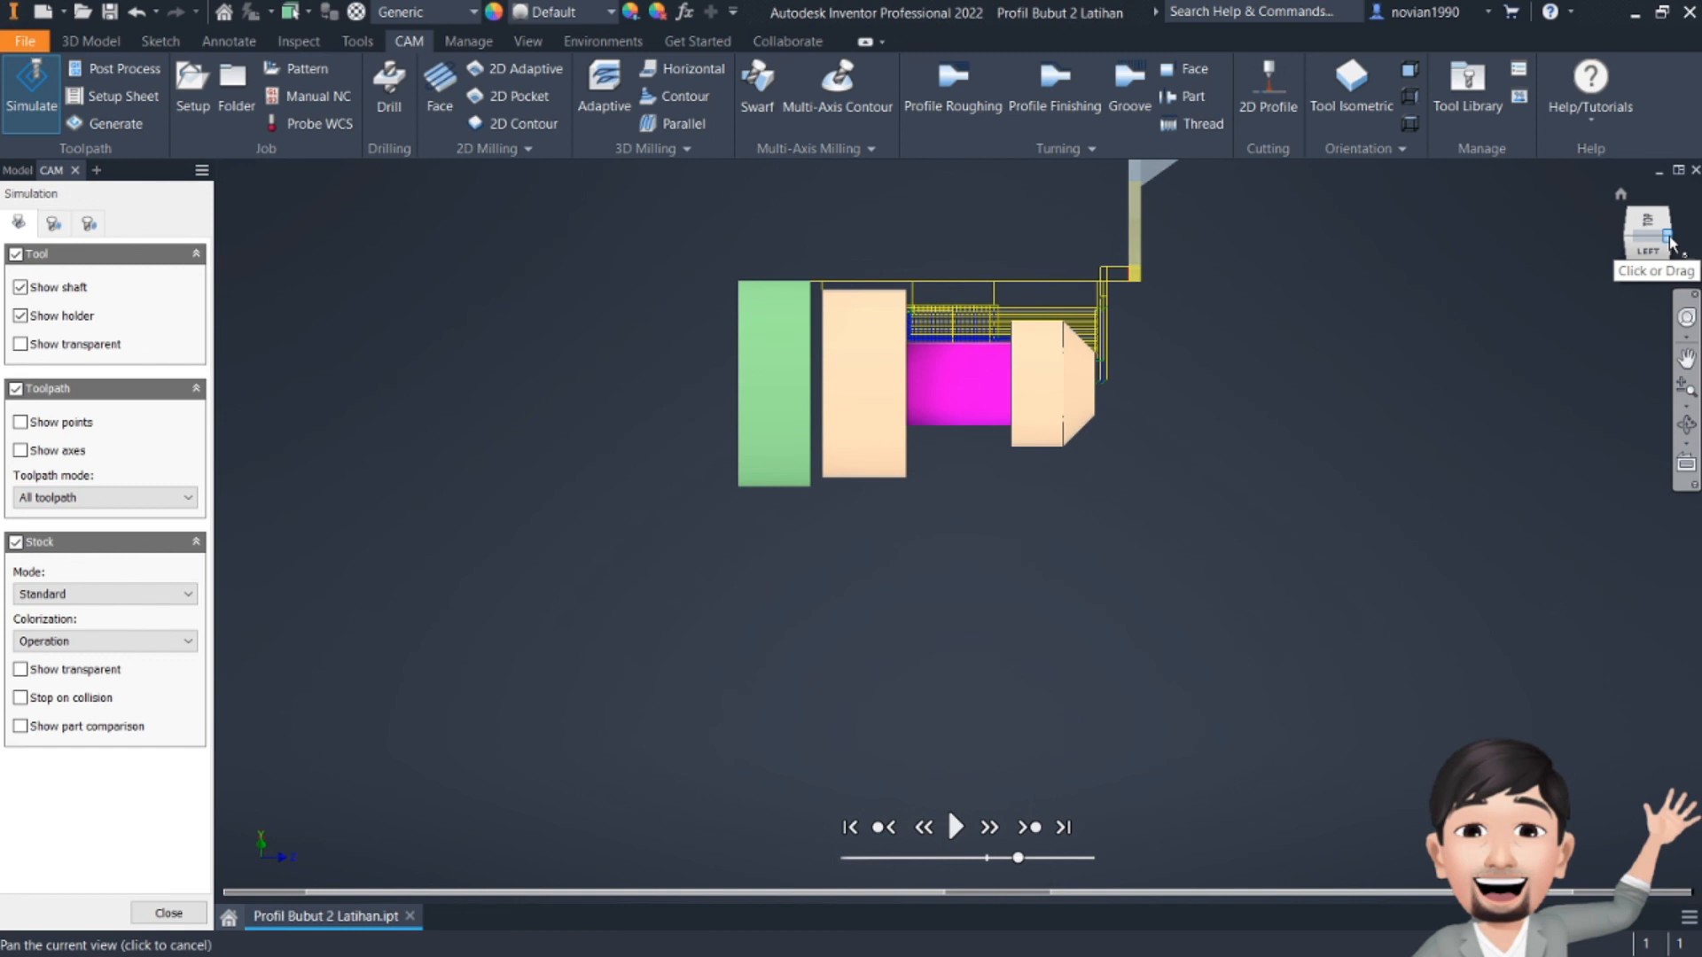
{"action": "left_click", "coordinate": [1671, 243]}
{"action": "scroll", "coordinate": [1031, 274], "scroll_direction": "down", "scroll_amount": 3}
{"action": "middle_click_drag", "start_coordinate": [1073, 293], "coordinate": [993, 410]}
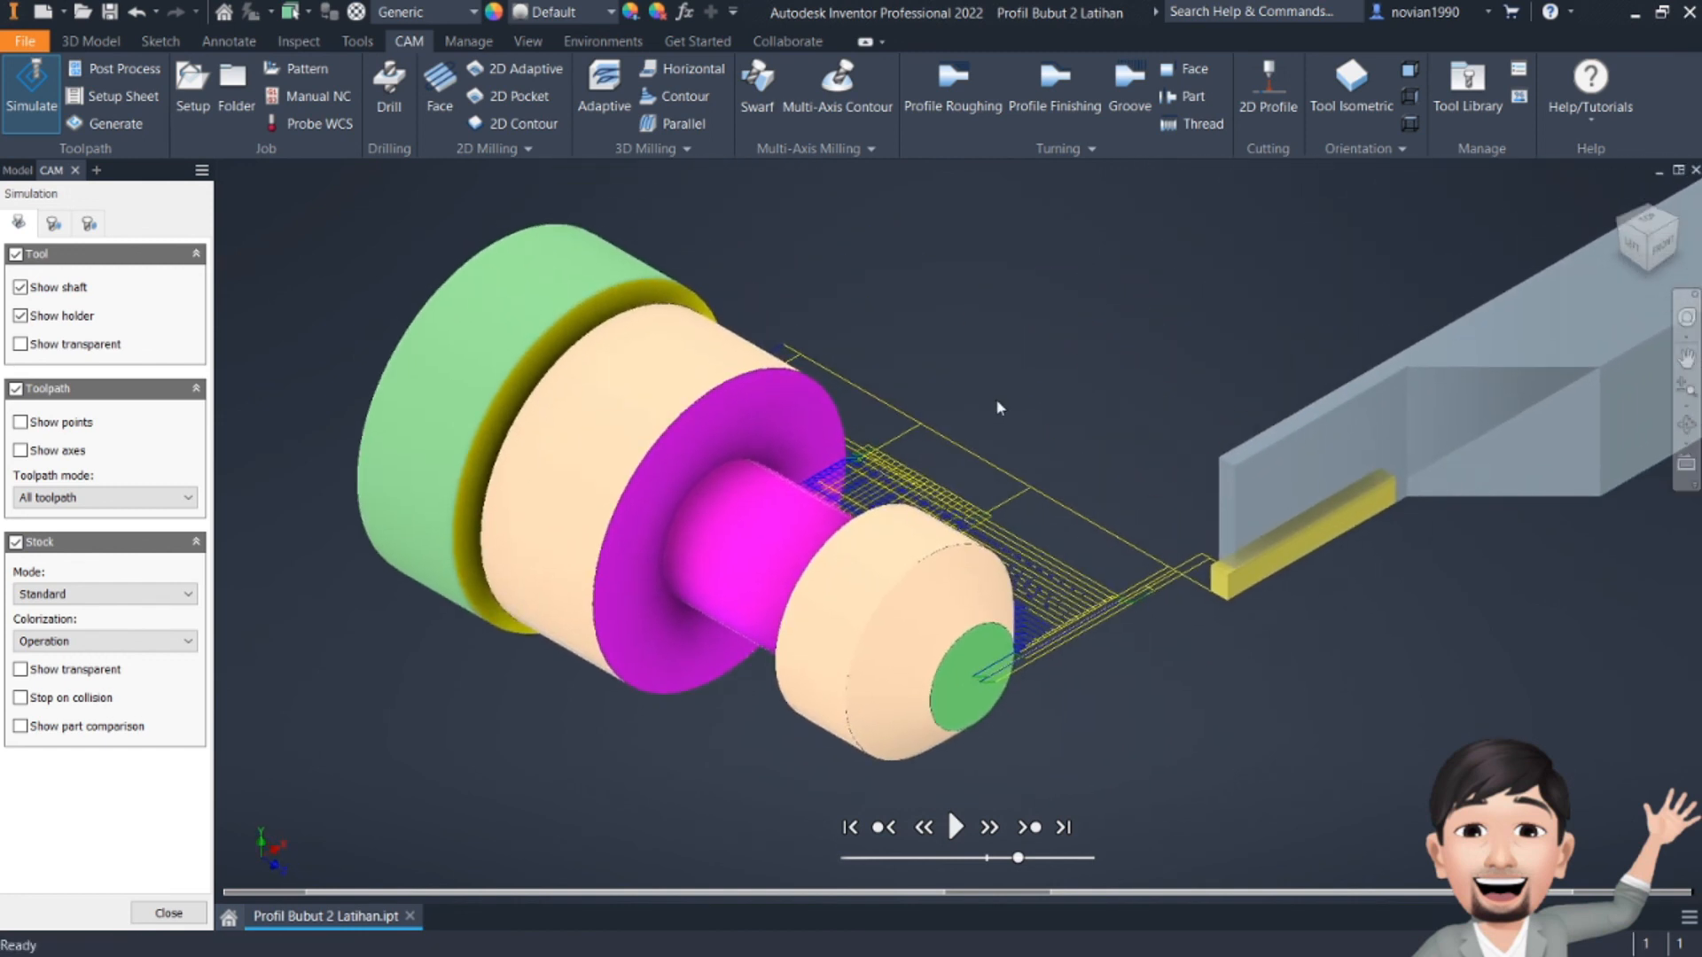